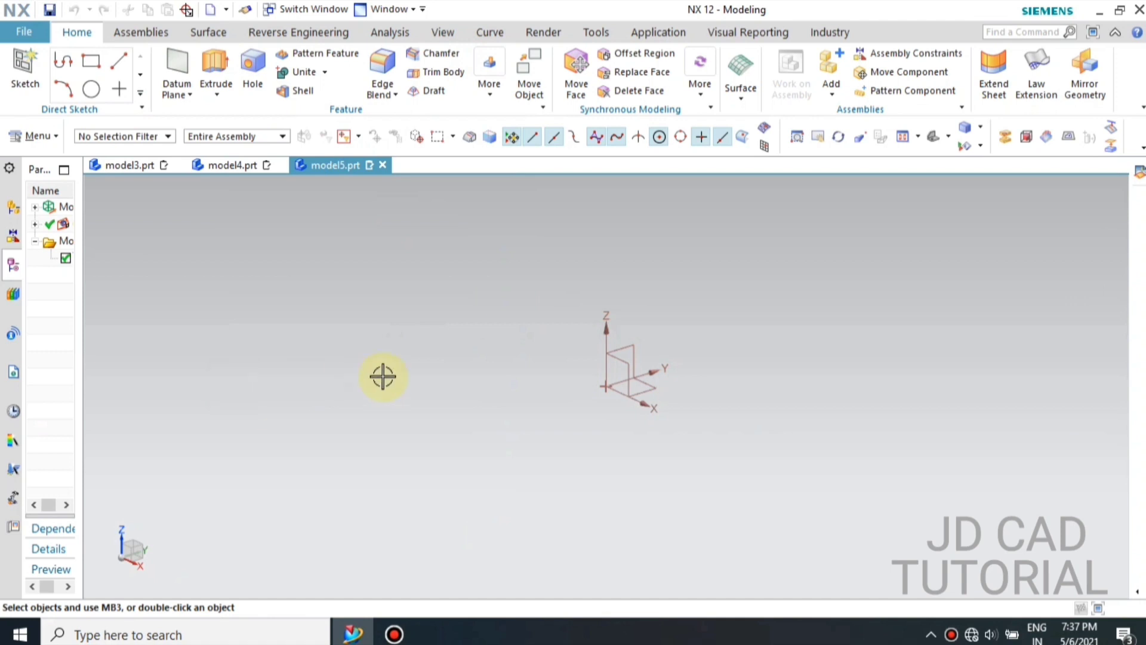
Create a sketch on the XY plane and draw a rectangle centred on the origin, about 180 mm wide and 124 mm high
{"action": "left_click", "coordinate": [654, 384]}
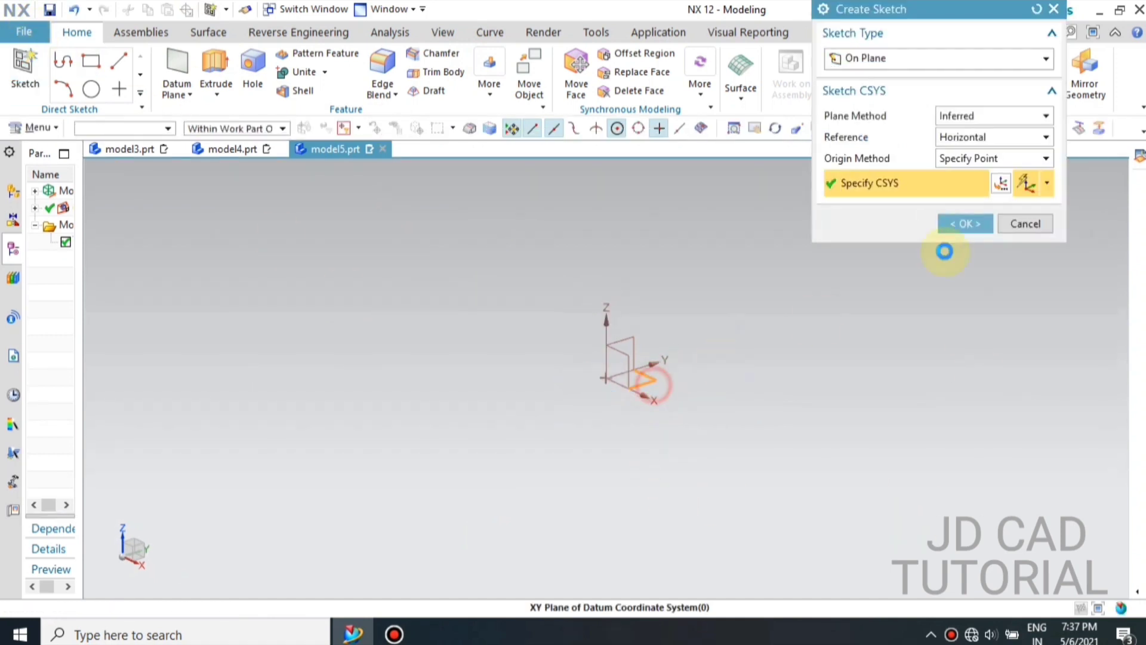
{"action": "left_click", "coordinate": [957, 224]}
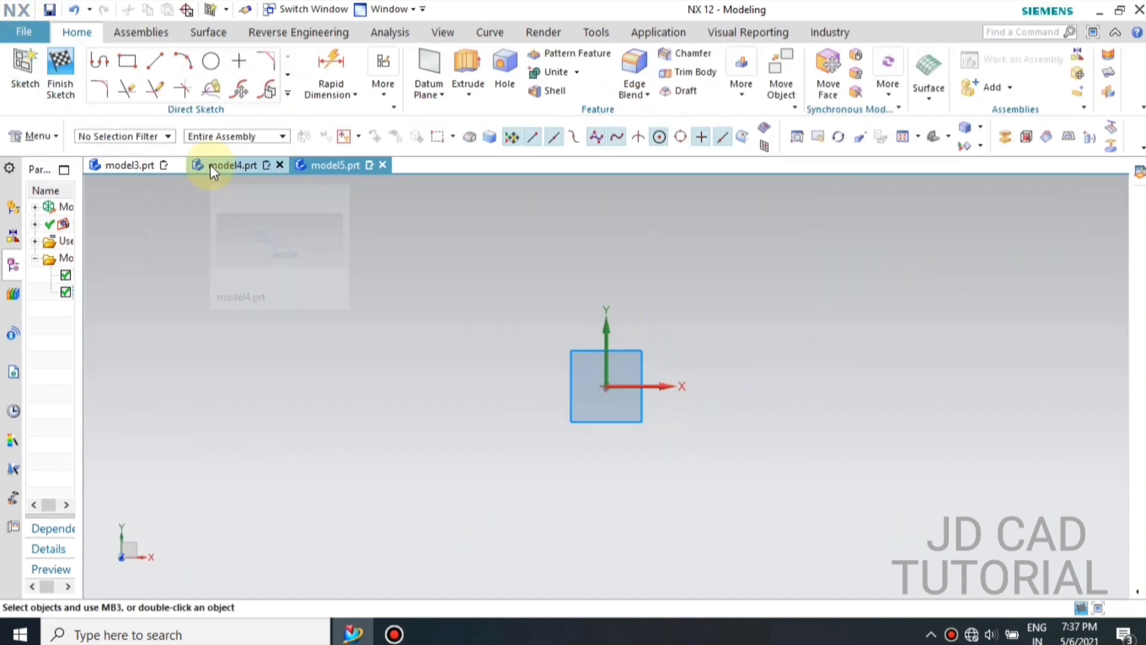
{"action": "mouse_move", "coordinate": [212, 165]}
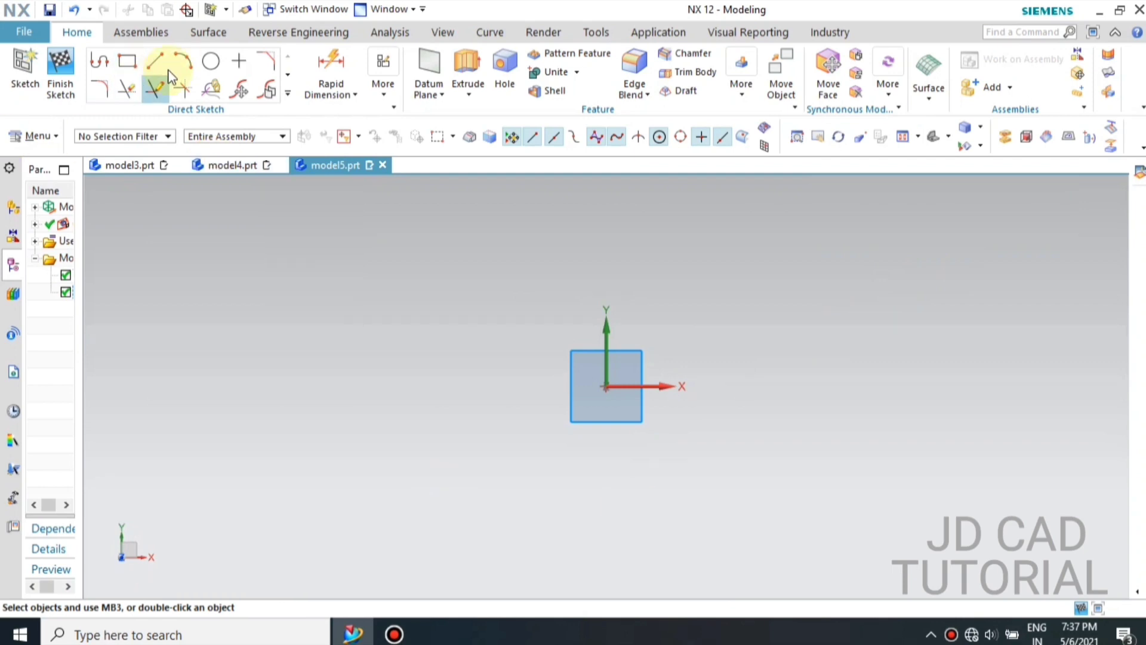
{"action": "left_click", "coordinate": [606, 386]}
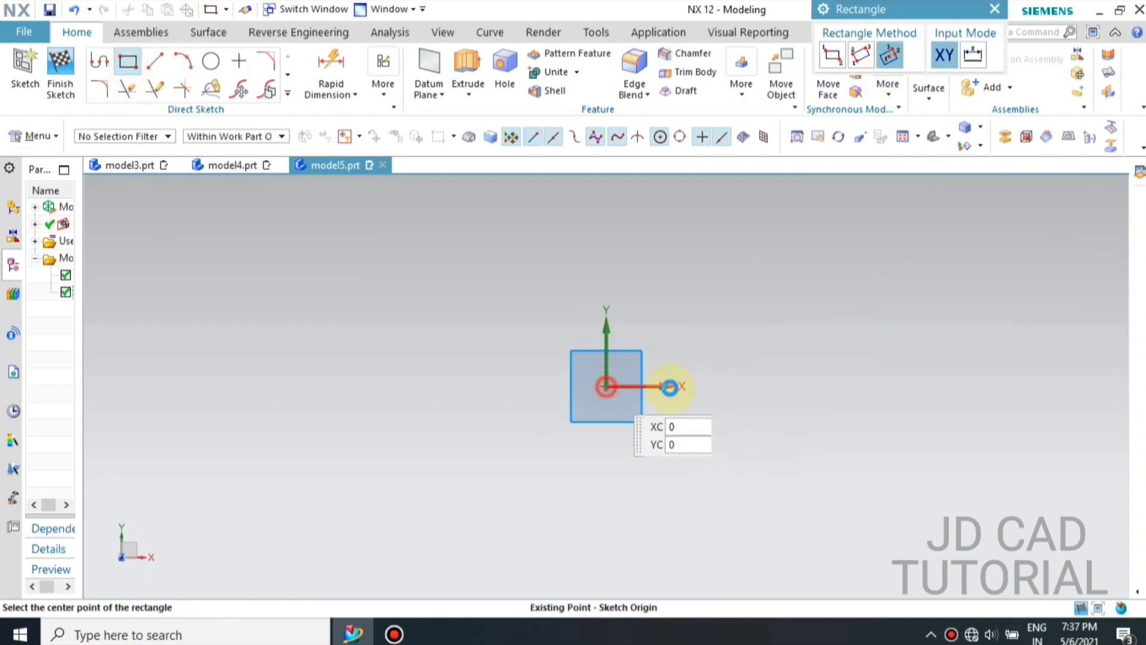
{"action": "left_click", "coordinate": [774, 378]}
{"action": "left_click", "coordinate": [809, 382]}
Set both the height and the width of the rectangle to 80 mm
{"action": "middle_click", "coordinate": [809, 397]}
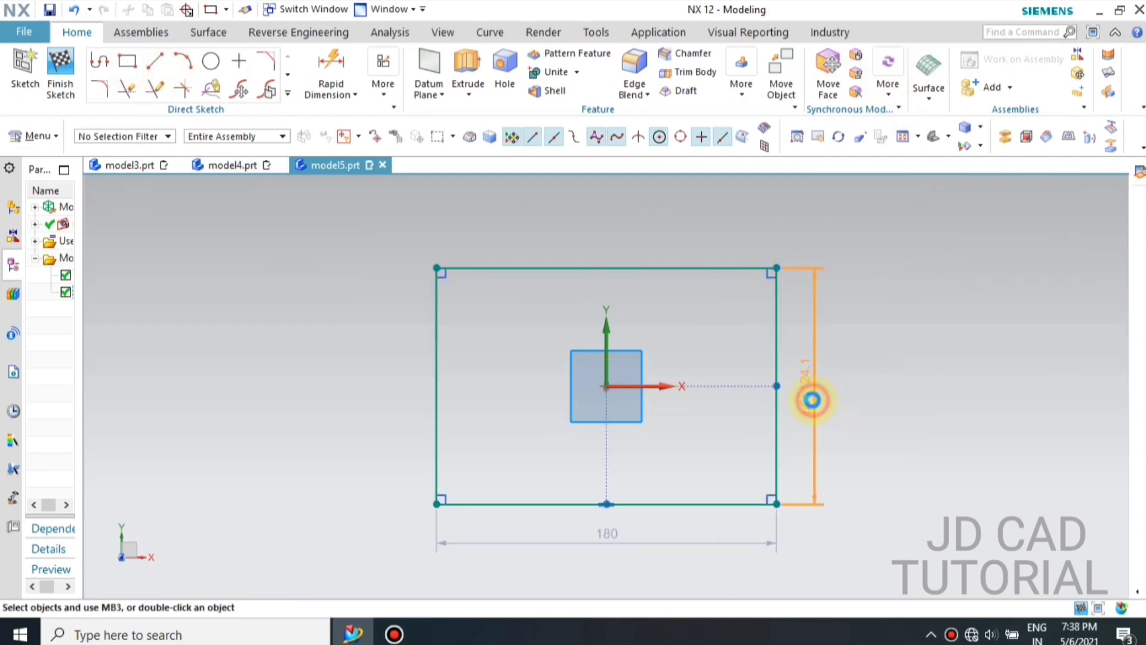
{"action": "type", "text": "80"}
{"action": "key", "text": "Return"}
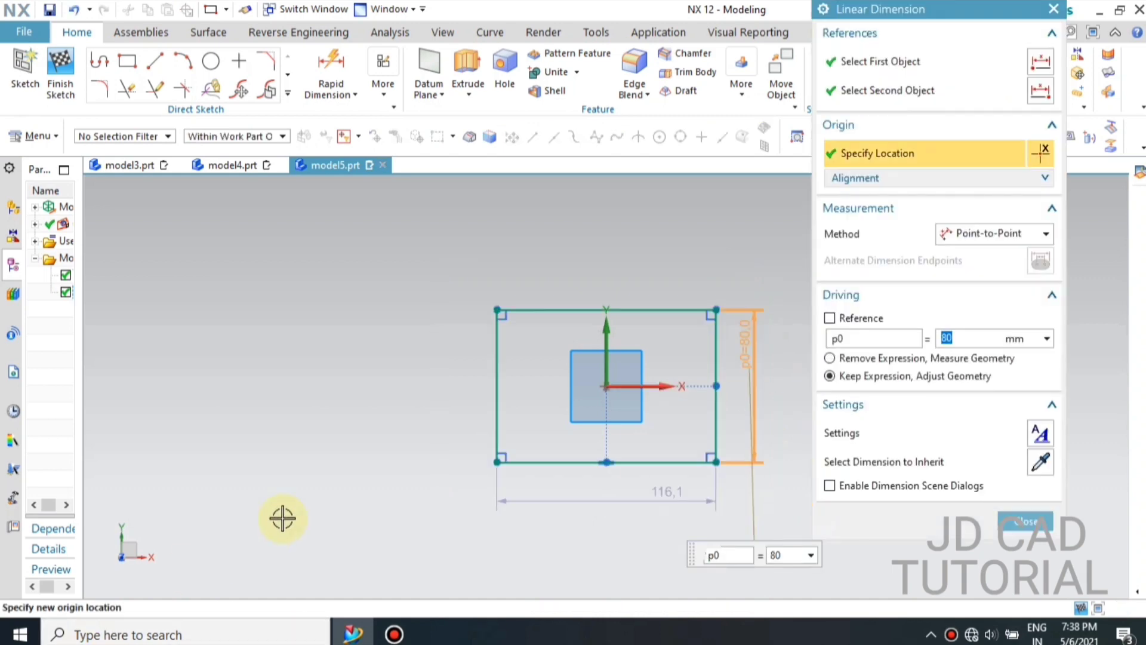
{"action": "double_click", "coordinate": [601, 505]}
{"action": "type", "text": "80"}
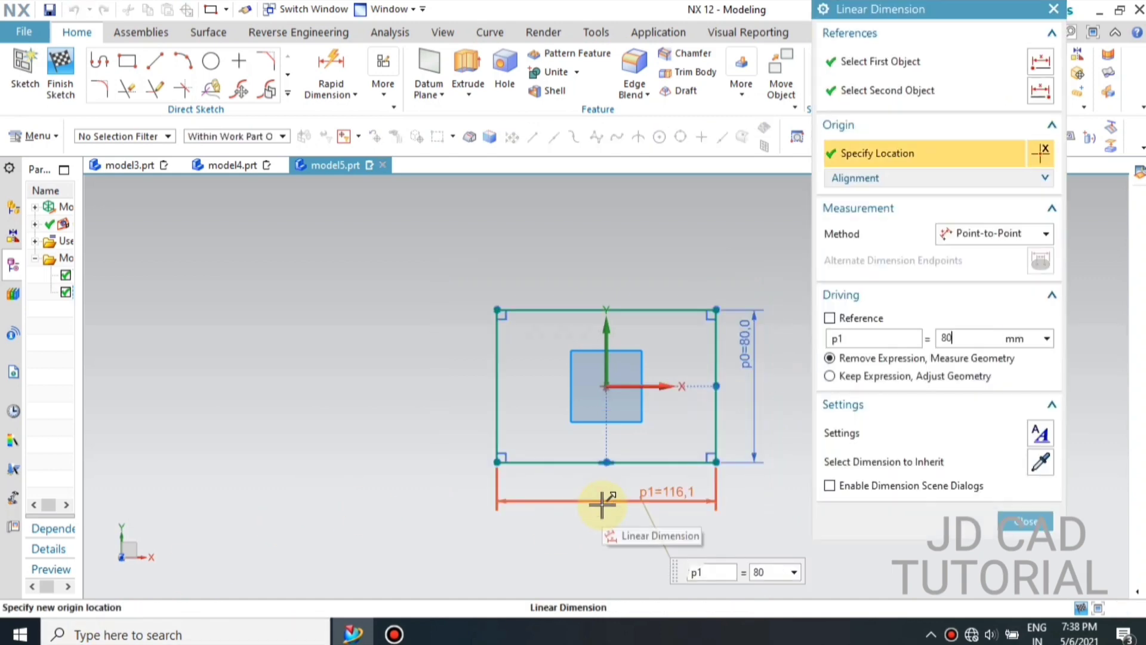
{"action": "key", "text": "Return"}
{"action": "middle_click", "coordinate": [602, 505]}
Hide the PMI objects so the square's dimensions are not displayed
{"action": "scroll", "coordinate": [772, 434], "scroll_direction": "up", "scroll_amount": 1}
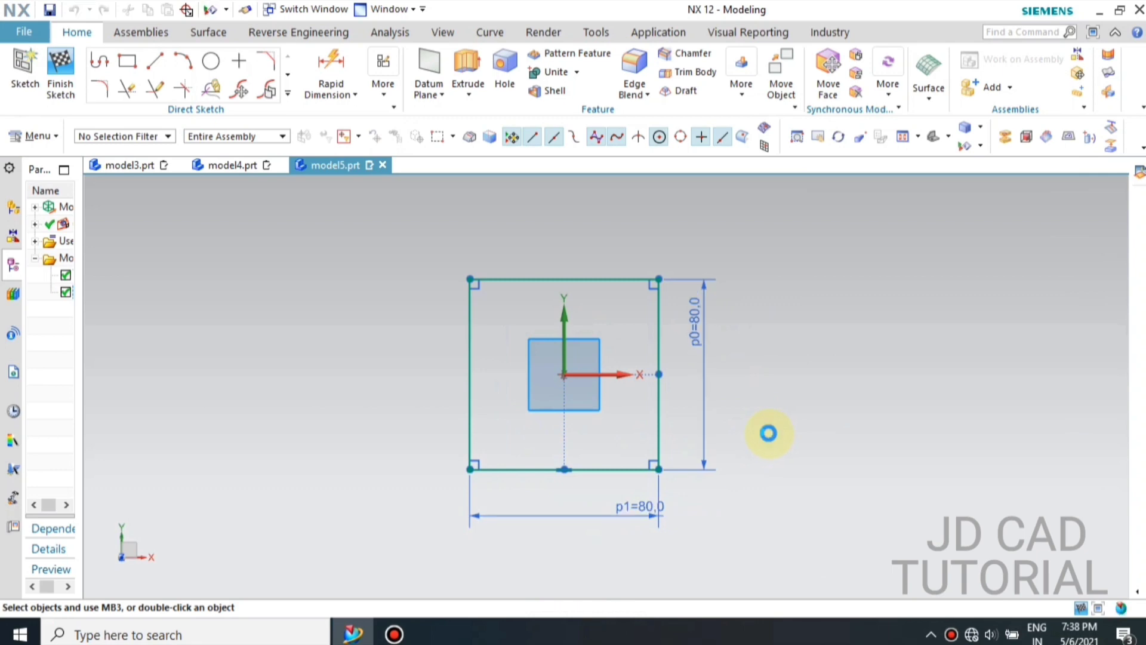
{"action": "key", "text": "ctrl+shift+k"}
{"action": "left_click", "coordinate": [1059, 154]}
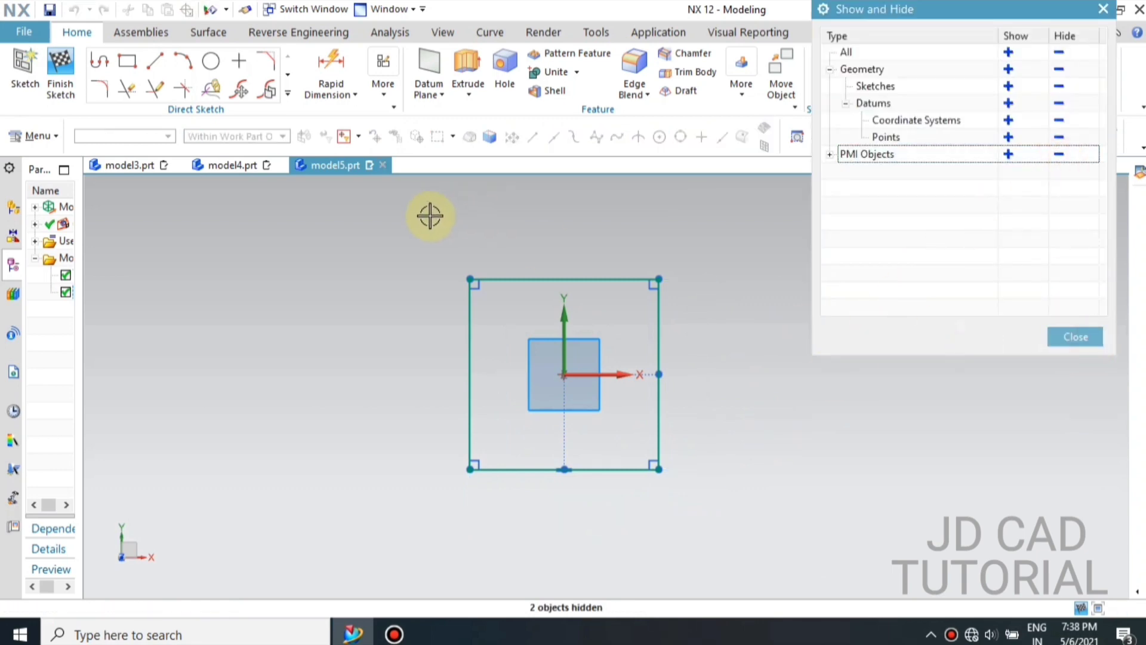
{"action": "left_click", "coordinate": [99, 93]}
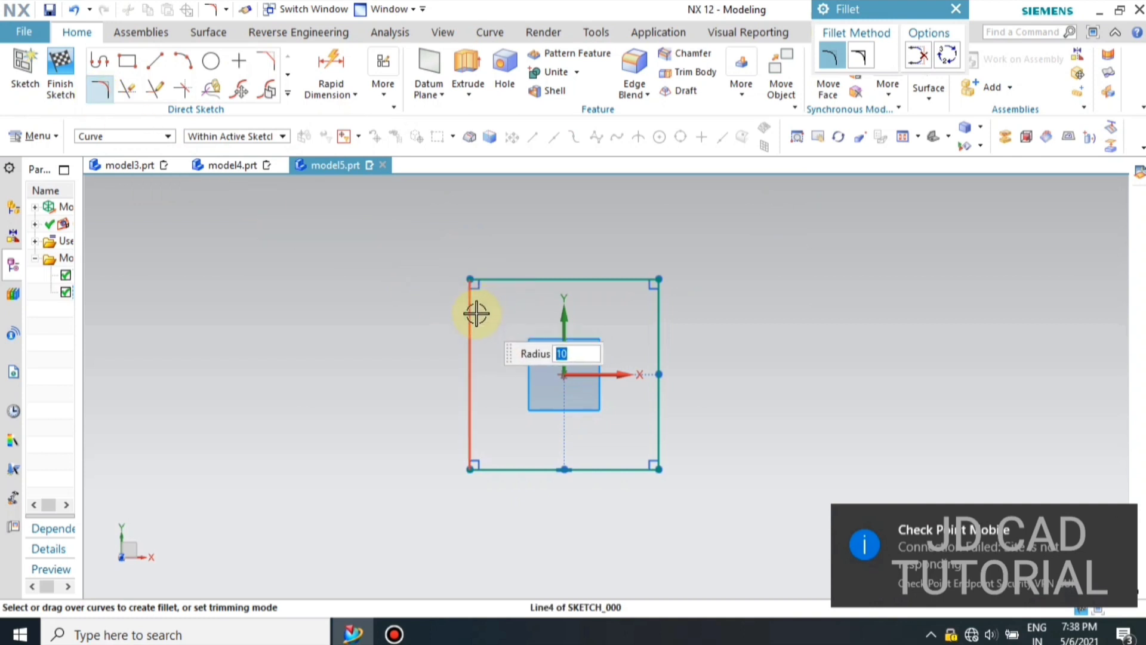
{"action": "key", "text": "Escape"}
Draw a vertical and a horizontal line joining the midpoints of the square's opposite sides
{"action": "left_click", "coordinate": [153, 58]}
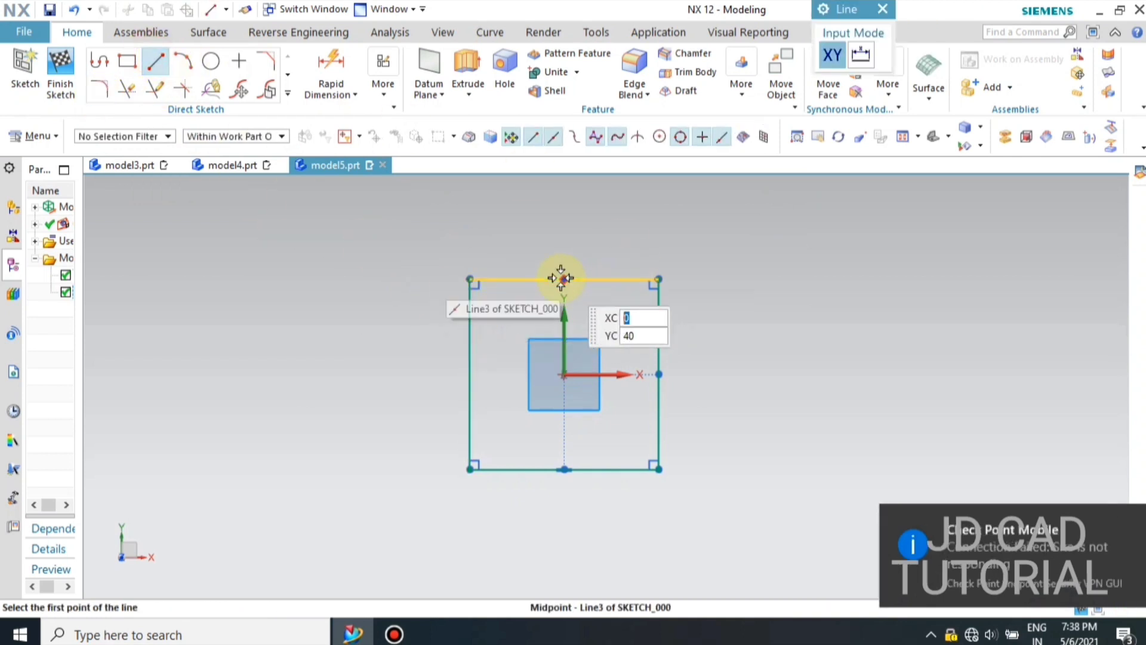
{"action": "left_click", "coordinate": [564, 279]}
{"action": "left_click", "coordinate": [565, 469]}
{"action": "left_click", "coordinate": [658, 374]}
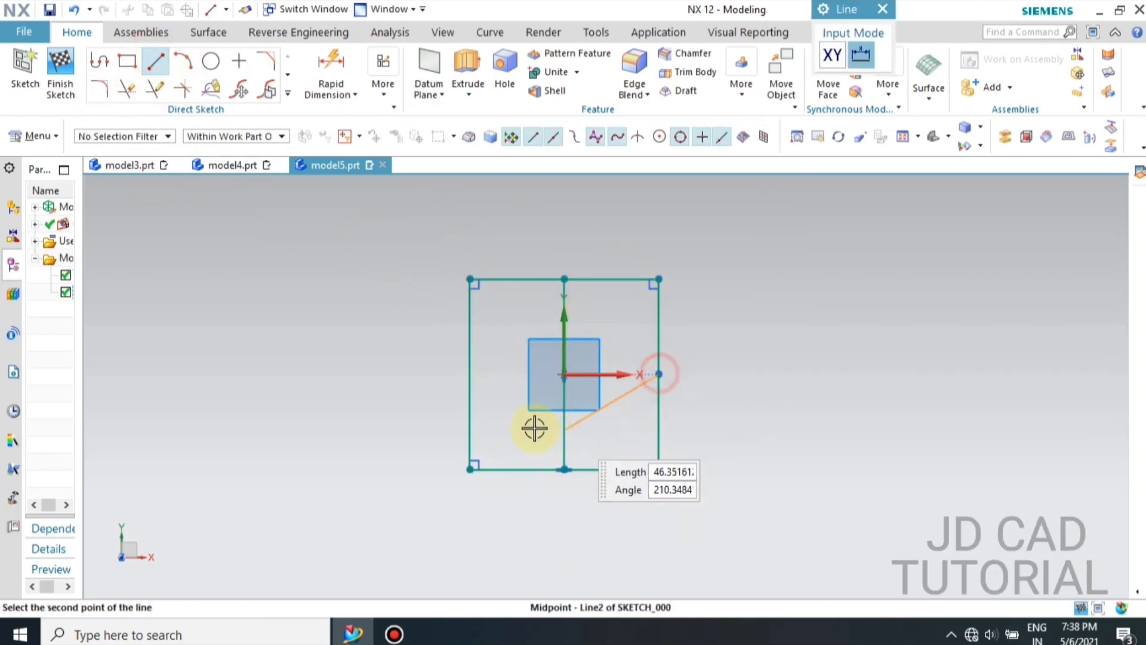
{"action": "left_click", "coordinate": [470, 374]}
{"action": "key", "text": "Escape"}
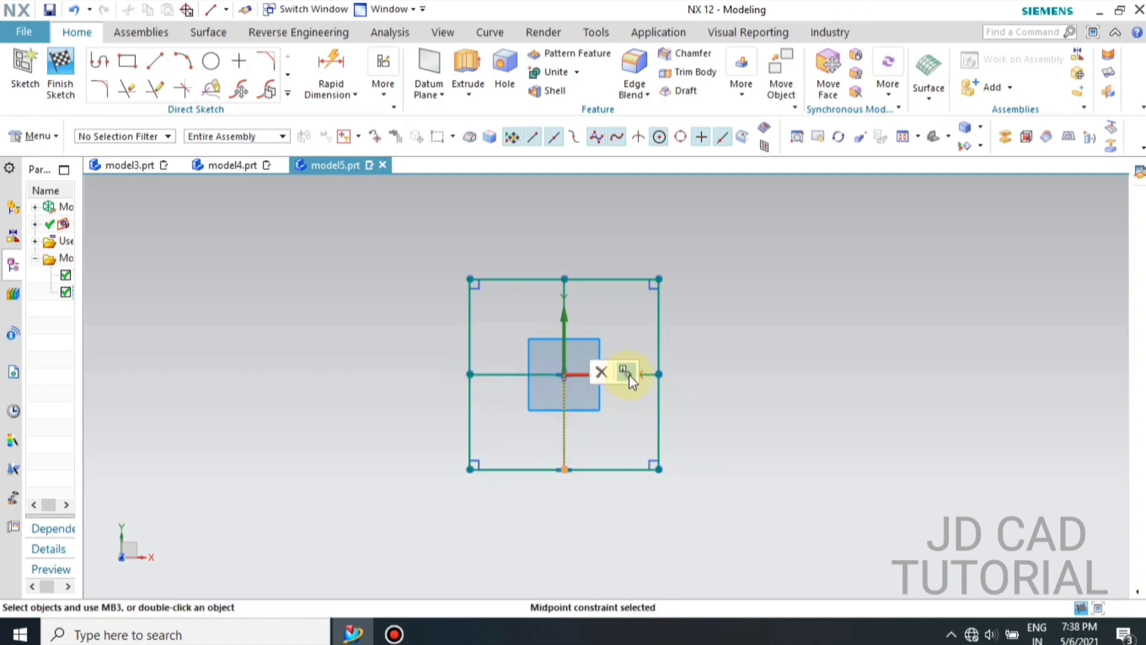
Convert the vertical and horizontal centre lines of the square to reference lines
{"action": "left_click", "coordinate": [525, 375]}
{"action": "left_click", "coordinate": [567, 420]}
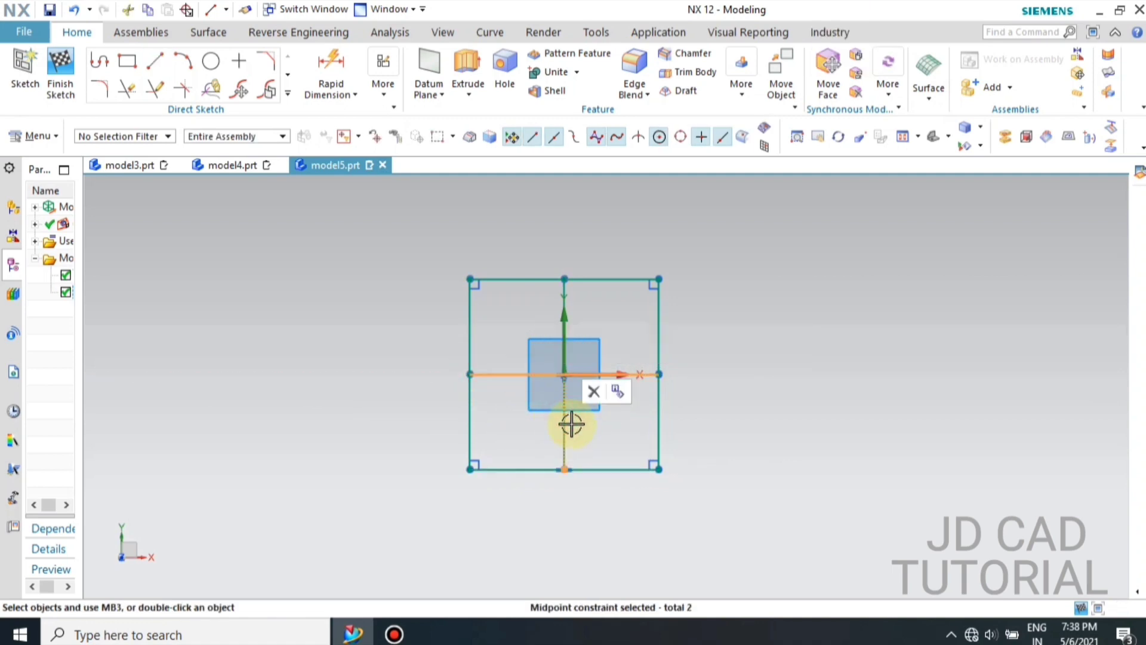
{"action": "key", "text": "Escape"}
{"action": "left_click", "coordinate": [565, 310]}
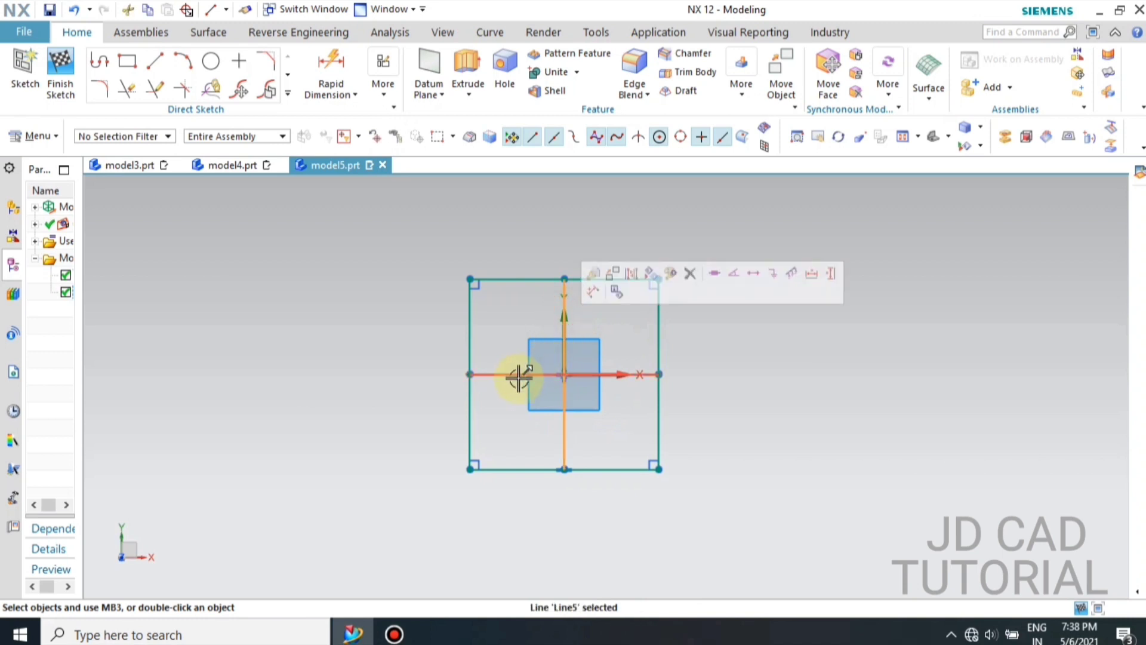
{"action": "left_click", "coordinate": [522, 376]}
{"action": "left_click", "coordinate": [580, 335]}
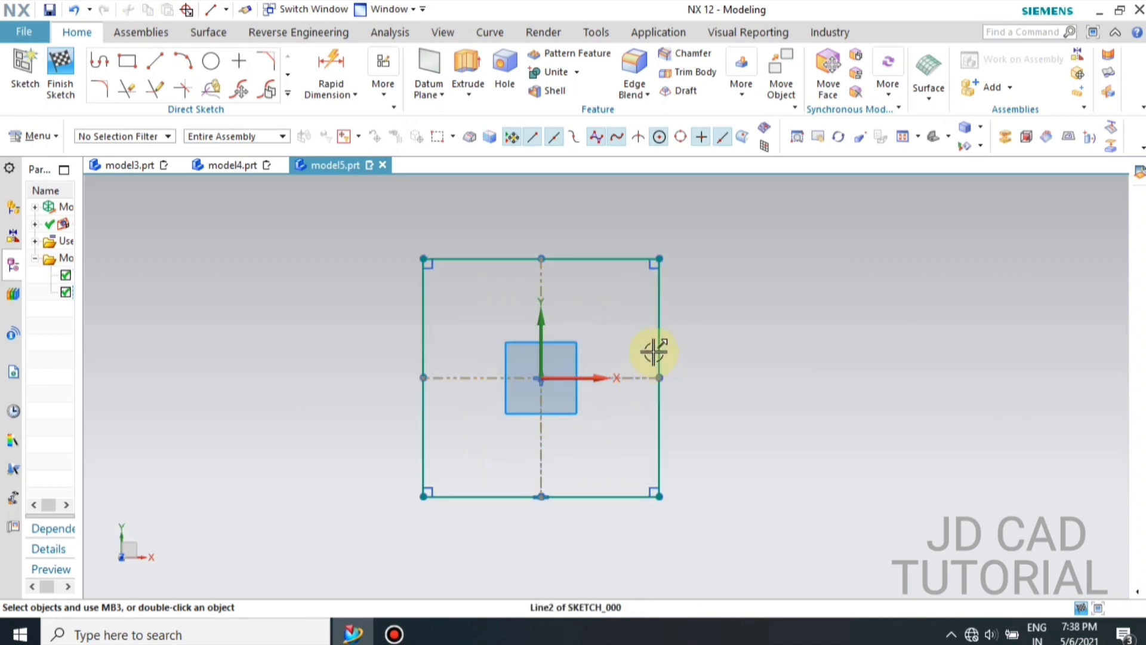
Fillet all four corners of the square with a 10 mm radius
{"action": "left_click", "coordinate": [99, 89]}
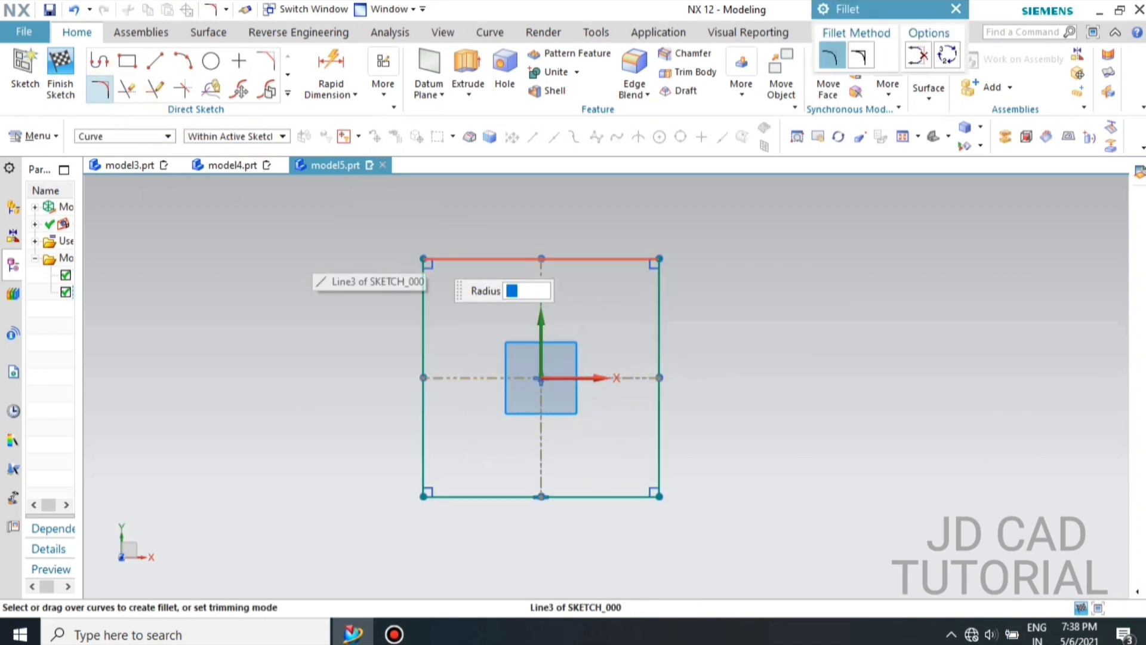
{"action": "left_click", "coordinate": [423, 315]}
{"action": "left_click", "coordinate": [478, 256]}
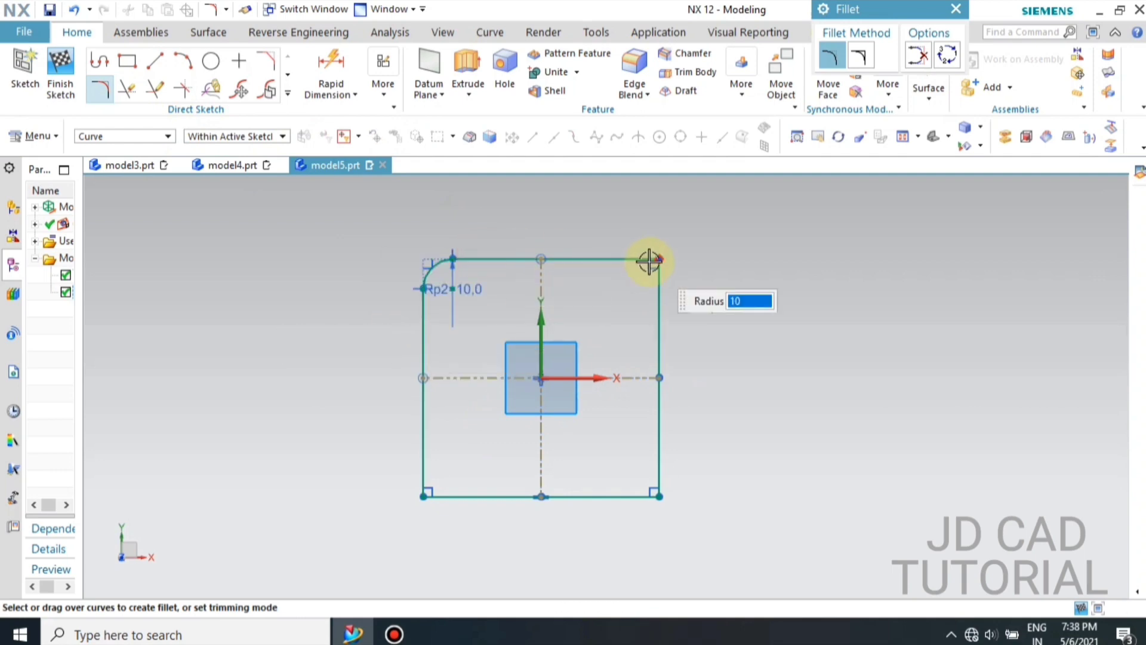
{"action": "left_click", "coordinate": [649, 260]}
{"action": "left_click", "coordinate": [661, 301]}
{"action": "left_click", "coordinate": [662, 438]}
{"action": "left_click", "coordinate": [622, 500]}
{"action": "left_click", "coordinate": [459, 500]}
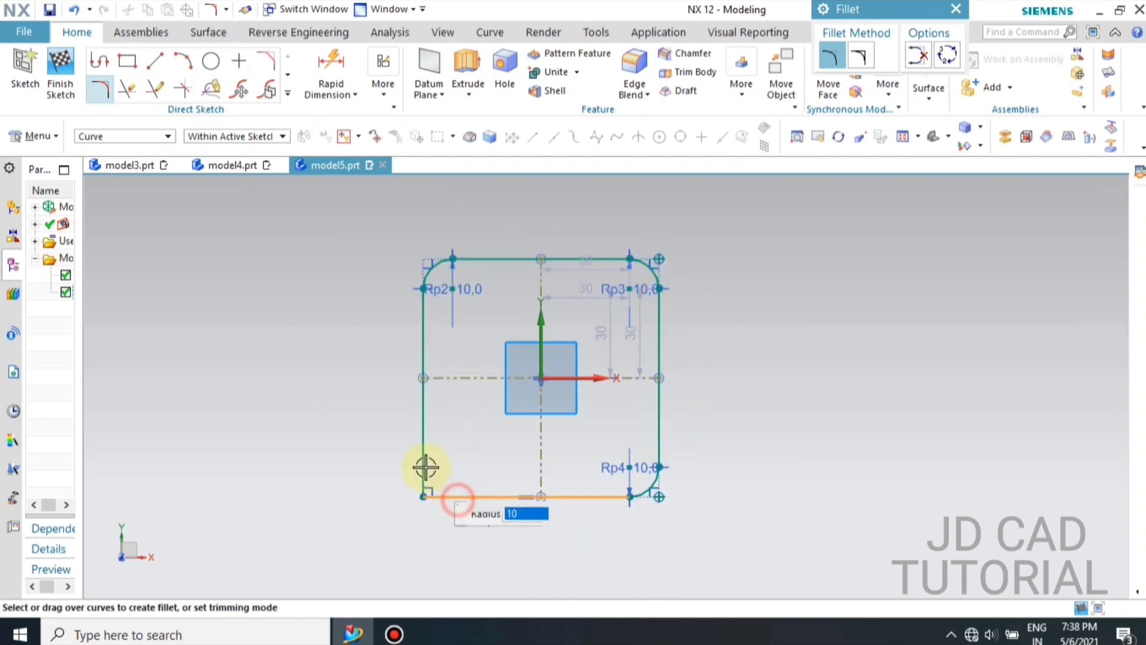
{"action": "left_click", "coordinate": [424, 467]}
Hide the fillet radius dimensions by hiding all PMI objects, and leave the Fillet command
{"action": "scroll", "coordinate": [397, 384], "scroll_direction": "down", "scroll_amount": 1}
{"action": "key", "text": "ctrl+w"}
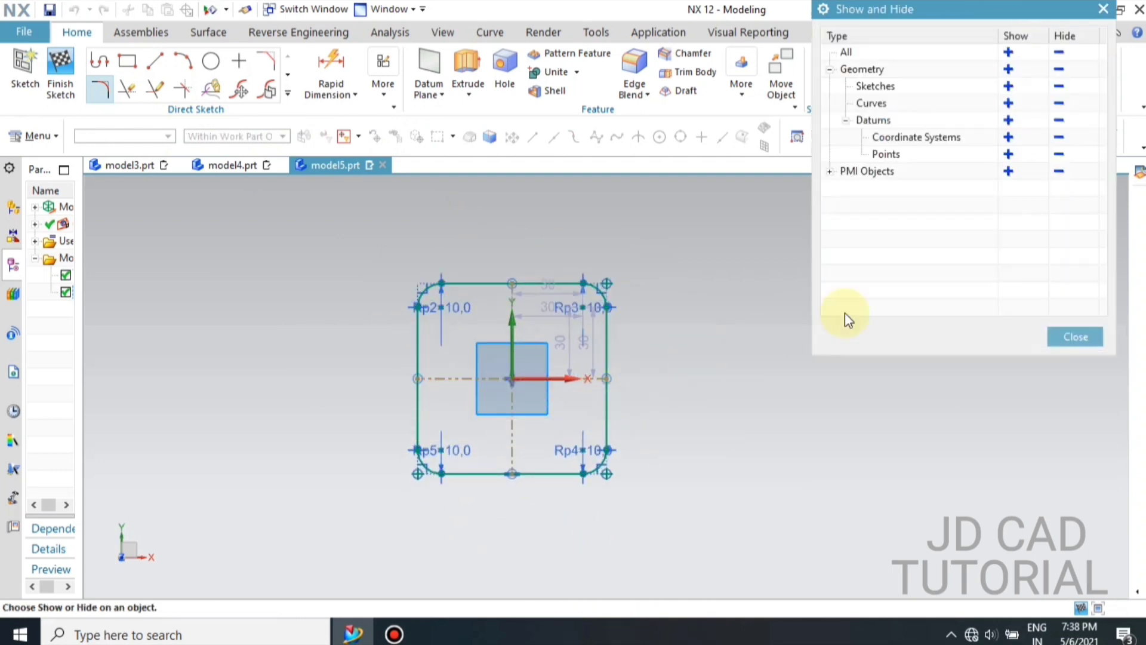
{"action": "left_click", "coordinate": [1062, 172]}
{"action": "key", "text": "Escape"}
{"action": "key", "text": "Escape"}
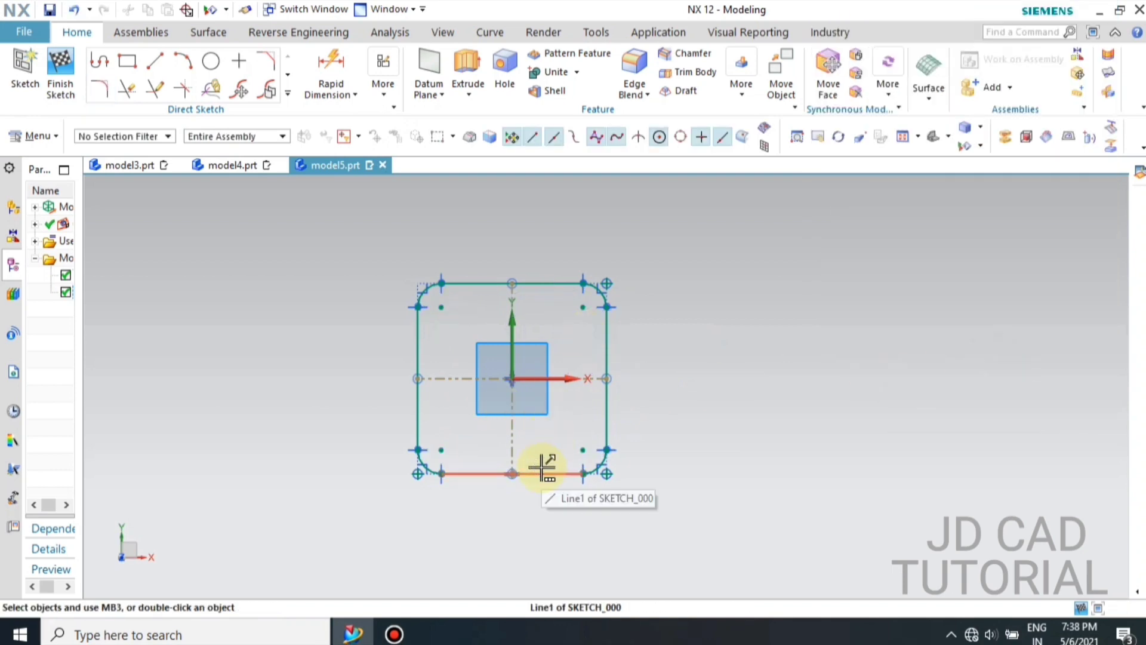
Offset the vertical centreline 30 mm to the left and the horizontal centreline 10 mm symmetrically to both sides
{"action": "left_click", "coordinate": [289, 93]}
{"action": "left_click", "coordinate": [233, 227]}
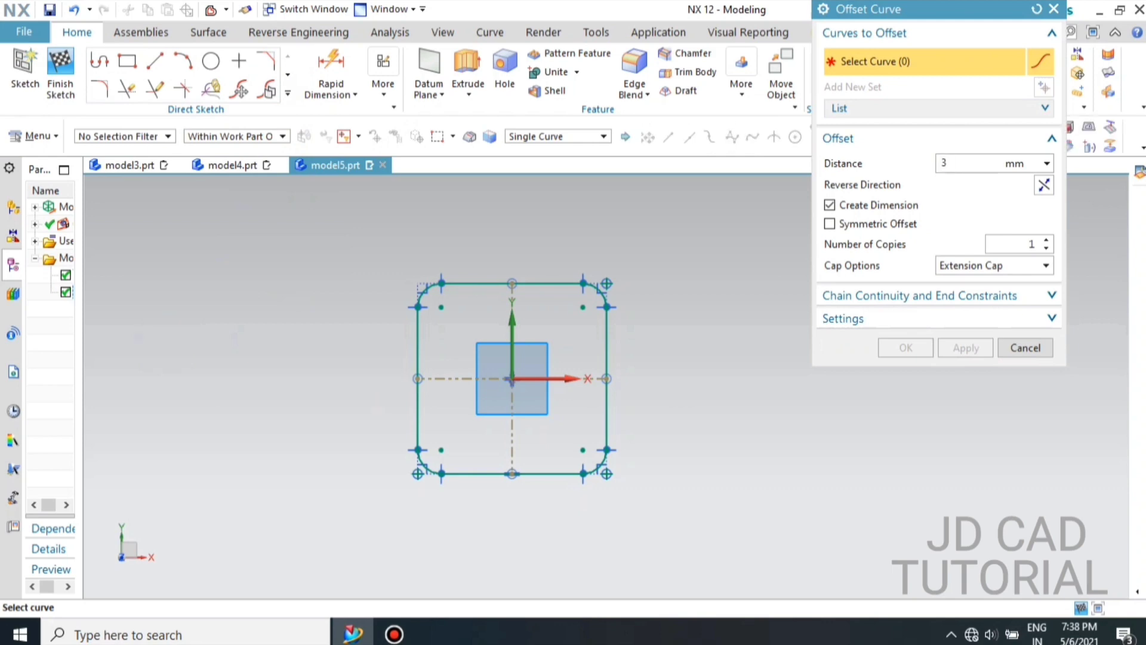
{"action": "left_click", "coordinate": [515, 371]}
{"action": "left_click", "coordinate": [949, 349]}
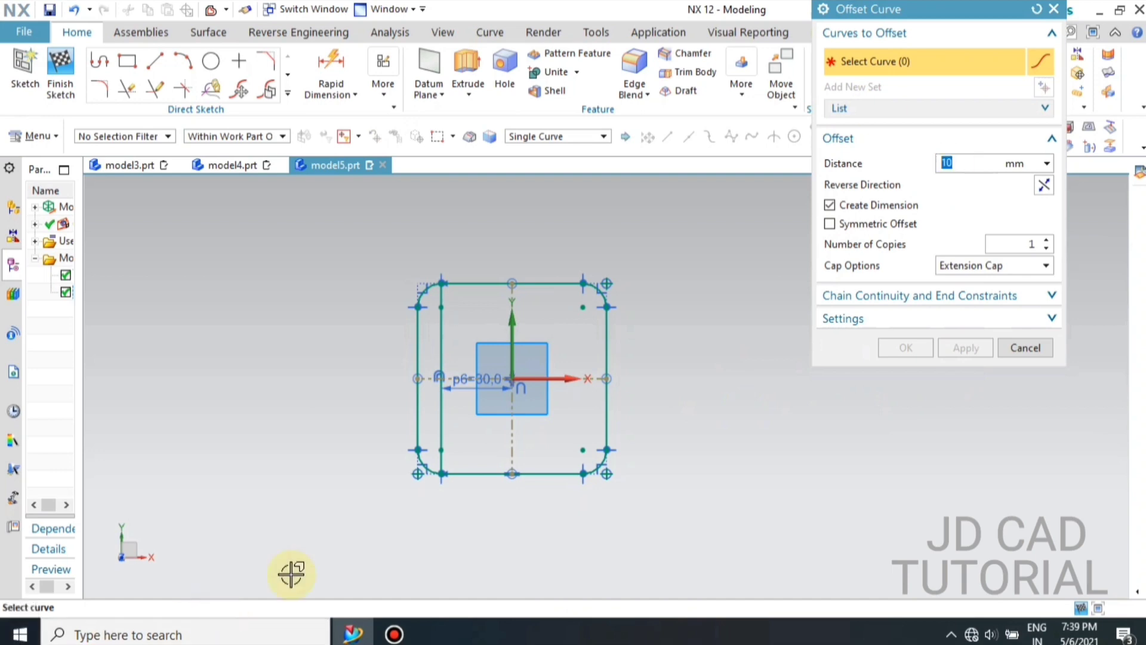
{"action": "left_click", "coordinate": [563, 380]}
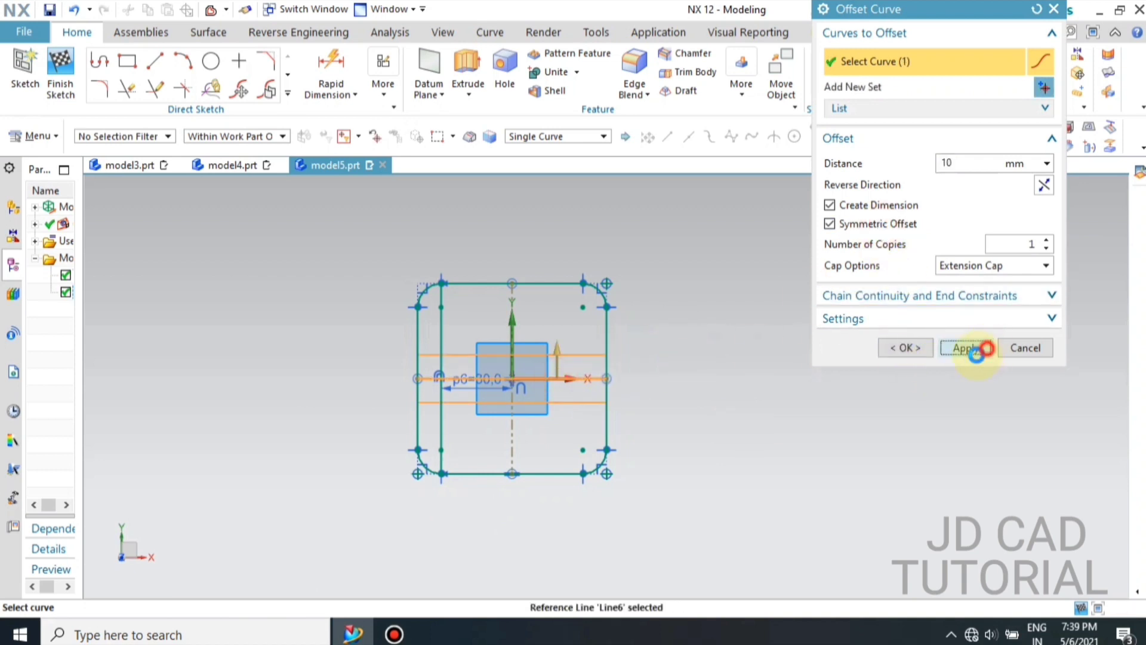
{"action": "left_click", "coordinate": [975, 349]}
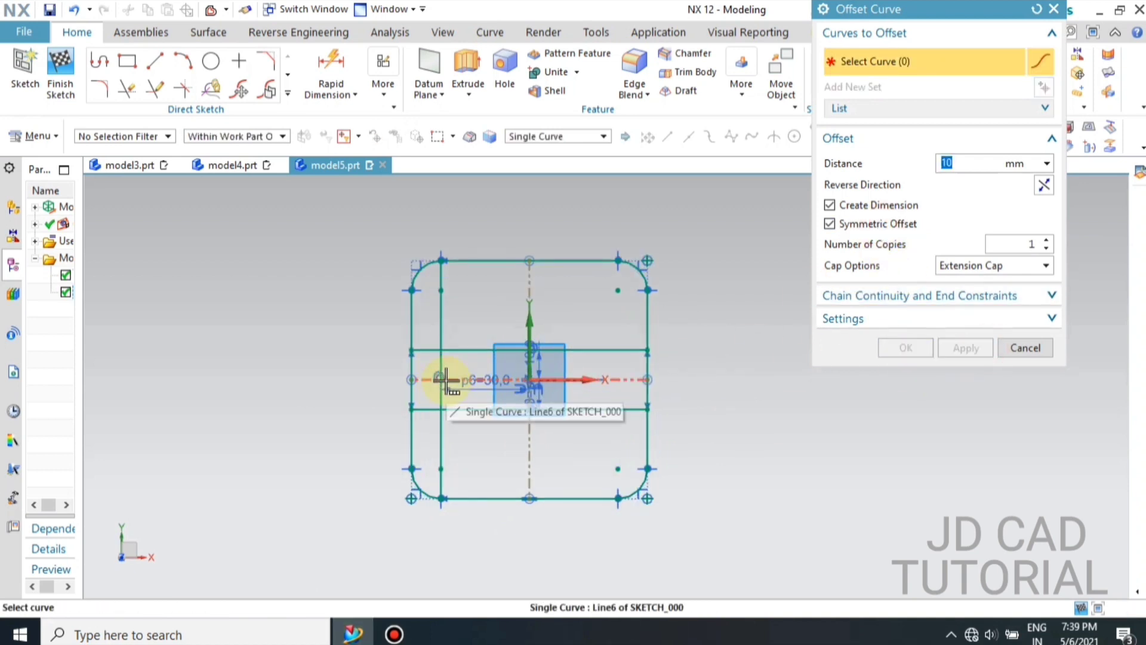
Offset the vertical line left of the origin symmetrically by 5 mm to both sides
{"action": "scroll", "coordinate": [468, 380], "scroll_direction": "up", "scroll_amount": 2}
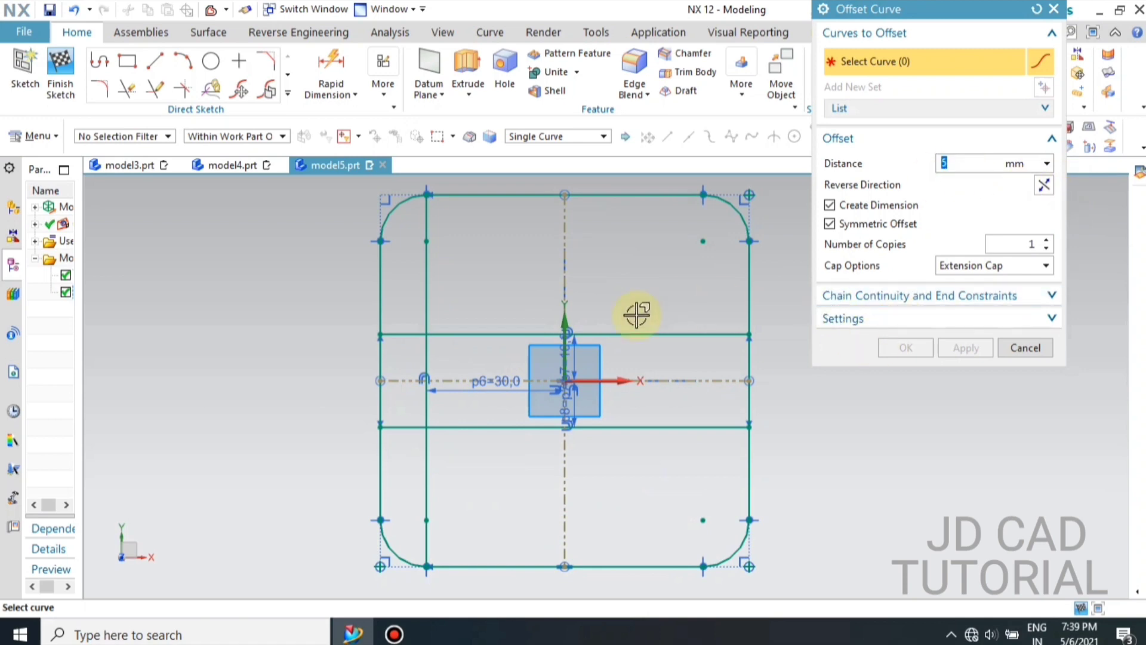
{"action": "left_click", "coordinate": [425, 302]}
{"action": "left_click", "coordinate": [984, 350]}
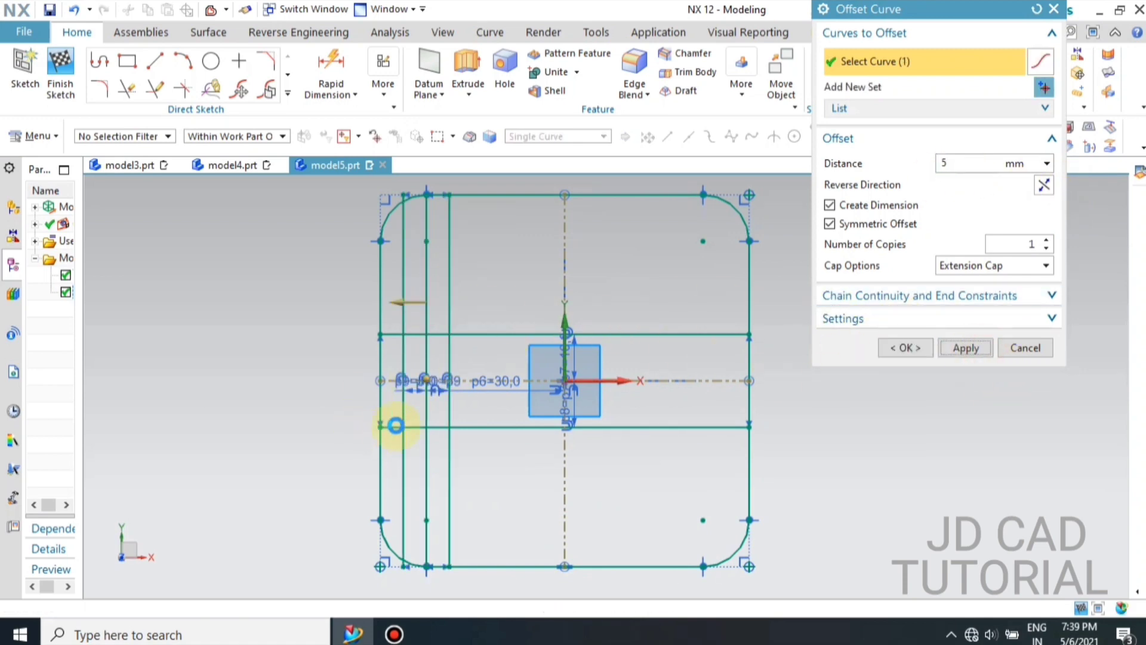
{"action": "key", "text": "Escape"}
Hide the offset dimensions as PMI objects and delete the offset constraints from the sketch
{"action": "scroll", "coordinate": [415, 407], "scroll_direction": "up", "scroll_amount": 2}
{"action": "key", "text": "ctrl+w"}
{"action": "left_click", "coordinate": [1062, 172]}
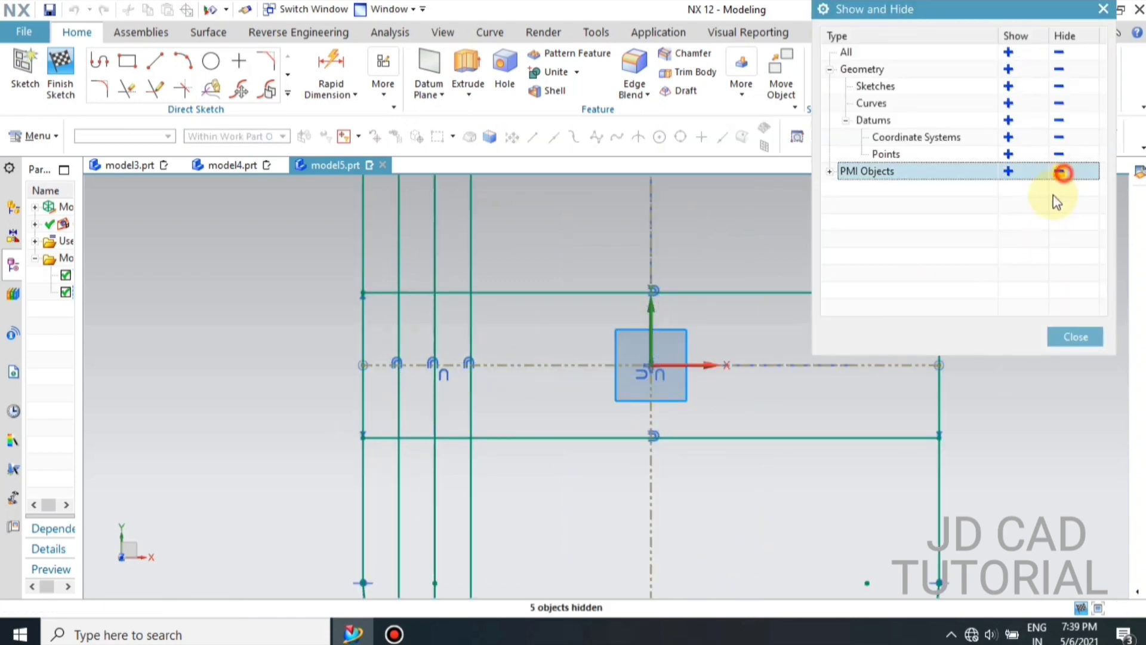
{"action": "left_click", "coordinate": [1075, 337]}
{"action": "key", "text": "Delete"}
{"action": "scroll", "coordinate": [530, 313], "scroll_direction": "down", "scroll_amount": 1}
{"action": "scroll", "coordinate": [533, 344], "scroll_direction": "up", "scroll_amount": 1}
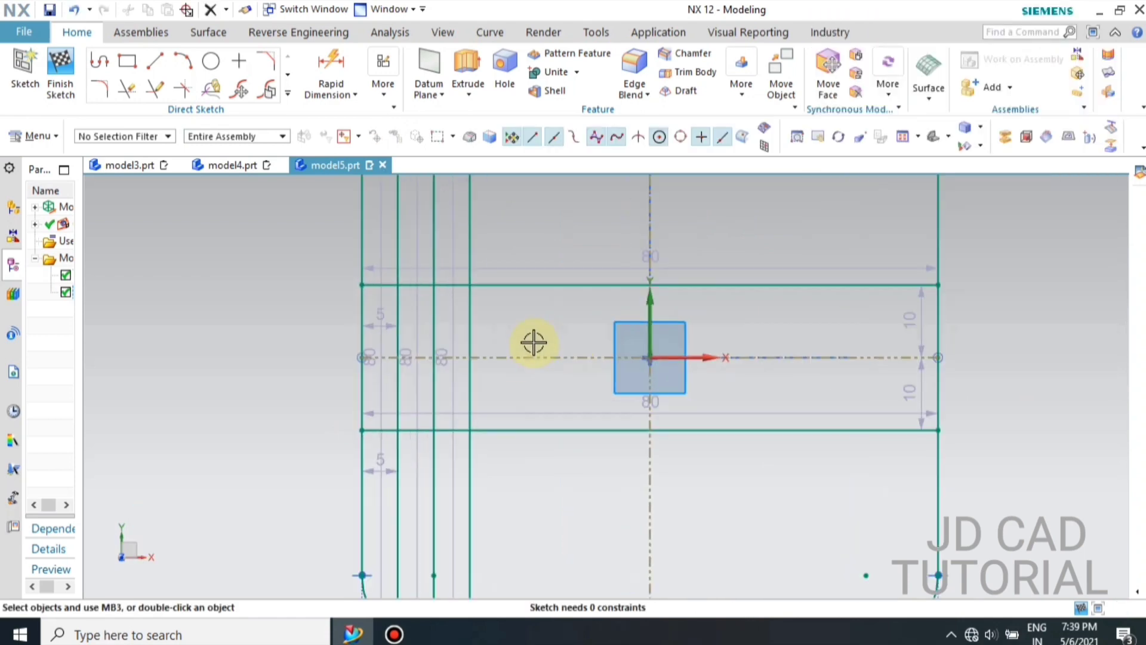
Trim the two outer lines of the left vertical group above and below the pair of horizontal lines
{"action": "left_click", "coordinate": [135, 89]}
{"action": "left_click", "coordinate": [399, 243]}
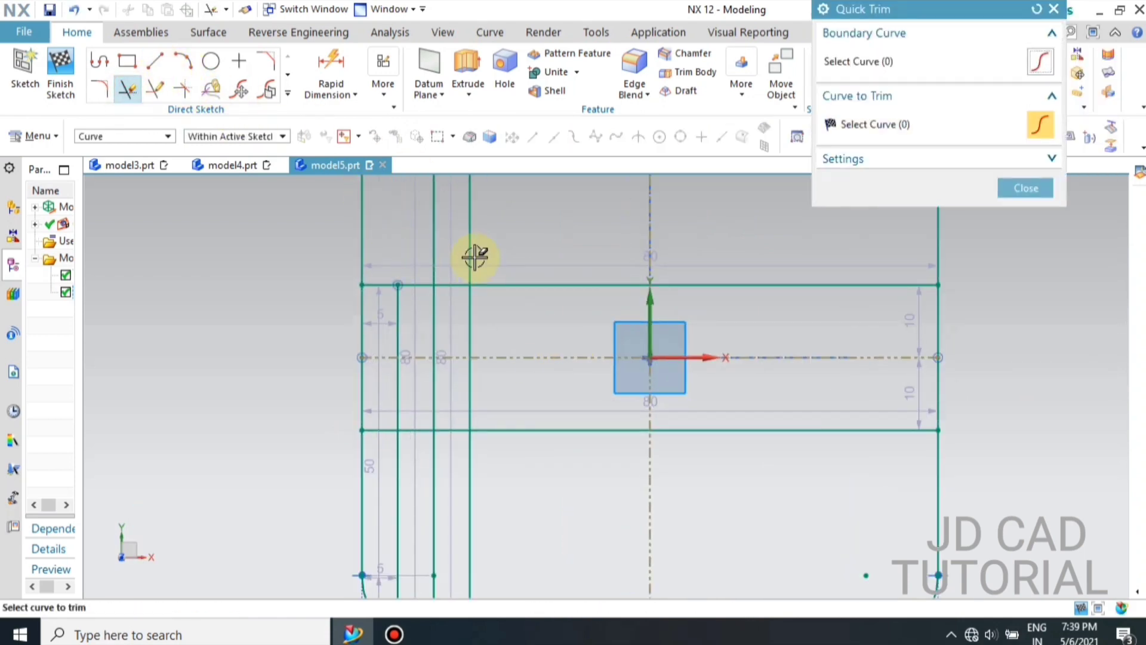
{"action": "left_click", "coordinate": [475, 257]}
{"action": "left_click", "coordinate": [472, 467]}
Trim the horizontal lines on both sides of the small left rectangle and delete the vertical line through its middle
{"action": "left_click", "coordinate": [379, 431]}
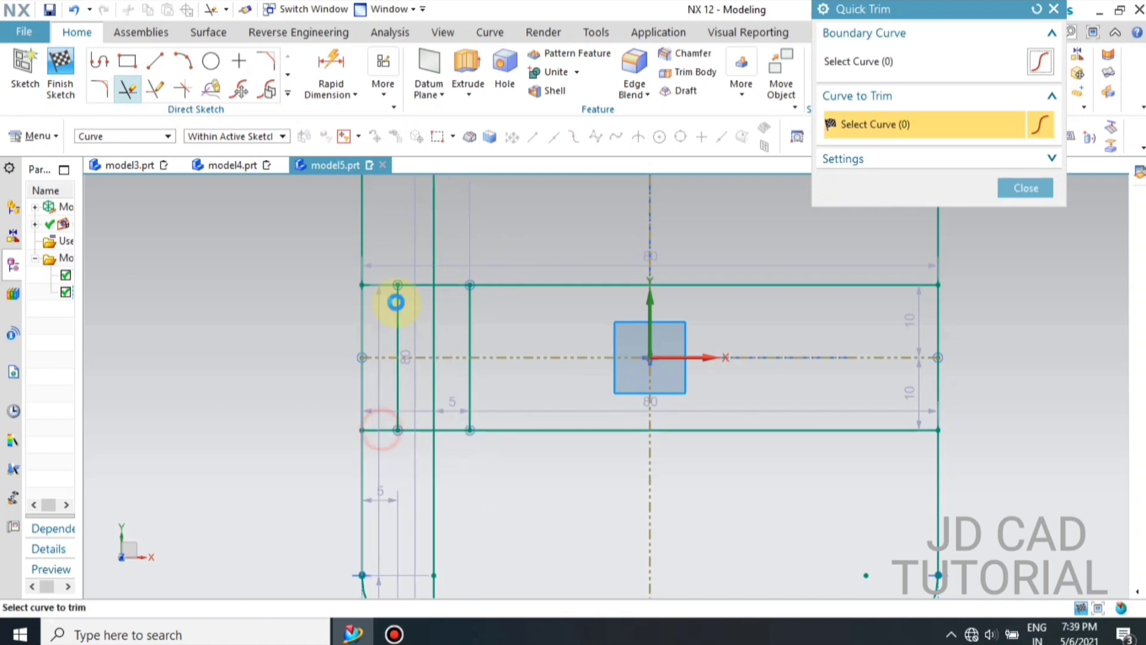
{"action": "left_click", "coordinate": [371, 283]}
{"action": "left_click", "coordinate": [514, 276]}
{"action": "left_click", "coordinate": [498, 433]}
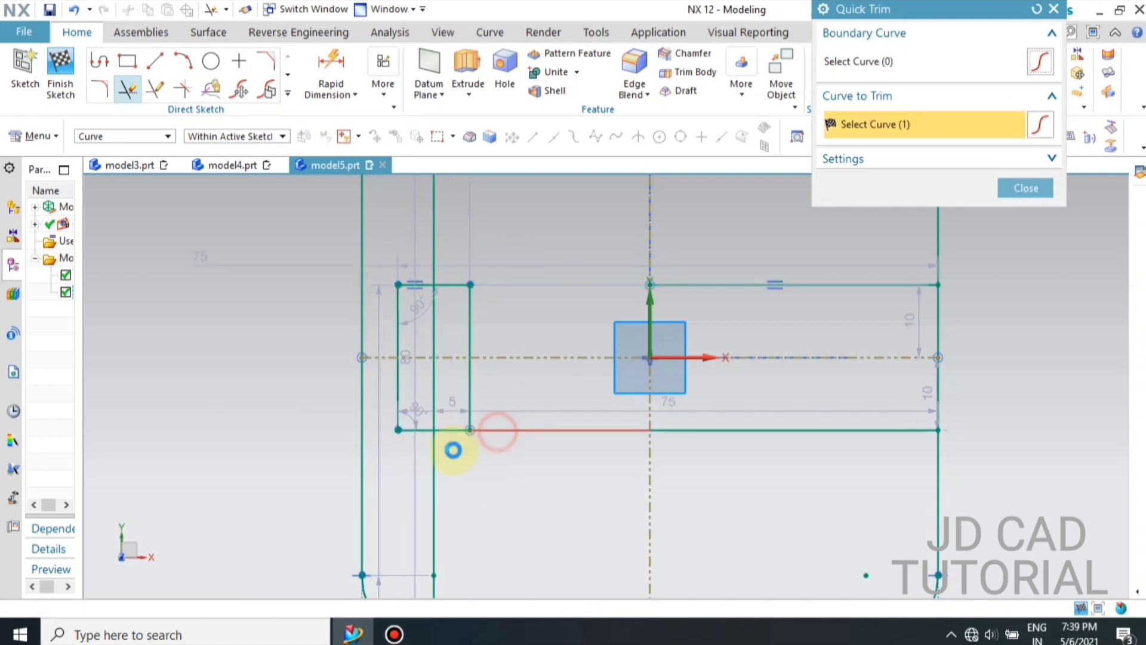
{"action": "key", "text": "Escape"}
{"action": "left_click", "coordinate": [436, 411]}
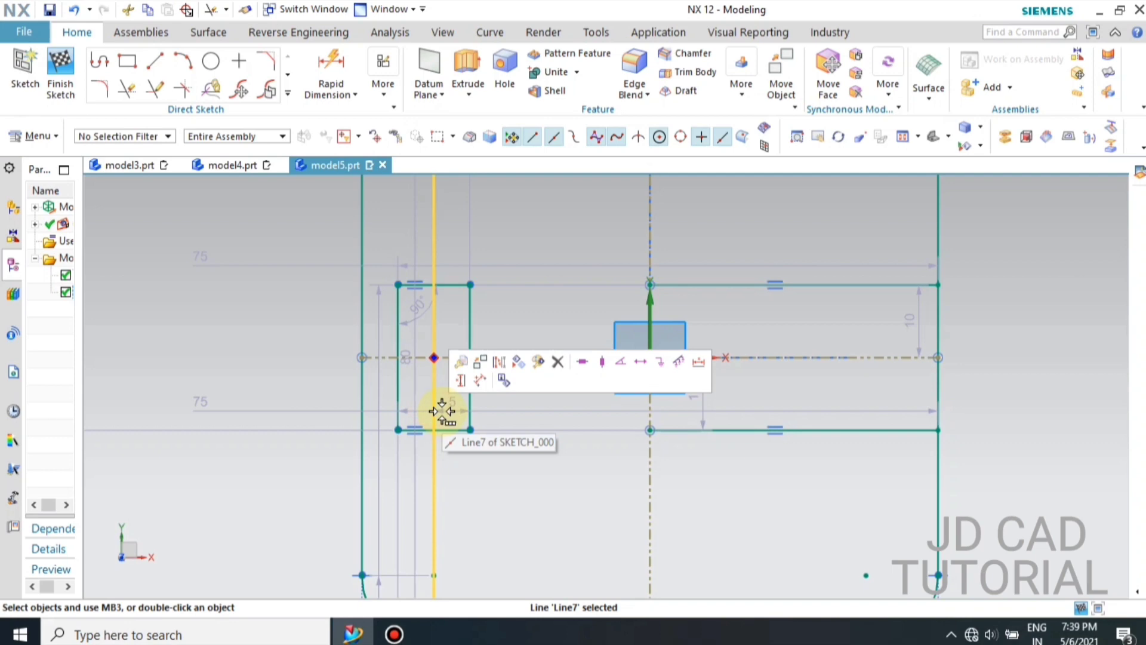
{"action": "key", "text": "Delete"}
Draw two three-point circles stacked inside the small rectangle, each through both vertical sides and its nearest horizontal edge
{"action": "left_click", "coordinate": [211, 61]}
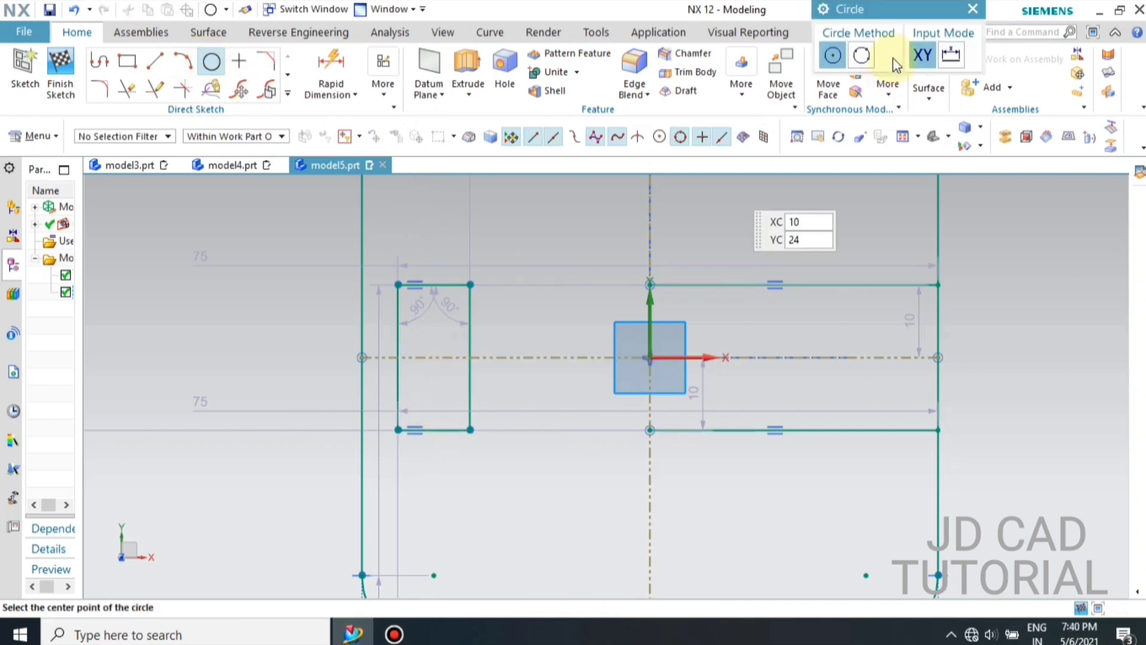
{"action": "left_click", "coordinate": [398, 336]}
{"action": "left_click", "coordinate": [433, 284]}
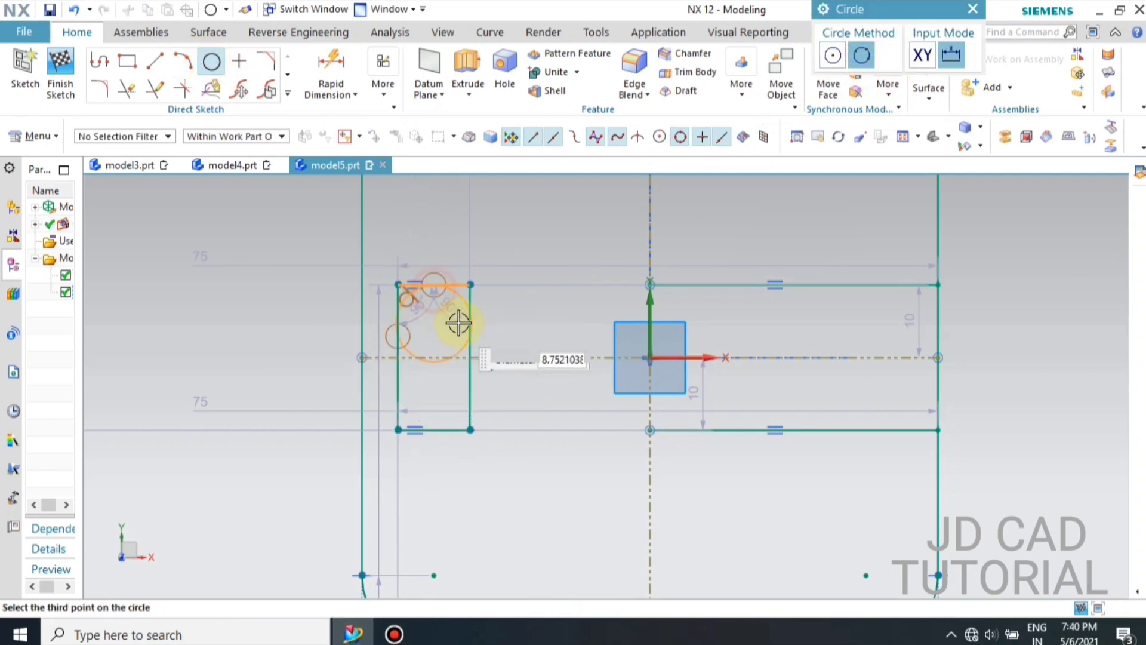
{"action": "left_click", "coordinate": [462, 327]}
{"action": "left_click", "coordinate": [399, 395]}
{"action": "left_click", "coordinate": [434, 429]}
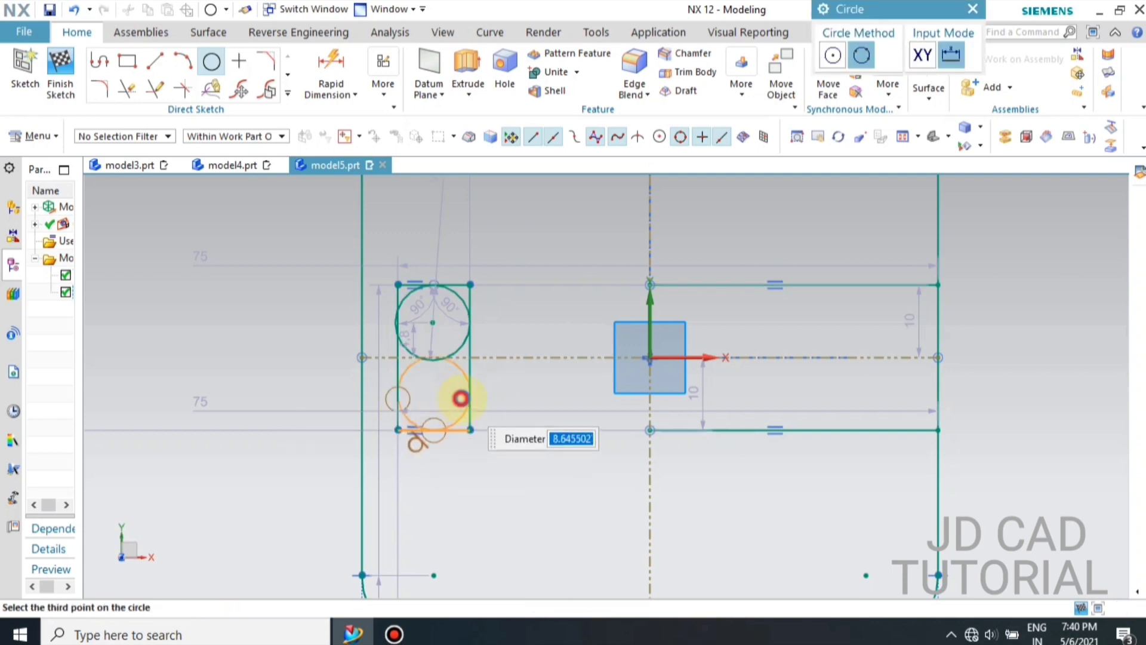
{"action": "left_click", "coordinate": [469, 392]}
Constrain the lower circle tangent to the right, left and bottom sides of the small rectangle
{"action": "key", "text": "c"}
{"action": "scroll", "coordinate": [474, 389], "scroll_direction": "up", "scroll_amount": 7}
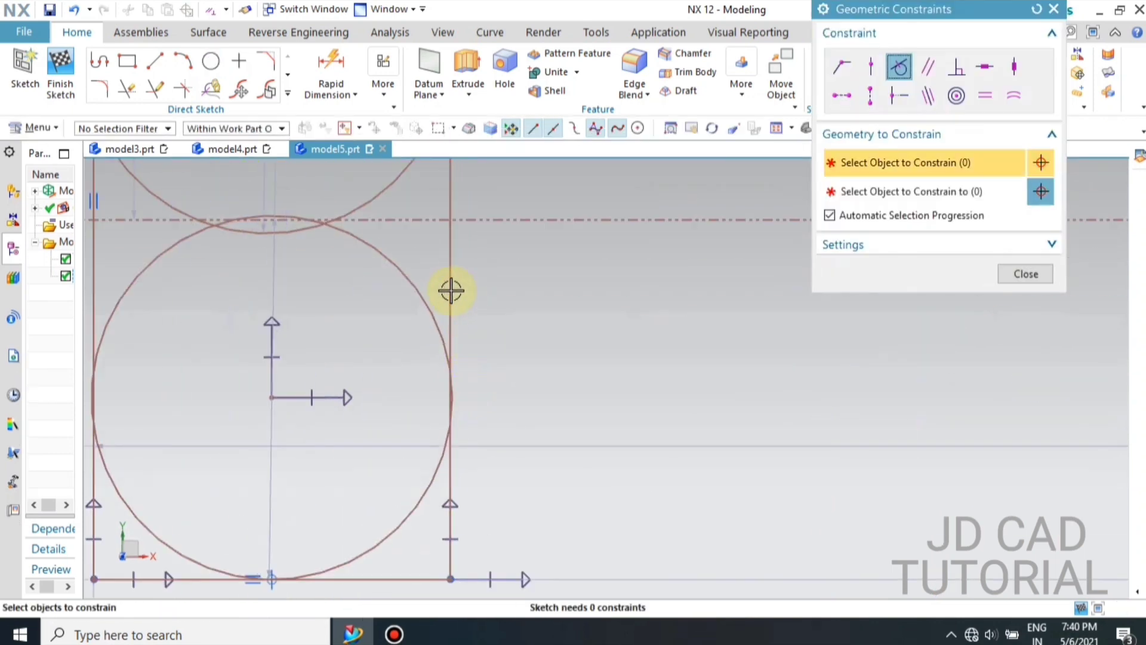
{"action": "left_click", "coordinate": [451, 283]}
{"action": "left_click", "coordinate": [436, 324]}
{"action": "scroll", "coordinate": [537, 359], "scroll_direction": "down", "scroll_amount": 2}
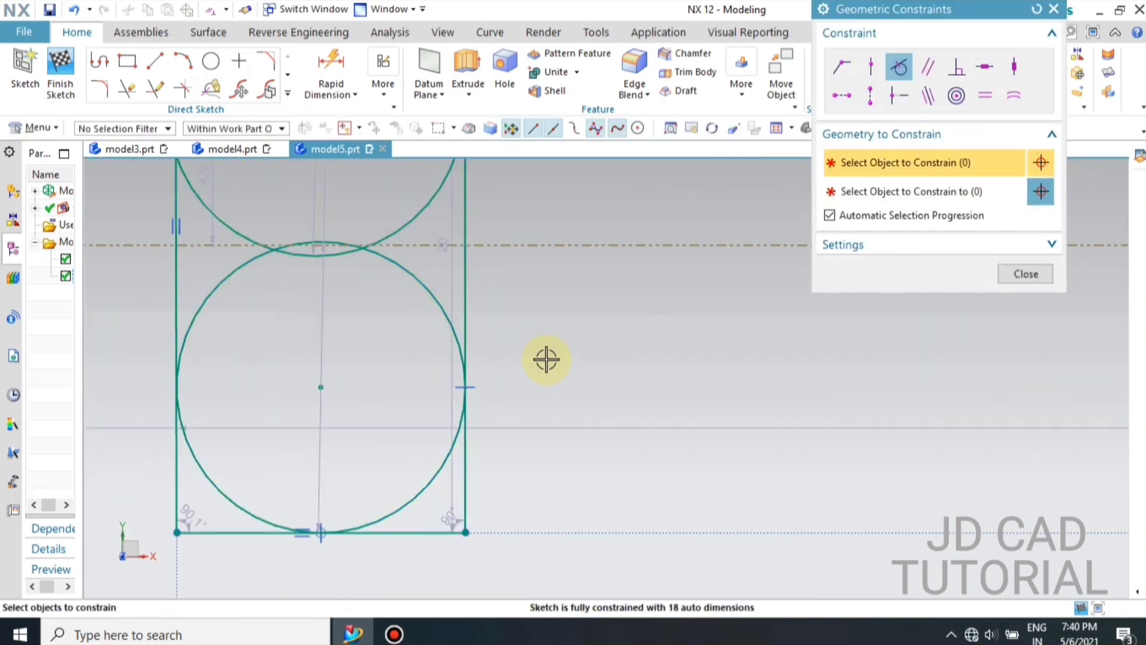
{"action": "left_click", "coordinate": [259, 315]}
{"action": "left_click", "coordinate": [257, 312]}
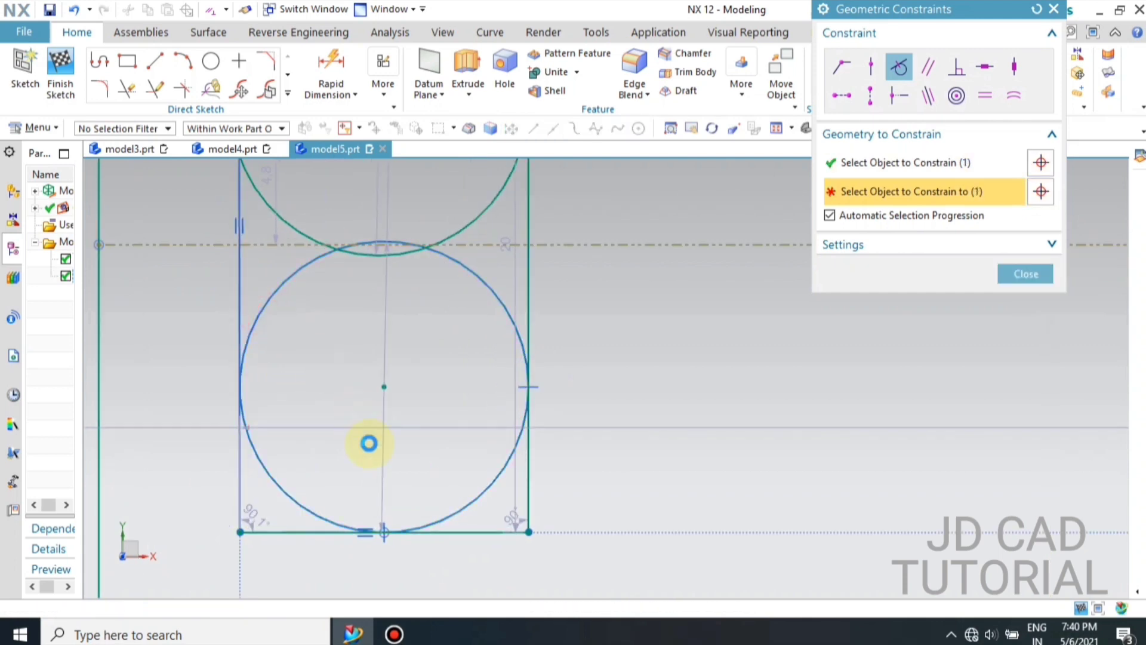
{"action": "left_click", "coordinate": [465, 533]}
{"action": "left_click", "coordinate": [461, 517]}
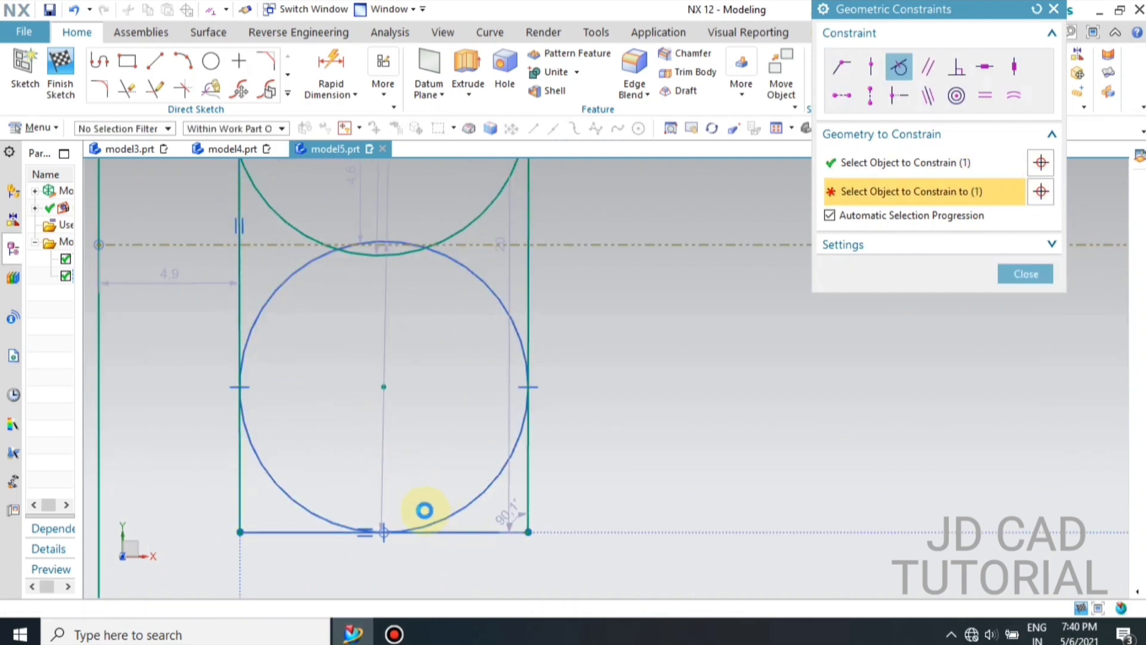
{"action": "left_click", "coordinate": [574, 336]}
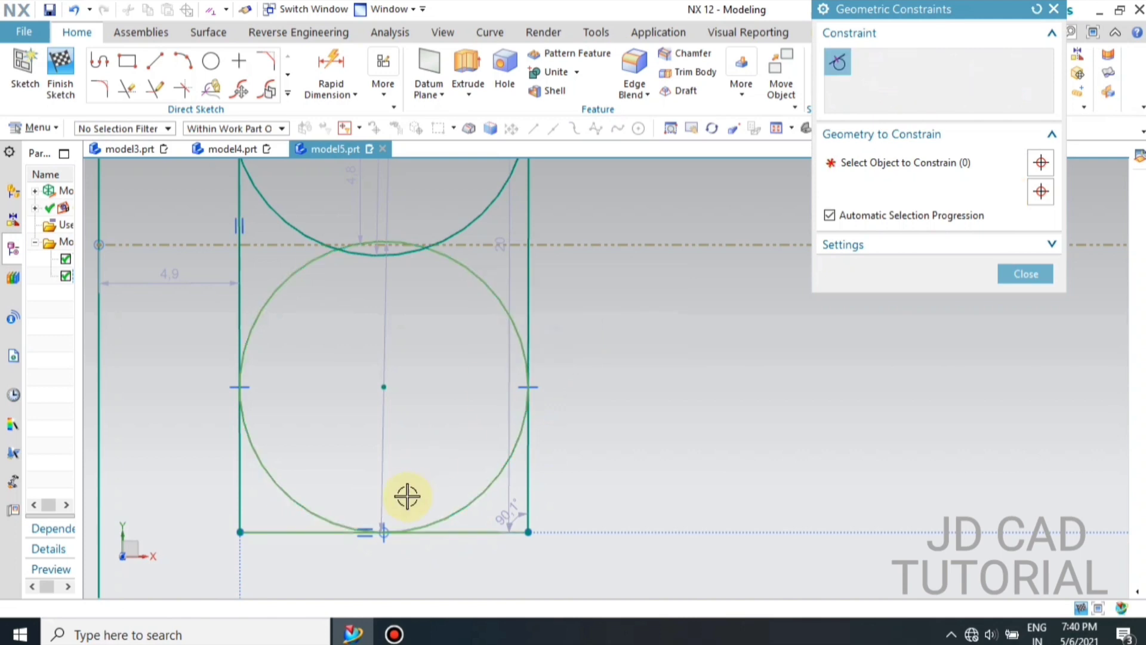
Constrain the upper circle tangent to the left, right and top sides of the small rectangle
{"action": "scroll", "coordinate": [427, 356], "scroll_direction": "down", "scroll_amount": 3}
{"action": "scroll", "coordinate": [322, 246], "scroll_direction": "up", "scroll_amount": 3}
{"action": "left_click", "coordinate": [321, 252]}
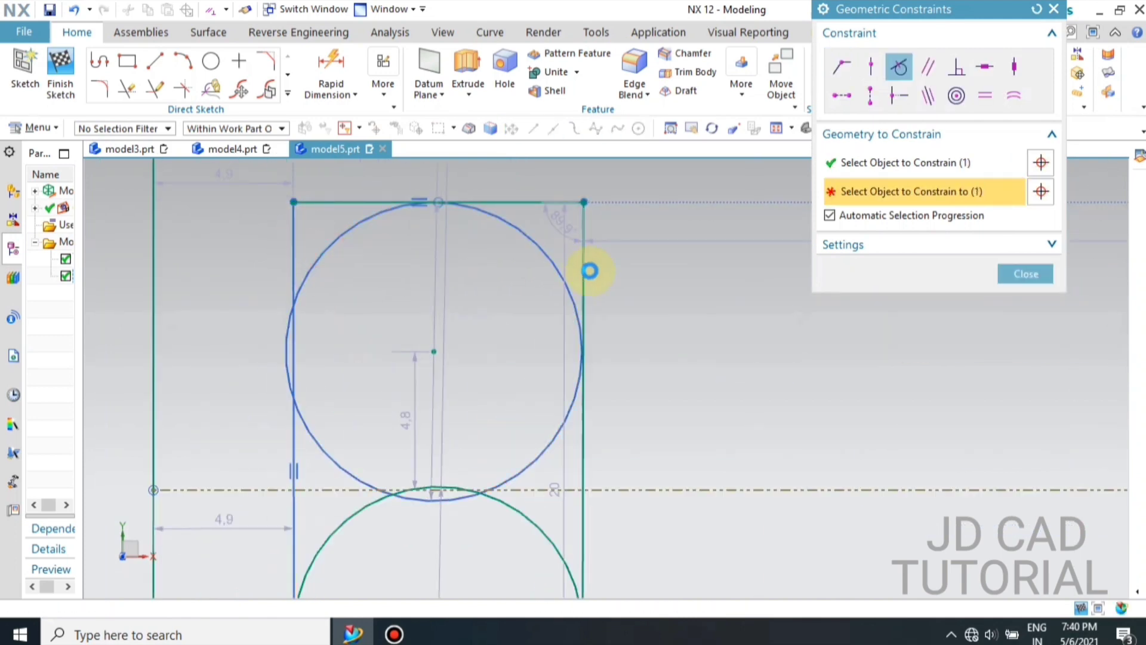
{"action": "left_click", "coordinate": [558, 263]}
{"action": "left_click", "coordinate": [583, 261]}
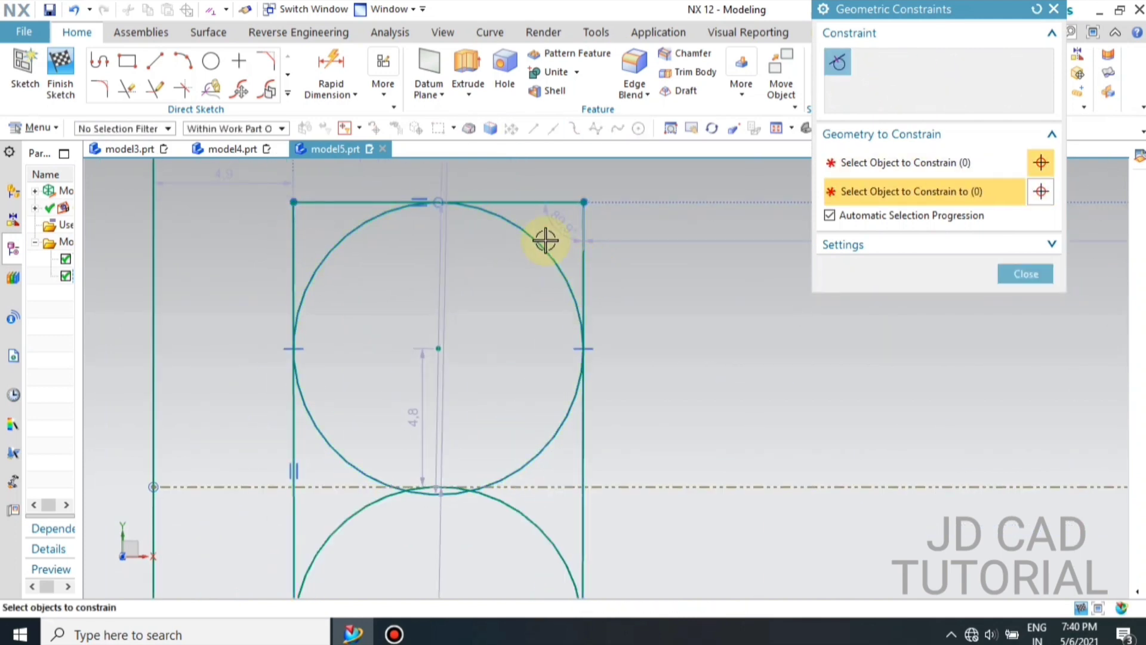
{"action": "left_click", "coordinate": [520, 205]}
{"action": "left_click", "coordinate": [559, 261]}
{"action": "left_click", "coordinate": [1015, 273]}
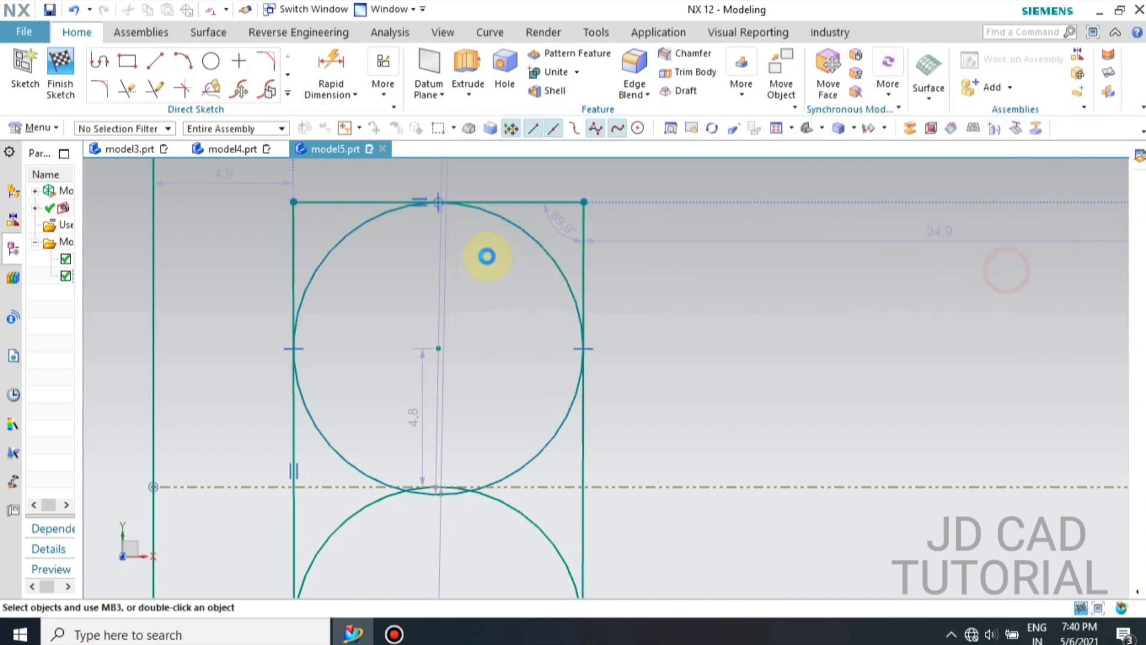
Trim the inward-facing sides of both circles and the ends of the vertical lines beyond the tangent points
{"action": "scroll", "coordinate": [486, 254], "scroll_direction": "down", "scroll_amount": 2}
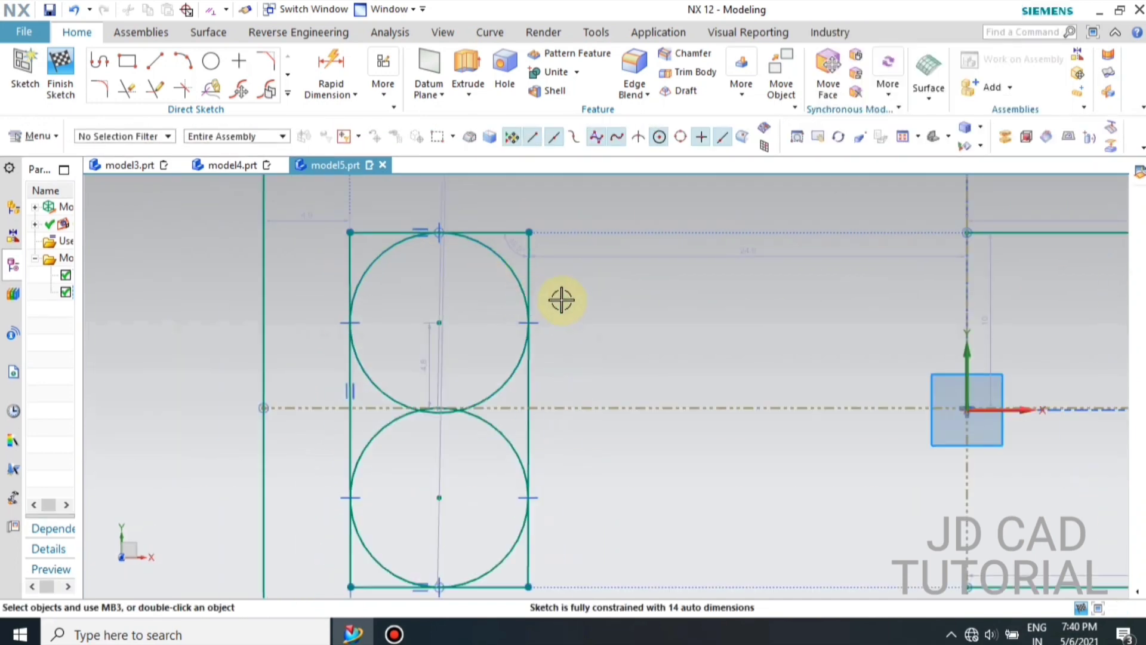
{"action": "left_click", "coordinate": [125, 93]}
{"action": "left_click", "coordinate": [377, 379]}
{"action": "left_click", "coordinate": [503, 372]}
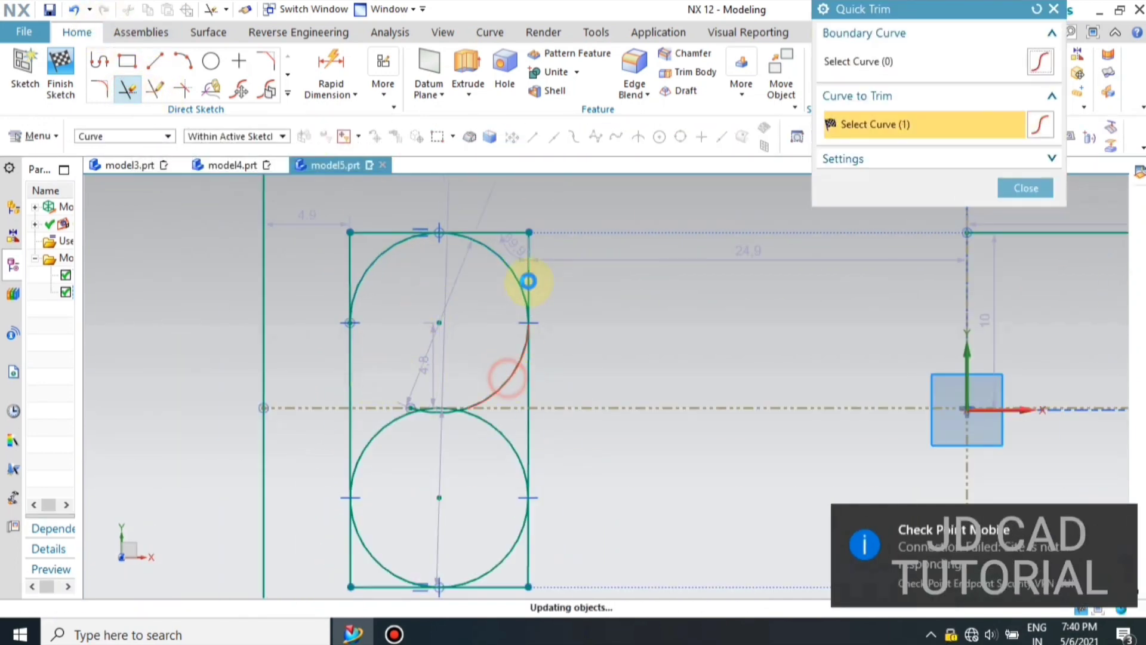
{"action": "left_click", "coordinate": [372, 446]}
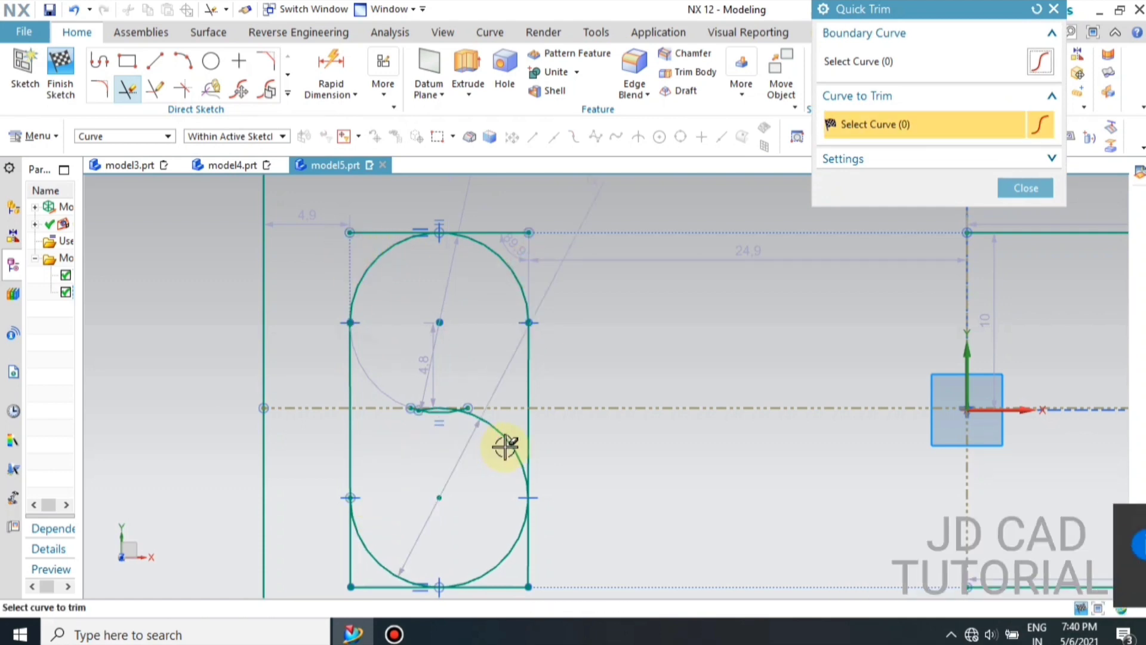
{"action": "left_click", "coordinate": [505, 442]}
Trim away the remaining top and bottom edges of the rectangle outside the slot's end arcs
{"action": "left_click", "coordinate": [372, 587]}
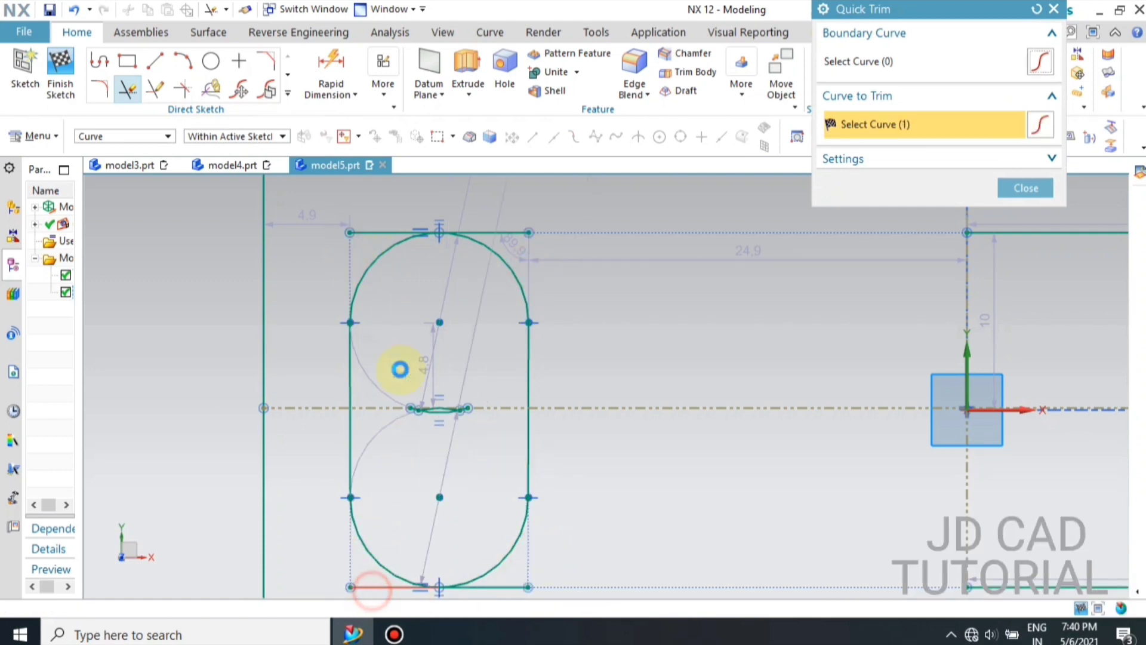
{"action": "left_click", "coordinate": [481, 231]}
{"action": "left_click", "coordinate": [499, 588]}
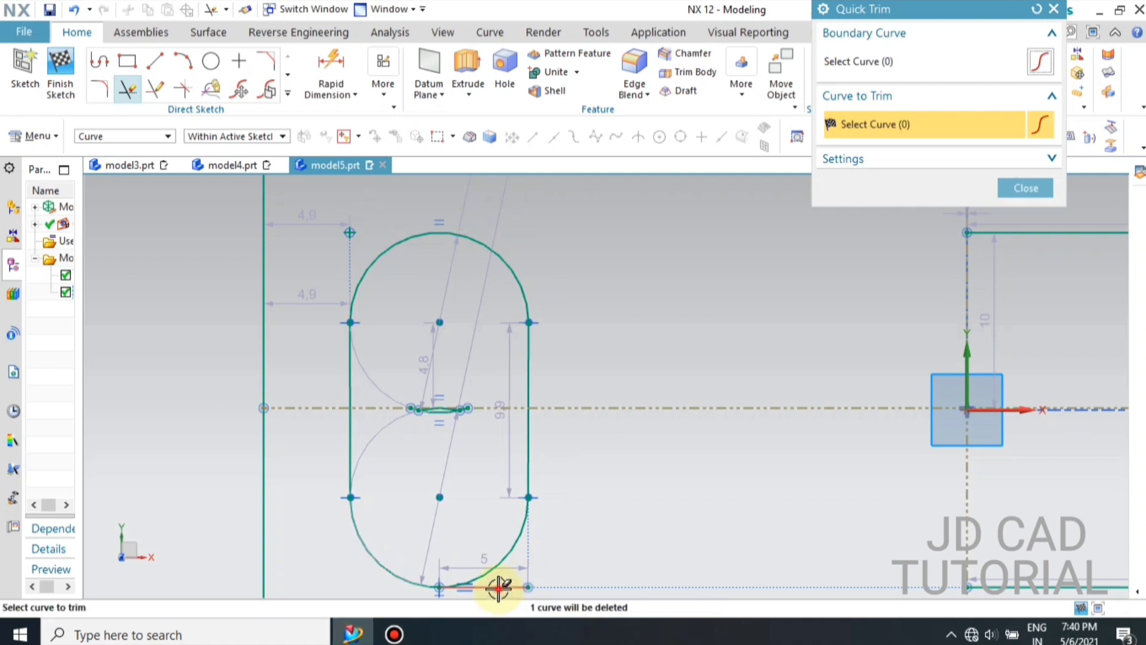
{"action": "key", "text": "Escape"}
Delete the short leftover arc pieces in the middle of the slot
{"action": "scroll", "coordinate": [441, 411], "scroll_direction": "up", "scroll_amount": 9}
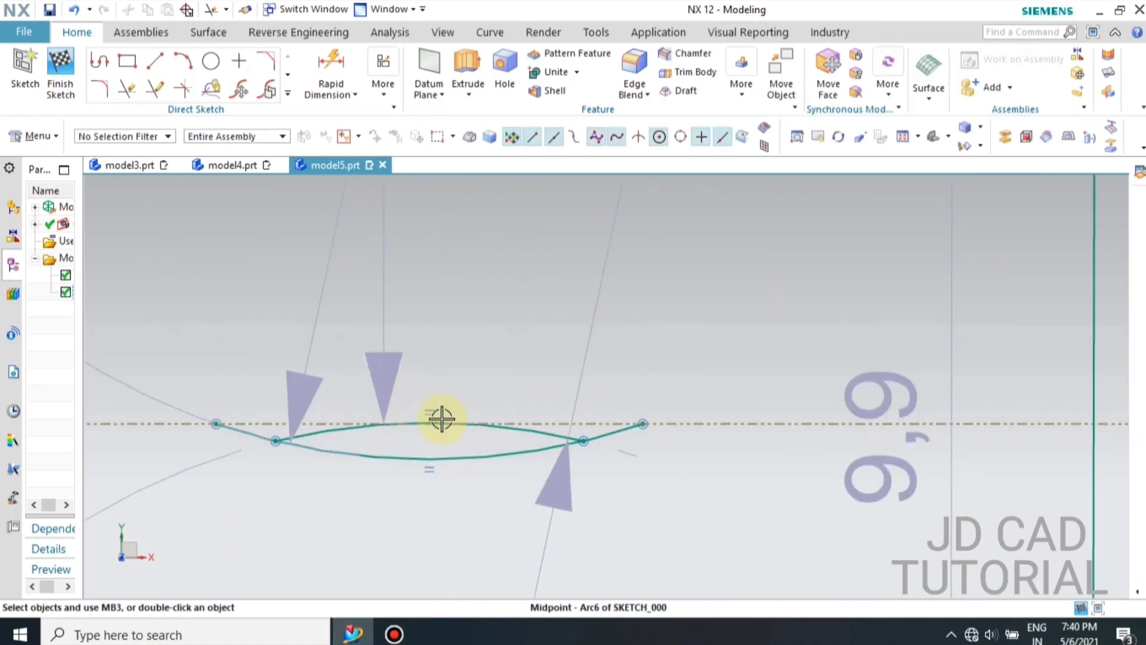
{"action": "left_click", "coordinate": [452, 426]}
{"action": "left_click", "coordinate": [454, 462]}
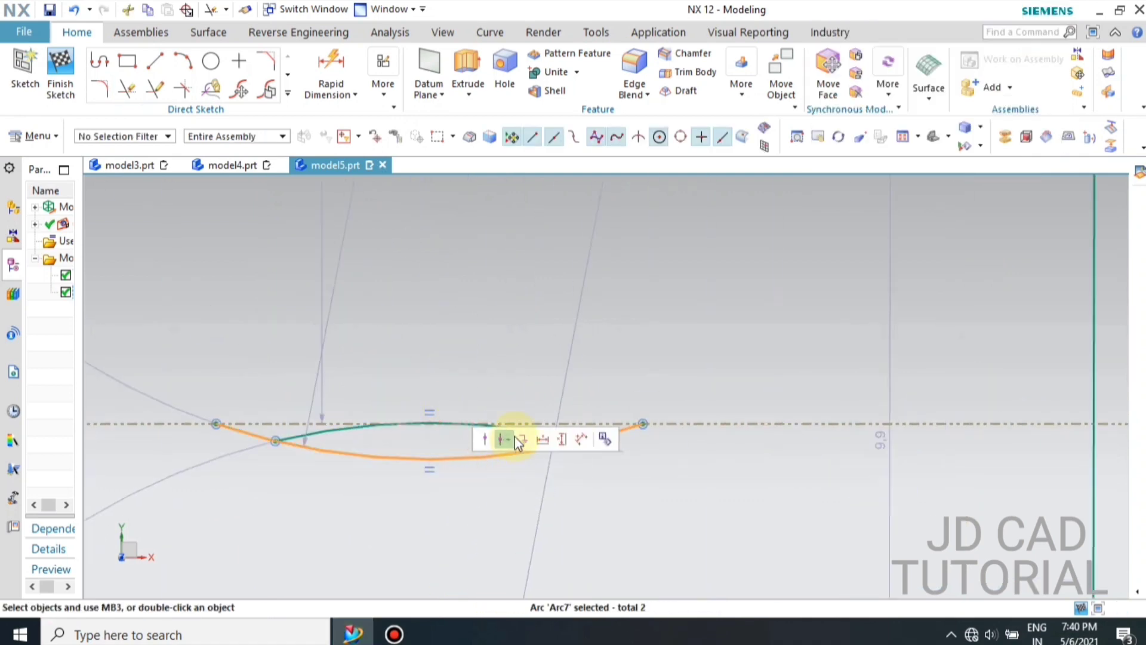
{"action": "left_click", "coordinate": [332, 429]}
{"action": "key", "text": "Delete"}
{"action": "scroll", "coordinate": [399, 383], "scroll_direction": "down", "scroll_amount": 4}
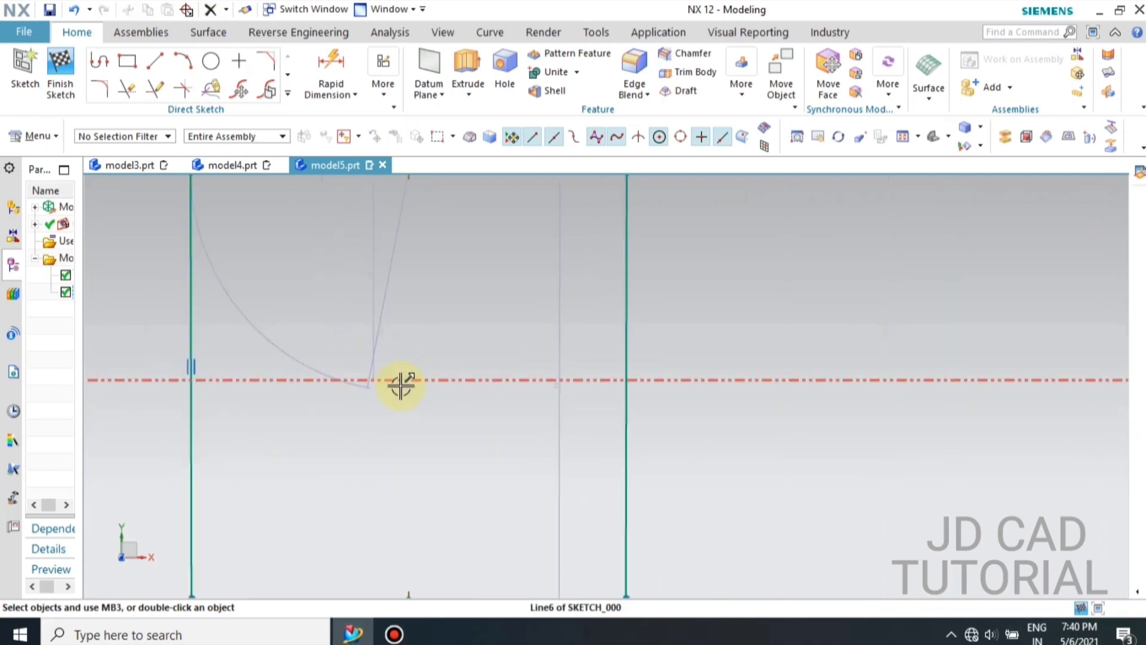
Hide the automatic sketch dimensions around the slot as PMI objects
{"action": "key", "text": "ctrl+w"}
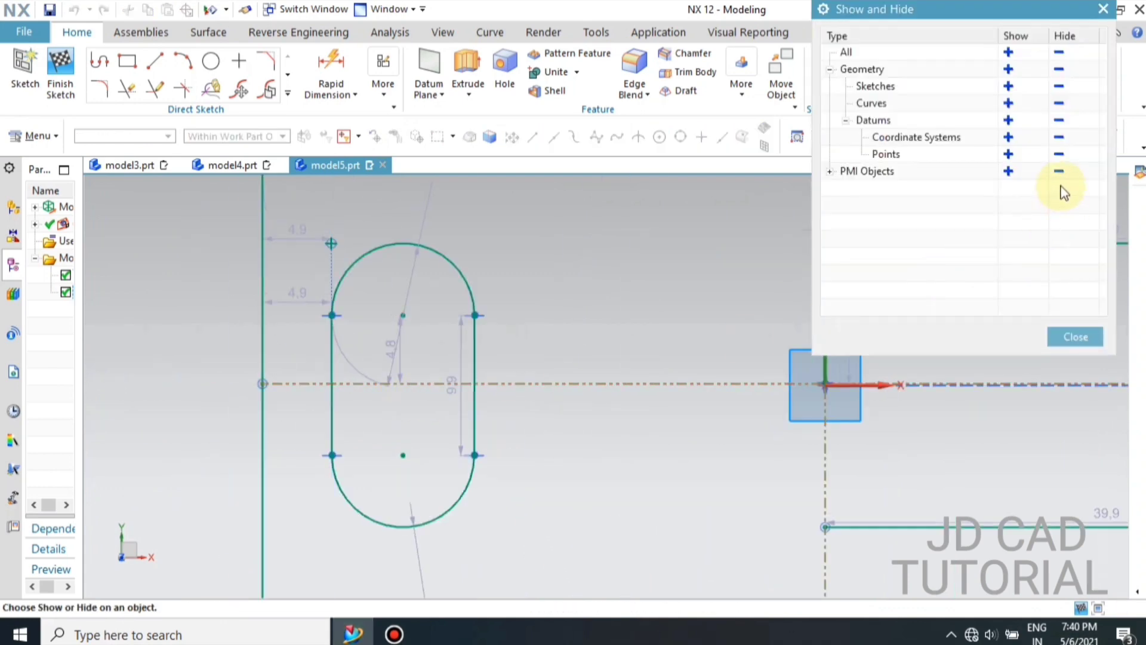
{"action": "left_click", "coordinate": [1061, 182]}
{"action": "left_click", "coordinate": [1068, 329]}
{"action": "scroll", "coordinate": [365, 305], "scroll_direction": "down", "scroll_amount": 4}
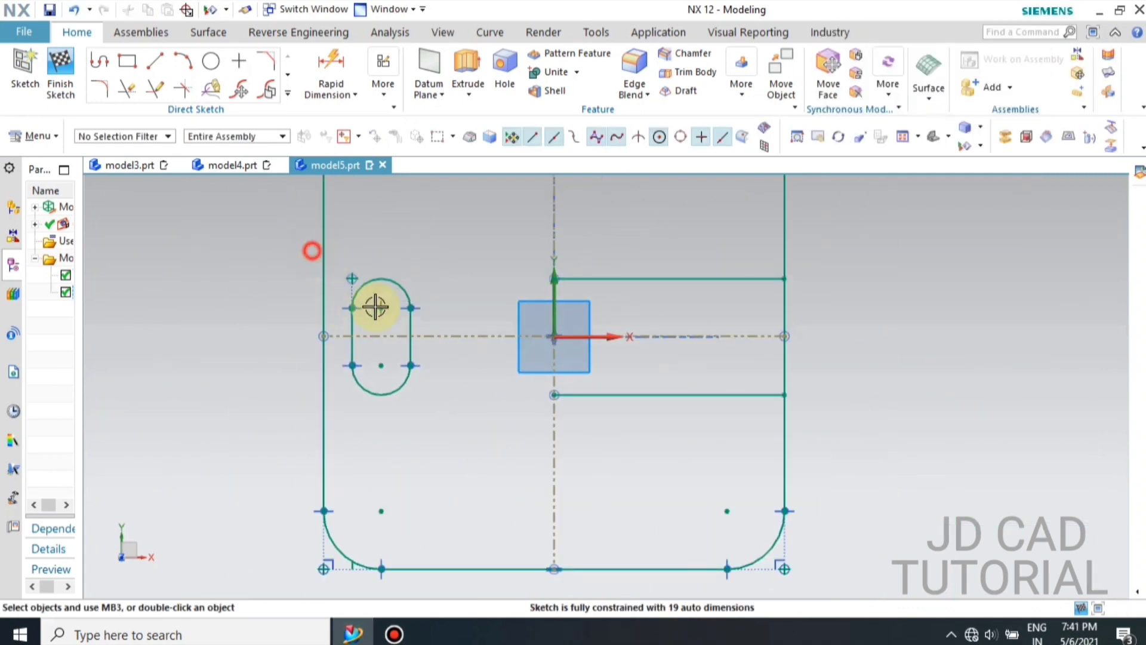
Mirror the complete slot about the vertical centerline with Mirror Curve
{"action": "left_click", "coordinate": [287, 93]}
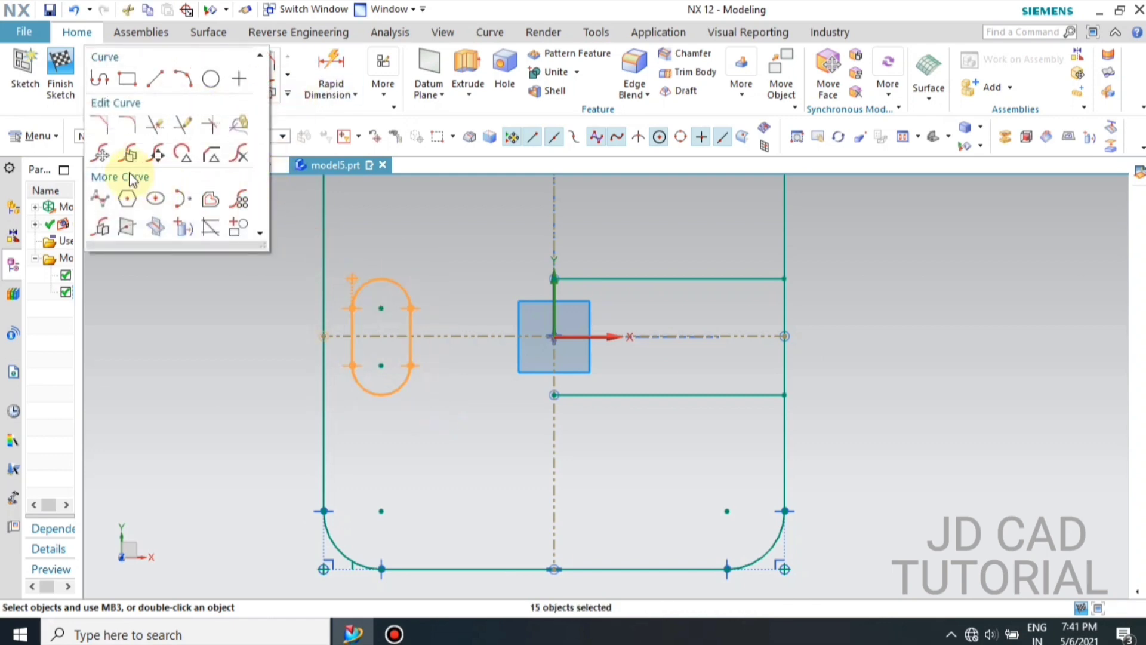
{"action": "left_click", "coordinate": [100, 228]}
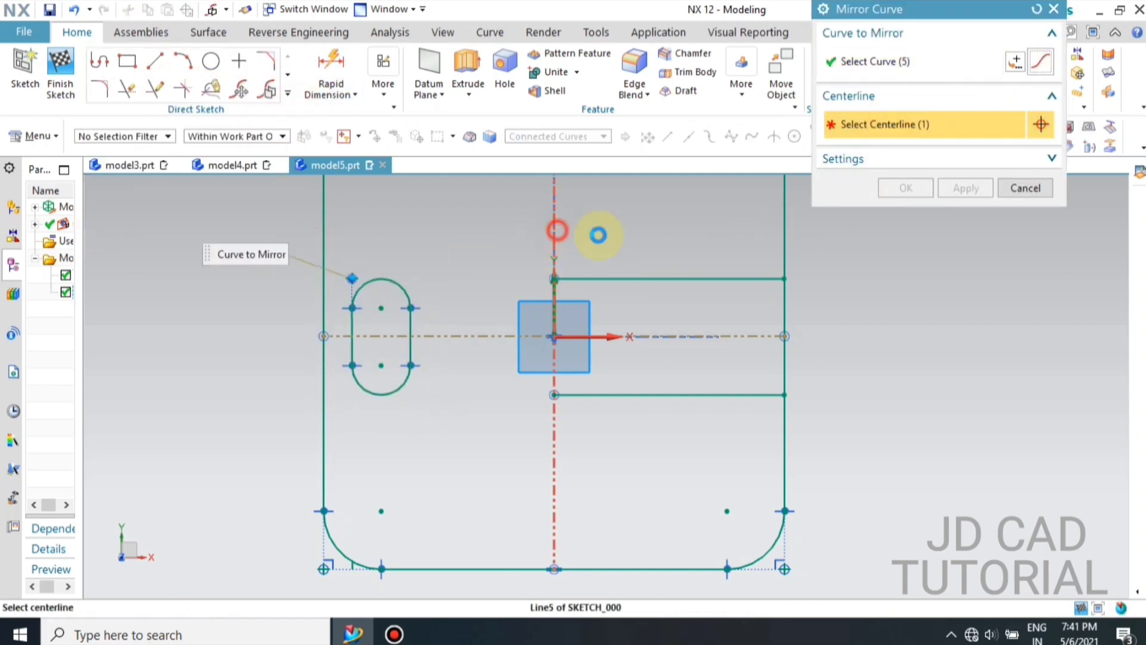
{"action": "left_click", "coordinate": [964, 190]}
{"action": "middle_click", "coordinate": [657, 274]}
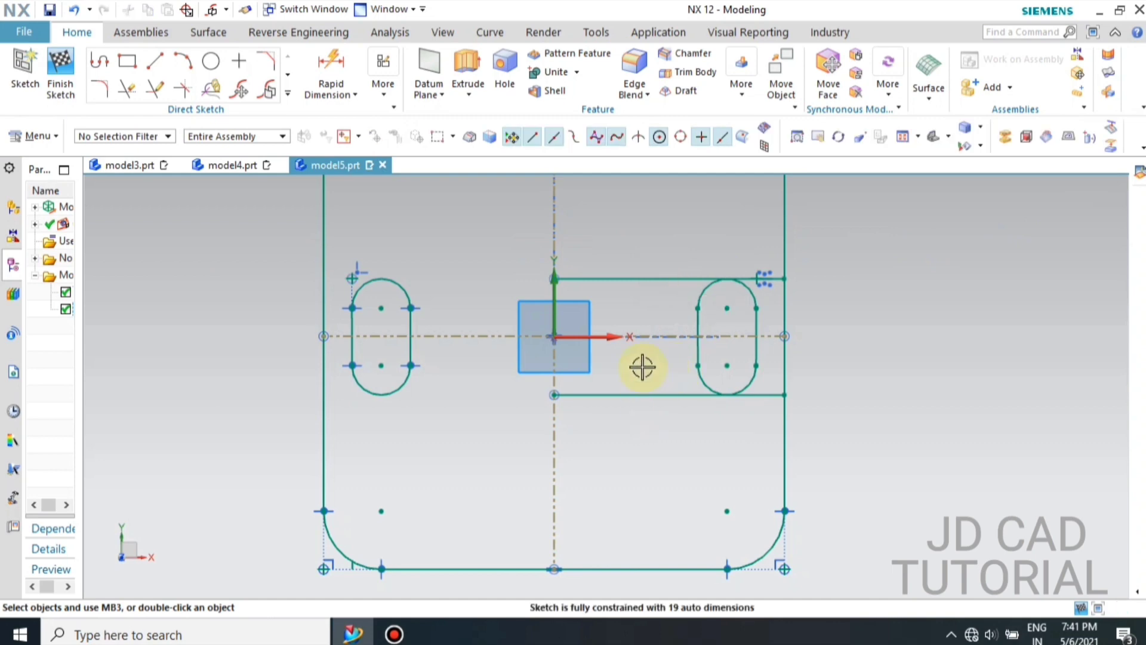
Delete the two horizontal lines running from the center to the right edge and the mirror constraint at the copied slot
{"action": "left_click", "coordinate": [633, 279]}
{"action": "left_click", "coordinate": [655, 394]}
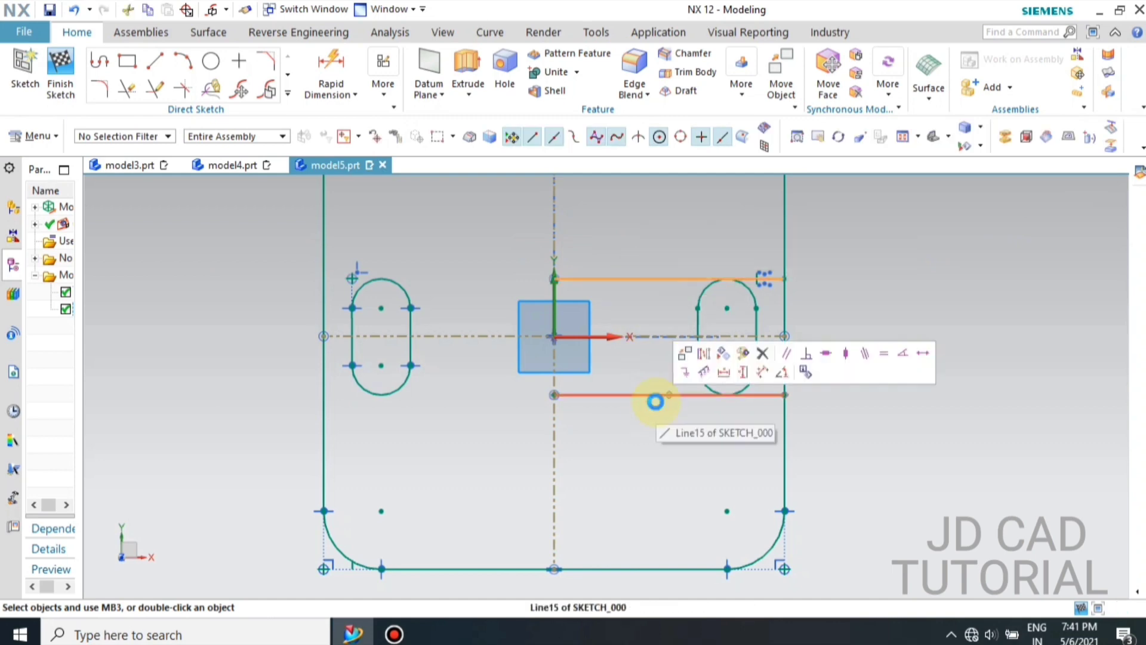
{"action": "key", "text": "Delete"}
{"action": "right_click", "coordinate": [774, 284]}
{"action": "left_click", "coordinate": [809, 269]}
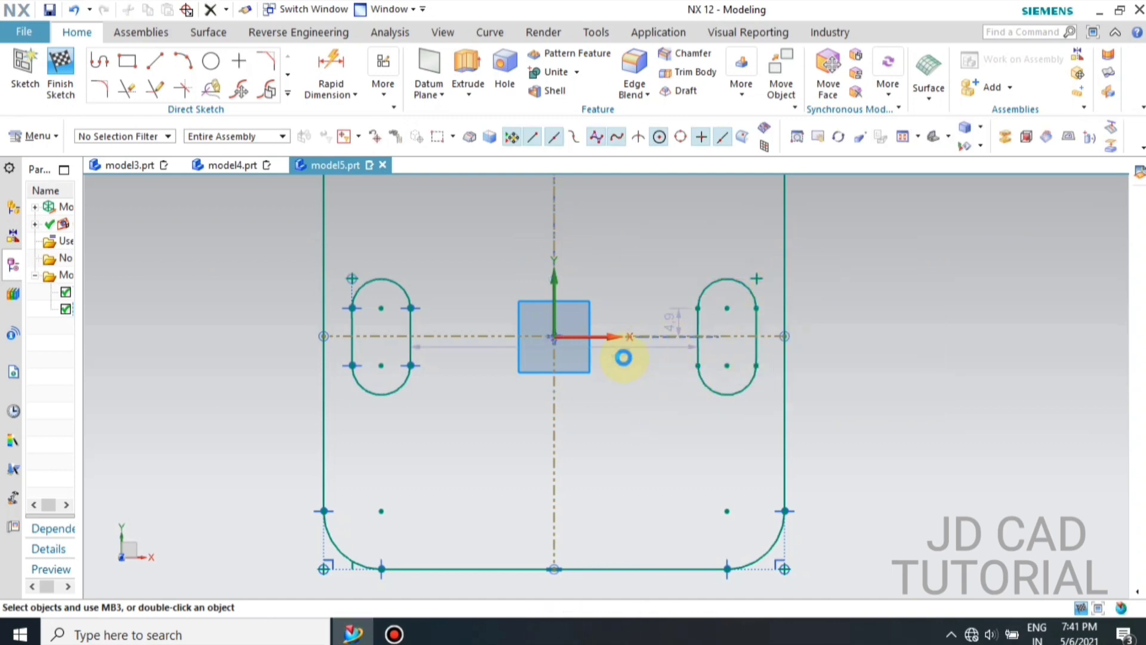
Hide all PMI objects and points in the sketch
{"action": "key", "text": "ctrl+w"}
{"action": "left_click", "coordinate": [1059, 171]}
{"action": "left_click", "coordinate": [1058, 153]}
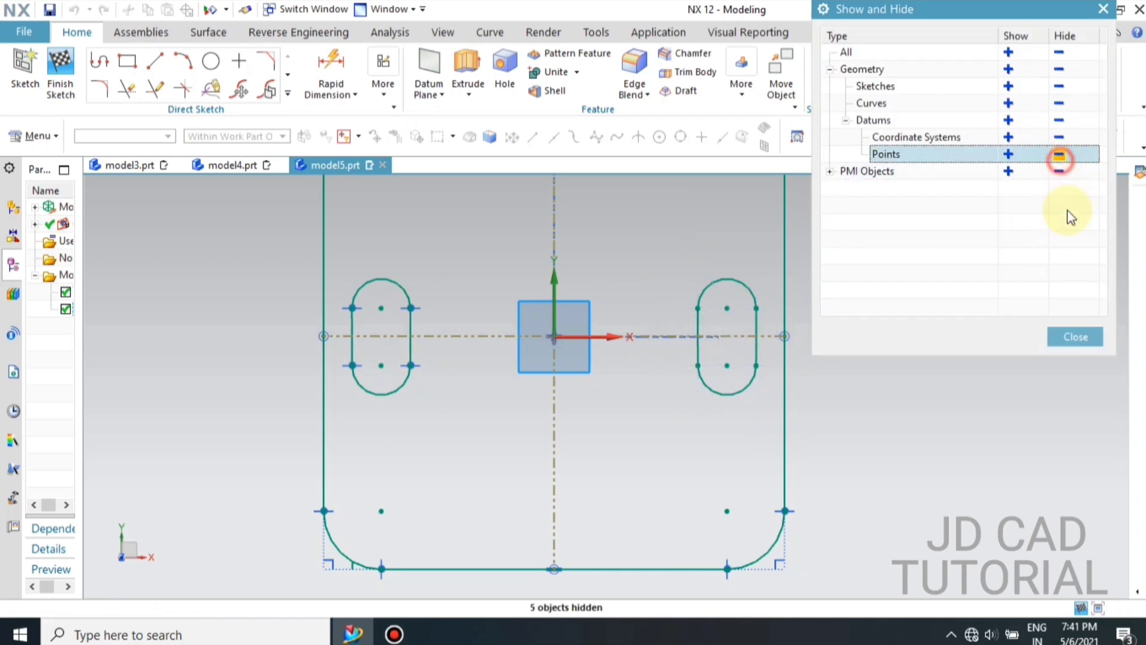
{"action": "left_click", "coordinate": [1075, 337]}
{"action": "scroll", "coordinate": [465, 382], "scroll_direction": "down", "scroll_amount": 3}
{"action": "scroll", "coordinate": [519, 377], "scroll_direction": "up", "scroll_amount": 1}
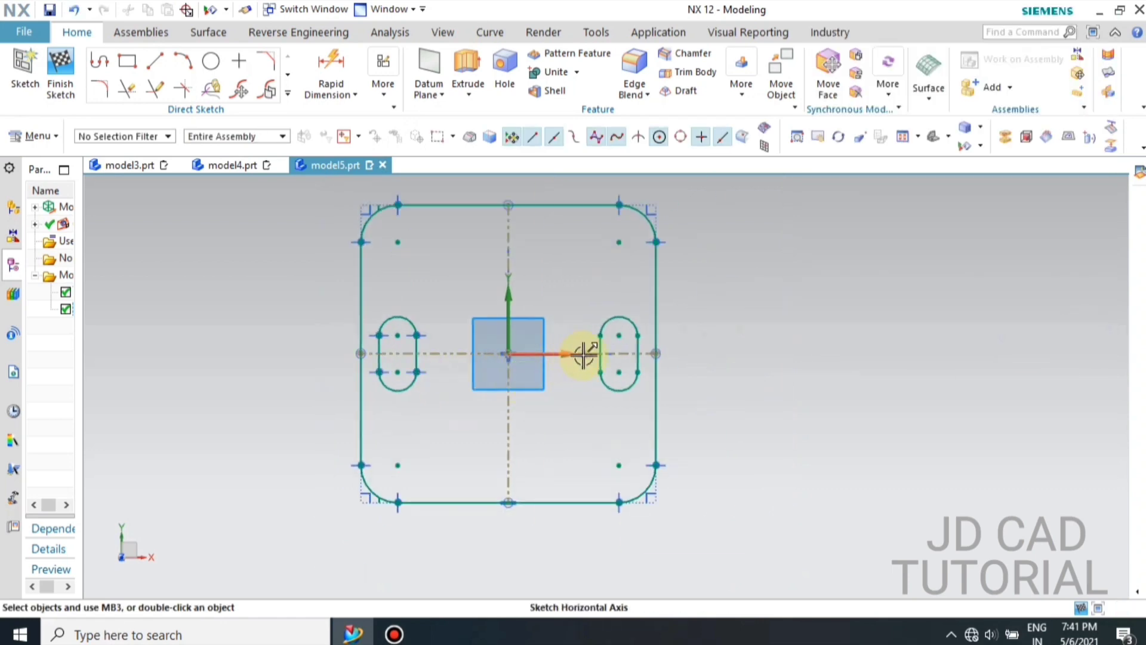
Delete the horizontal and vertical centerlines through the origin and finish the sketch
{"action": "left_click", "coordinate": [524, 254]}
{"action": "key", "text": "Delete"}
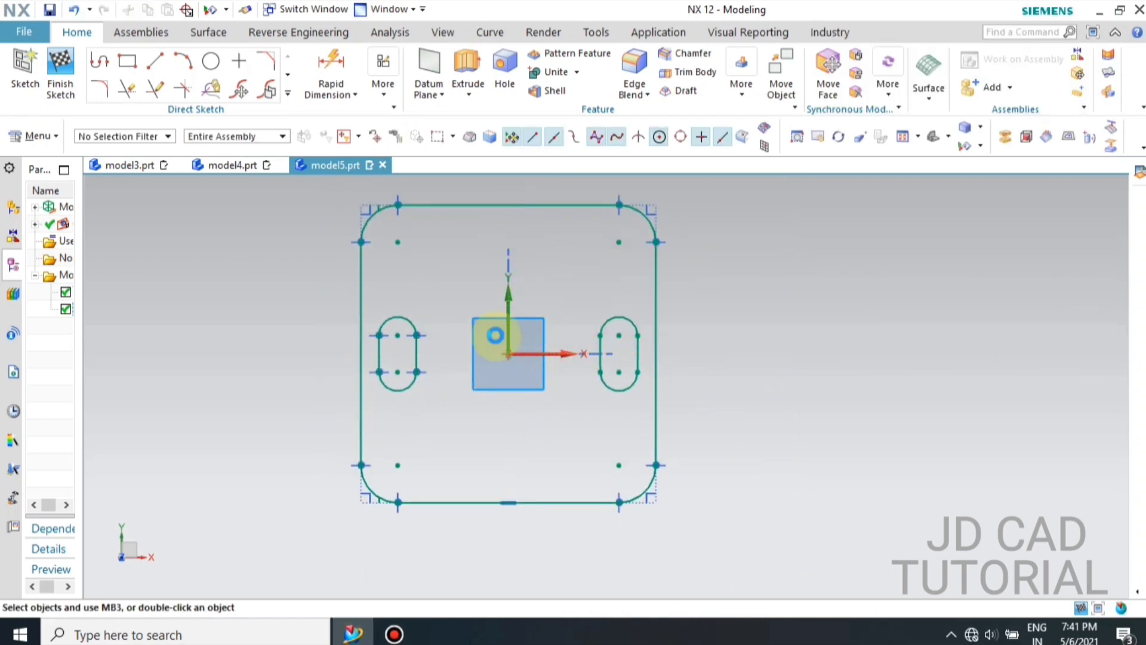
{"action": "left_click", "coordinate": [60, 69]}
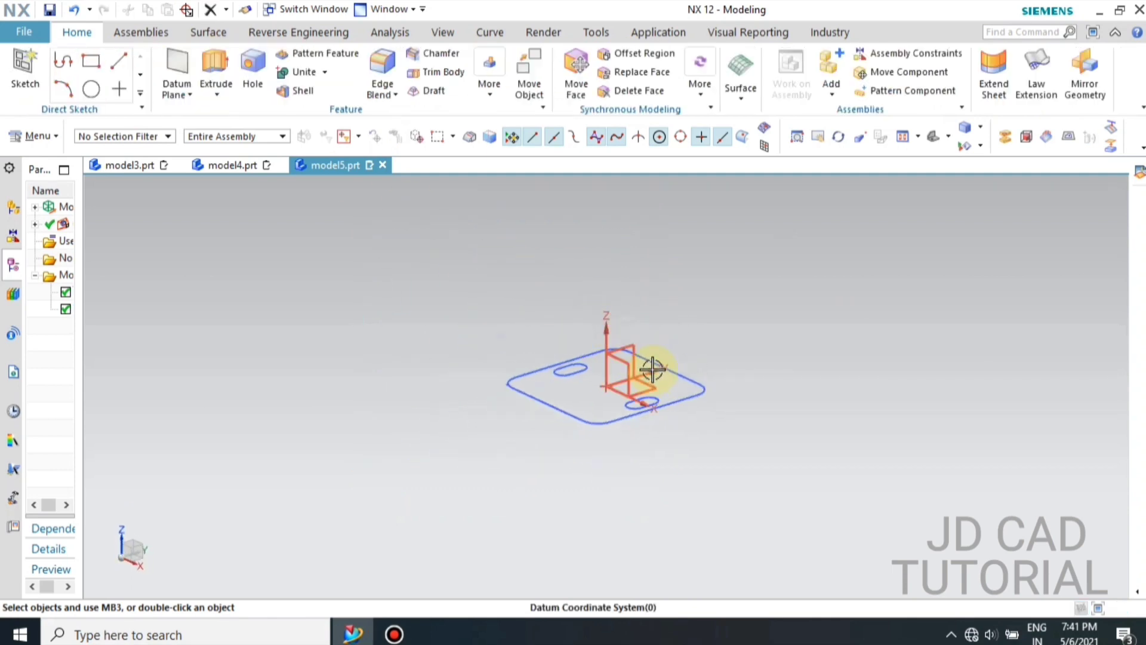
Set up an extrusion of the outer rounded-square profile with start distance 0 mm and end distance 15 mm
{"action": "left_click", "coordinate": [698, 392]}
{"action": "type", "text": "0"}
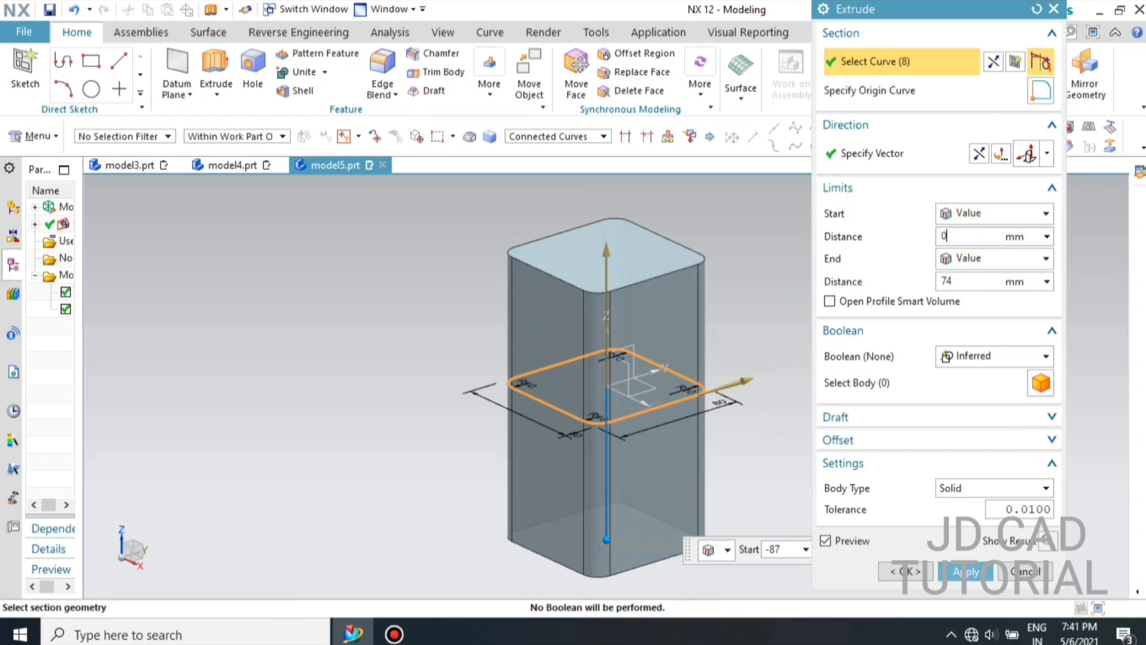
{"action": "left_click", "coordinate": [957, 287]}
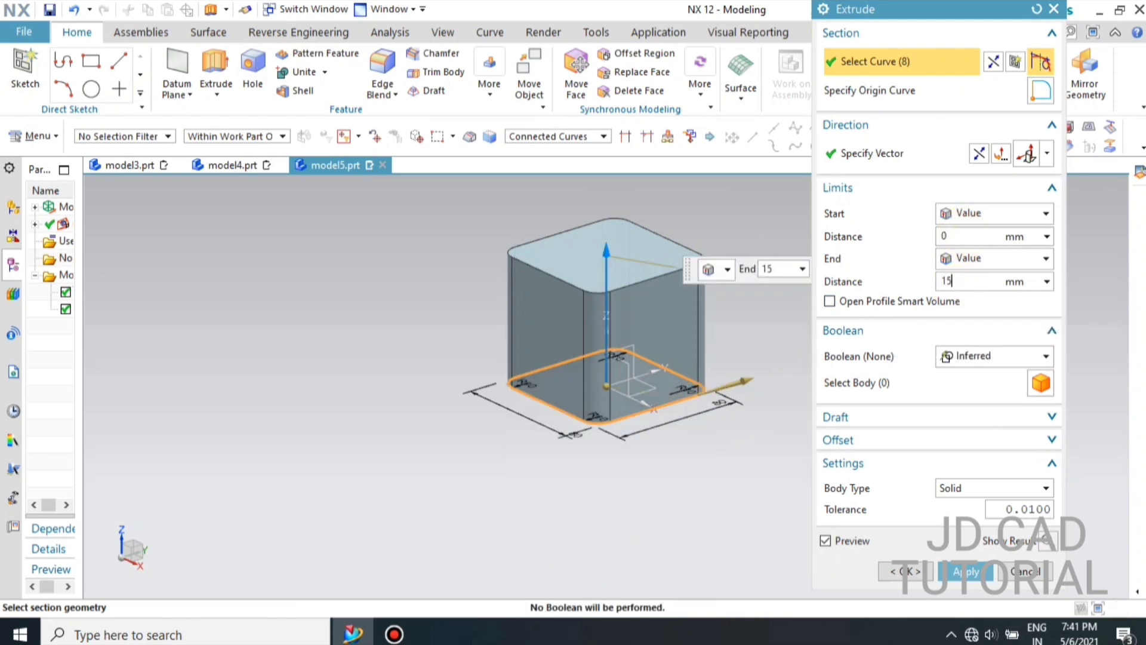
{"action": "type", "text": "15"}
{"action": "double_click", "coordinate": [957, 287]}
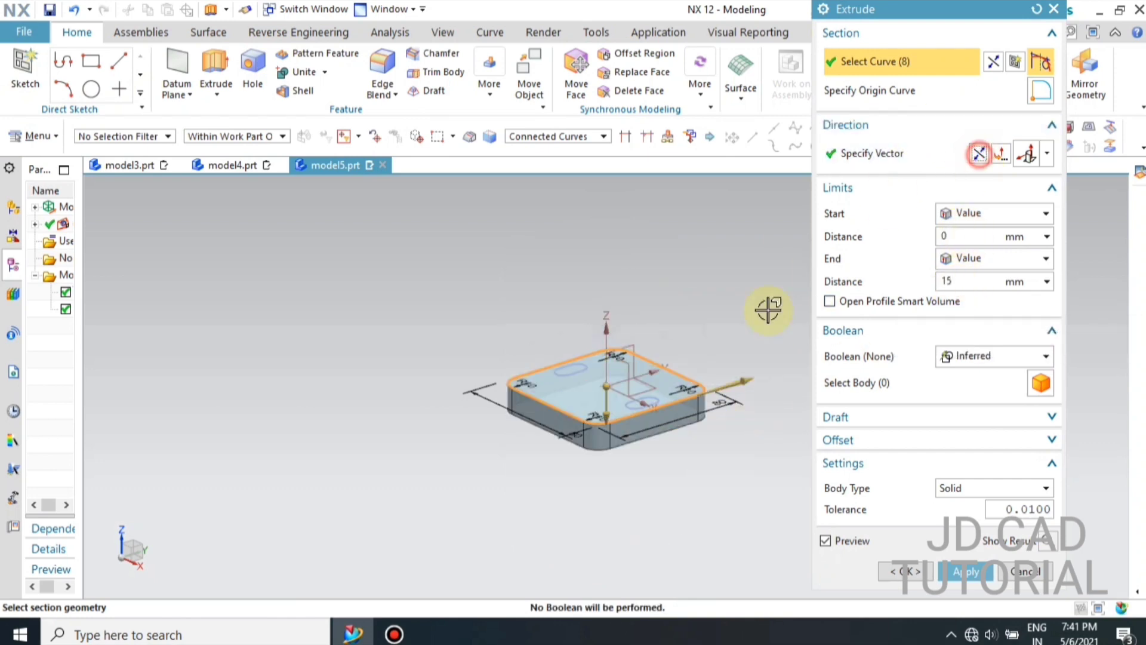
Add both slot profiles to the extrusion section and reverse its direction so the plate extends upward
{"action": "scroll", "coordinate": [580, 366], "scroll_direction": "up", "scroll_amount": 5}
{"action": "left_click", "coordinate": [558, 340]}
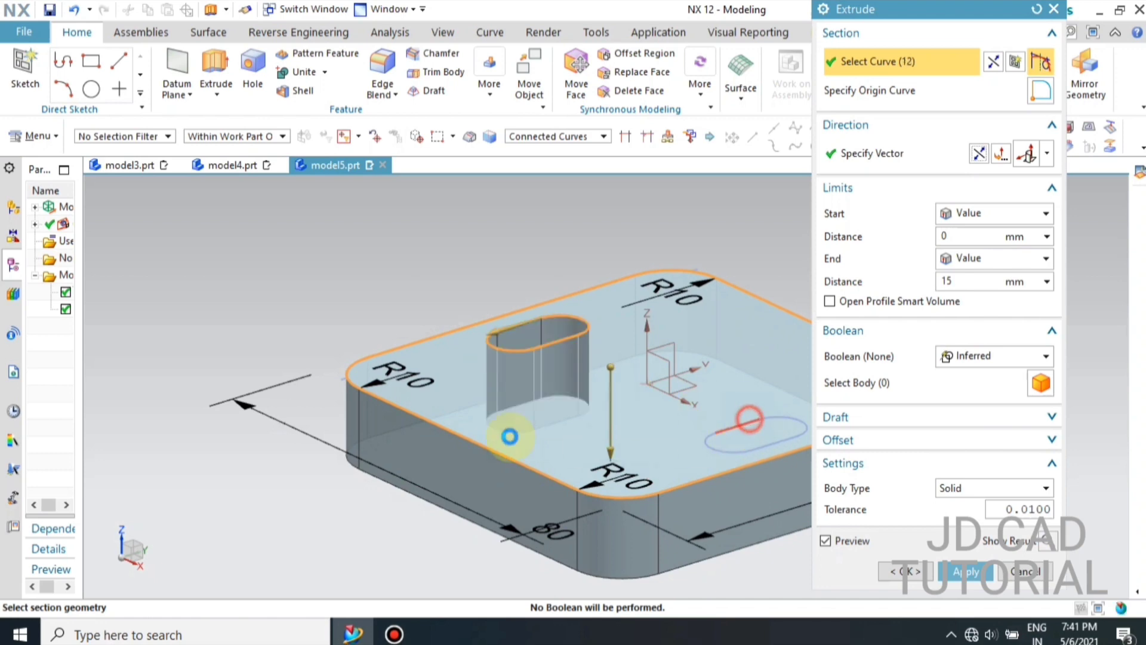
{"action": "scroll", "coordinate": [460, 349], "scroll_direction": "down", "scroll_amount": 3}
{"action": "left_click", "coordinate": [983, 153]}
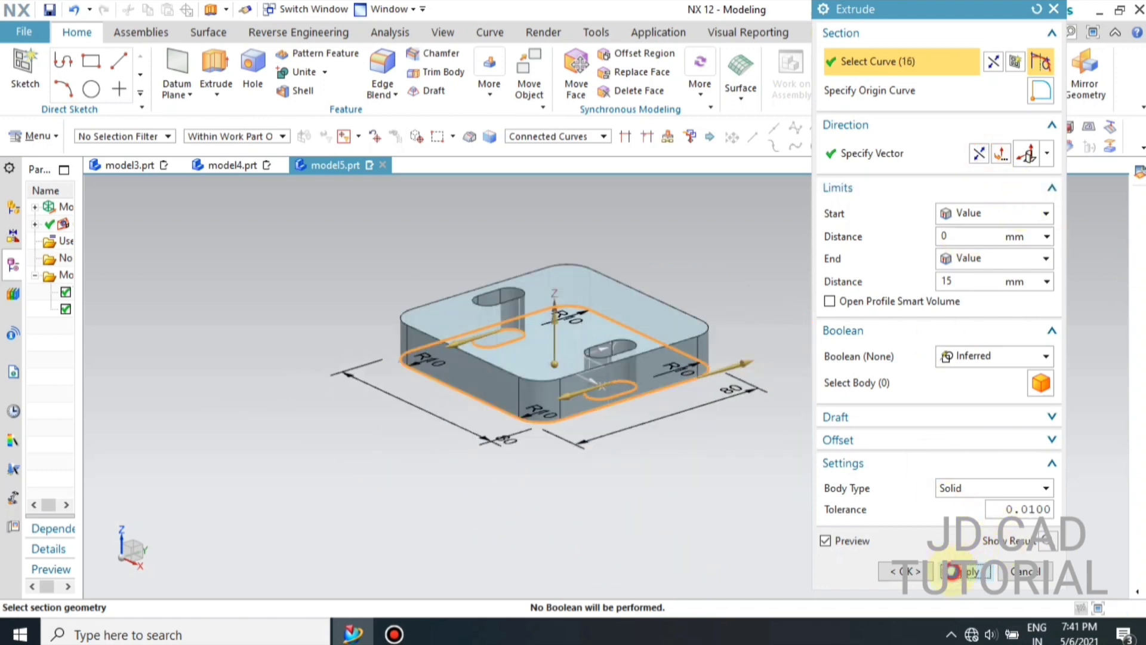
Create the plate solid from the prepared extrusion and hide its profile sketch
{"action": "left_click", "coordinate": [953, 572]}
{"action": "key", "text": "Escape"}
{"action": "left_click", "coordinate": [667, 392]}
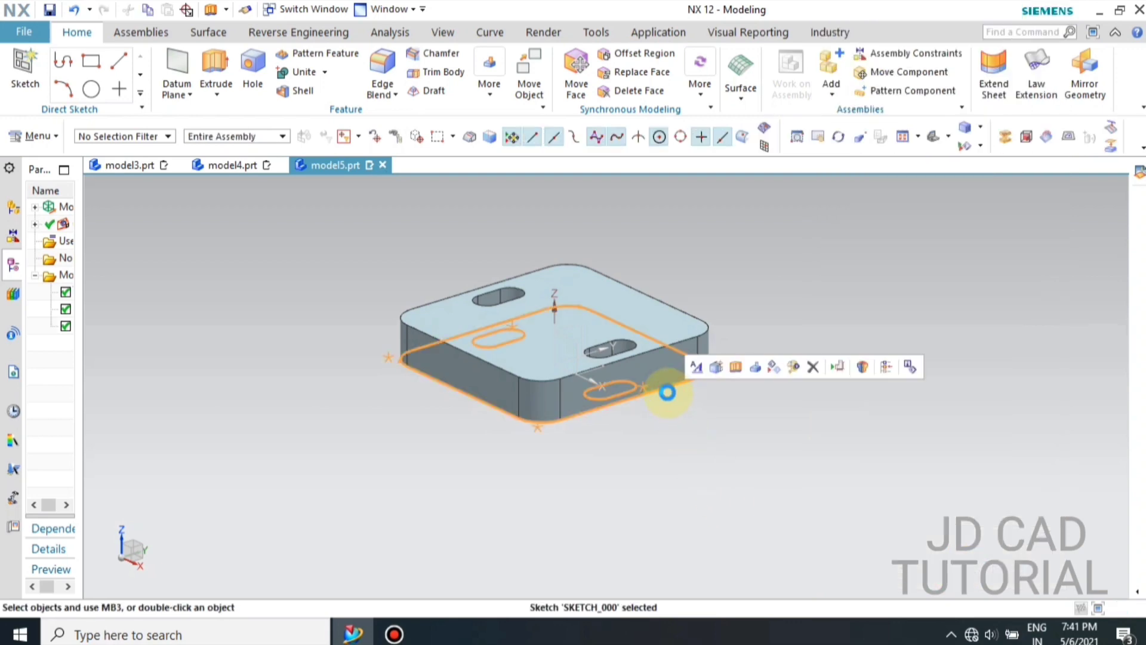
{"action": "key", "text": "Escape"}
Create a new sketch on the YZ plane of the datum coordinate system and orient it with the Z axis horizontal
{"action": "mouse_move", "coordinate": [647, 430]}
{"action": "middle_mouse_down"}
{"action": "mouse_move", "coordinate": [666, 376]}
{"action": "mouse_move", "coordinate": [650, 427]}
{"action": "mouse_move", "coordinate": [670, 384]}
{"action": "mouse_move", "coordinate": [597, 430]}
{"action": "mouse_move", "coordinate": [600, 416]}
{"action": "middle_mouse_up"}
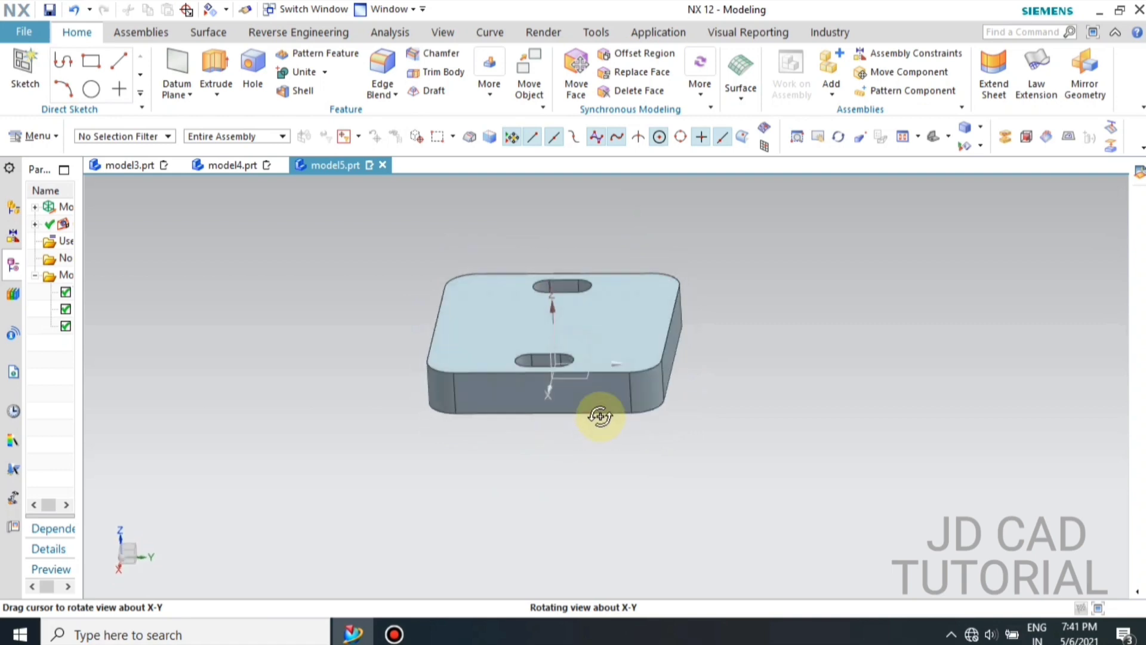
{"action": "scroll", "coordinate": [544, 547], "scroll_direction": "down", "scroll_amount": 2}
{"action": "scroll", "coordinate": [629, 438], "scroll_direction": "up", "scroll_amount": 1}
{"action": "middle_click_drag", "start_coordinate": [627, 464], "coordinate": [626, 469]}
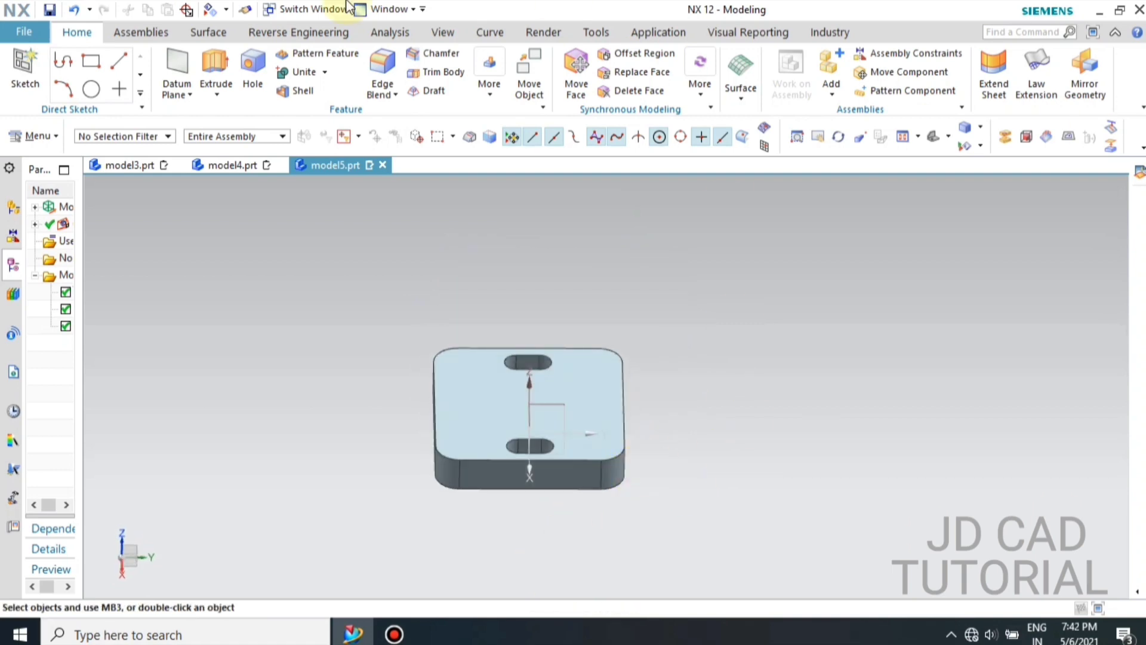
{"action": "left_click", "coordinate": [567, 403]}
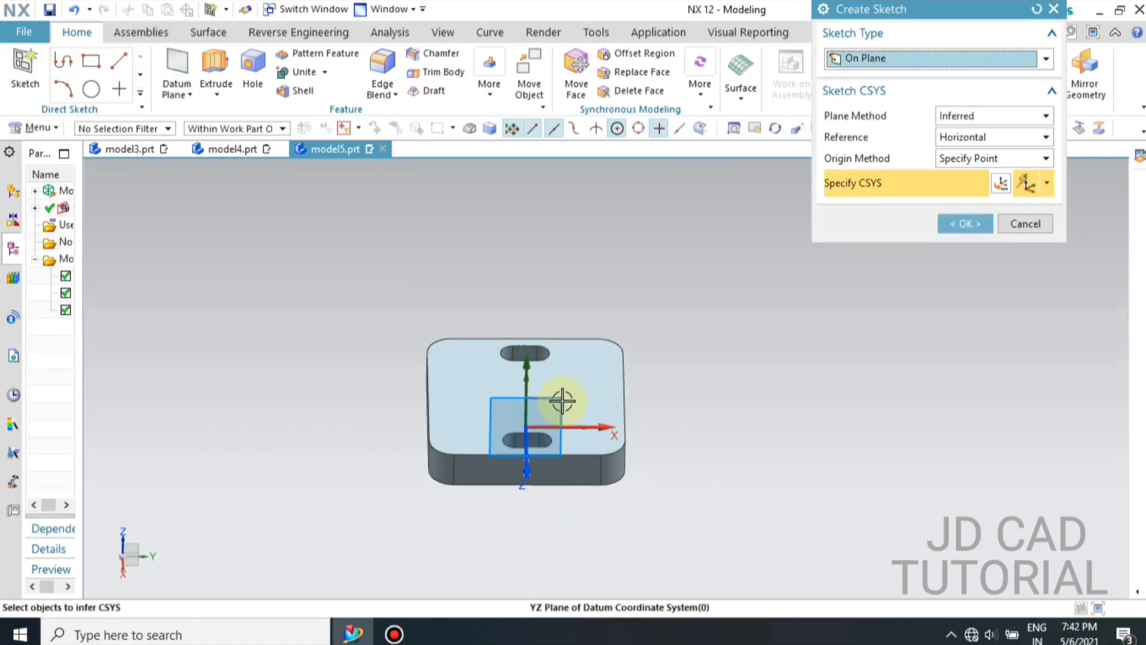
{"action": "left_click", "coordinate": [967, 226]}
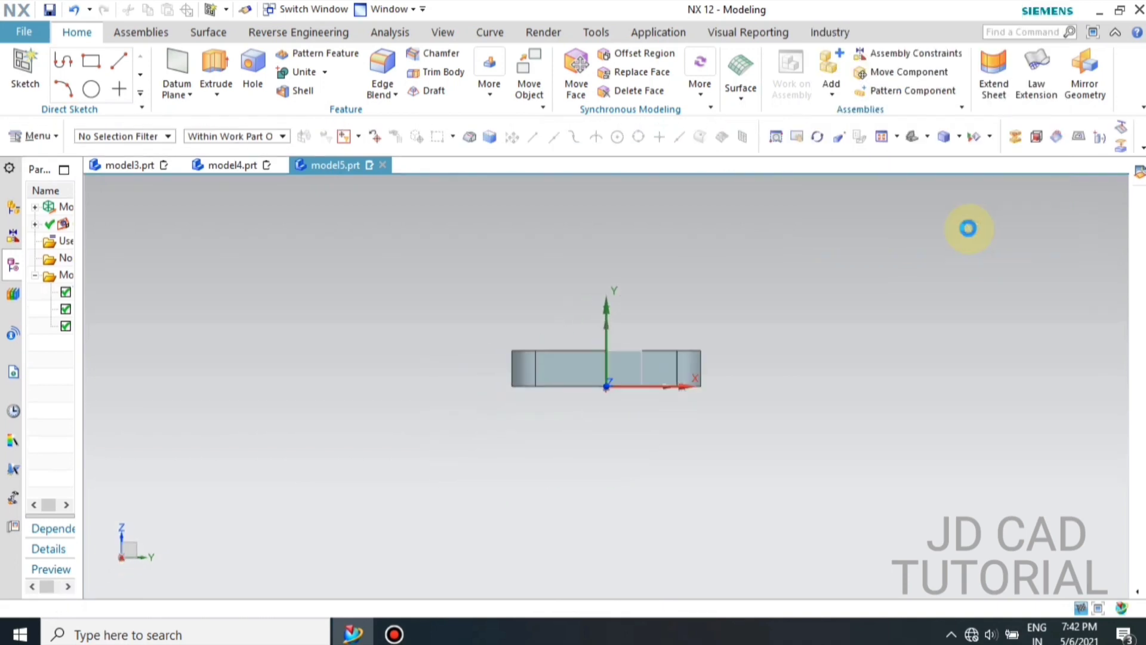
{"action": "mouse_move", "coordinate": [967, 227]}
{"action": "middle_mouse_down"}
{"action": "mouse_move", "coordinate": [539, 343]}
{"action": "mouse_move", "coordinate": [507, 316]}
{"action": "mouse_move", "coordinate": [453, 380]}
{"action": "middle_mouse_up"}
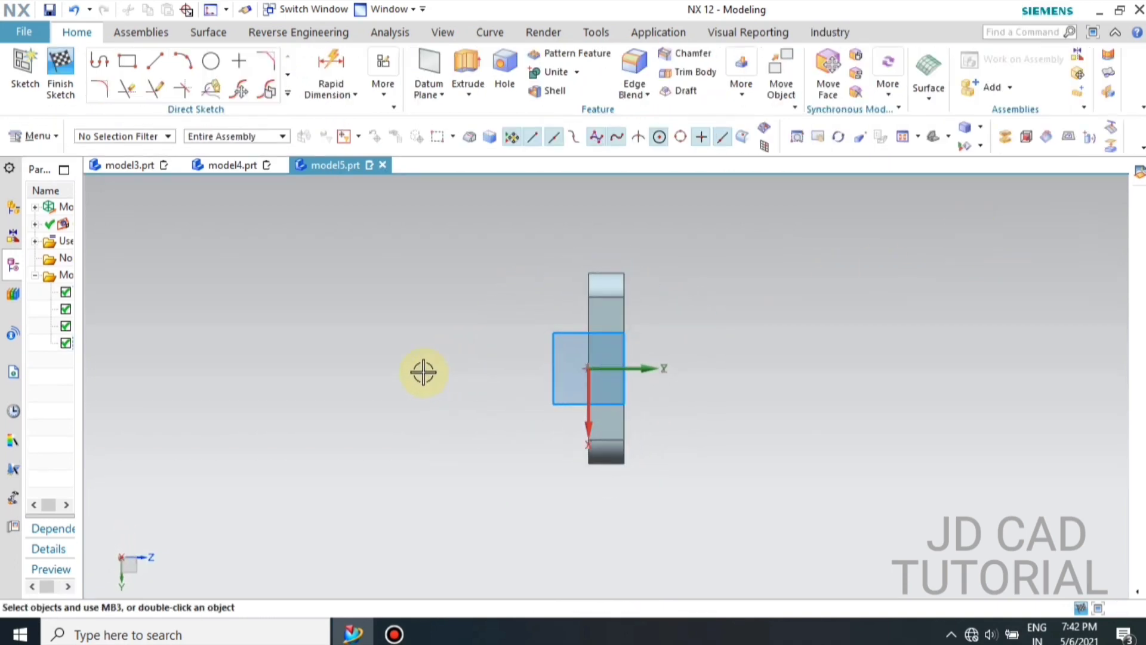
{"action": "scroll", "coordinate": [423, 372], "scroll_direction": "down", "scroll_amount": 2}
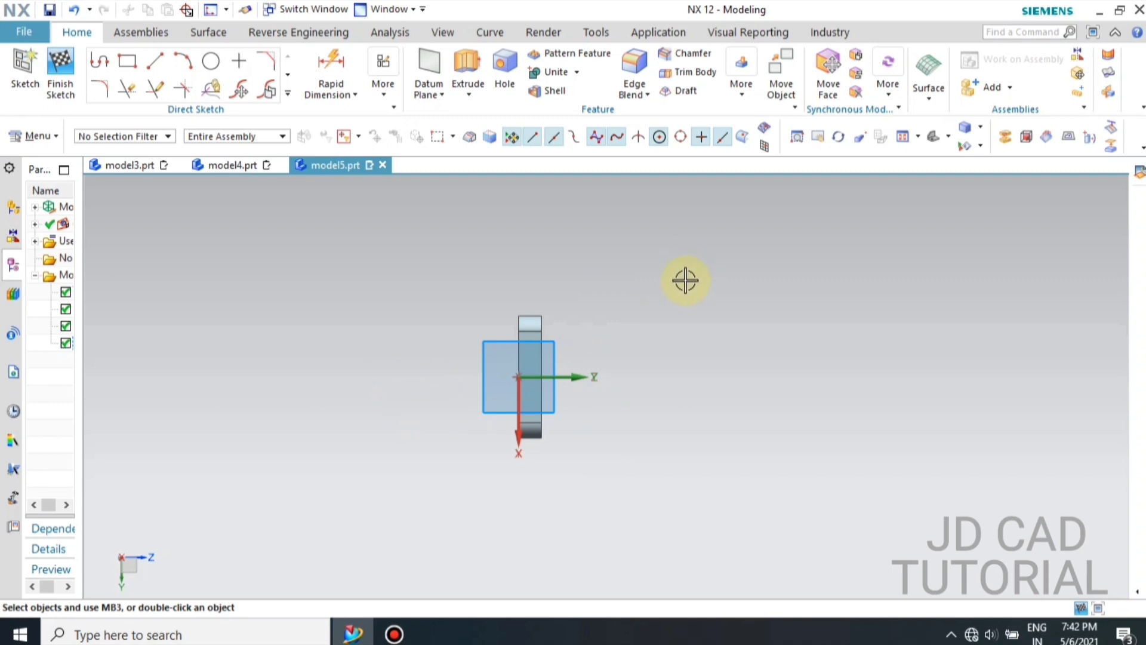
{"action": "scroll", "coordinate": [465, 425], "scroll_direction": "down", "scroll_amount": 2}
{"action": "scroll", "coordinate": [719, 279], "scroll_direction": "up", "scroll_amount": 1}
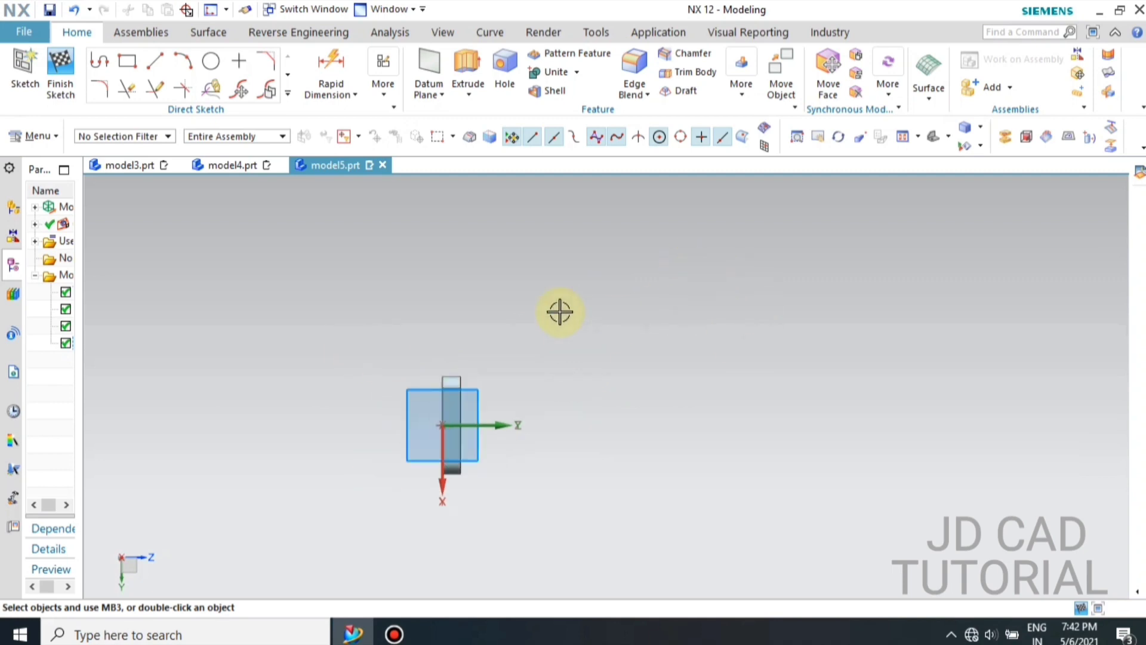
Sketch a circle about 36 mm in diameter, about 66 mm horizontally and 72 mm vertically from the sketch origin
{"action": "left_click", "coordinate": [212, 61]}
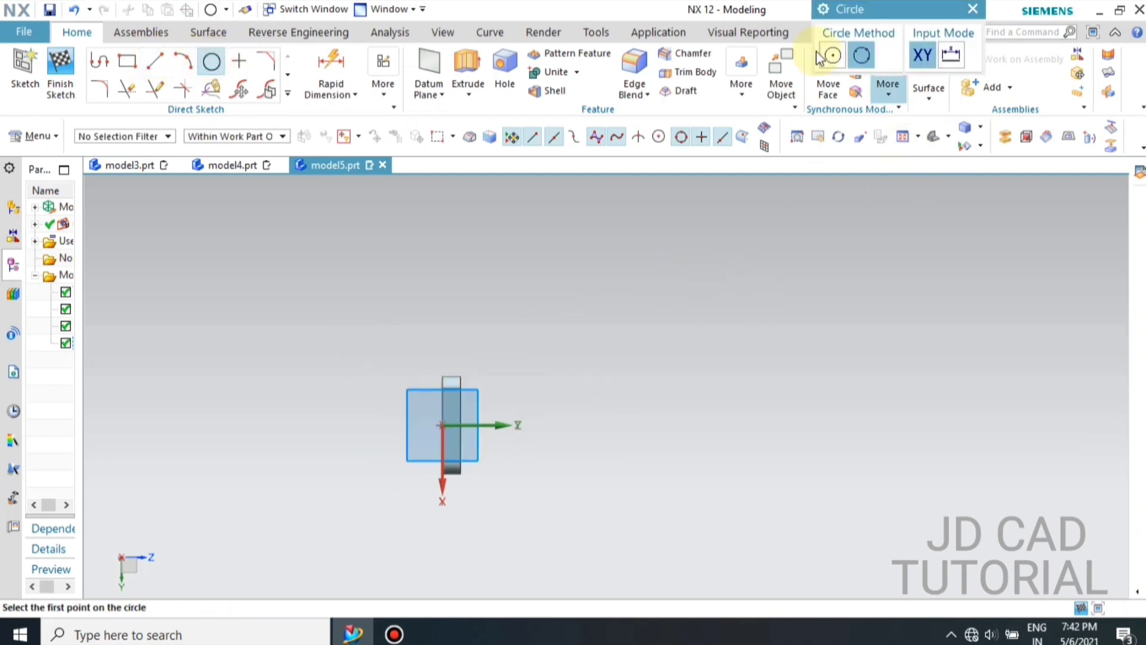
{"action": "left_click", "coordinate": [523, 339]}
{"action": "left_click", "coordinate": [528, 317]}
{"action": "key", "text": "Escape"}
{"action": "scroll", "coordinate": [512, 391], "scroll_direction": "up", "scroll_amount": 1}
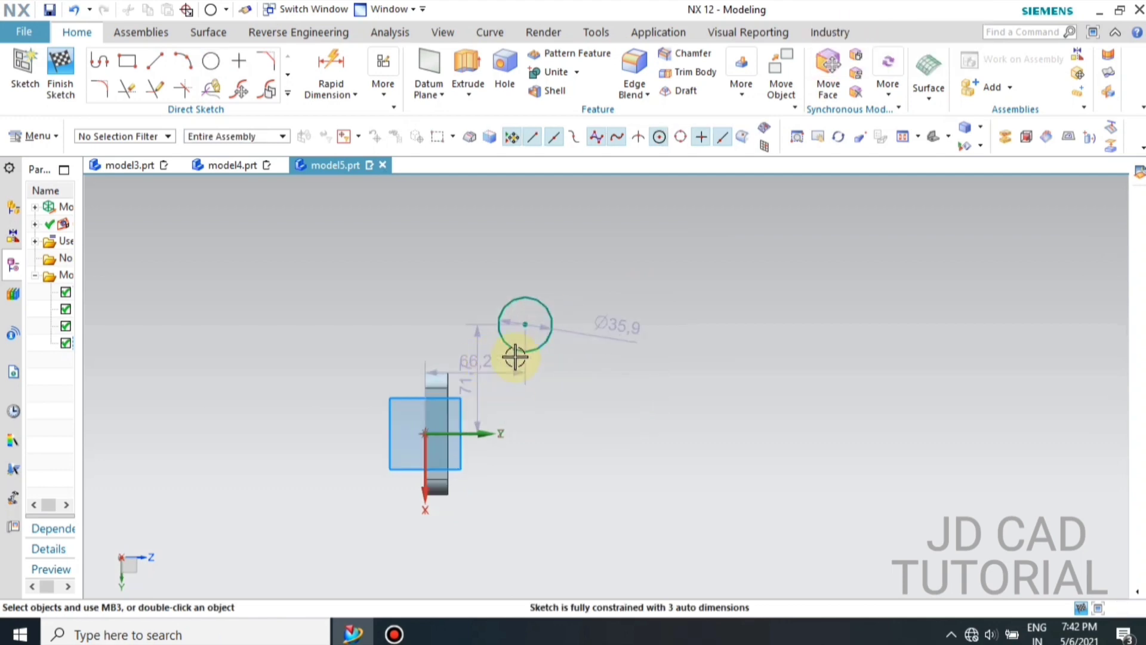
Set the circle center's vertical distance from the origin to 95 mm and its horizontal distance to 75 mm
{"action": "left_click", "coordinate": [483, 377]}
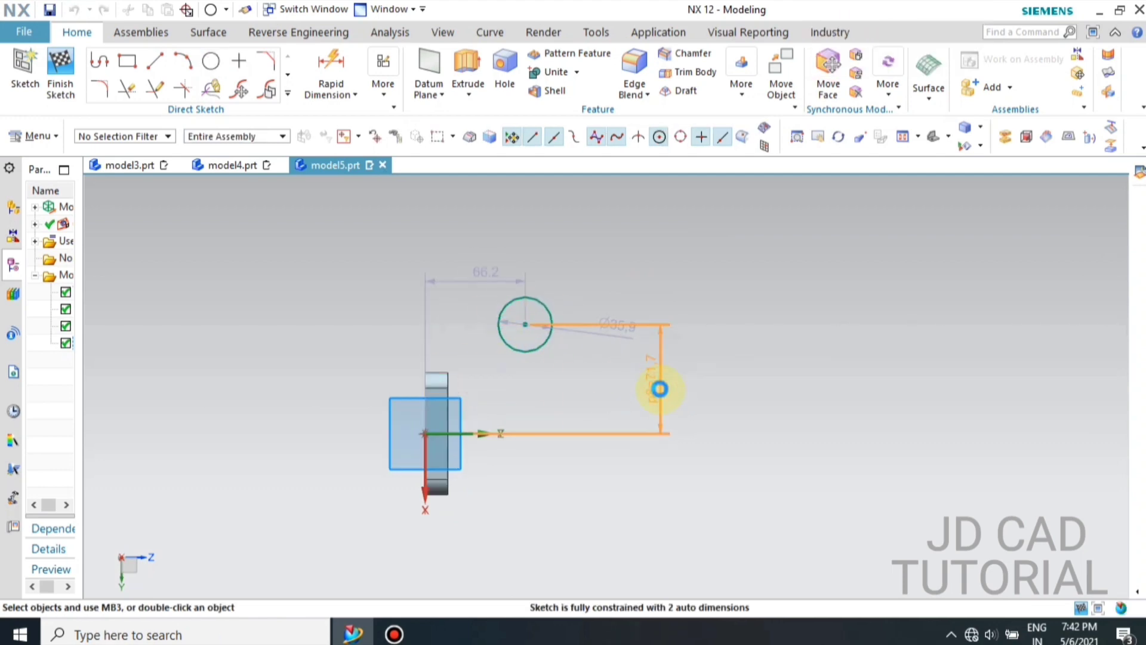
{"action": "double_click", "coordinate": [659, 389]}
{"action": "type", "text": "95"}
{"action": "key", "text": "Return"}
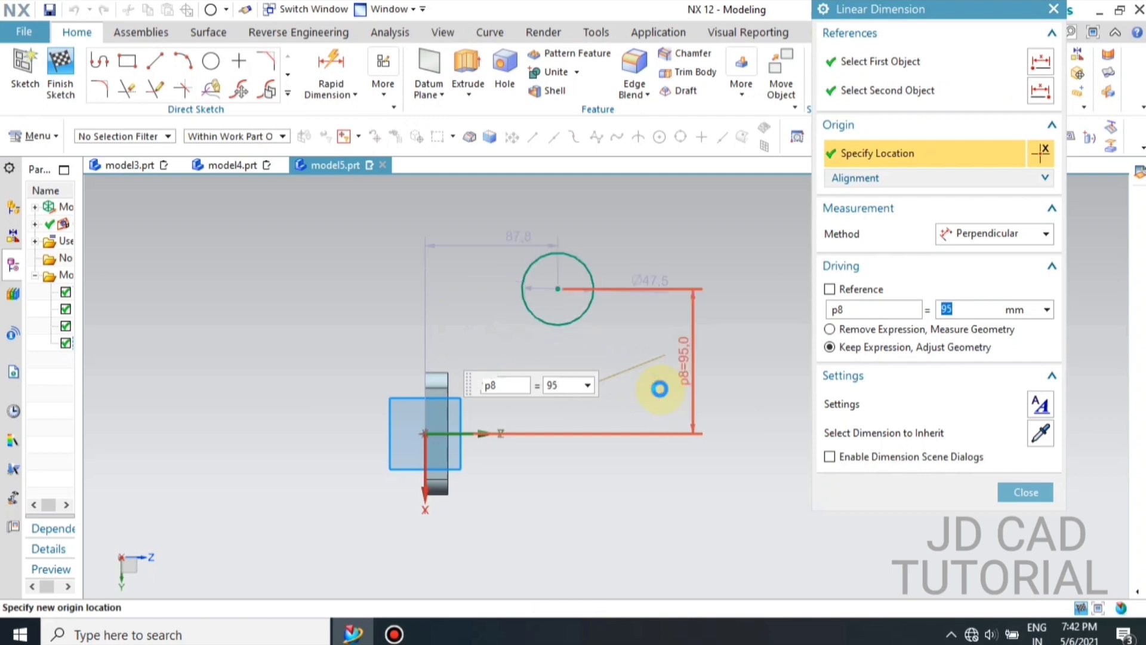
{"action": "double_click", "coordinate": [463, 238]}
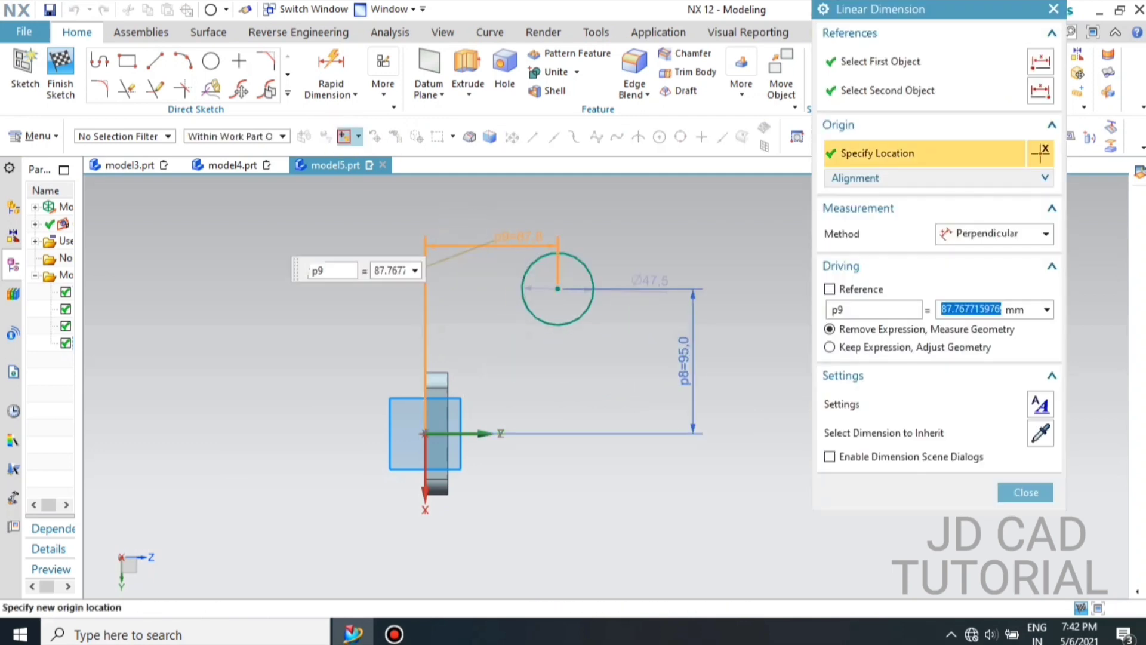
{"action": "type", "text": "75"}
{"action": "left_click", "coordinate": [1025, 493]}
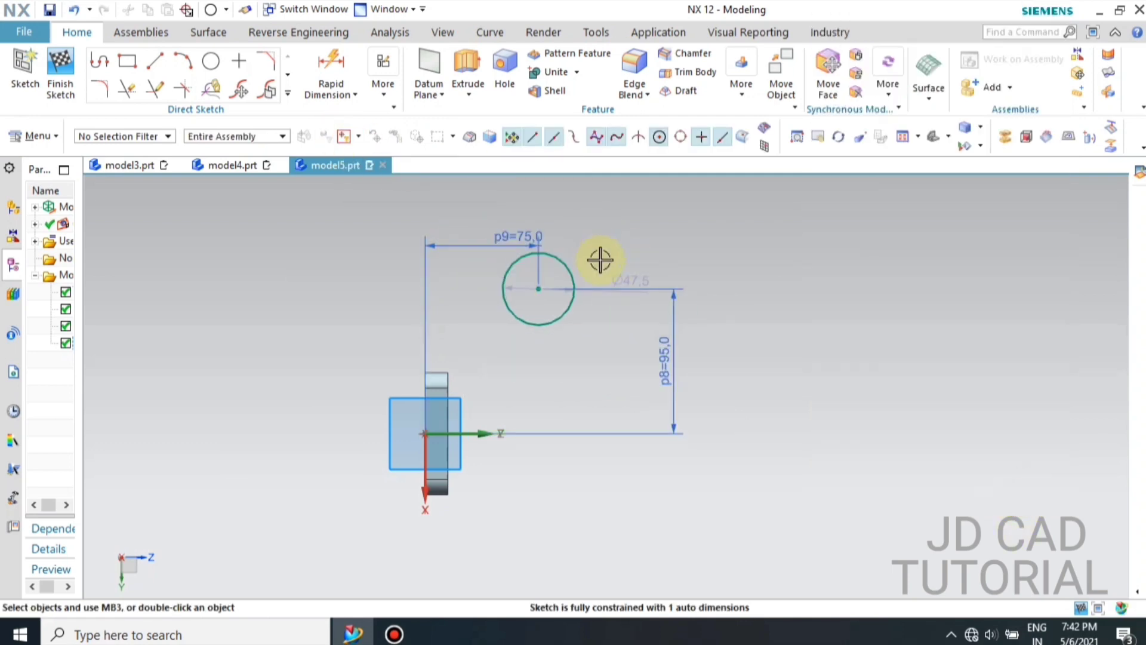
Set the circle's diameter to 38 mm
{"action": "double_click", "coordinate": [626, 238]}
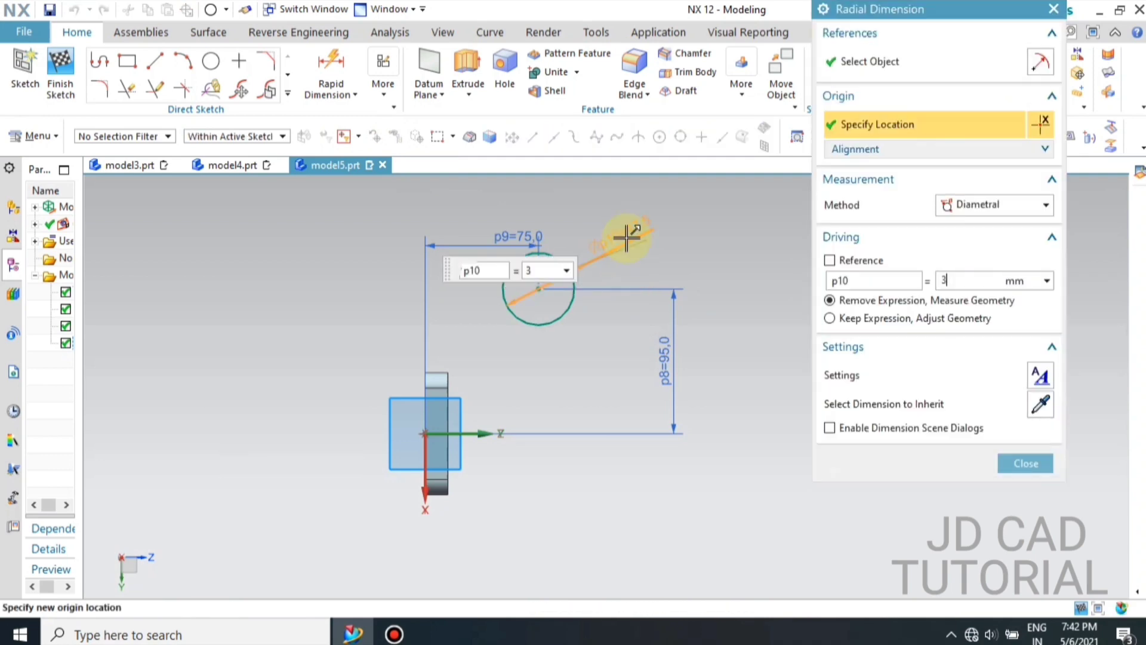
{"action": "type", "text": "38"}
{"action": "left_click", "coordinate": [1018, 464]}
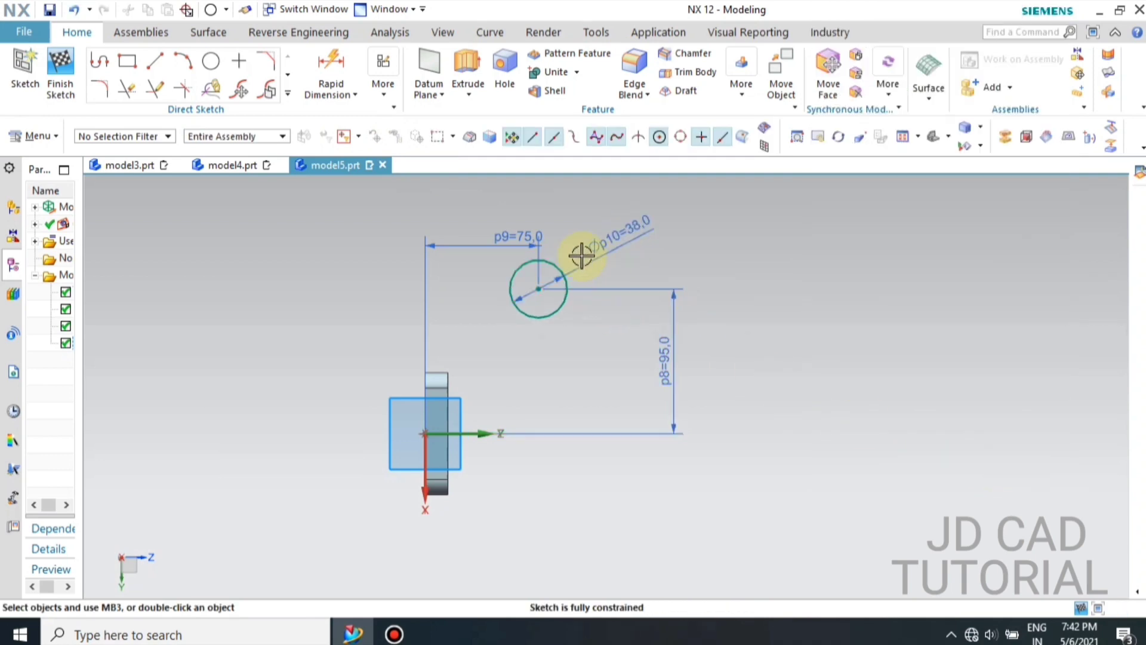
Hide the dimensions shown in the sketch
{"action": "scroll", "coordinate": [581, 256], "scroll_direction": "up", "scroll_amount": 1}
{"action": "key", "text": "ctrl+w"}
{"action": "left_click", "coordinate": [1061, 223]}
{"action": "key", "text": "Escape"}
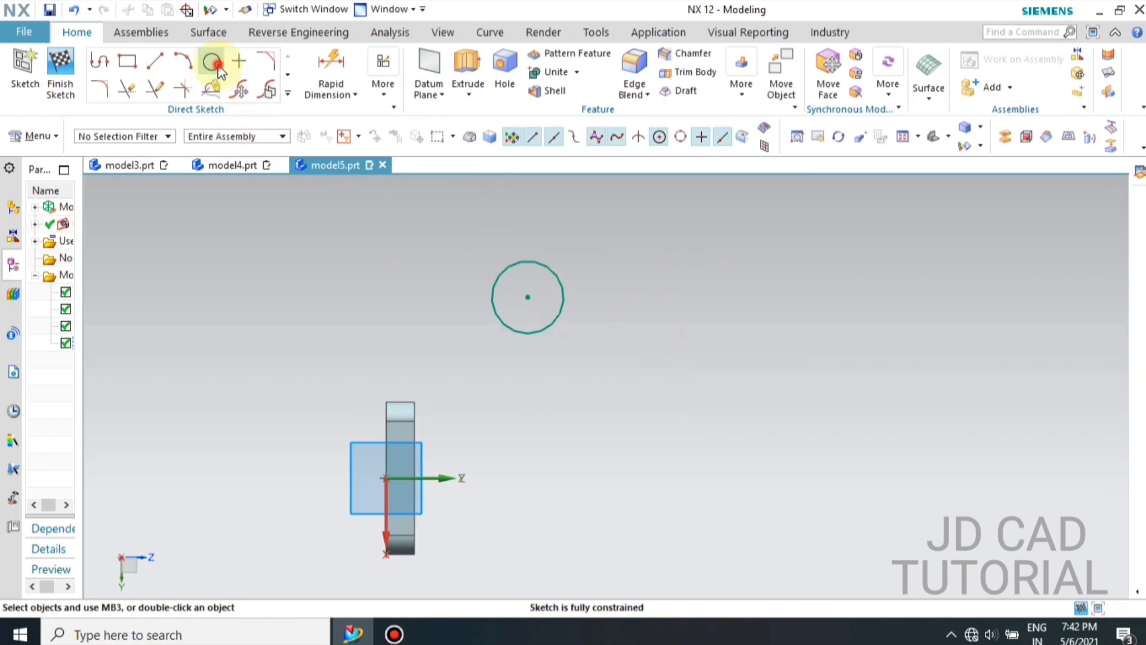
Draw a concentric circle with a 20 mm diameter inside the existing circle
{"action": "left_click", "coordinate": [211, 60]}
{"action": "left_click", "coordinate": [528, 297]}
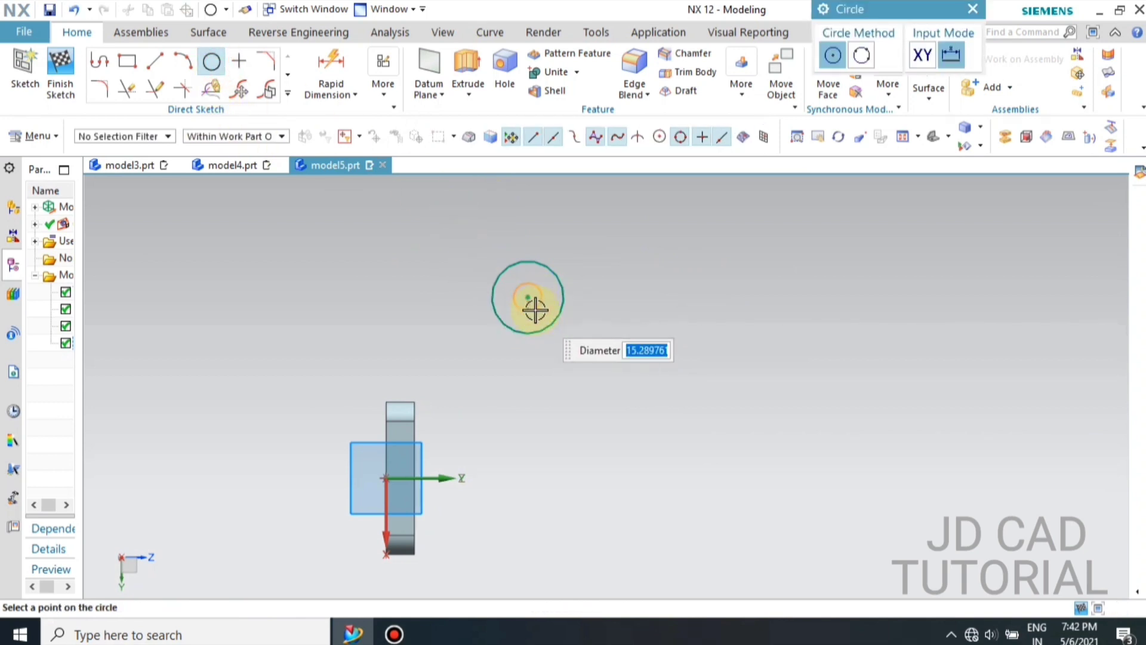
{"action": "key", "text": "Return"}
{"action": "key", "text": "Escape"}
{"action": "scroll", "coordinate": [535, 311], "scroll_direction": "down", "scroll_amount": 2}
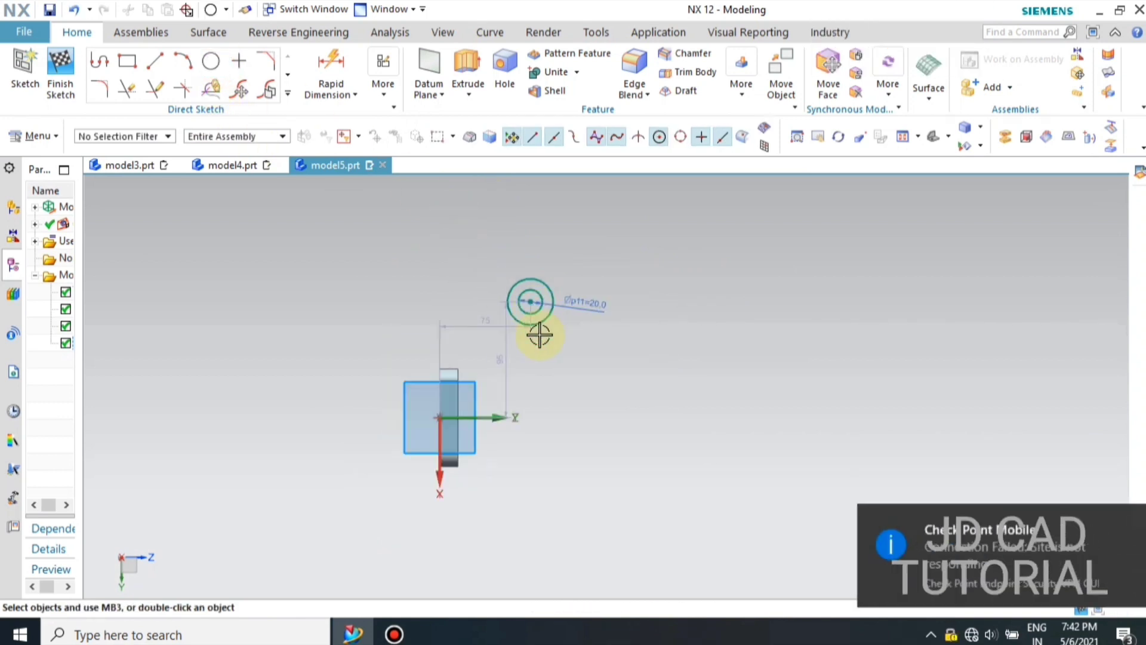
Extrude both concentric circles as a hollow cylinder with a symmetric value of 30 mm and hide their sketch
{"action": "middle_click_drag", "start_coordinate": [538, 394], "coordinate": [599, 439]}
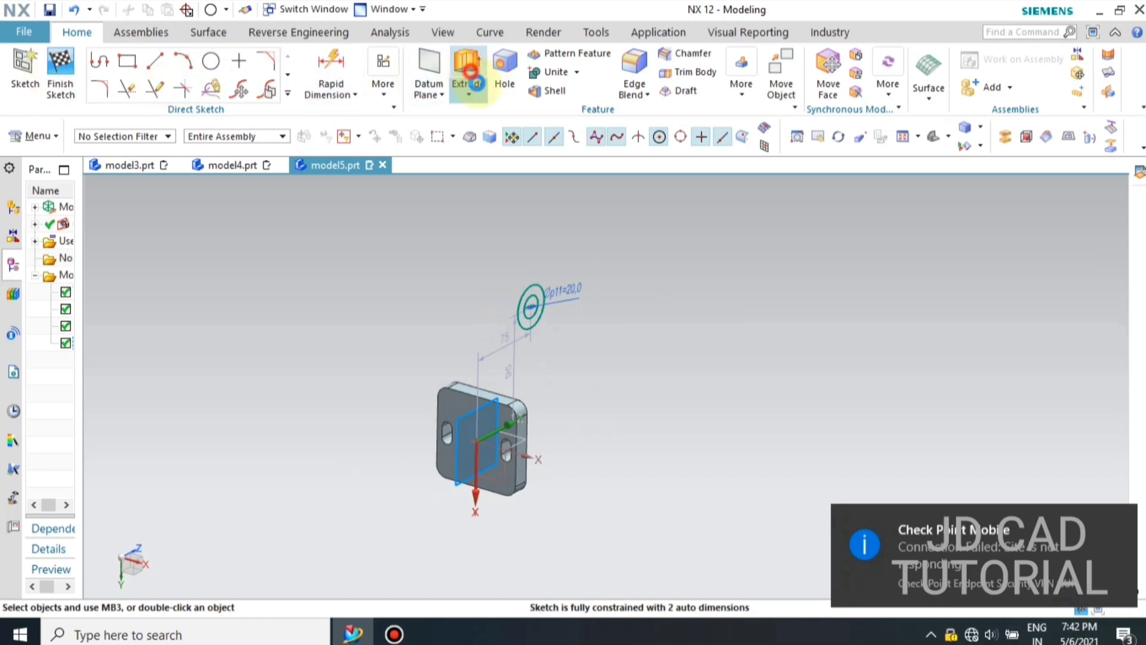
{"action": "left_click", "coordinate": [467, 67]}
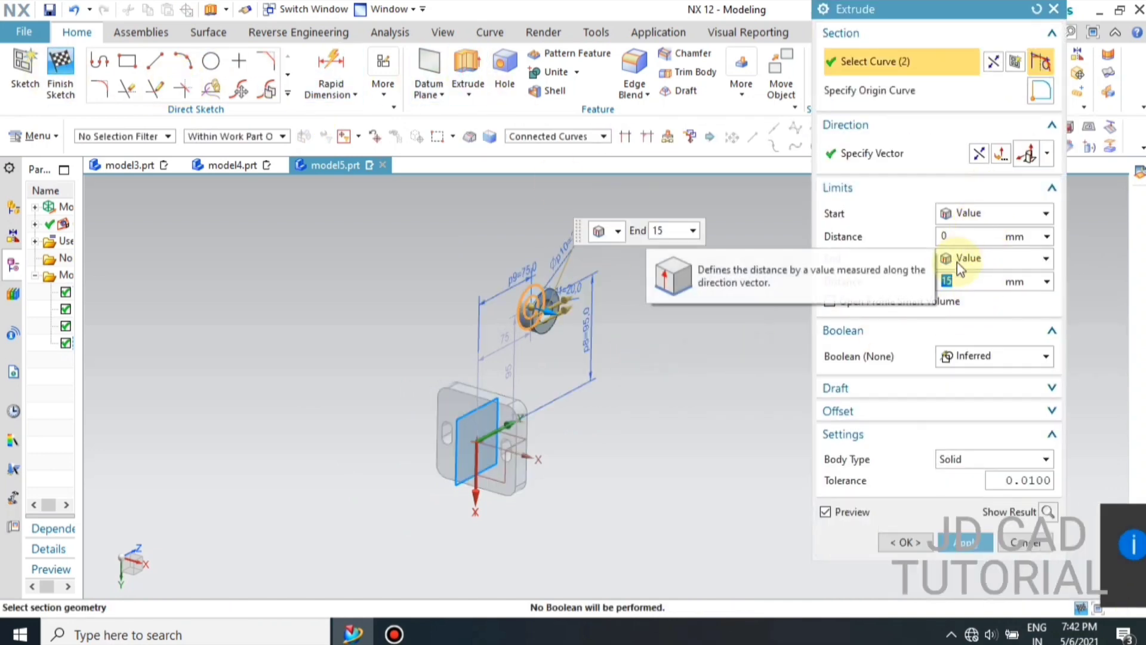
{"action": "left_click", "coordinate": [960, 279]}
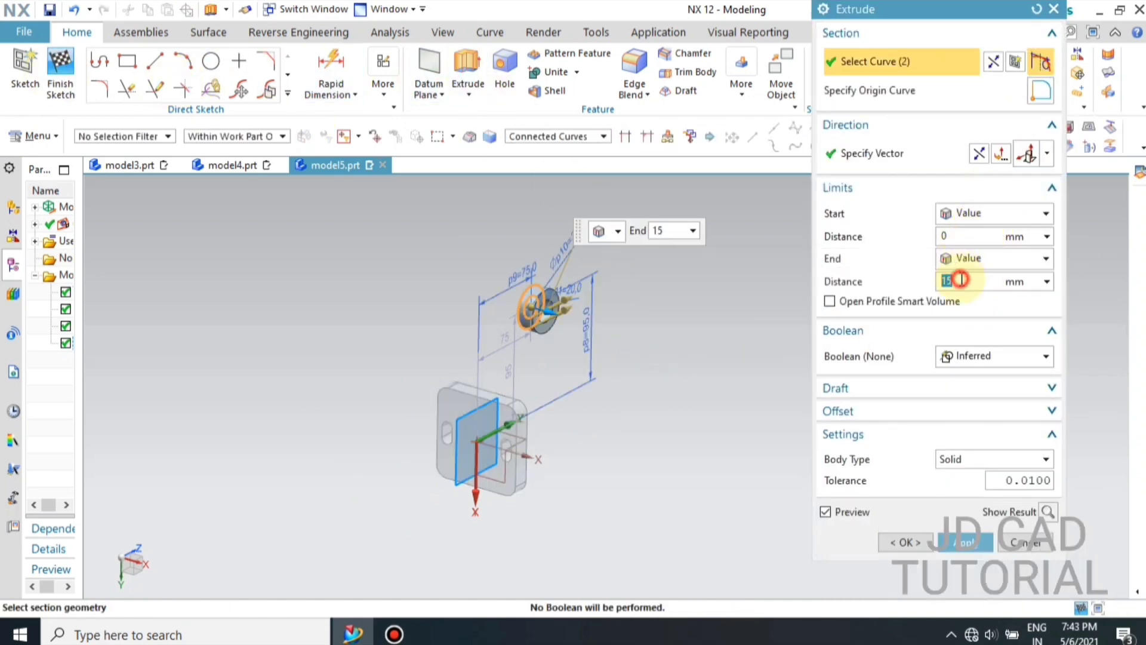
{"action": "type", "text": "30"}
{"action": "key", "text": "Return"}
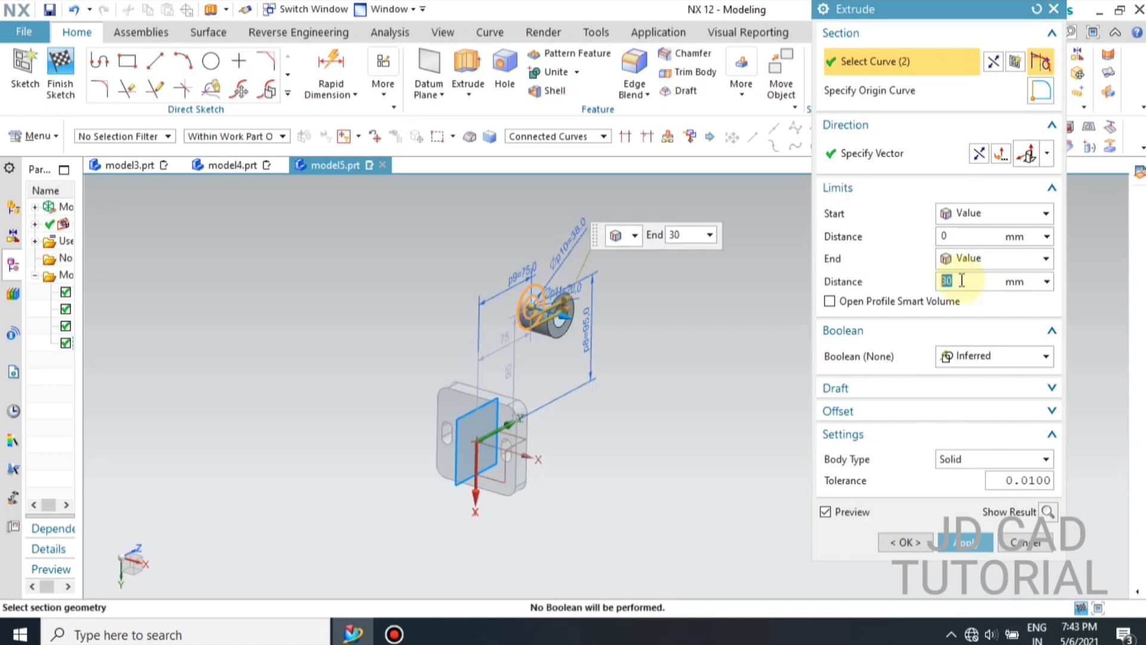
{"action": "left_click", "coordinate": [985, 215]}
{"action": "left_click", "coordinate": [982, 248]}
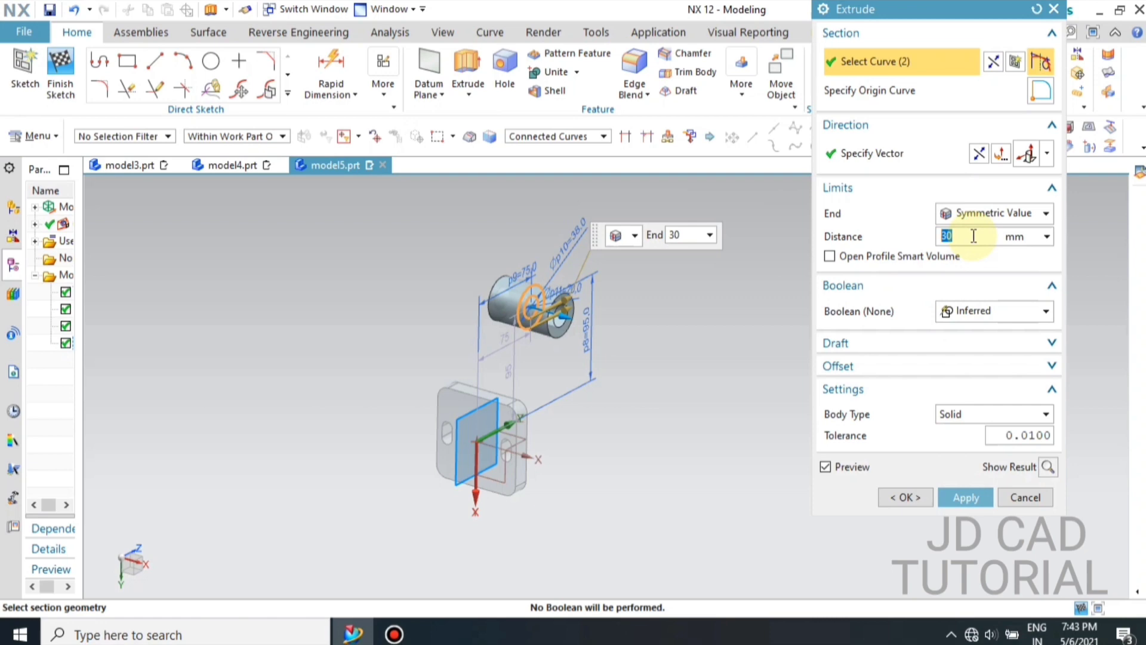
{"action": "left_click", "coordinate": [962, 499]}
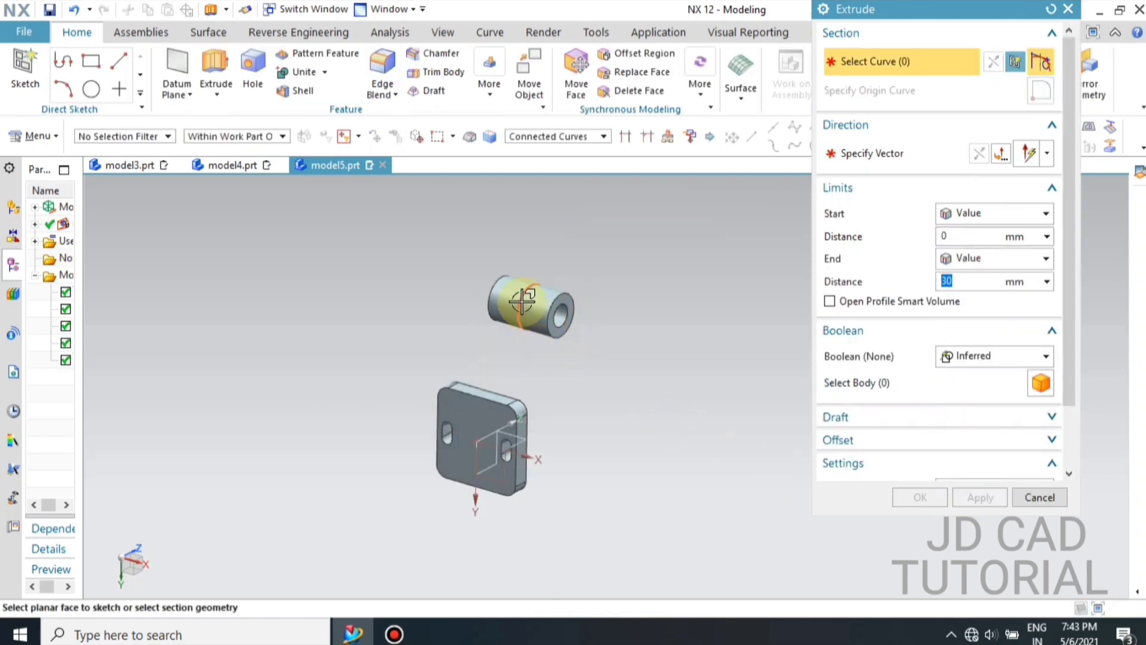
{"action": "key", "text": "Escape"}
{"action": "key", "text": "ctrl+b"}
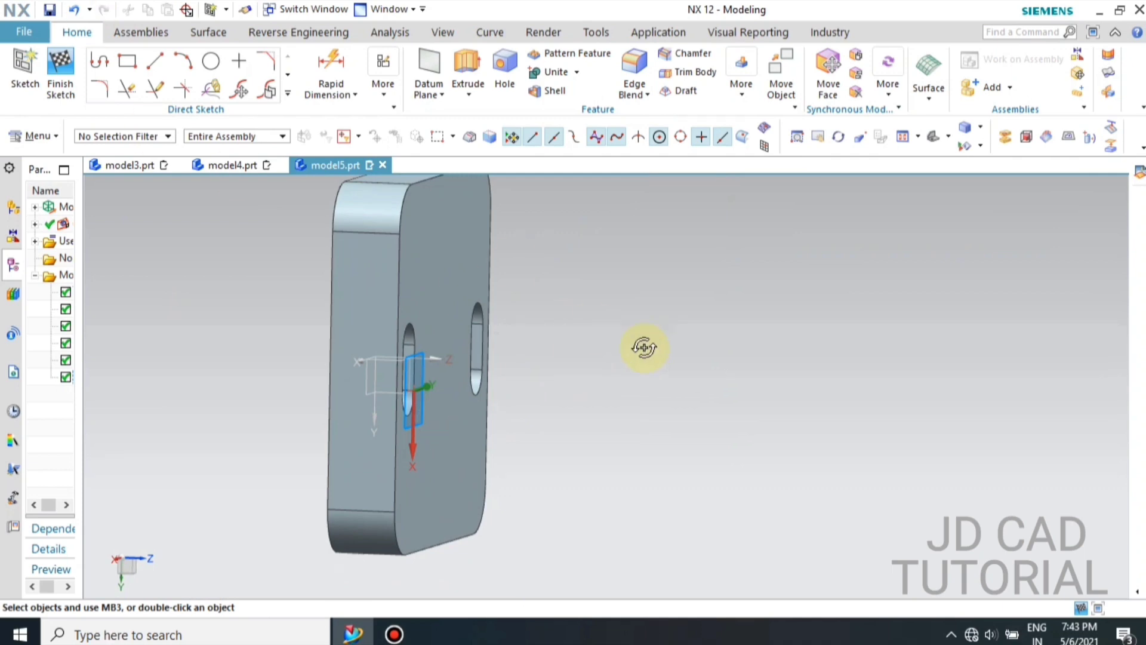
Create another sketch on the YZ plane of the datum coordinate system and view it face-on
{"action": "middle_click_drag", "start_coordinate": [644, 347], "coordinate": [628, 325]}
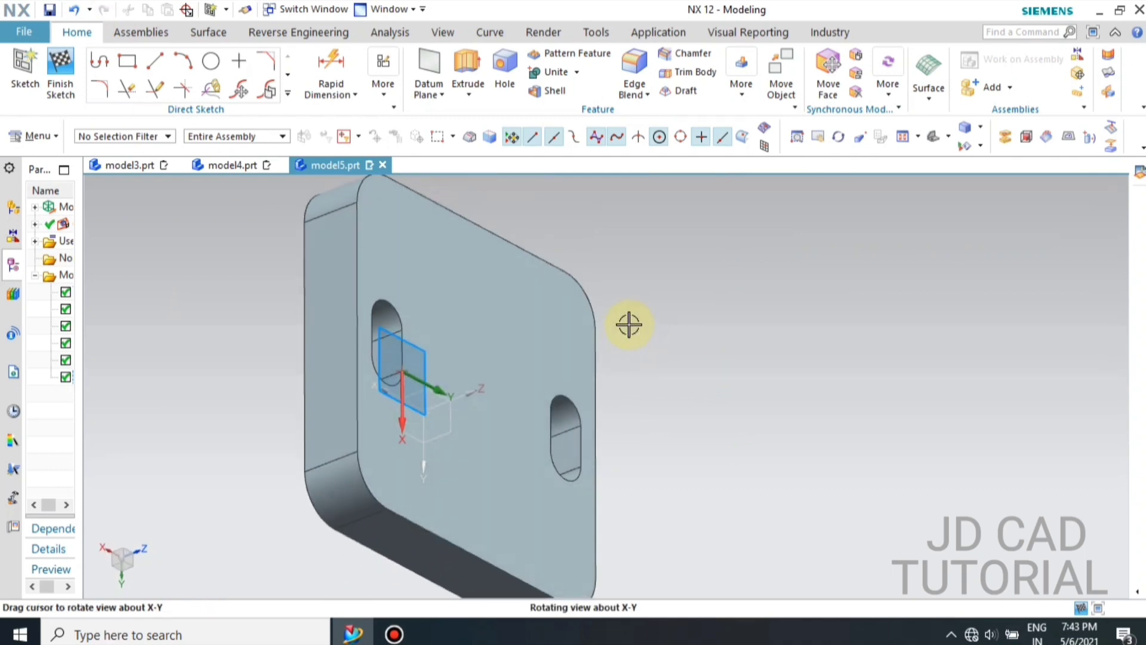
{"action": "left_click", "coordinate": [444, 428]}
{"action": "left_click", "coordinate": [965, 223]}
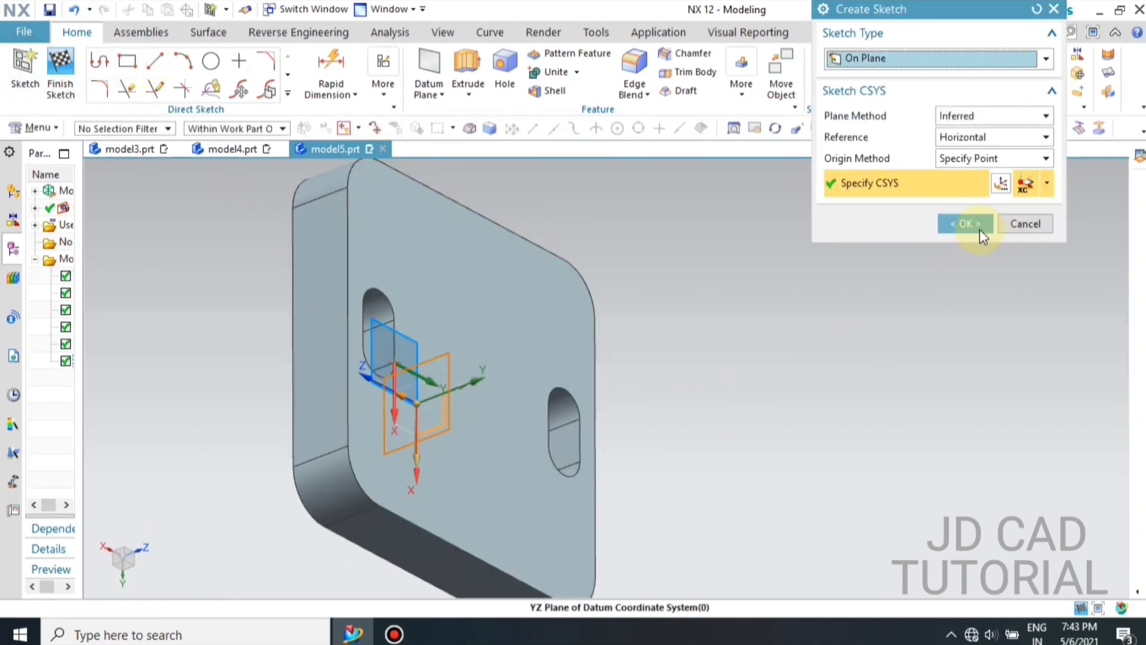
{"action": "scroll", "coordinate": [535, 364], "scroll_direction": "down", "scroll_amount": 3}
{"action": "mouse_move", "coordinate": [545, 383]}
{"action": "middle_mouse_down"}
{"action": "mouse_move", "coordinate": [555, 385]}
{"action": "mouse_move", "coordinate": [496, 340]}
{"action": "mouse_move", "coordinate": [509, 417]}
{"action": "middle_mouse_up"}
{"action": "key", "text": "F8"}
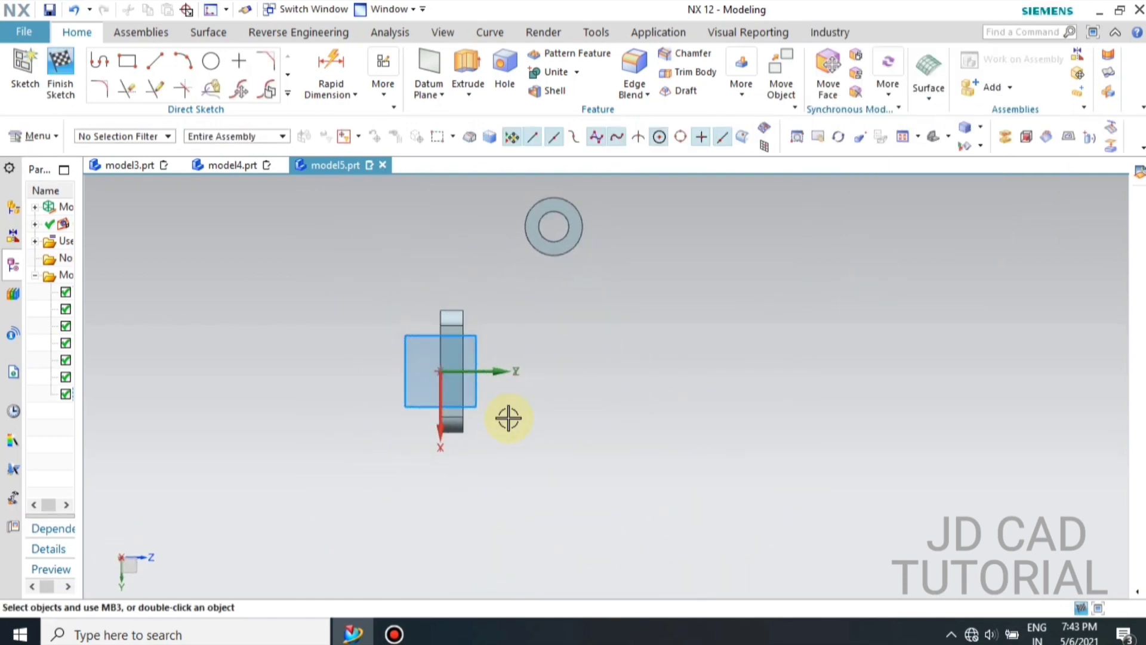
Draw a horizontal line about 102 mm long from the cylinder's center toward the plate side and convert it to reference
{"action": "scroll", "coordinate": [508, 418], "scroll_direction": "down", "scroll_amount": 2}
{"action": "scroll", "coordinate": [569, 316], "scroll_direction": "up", "scroll_amount": 3}
{"action": "scroll", "coordinate": [552, 308], "scroll_direction": "down", "scroll_amount": 1}
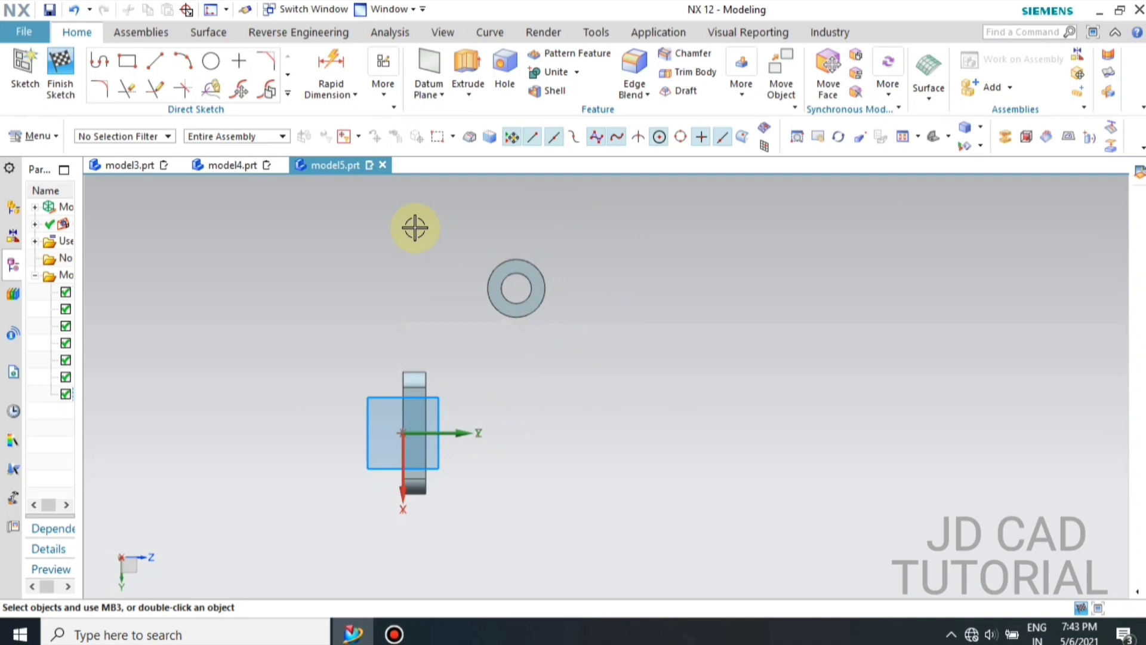
{"action": "left_click", "coordinate": [155, 62]}
{"action": "scroll", "coordinate": [508, 291], "scroll_direction": "up", "scroll_amount": 2}
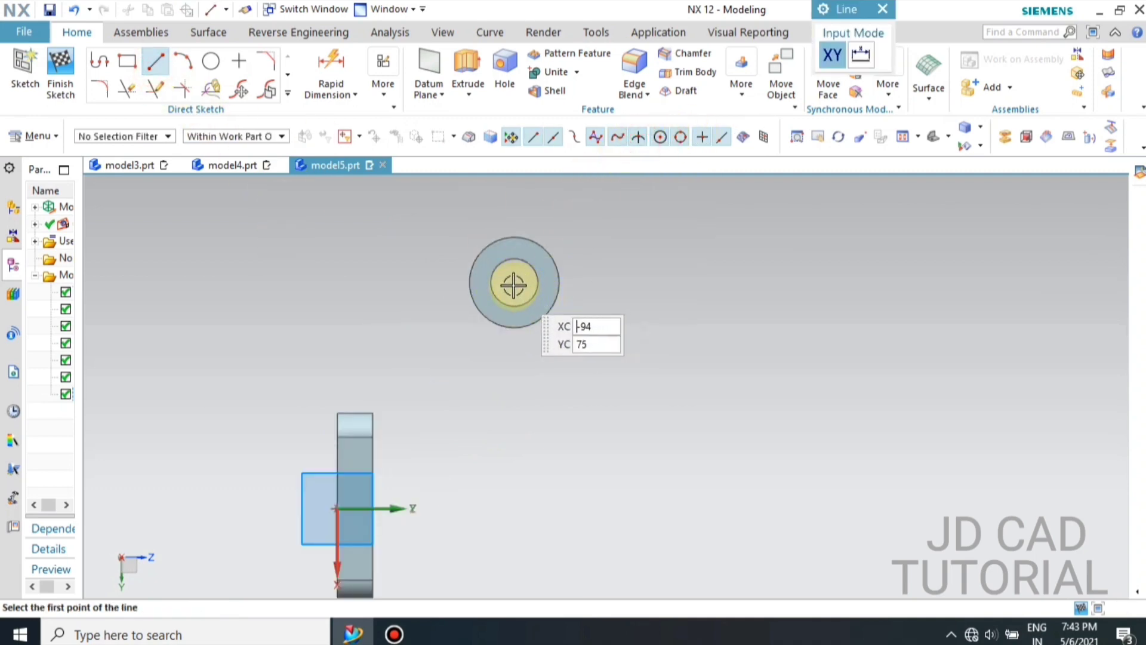
{"action": "left_click", "coordinate": [515, 283]}
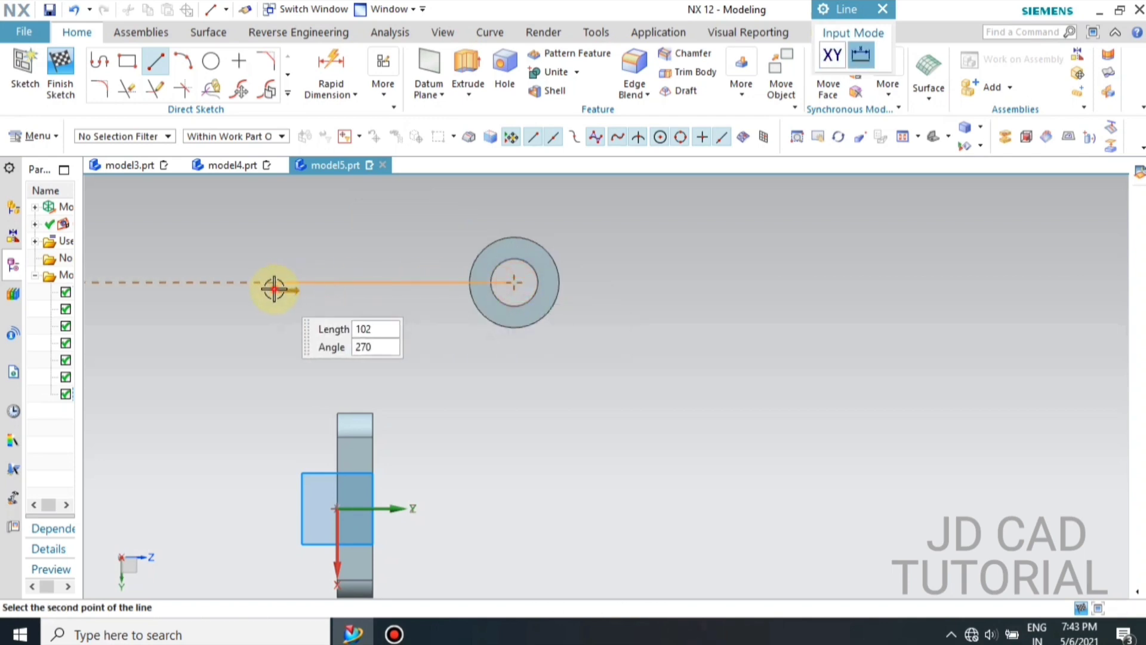
{"action": "left_click", "coordinate": [274, 282]}
{"action": "right_click", "coordinate": [344, 281]}
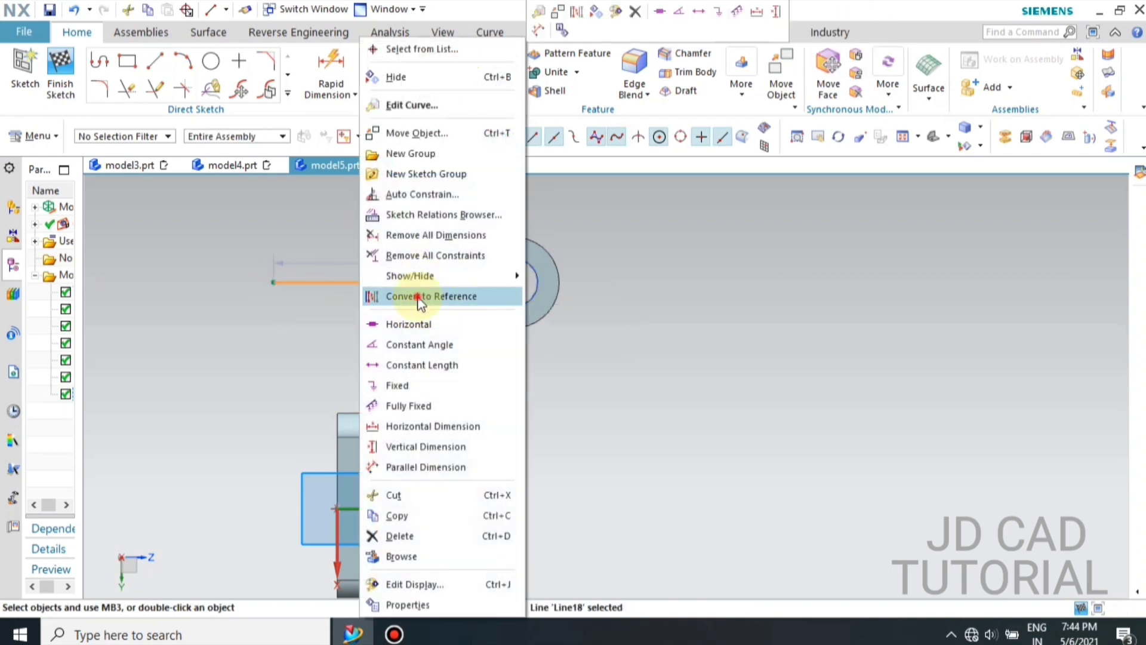
{"action": "left_click", "coordinate": [427, 295]}
Draw a vertical line about 92 mm long upward from the plate's upper corner and convert it to reference
{"action": "left_click", "coordinate": [155, 60]}
{"action": "left_click", "coordinate": [337, 413]}
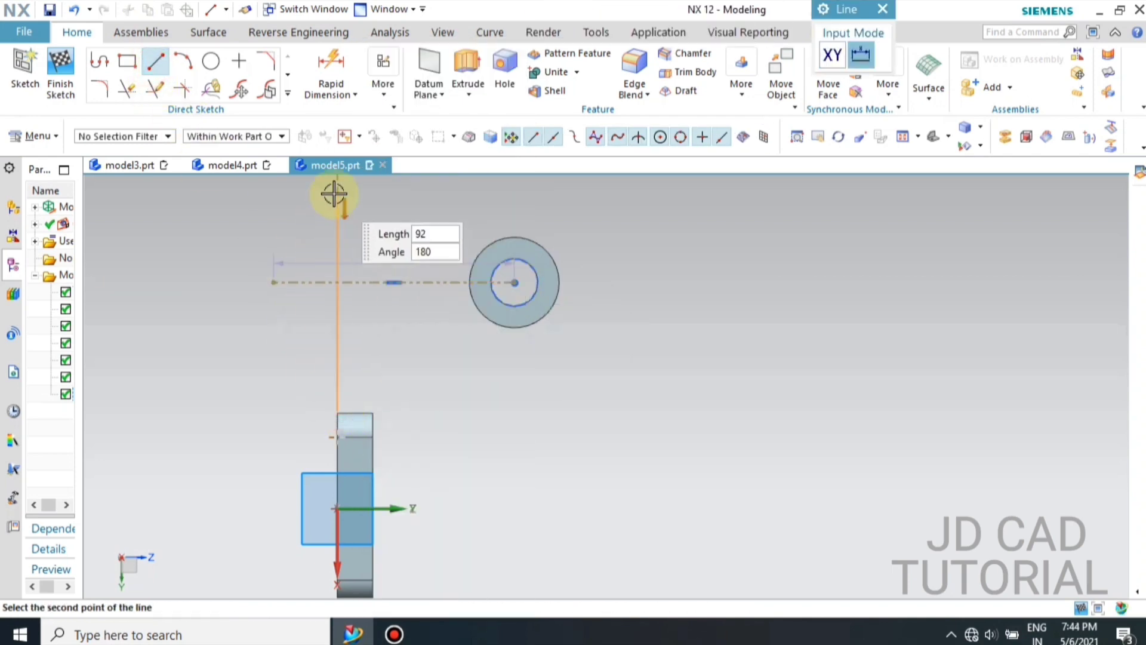
{"action": "left_click", "coordinate": [338, 194]}
{"action": "right_click", "coordinate": [338, 244]}
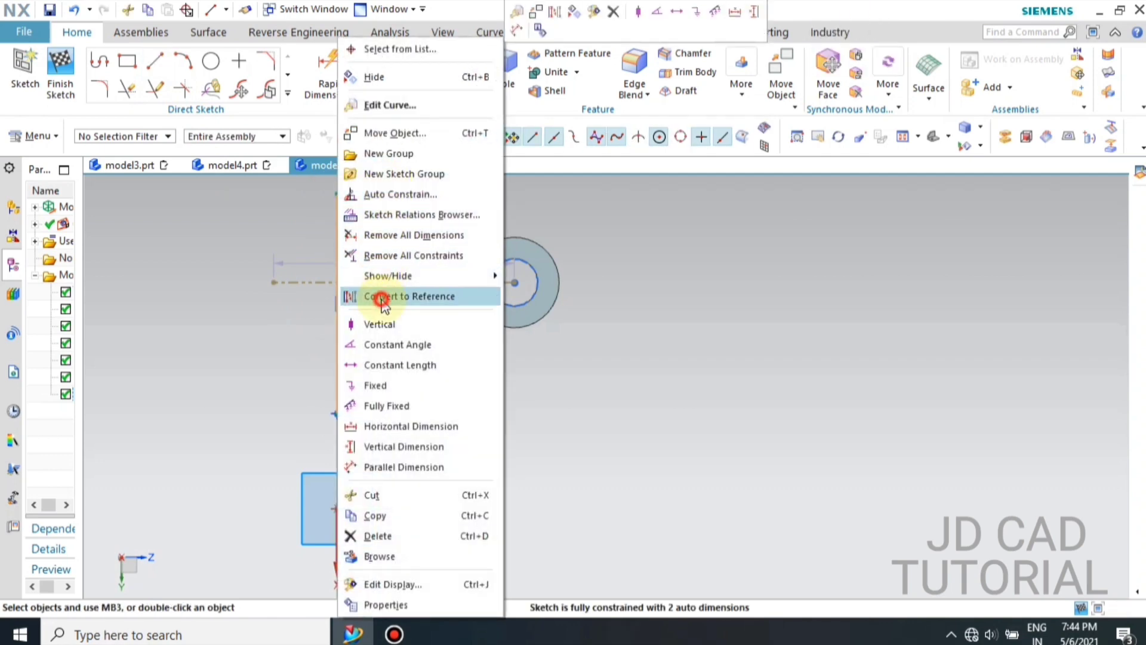
{"action": "left_click", "coordinate": [382, 295]}
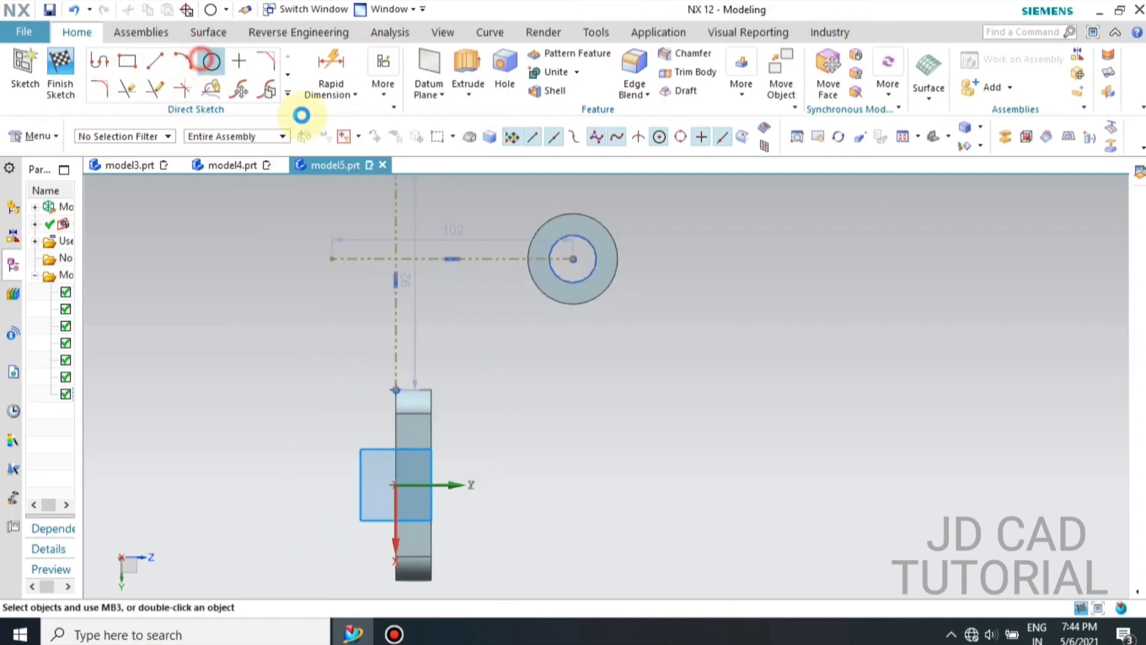
Sketch a circle about 199 mm in diameter centered near the intersection of the two reference lines
{"action": "left_click", "coordinate": [382, 257]}
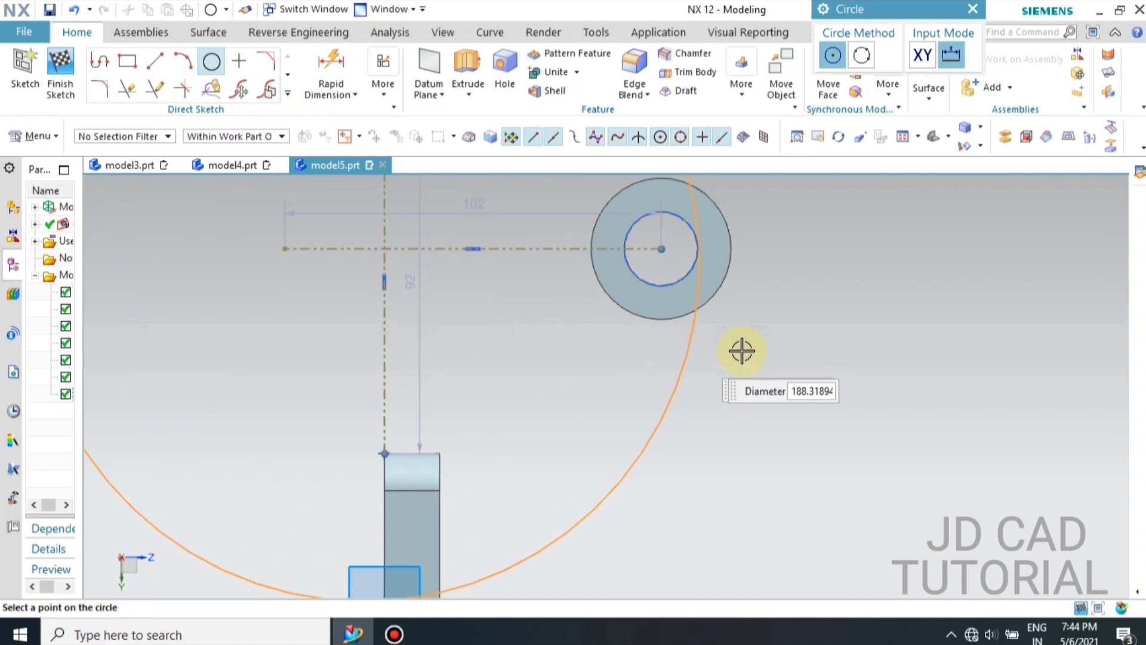
{"action": "left_click", "coordinate": [733, 255]}
{"action": "key", "text": "Escape"}
{"action": "scroll", "coordinate": [445, 348], "scroll_direction": "down", "scroll_amount": 4}
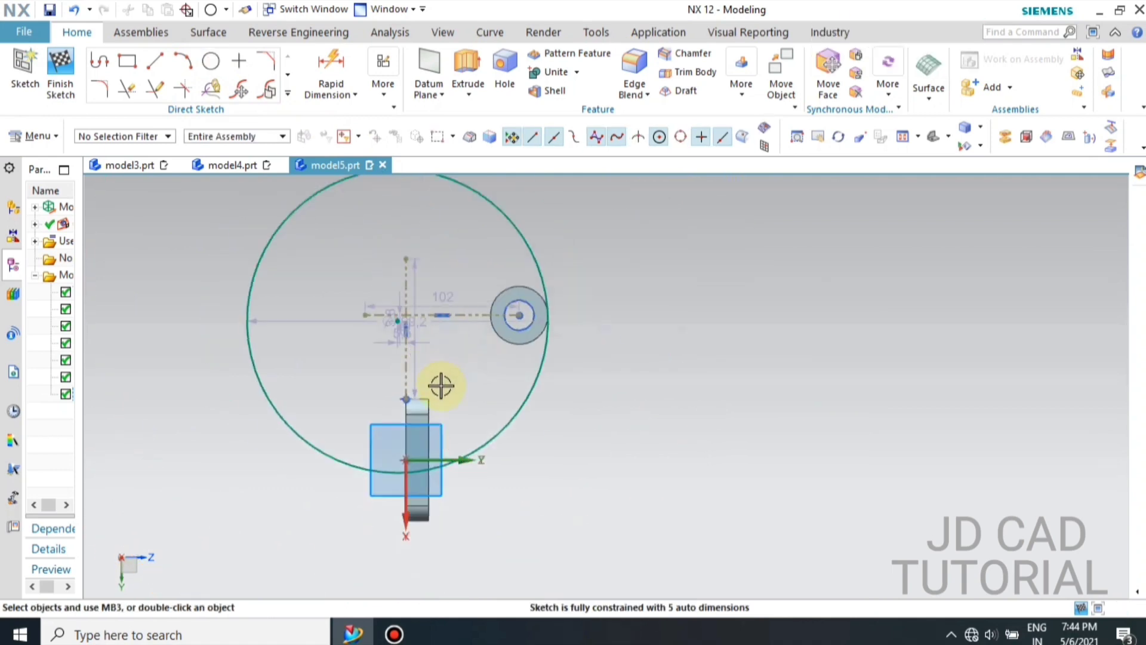
Set the distance between the large circle's center and the horizontal reference line to 11 mm
{"action": "scroll", "coordinate": [412, 314], "scroll_direction": "up", "scroll_amount": 6}
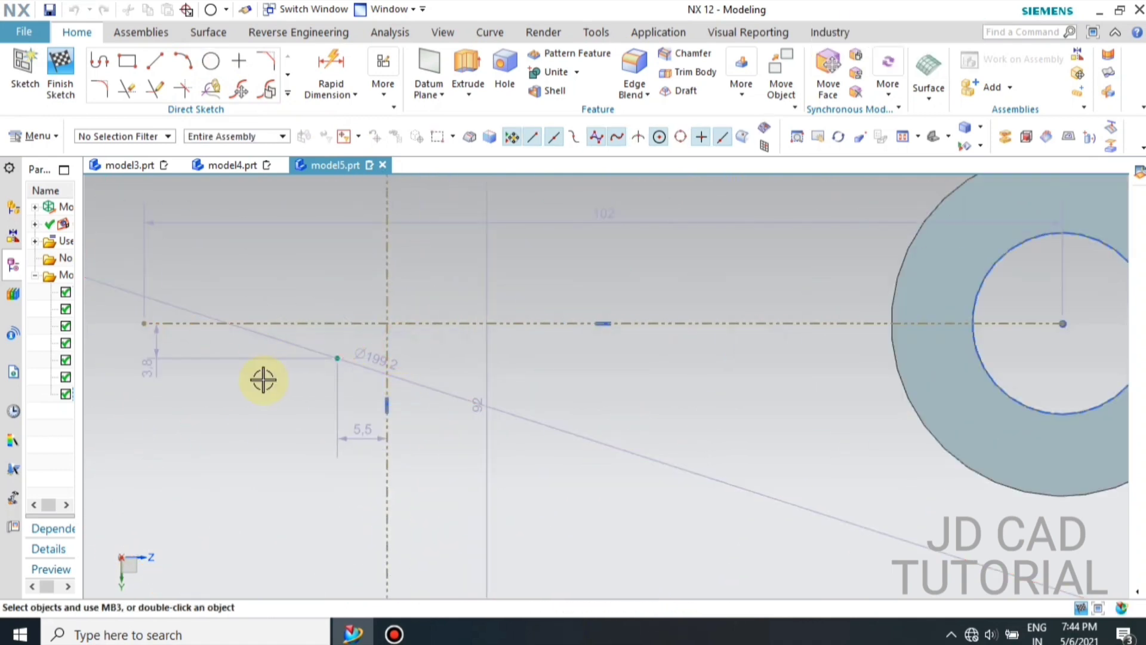
{"action": "scroll", "coordinate": [377, 360], "scroll_direction": "down", "scroll_amount": 2}
{"action": "type", "text": "1"}
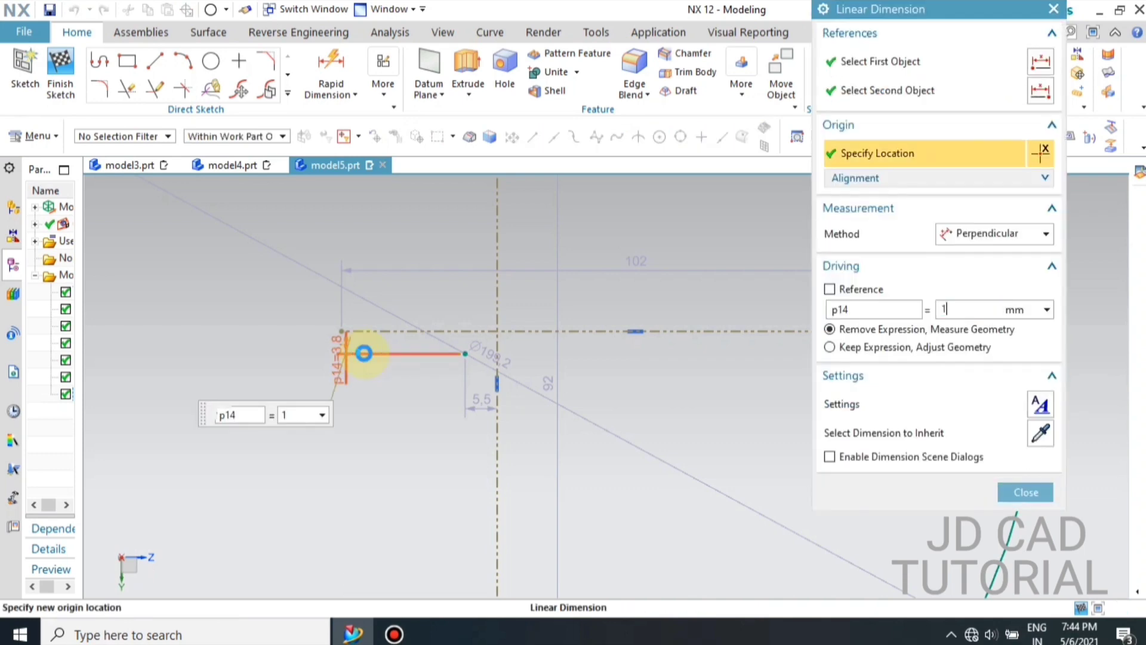
{"action": "key", "text": "Return"}
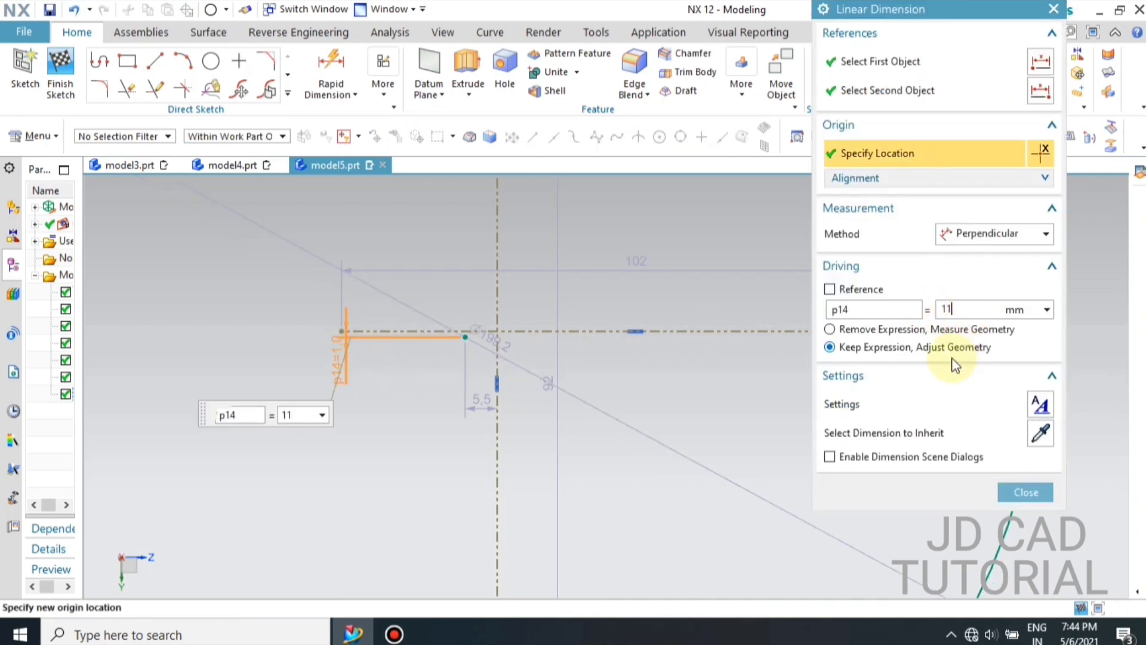
{"action": "left_click", "coordinate": [1018, 492]}
Constrain the large circle tangent to the outer edge of the hollow cylinder
{"action": "scroll", "coordinate": [346, 305], "scroll_direction": "down", "scroll_amount": 2}
{"action": "scroll", "coordinate": [567, 299], "scroll_direction": "up", "scroll_amount": 5}
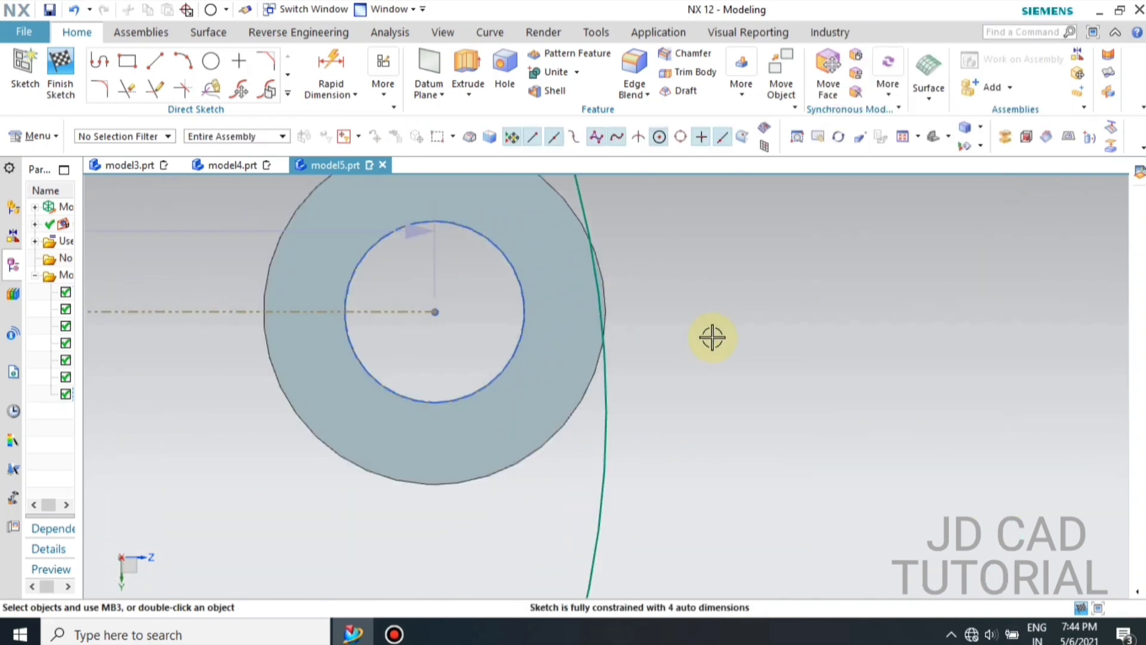
{"action": "left_click", "coordinate": [609, 378]}
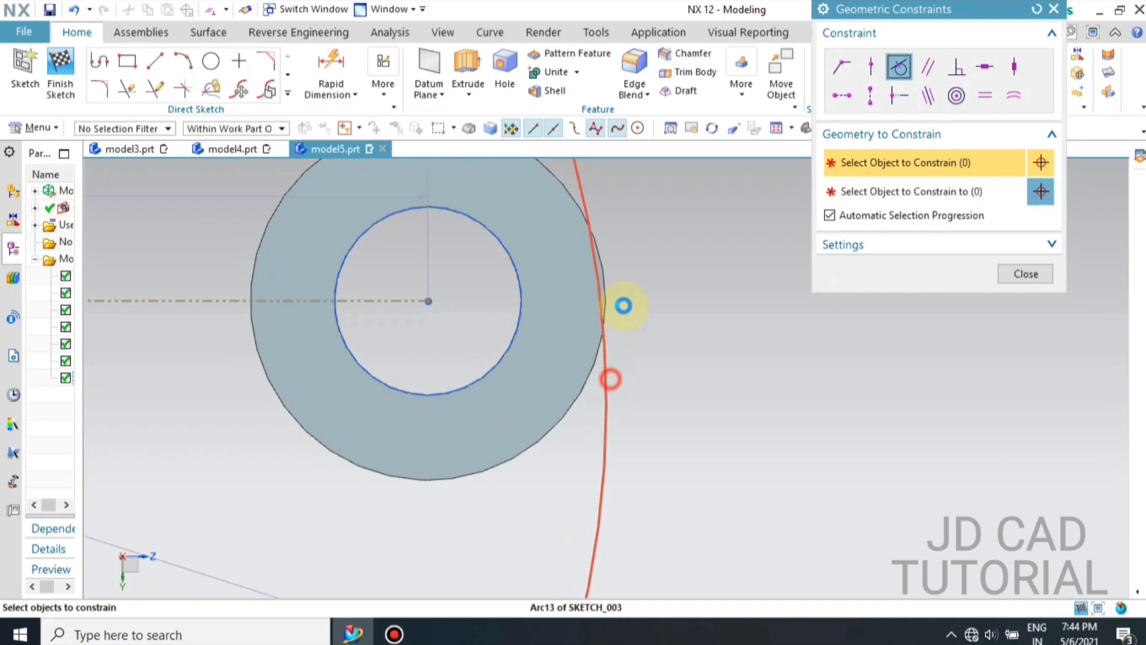
{"action": "left_click", "coordinate": [608, 279]}
{"action": "left_click", "coordinate": [1018, 276]}
{"action": "scroll", "coordinate": [593, 286], "scroll_direction": "down", "scroll_amount": 6}
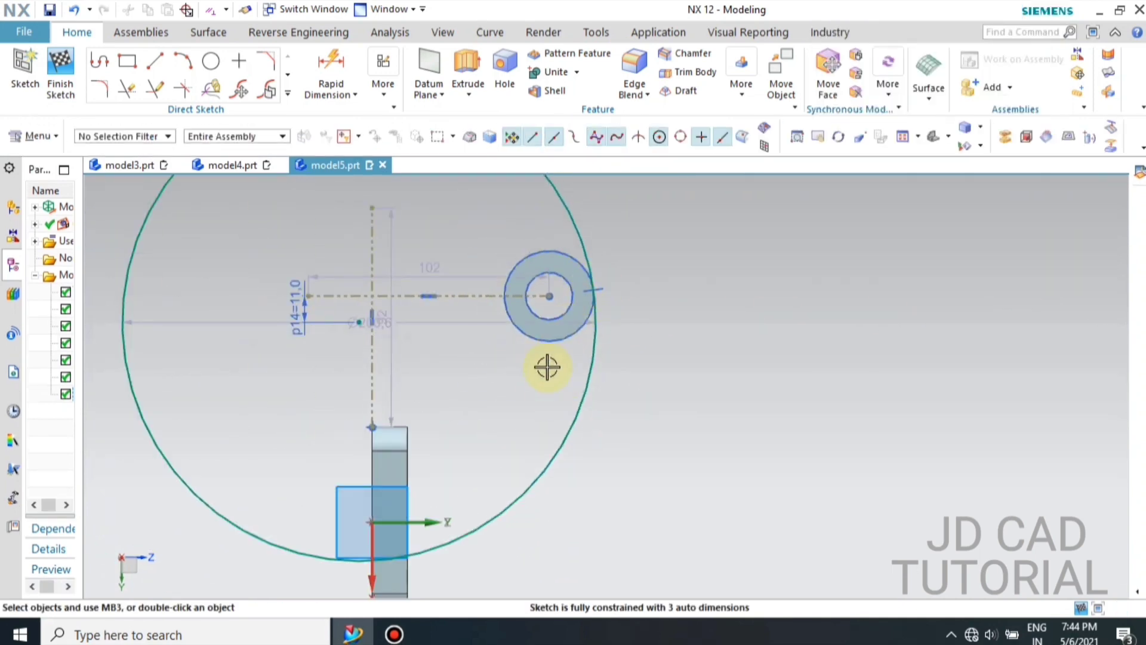
Draw an 80 mm vertical line along the plate's face on the cylinder side, from its upper to its lower corner
{"action": "scroll", "coordinate": [438, 536], "scroll_direction": "up", "scroll_amount": 2}
{"action": "left_click", "coordinate": [157, 61]}
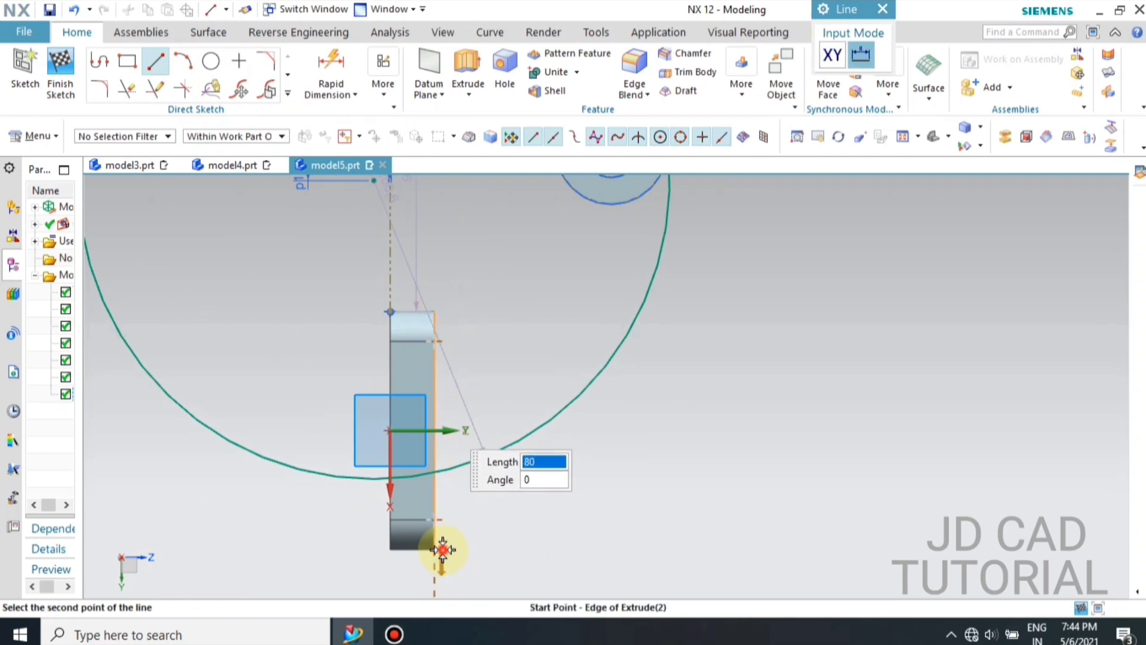
{"action": "left_click", "coordinate": [442, 550]}
{"action": "key", "text": "Escape"}
{"action": "scroll", "coordinate": [462, 419], "scroll_direction": "down", "scroll_amount": 4}
{"action": "scroll", "coordinate": [589, 315], "scroll_direction": "up", "scroll_amount": 2}
{"action": "scroll", "coordinate": [441, 384], "scroll_direction": "up", "scroll_amount": 1}
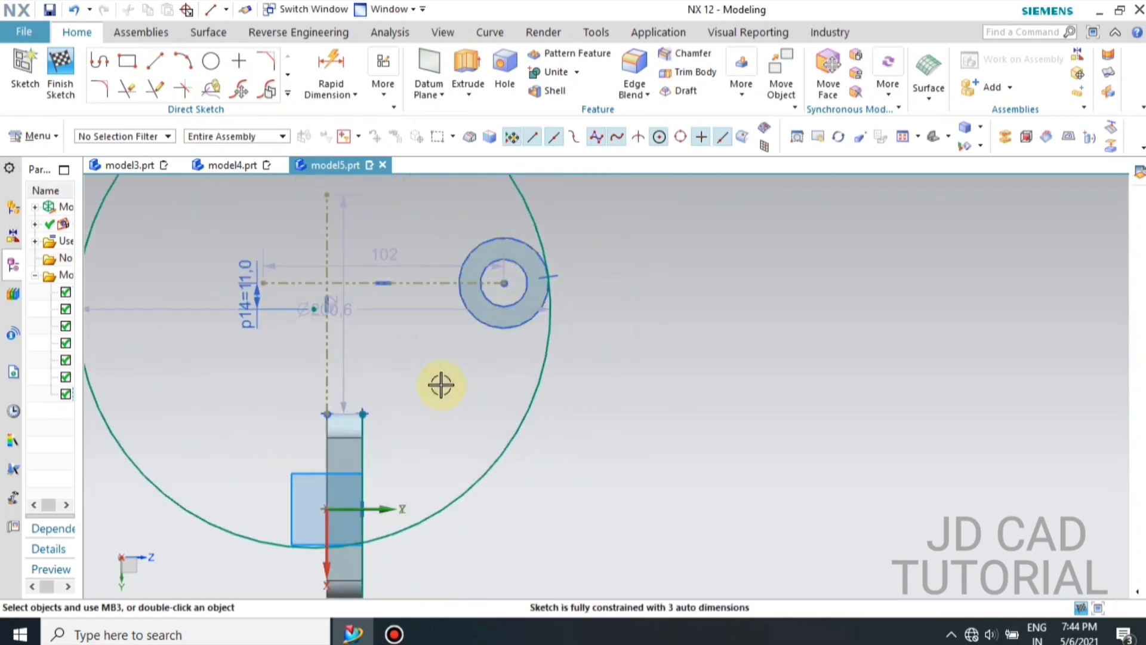
Draw a horizontal line about 14 mm long from the plate's upper corner and a vertical line about 22 mm down from the cylinder's plate-side edge
{"action": "left_click", "coordinate": [371, 411]}
{"action": "left_click", "coordinate": [395, 412]}
{"action": "left_click", "coordinate": [457, 283]}
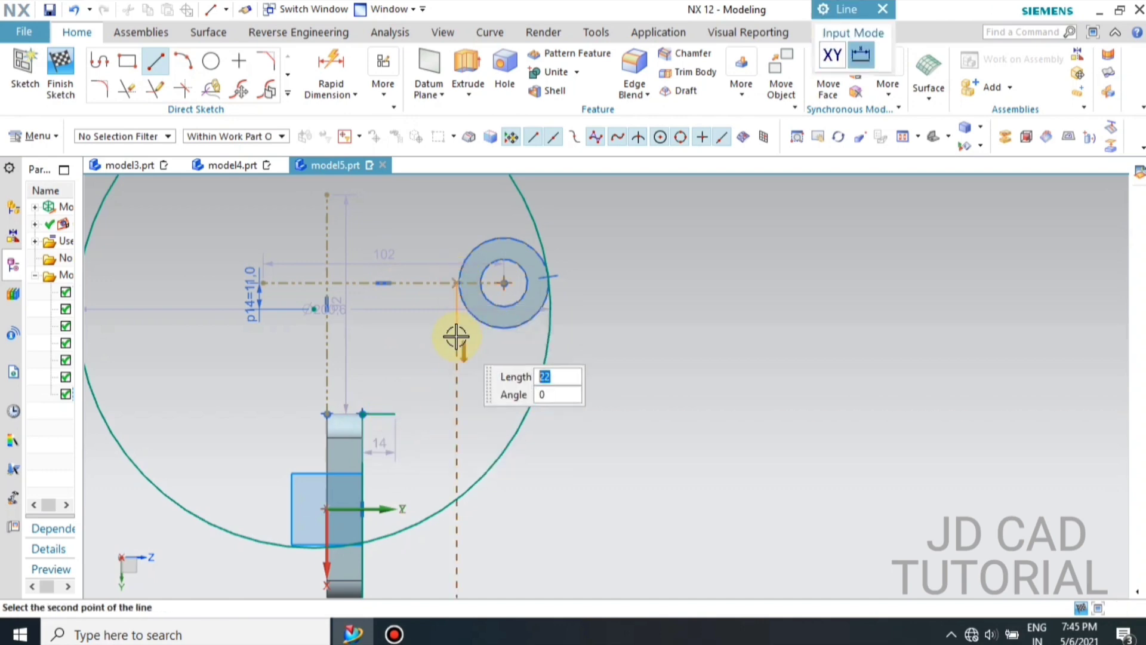
{"action": "left_click", "coordinate": [456, 336]}
Fillet the short horizontal line and the vertical line below the cylinder with a 30 mm radius
{"action": "left_click", "coordinate": [108, 98]}
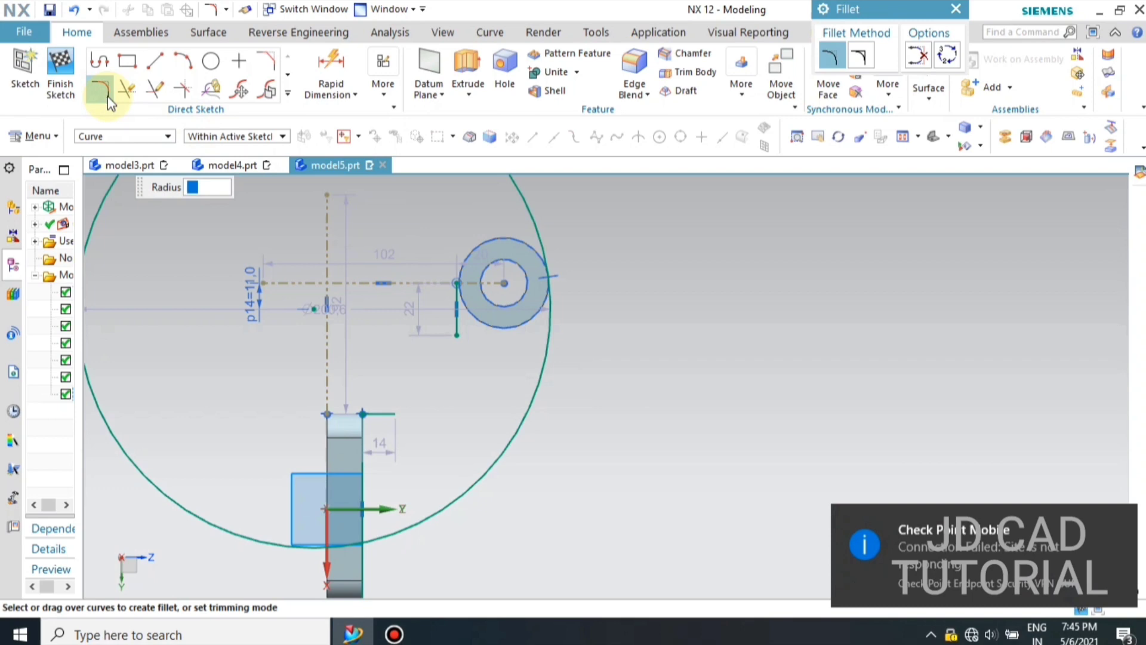
{"action": "scroll", "coordinate": [443, 449], "scroll_direction": "down", "scroll_amount": 3}
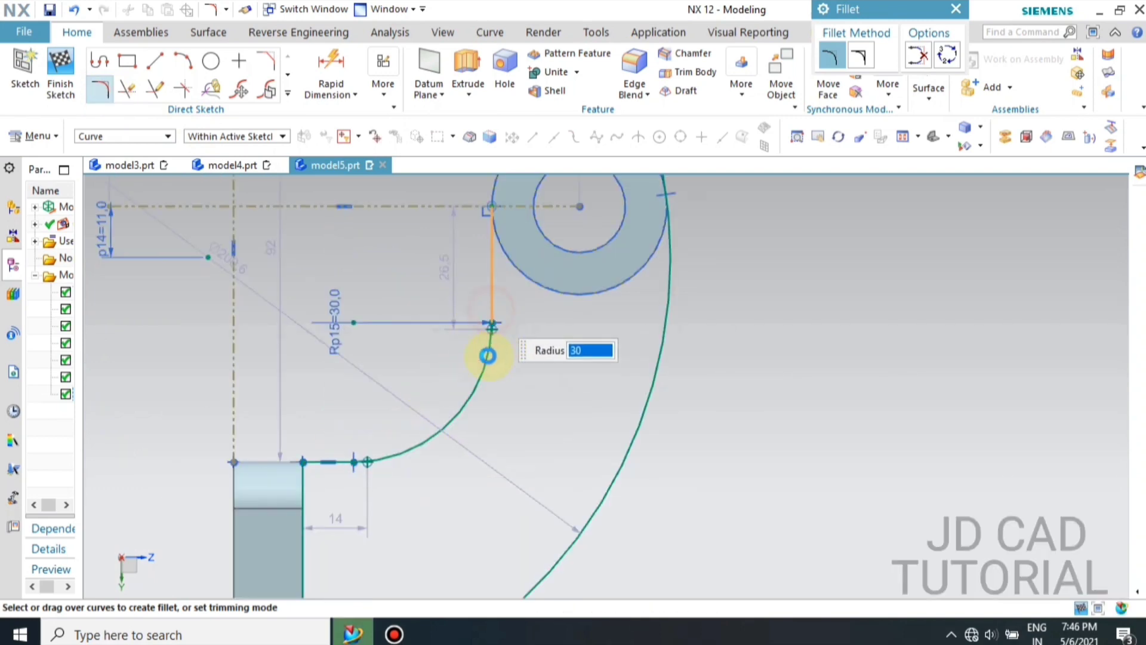
{"action": "scroll", "coordinate": [458, 326], "scroll_direction": "up", "scroll_amount": 3}
{"action": "scroll", "coordinate": [456, 395], "scroll_direction": "down", "scroll_amount": 2}
{"action": "key", "text": "Escape"}
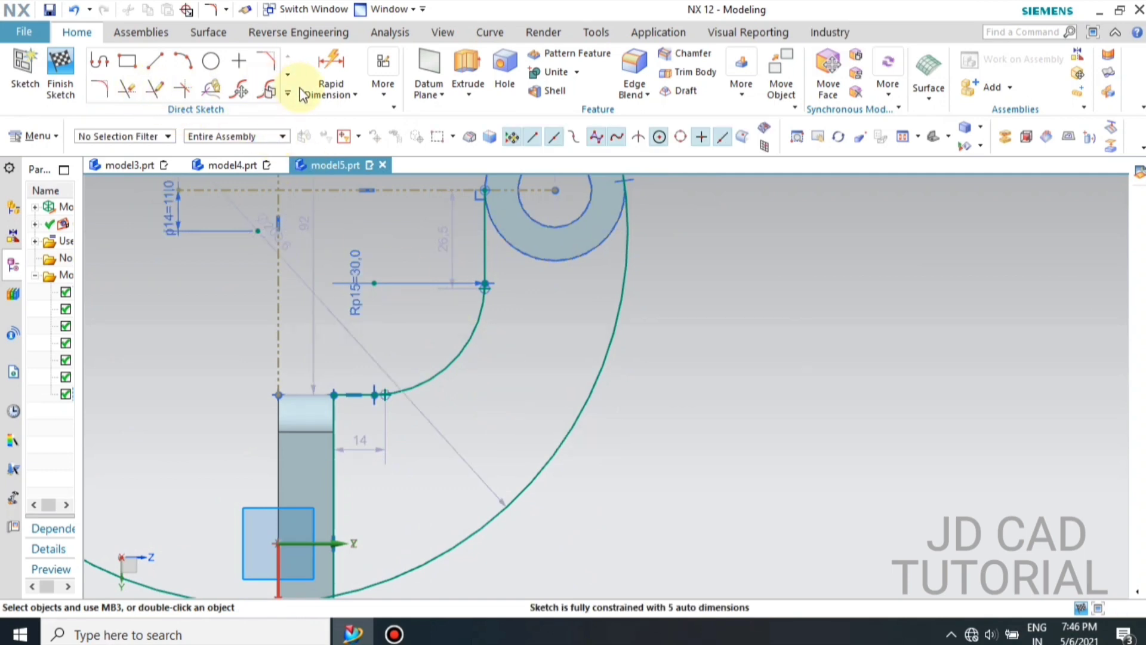
Offset the 30 mm fillet arc outward by 8 mm with Symmetric Offset turned off
{"action": "left_click", "coordinate": [288, 93]}
{"action": "left_click", "coordinate": [216, 196]}
{"action": "type", "text": "8"}
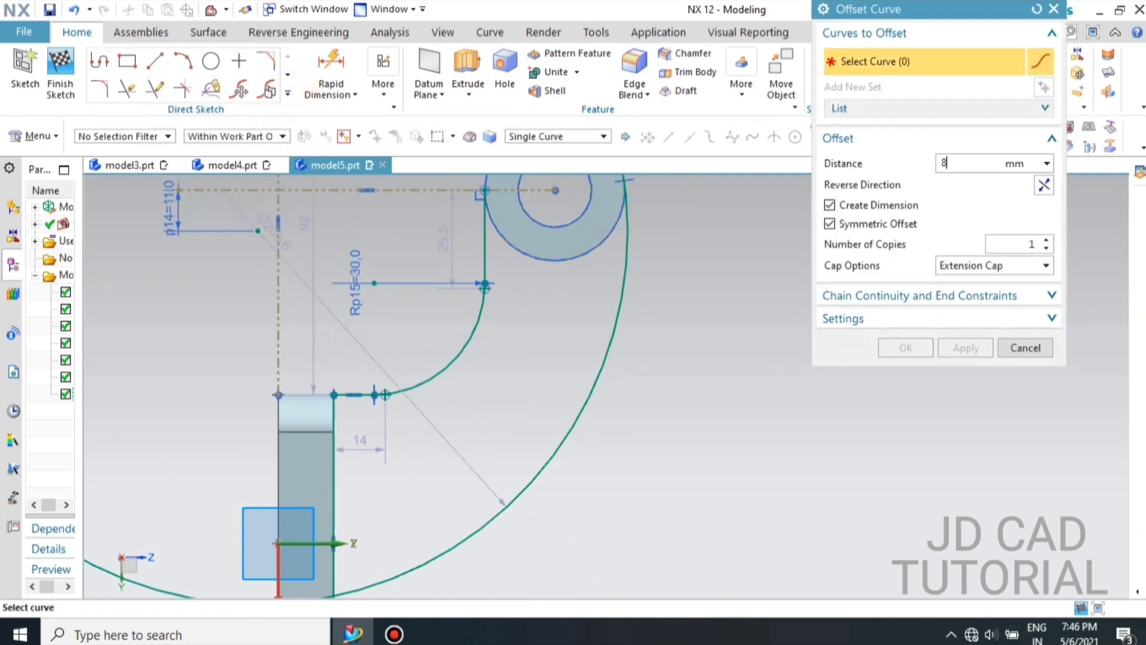
{"action": "left_click", "coordinate": [466, 347]}
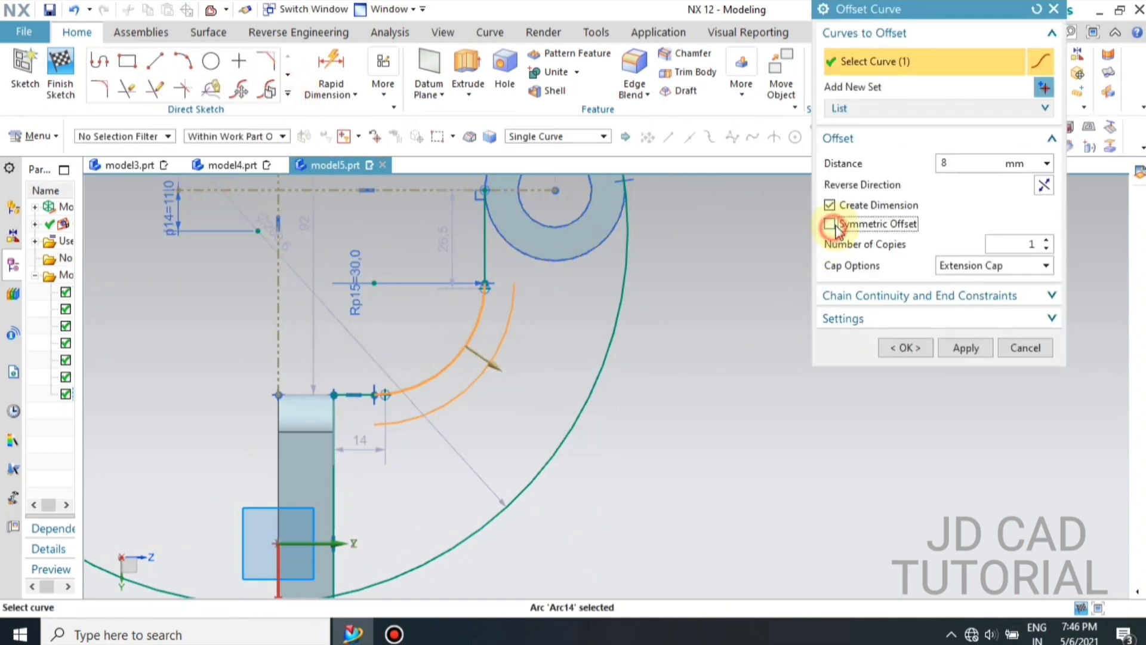
{"action": "left_click", "coordinate": [965, 348]}
{"action": "middle_click", "coordinate": [464, 366]}
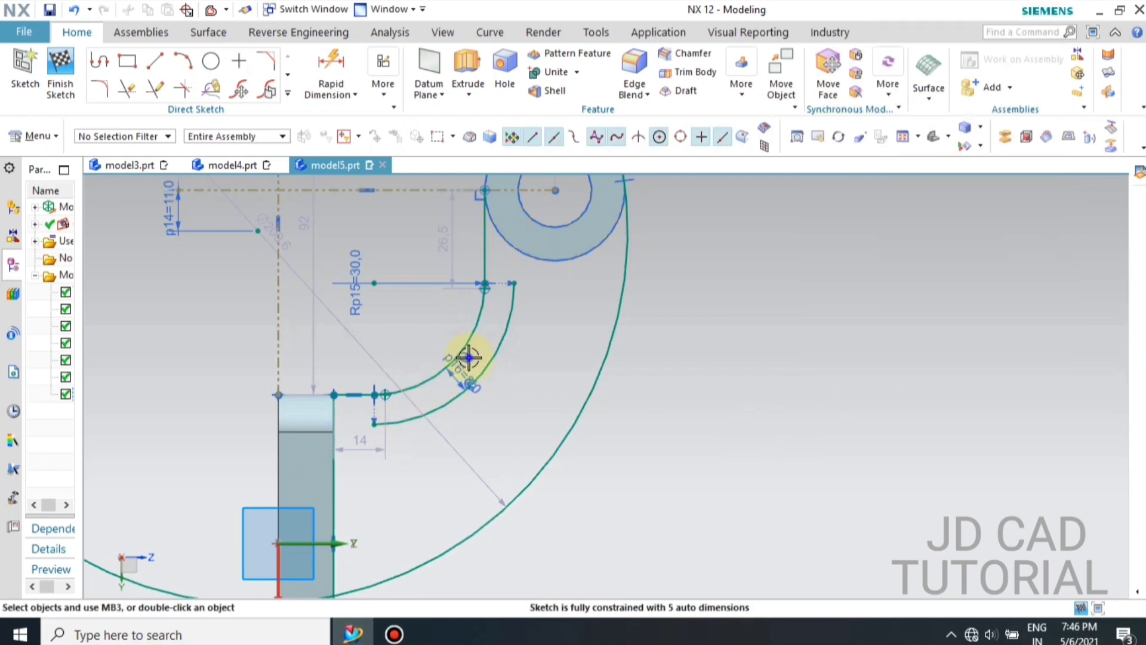
Delete the offset constraint that links the new arc to the 30 mm fillet
{"action": "right_click", "coordinate": [468, 357]}
{"action": "left_click", "coordinate": [497, 450]}
{"action": "scroll", "coordinate": [539, 329], "scroll_direction": "down", "scroll_amount": 2}
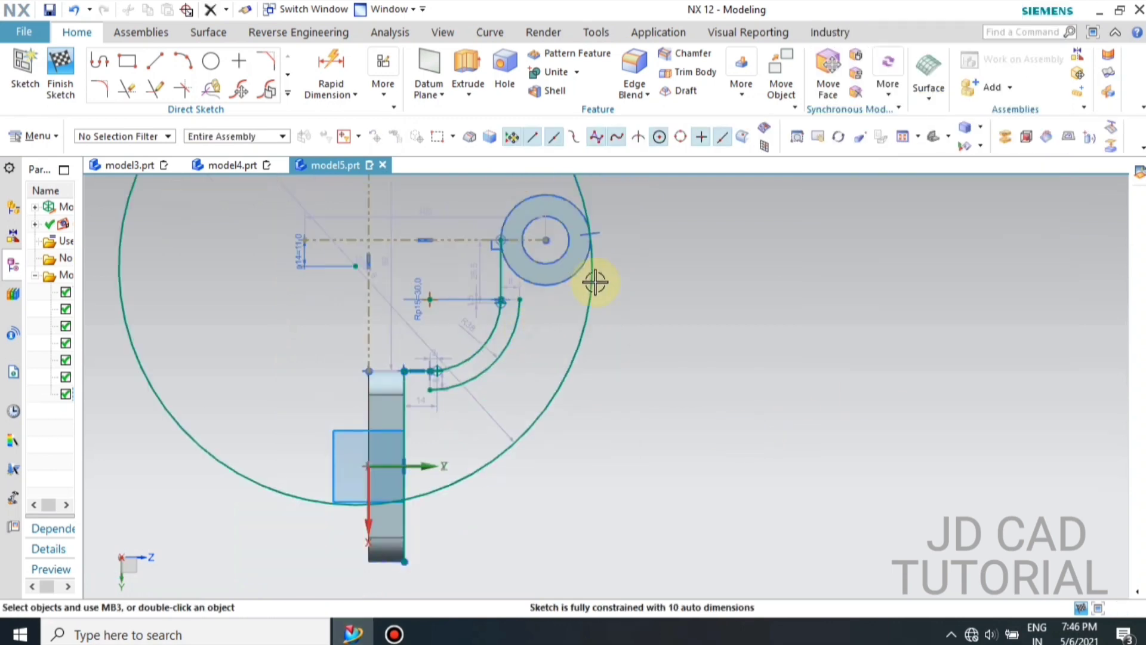
Project the cylinder's outer circular edge into the sketch
{"action": "scroll", "coordinate": [603, 273], "scroll_direction": "up", "scroll_amount": 2}
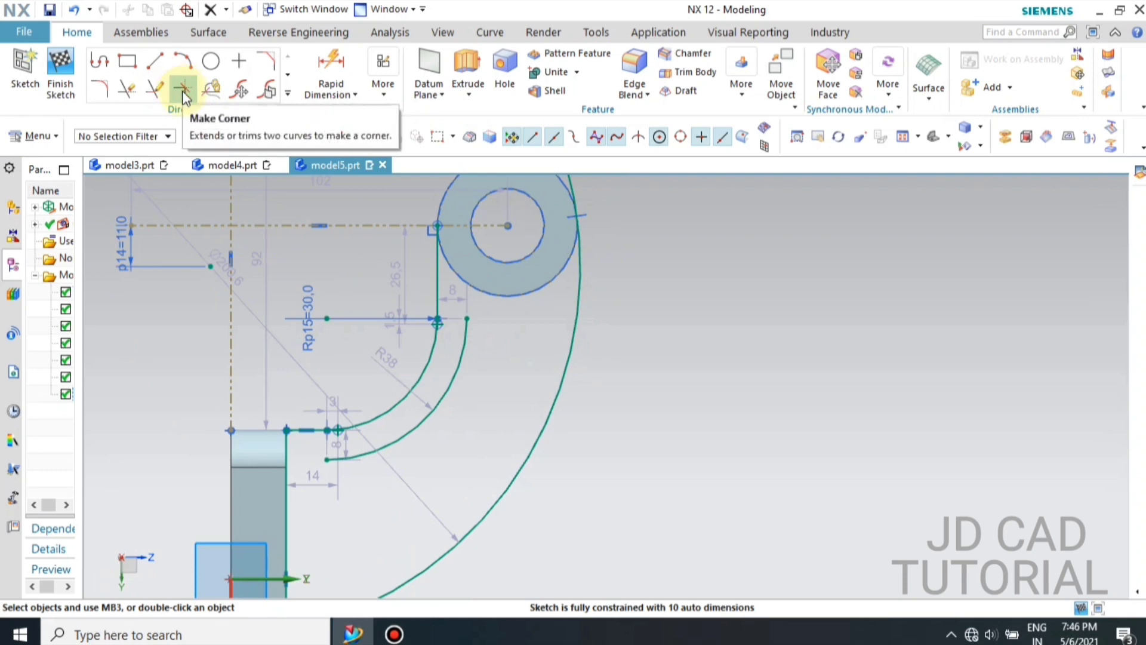
{"action": "left_click", "coordinate": [288, 92]}
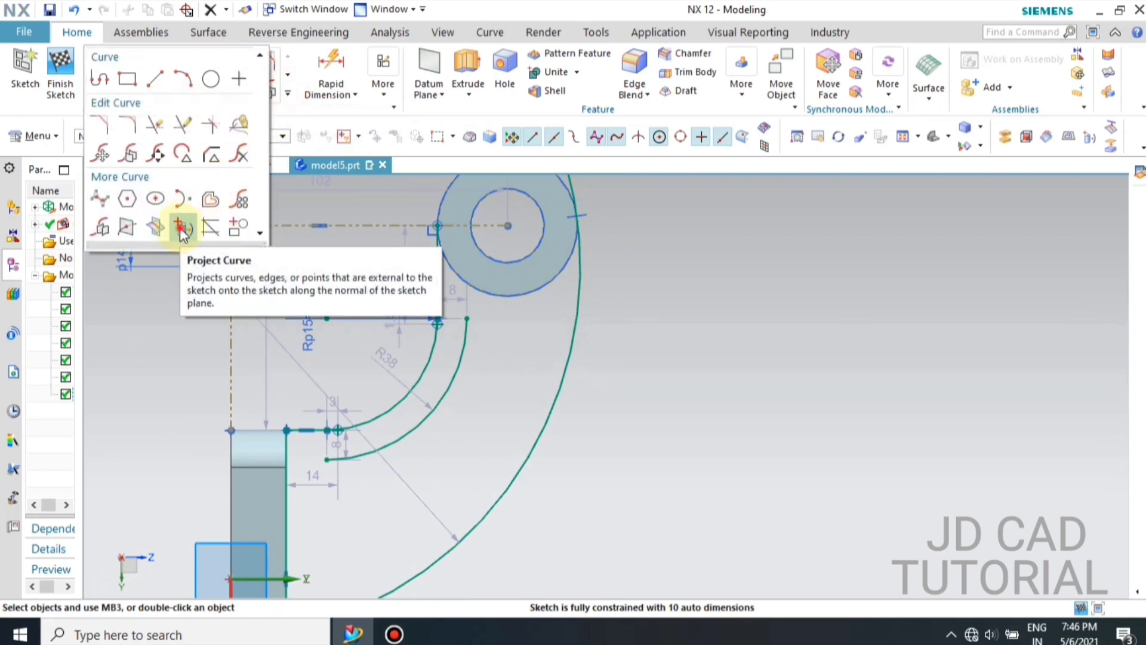
{"action": "left_click", "coordinate": [182, 228]}
{"action": "left_click", "coordinate": [508, 296]}
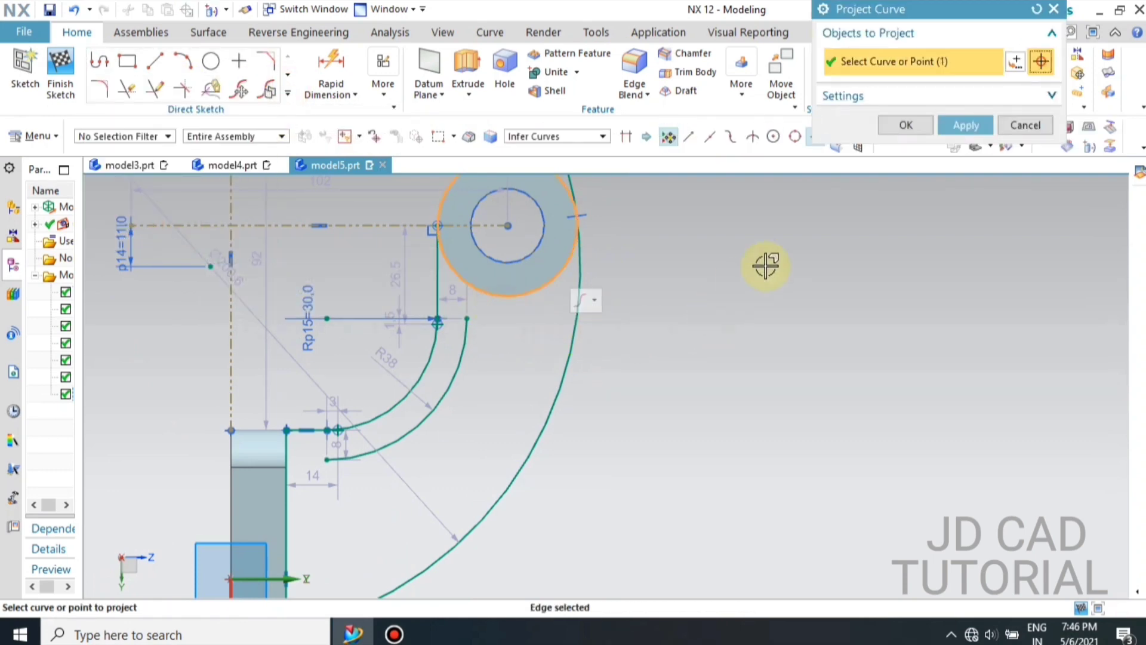
{"action": "left_click", "coordinate": [956, 127]}
{"action": "key", "text": "Escape"}
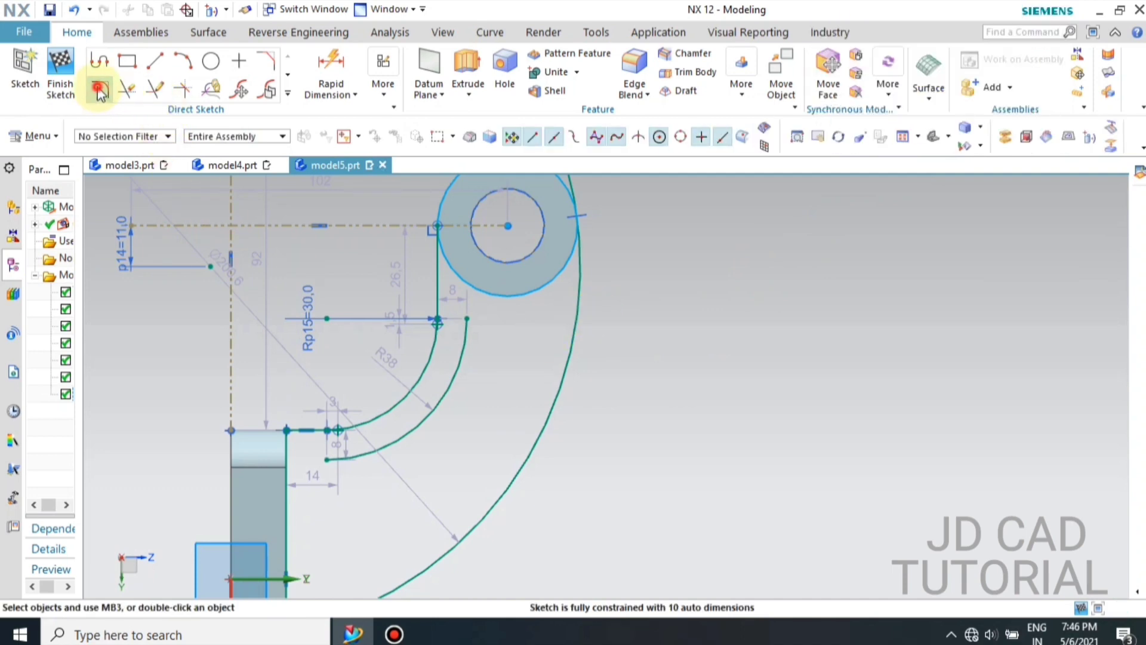
Fillet the upper end of the offset arc to the projected cylinder circle with a 10 mm radius
{"action": "left_click", "coordinate": [99, 90]}
{"action": "left_click", "coordinate": [466, 336]}
{"action": "left_click", "coordinate": [515, 298]}
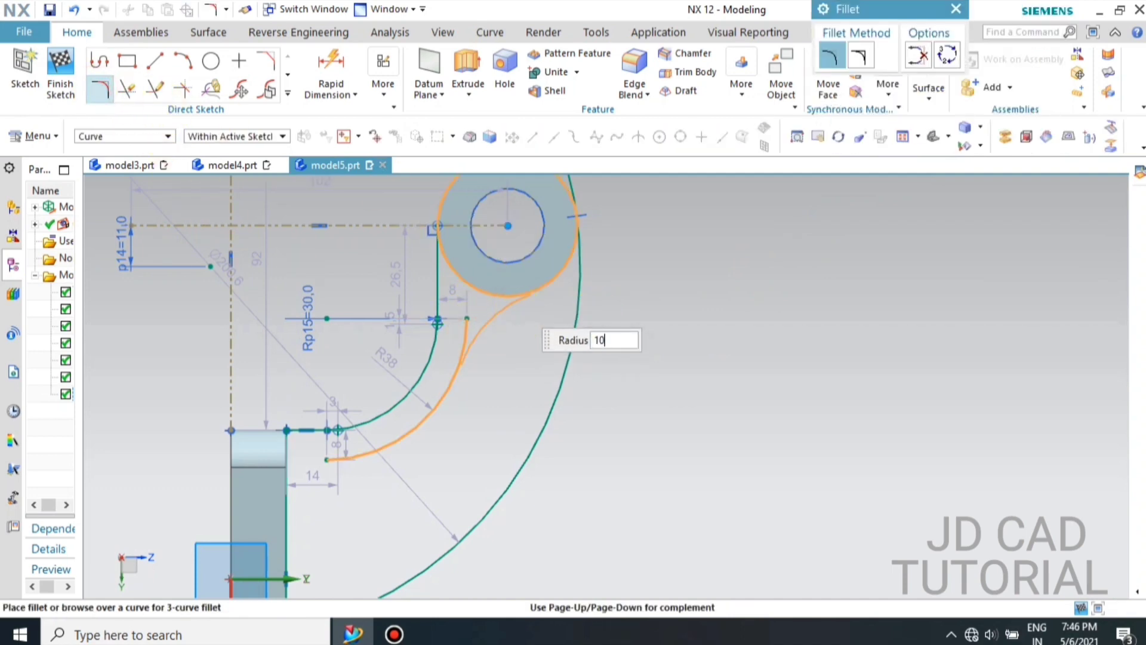
{"action": "left_click", "coordinate": [517, 311]}
Fillet the lower end of the offset arc to the vertical line on the plate's face with a 10 mm radius
{"action": "scroll", "coordinate": [518, 280], "scroll_direction": "down", "scroll_amount": 4}
{"action": "scroll", "coordinate": [418, 395], "scroll_direction": "up", "scroll_amount": 3}
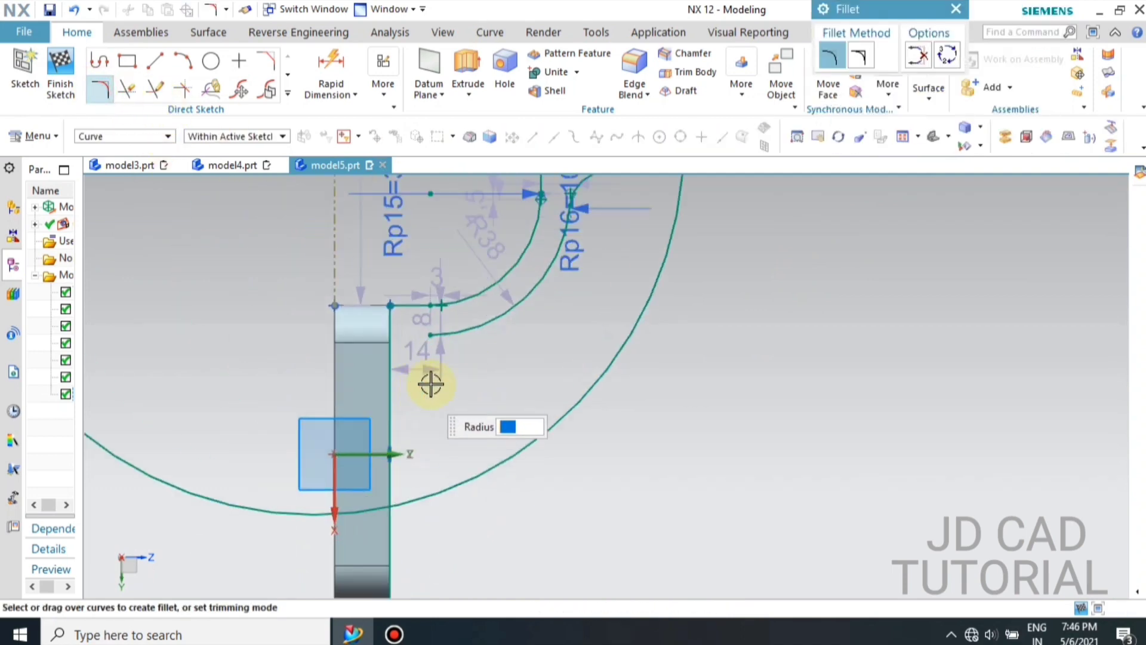
{"action": "left_click", "coordinate": [389, 371]}
{"action": "left_click", "coordinate": [439, 328]}
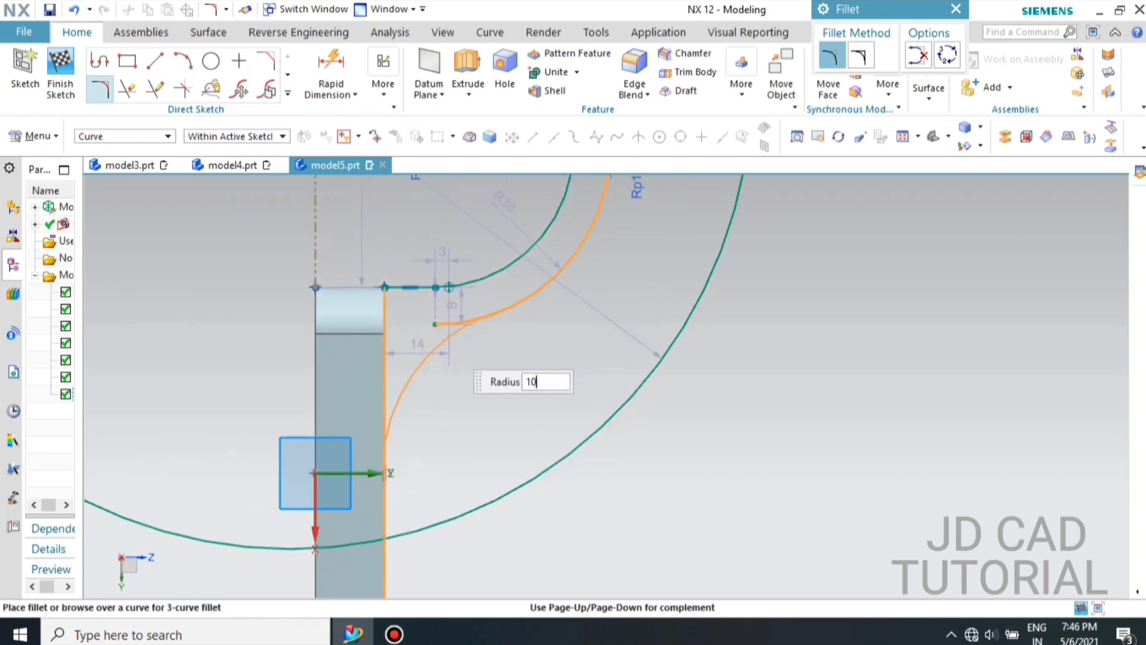
{"action": "key", "text": "Escape"}
Fillet the lower part of the plate's face line to the large circle with a 25 mm radius
{"action": "scroll", "coordinate": [397, 218], "scroll_direction": "down", "scroll_amount": 2}
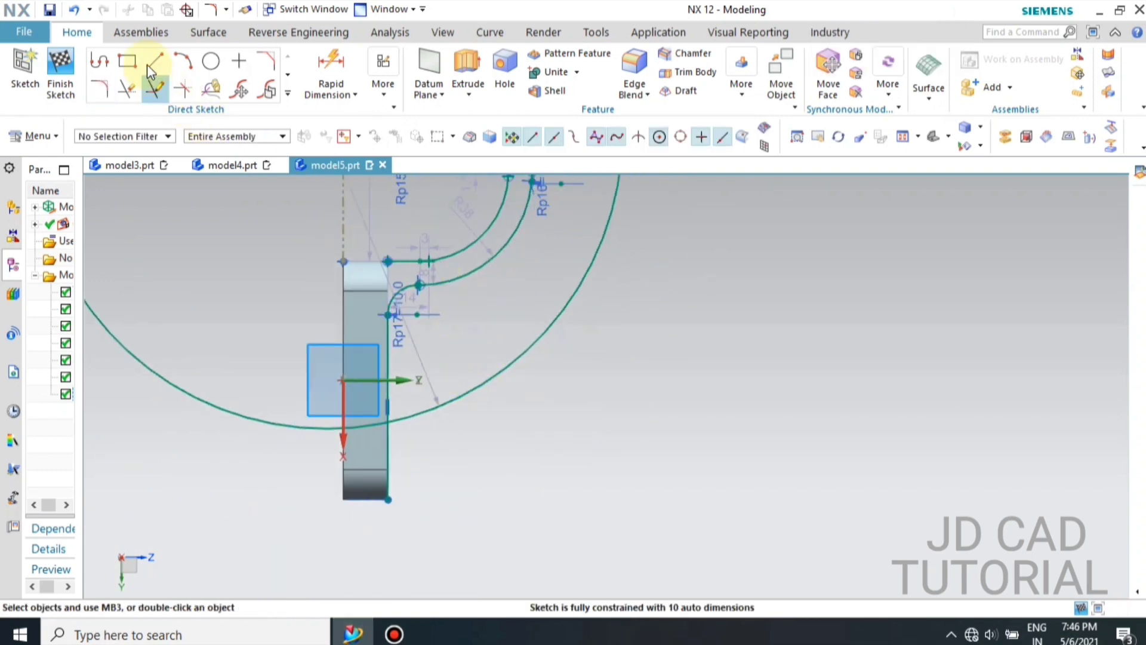
{"action": "left_click", "coordinate": [188, 67]}
{"action": "left_click", "coordinate": [124, 92]}
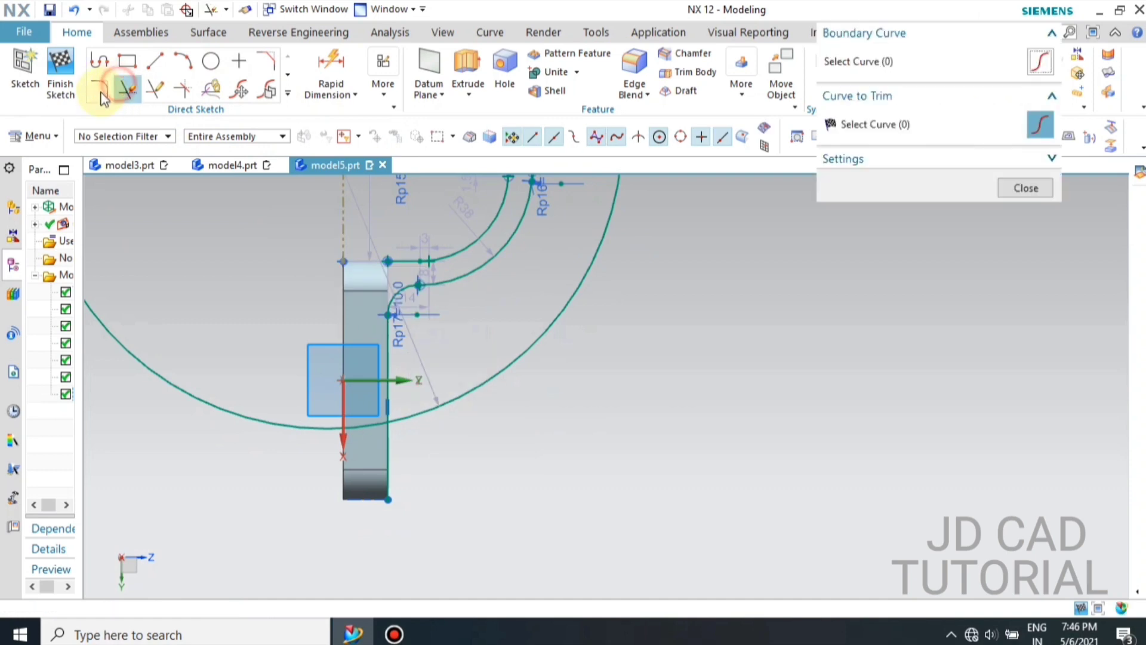
{"action": "left_click", "coordinate": [104, 96]}
{"action": "left_click", "coordinate": [388, 451]}
{"action": "left_click", "coordinate": [423, 413]}
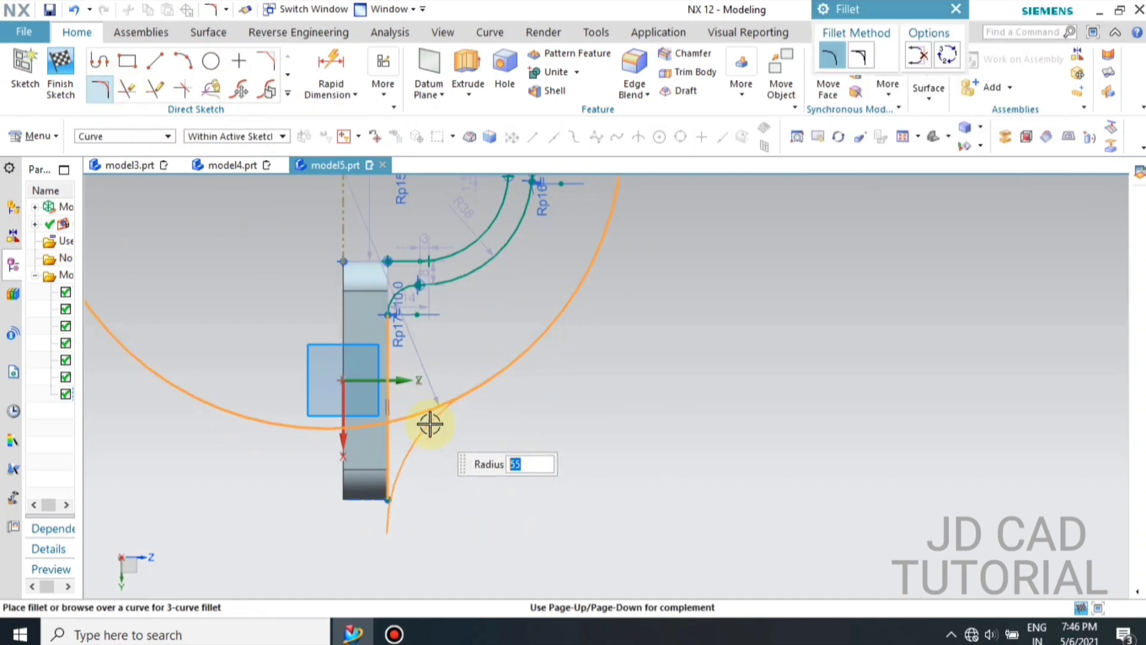
{"action": "key", "text": "Escape"}
{"action": "scroll", "coordinate": [418, 460], "scroll_direction": "down", "scroll_amount": 3}
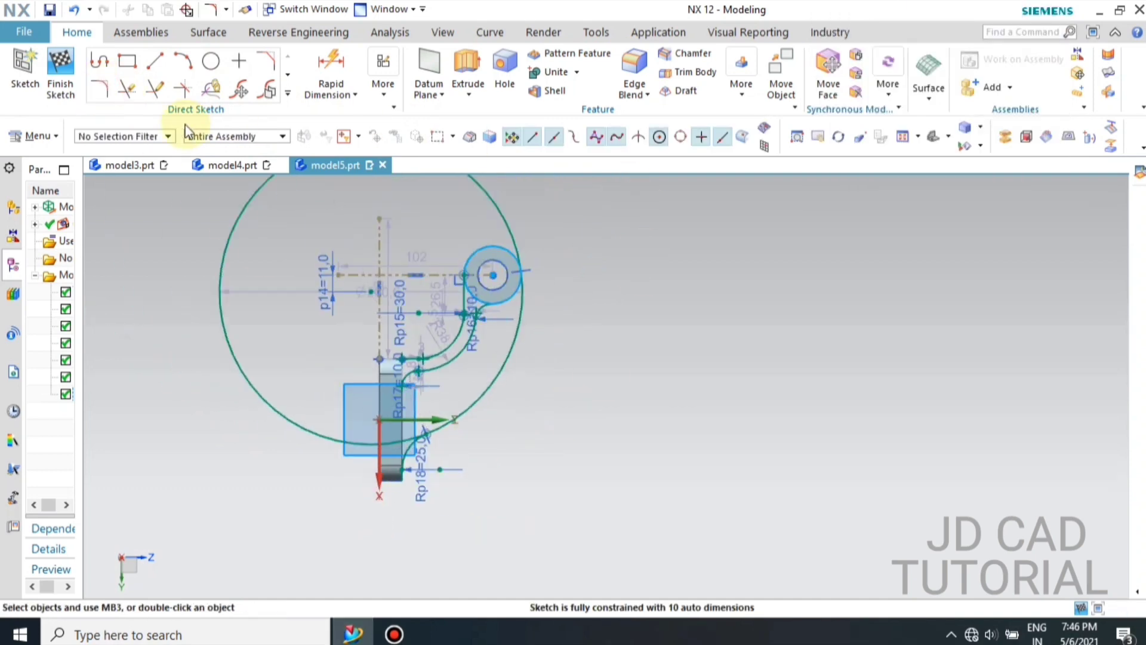
Trim away the unneeded part of the large circle, keeping only the arc between the cylinder and the 25 mm fillet
{"action": "left_click", "coordinate": [127, 92]}
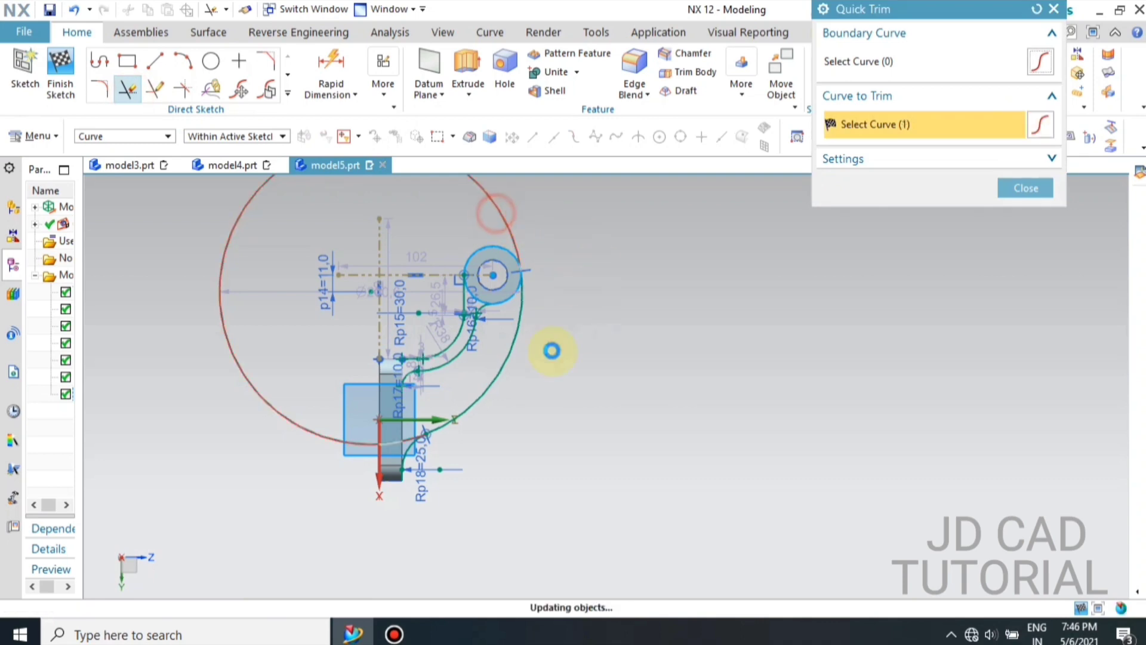
{"action": "scroll", "coordinate": [416, 465], "scroll_direction": "up", "scroll_amount": 7}
{"action": "scroll", "coordinate": [360, 480], "scroll_direction": "down", "scroll_amount": 6}
{"action": "scroll", "coordinate": [446, 435], "scroll_direction": "up", "scroll_amount": 2}
{"action": "key", "text": "Escape"}
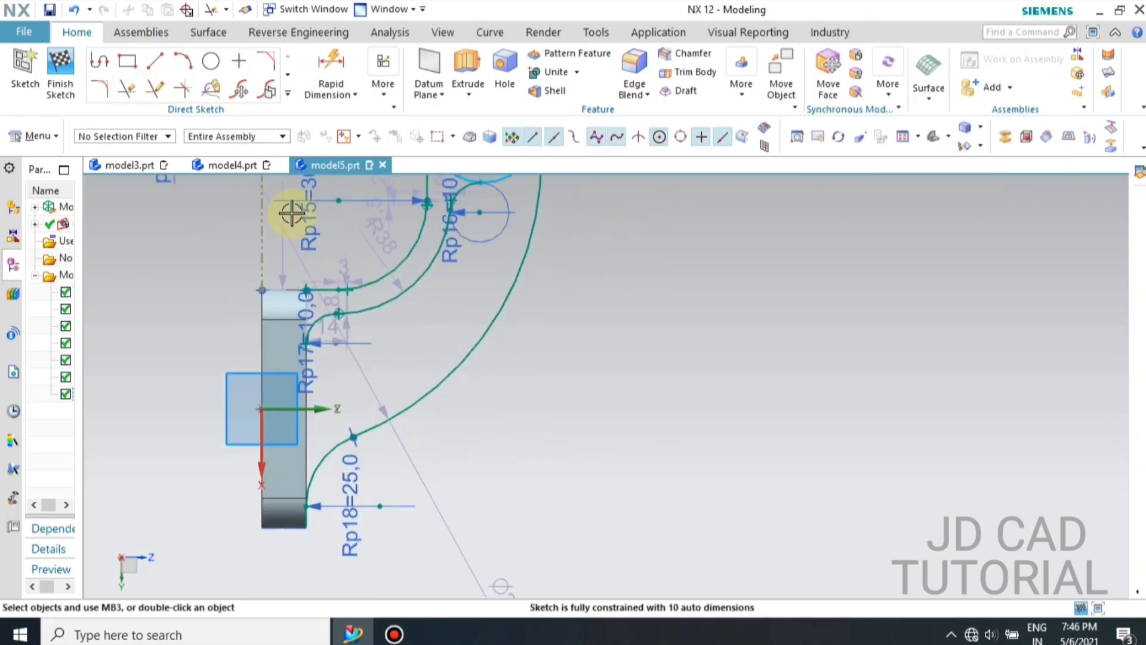
Draw a line about 56 mm long on the plate's face between the 10 mm and 25 mm fillets, and delete the leftover segment beyond it
{"action": "left_click", "coordinate": [152, 67]}
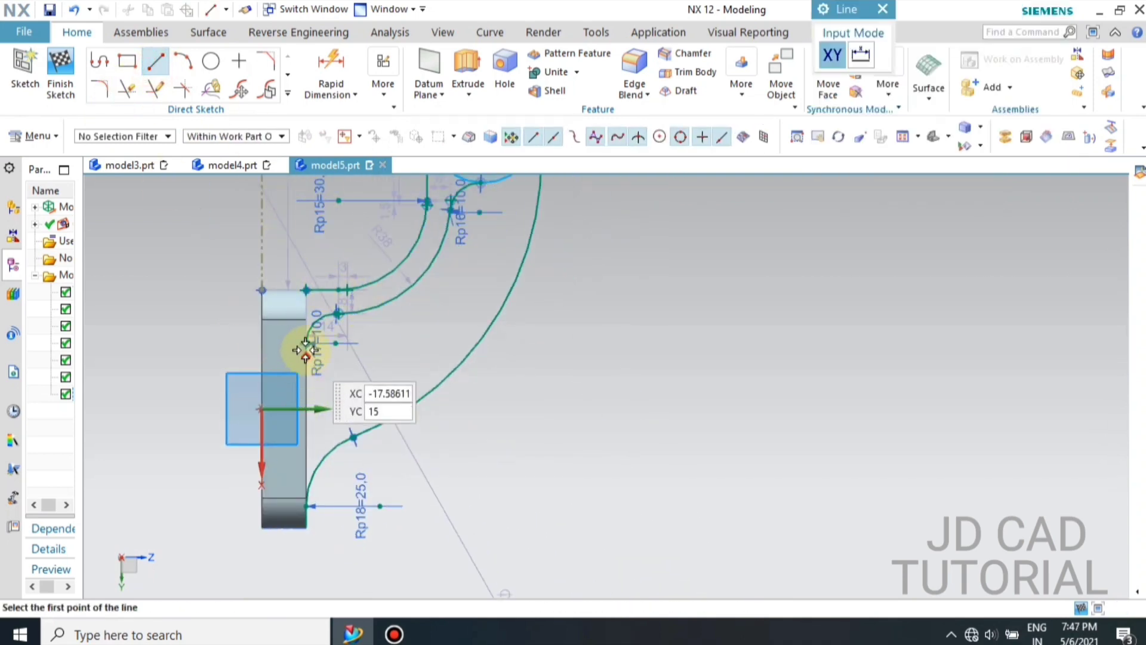
{"action": "left_click", "coordinate": [702, 137]}
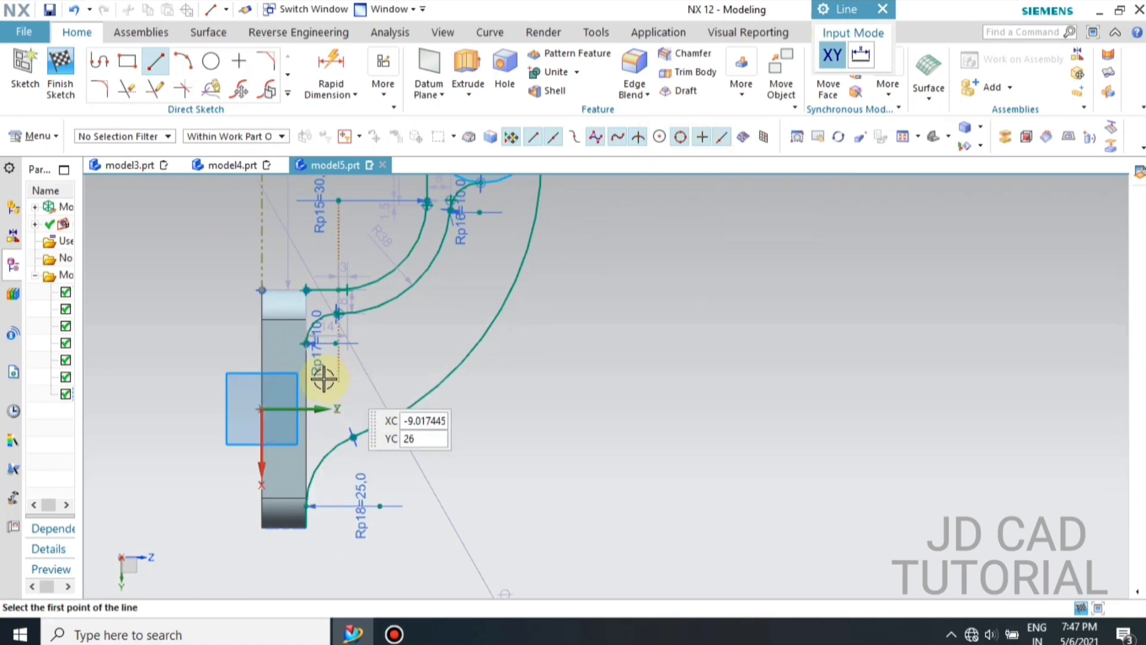
{"action": "left_click", "coordinate": [306, 343]}
{"action": "scroll", "coordinate": [303, 509], "scroll_direction": "up", "scroll_amount": 5}
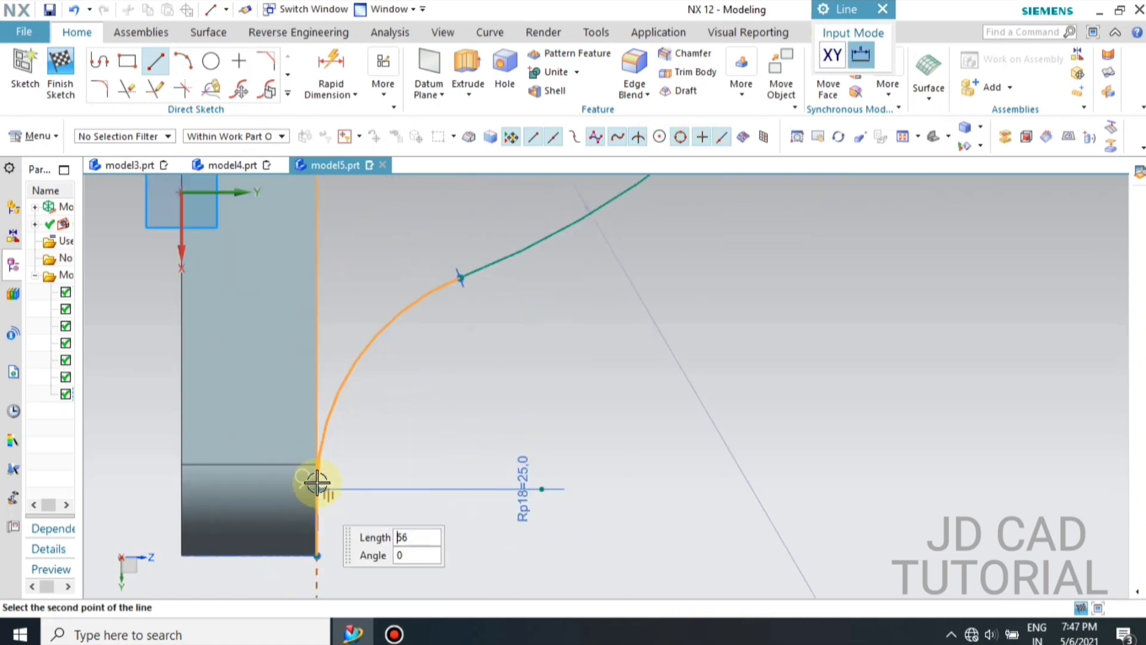
{"action": "key", "text": "Escape"}
{"action": "left_click", "coordinate": [317, 541]}
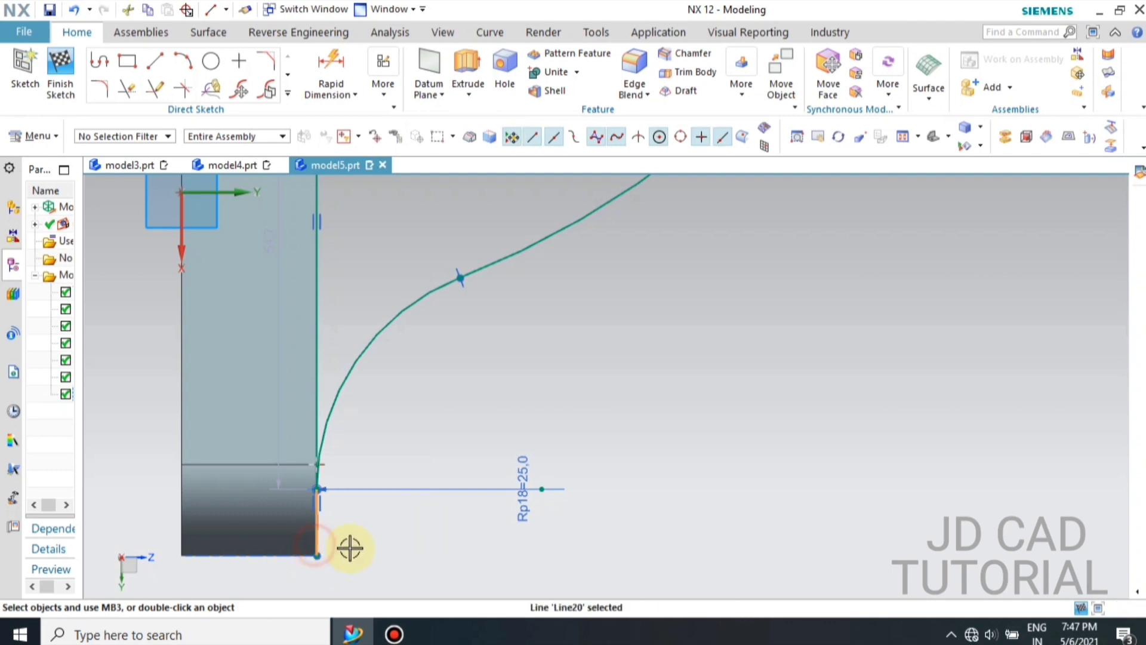
{"action": "key", "text": "Delete"}
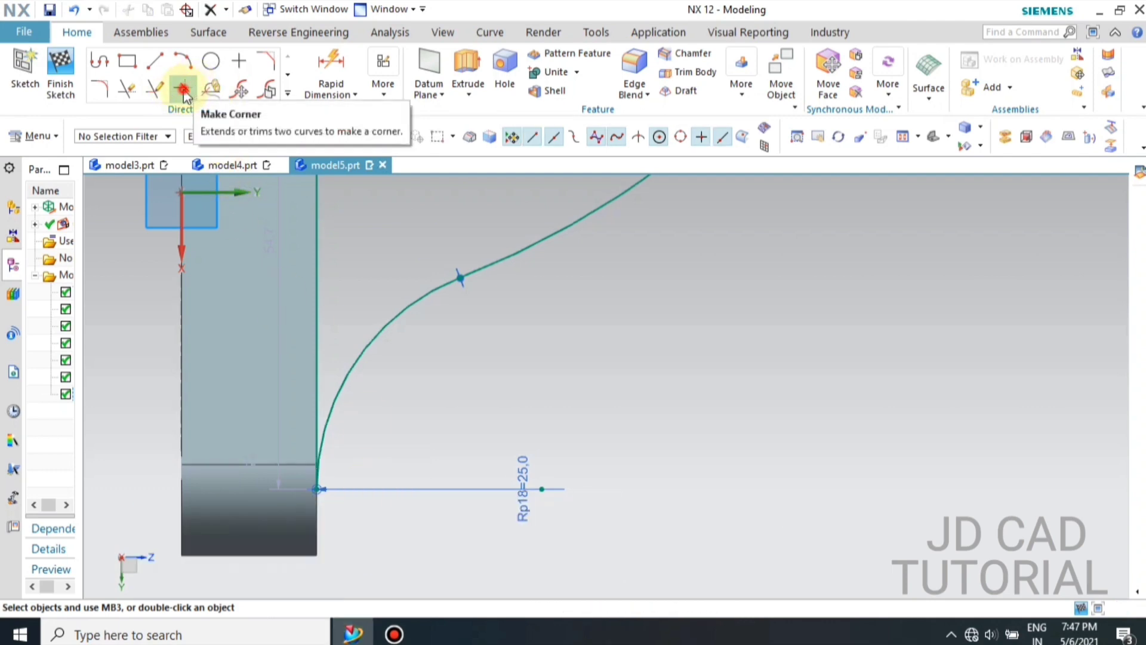
Make corners where the plate-face line meets the 25 mm fillet and the lower 10 mm fillet
{"action": "left_click", "coordinate": [180, 89]}
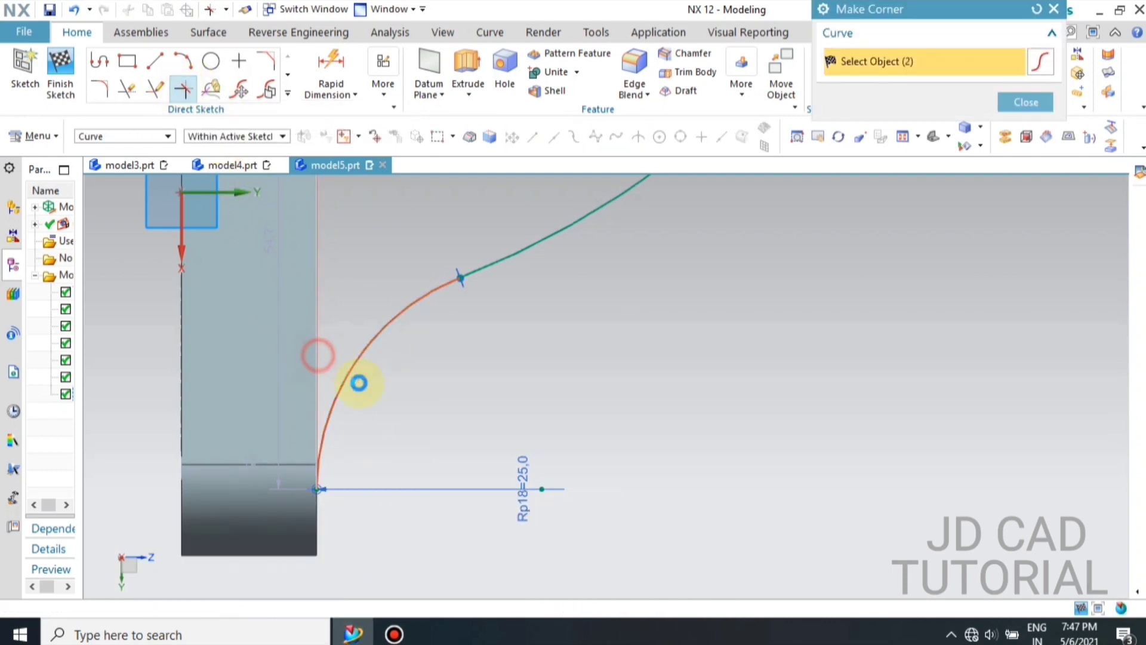
{"action": "scroll", "coordinate": [353, 461], "scroll_direction": "down", "scroll_amount": 6}
{"action": "scroll", "coordinate": [341, 340], "scroll_direction": "up", "scroll_amount": 5}
{"action": "left_click", "coordinate": [342, 344]}
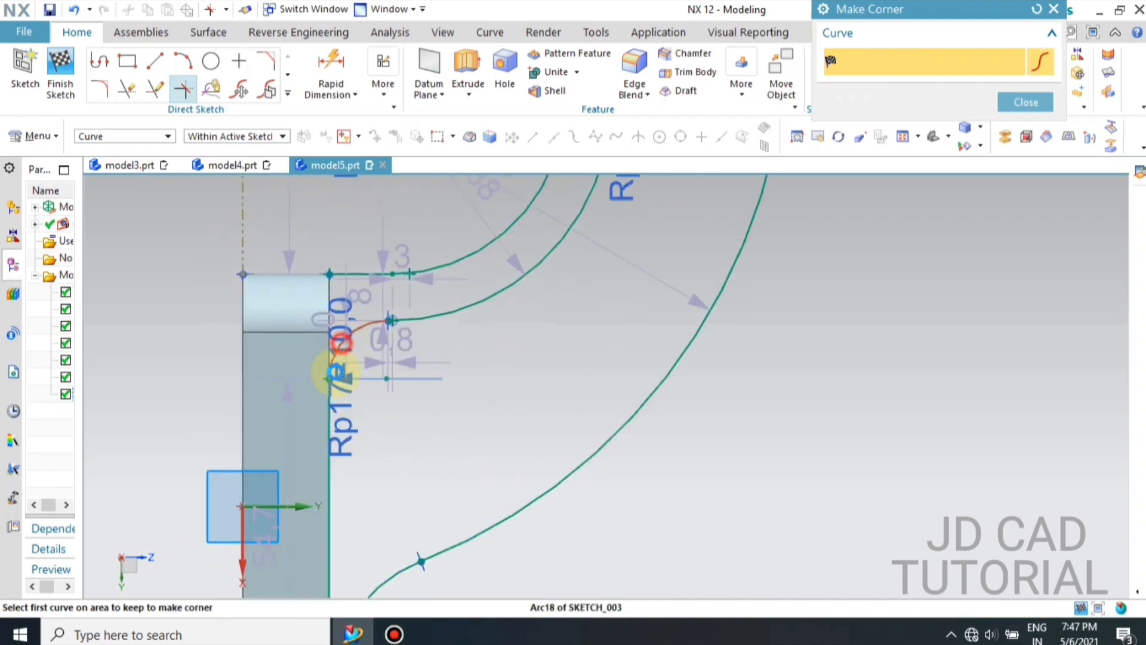
{"action": "left_click", "coordinate": [329, 400]}
{"action": "scroll", "coordinate": [351, 374], "scroll_direction": "down", "scroll_amount": 4}
{"action": "scroll", "coordinate": [481, 302], "scroll_direction": "up", "scroll_amount": 6}
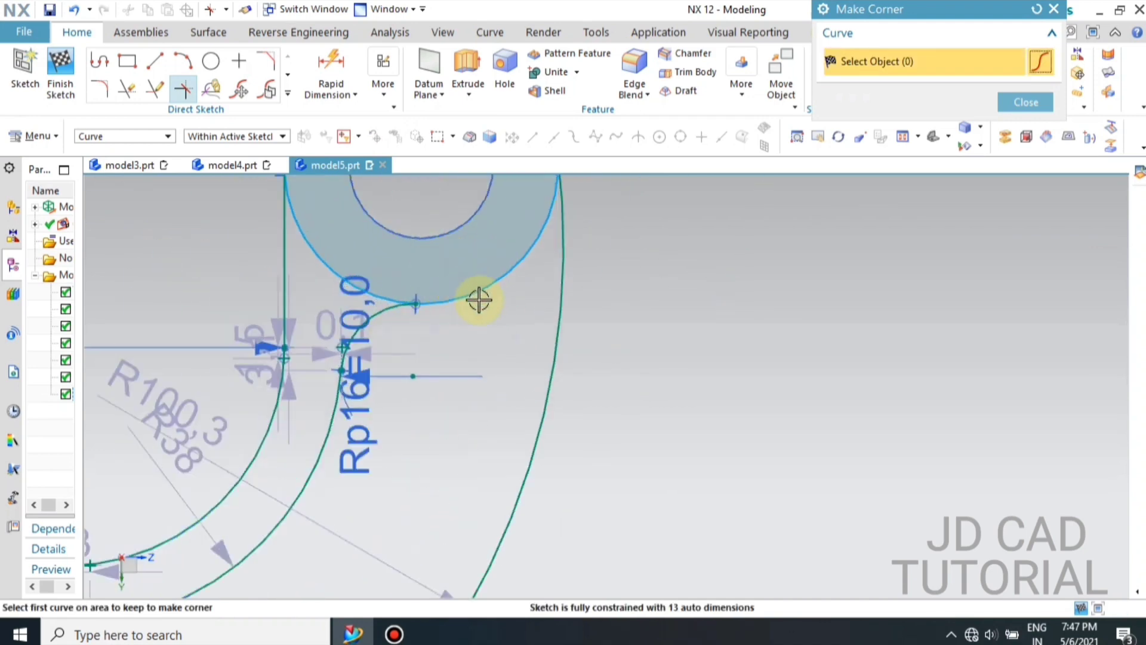
{"action": "scroll", "coordinate": [382, 363], "scroll_direction": "down", "scroll_amount": 4}
{"action": "key", "text": "Escape"}
{"action": "scroll", "coordinate": [480, 261], "scroll_direction": "up", "scroll_amount": 1}
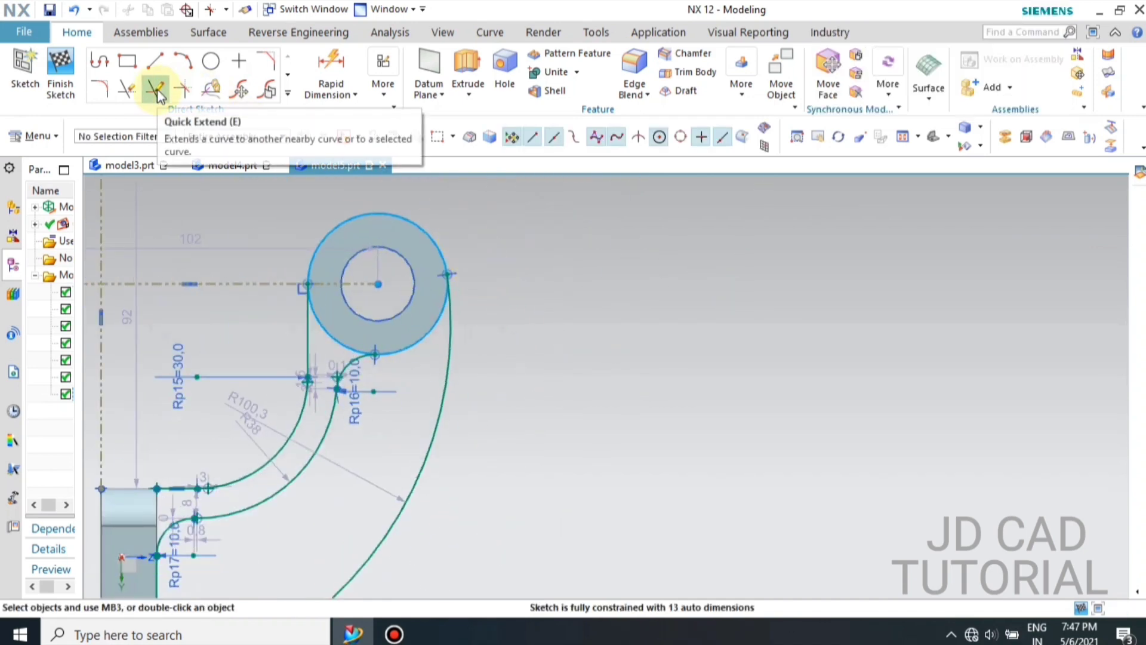
Trim the projected cylinder circle to the arc between the 10 mm fillet and the large arc, and finish the sketch
{"action": "left_click", "coordinate": [127, 90]}
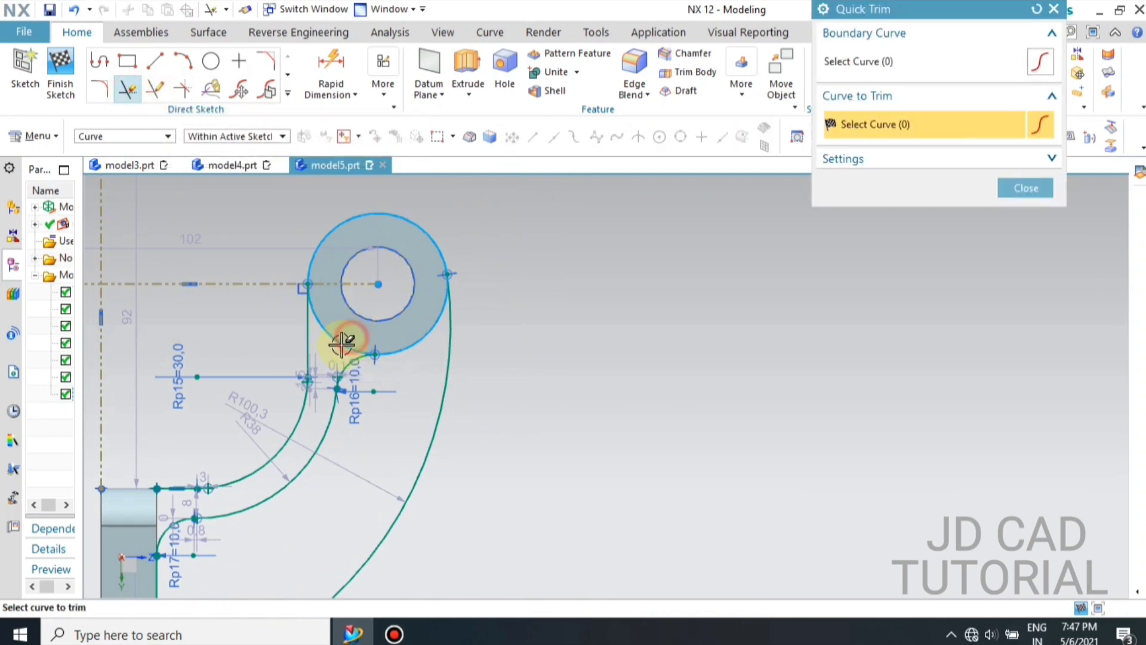
{"action": "key", "text": "Escape"}
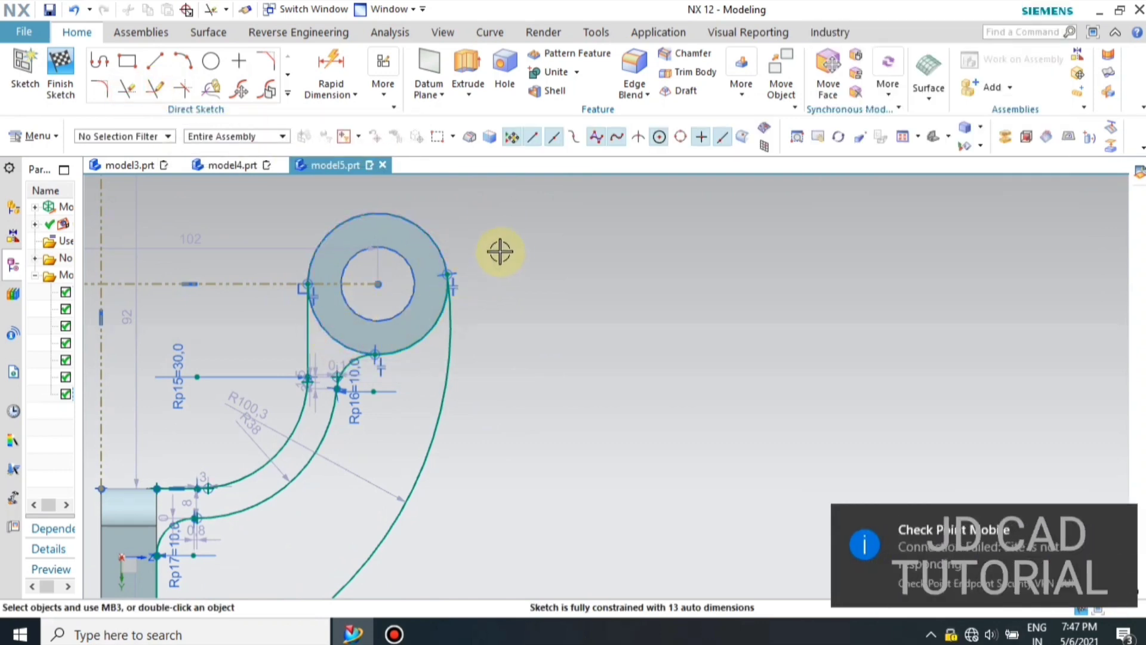
{"action": "scroll", "coordinate": [481, 247], "scroll_direction": "down", "scroll_amount": 5}
{"action": "left_click", "coordinate": [67, 68]}
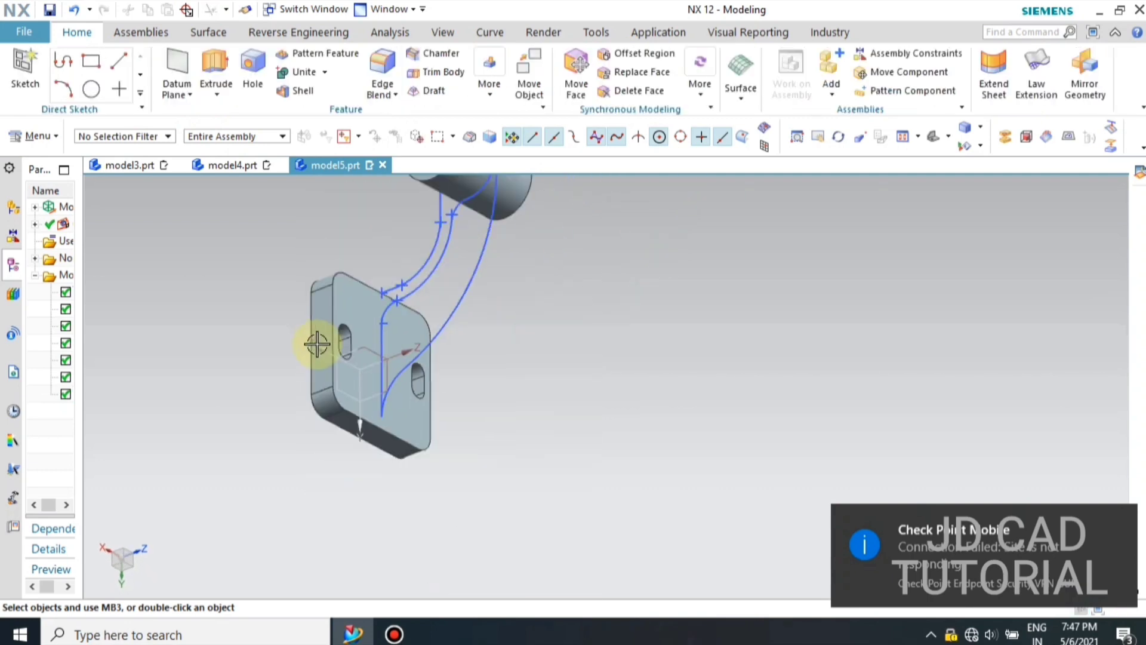
Extrude the closed rib profile symmetrically with a 4 mm distance, uniting it with the existing body
{"action": "mouse_move", "coordinate": [314, 340]}
{"action": "middle_mouse_down"}
{"action": "mouse_move", "coordinate": [504, 305]}
{"action": "mouse_move", "coordinate": [456, 269]}
{"action": "mouse_move", "coordinate": [467, 283]}
{"action": "middle_mouse_up"}
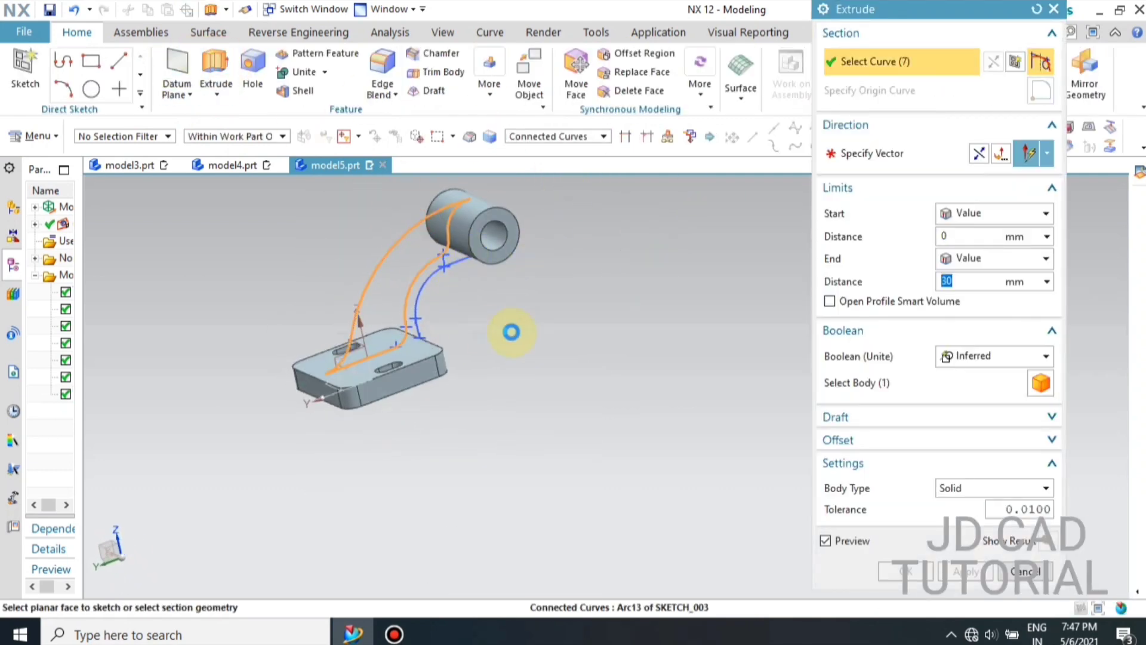
{"action": "left_click", "coordinate": [947, 236]}
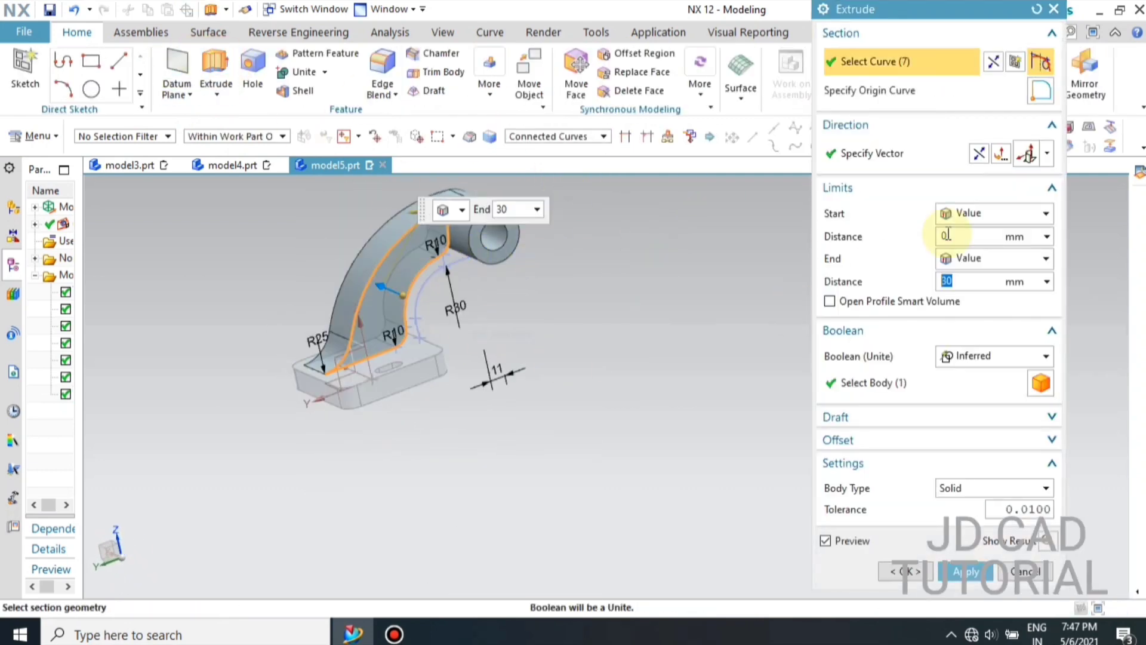
{"action": "double_click", "coordinate": [976, 281]}
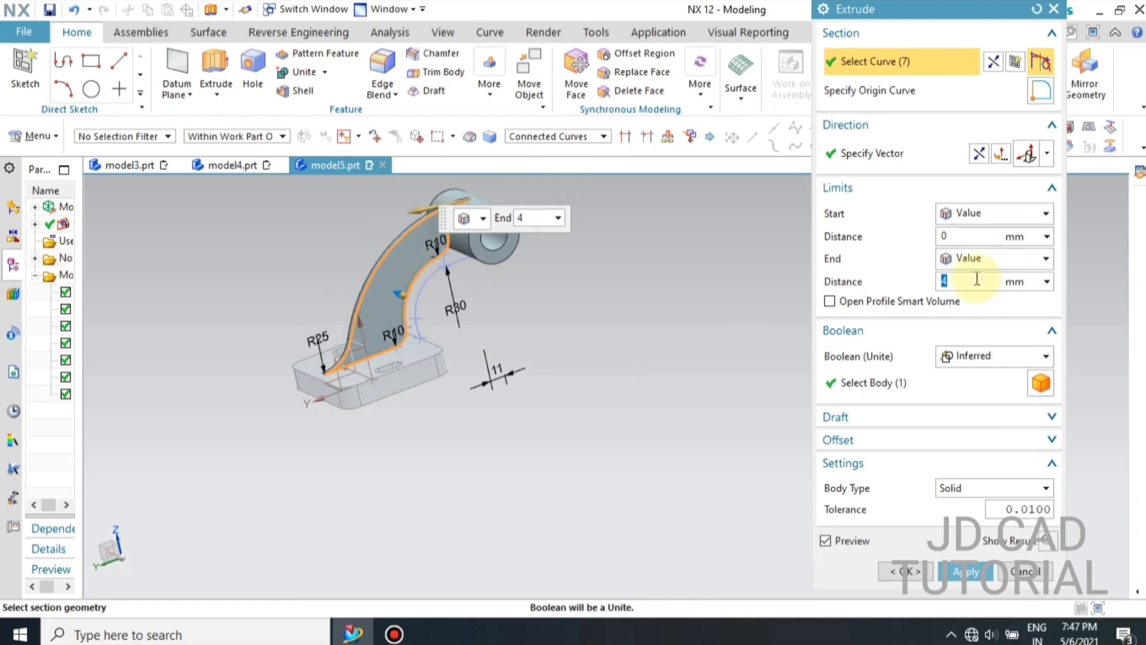
{"action": "left_click", "coordinate": [986, 190]}
{"action": "left_click", "coordinate": [985, 218]}
{"action": "left_click", "coordinate": [993, 187]}
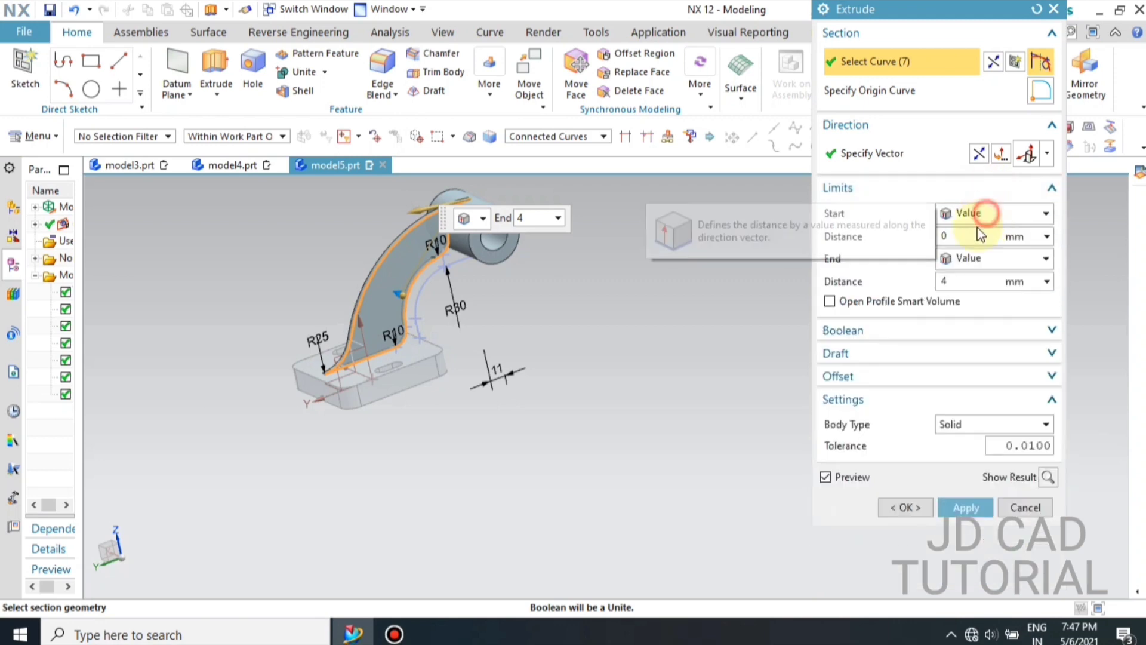
{"action": "left_click", "coordinate": [985, 213]}
{"action": "left_click", "coordinate": [973, 250]}
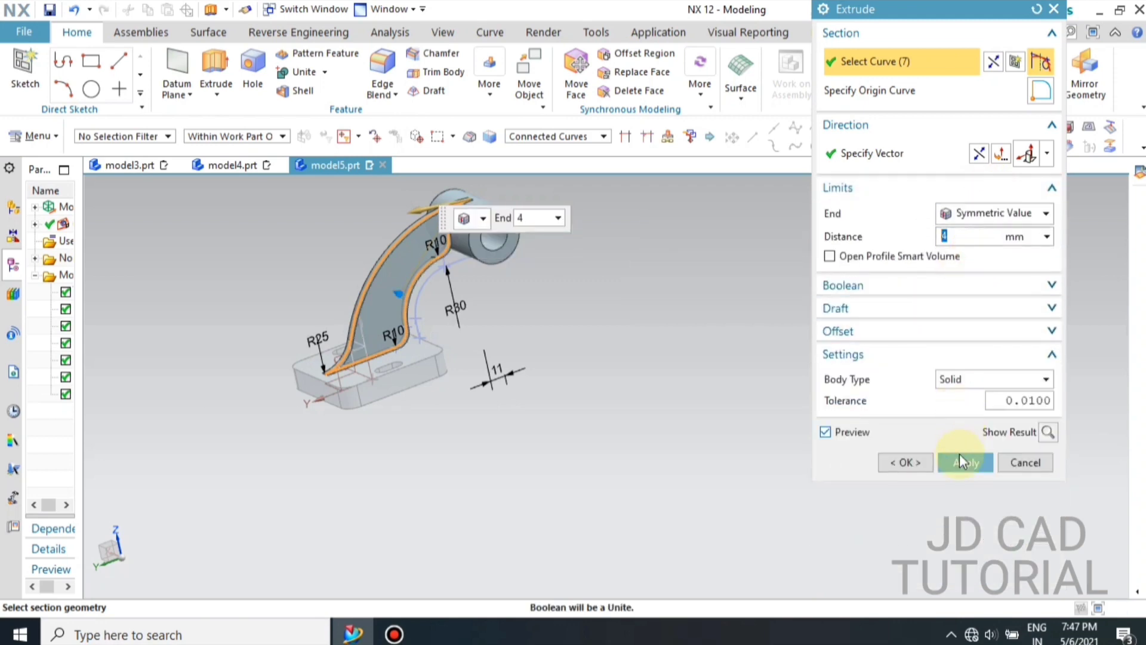
{"action": "left_click", "coordinate": [959, 461]}
{"action": "key", "text": "Escape"}
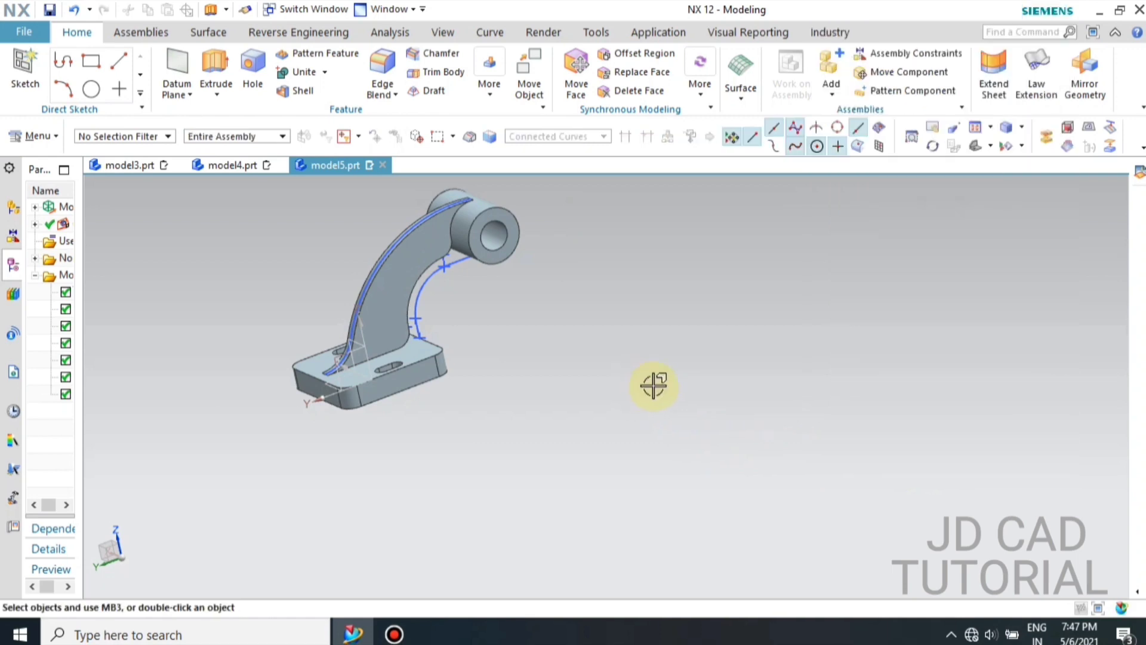
Reopen the arm and rib sketch for editing
{"action": "middle_click_drag", "start_coordinate": [654, 386], "coordinate": [671, 404]}
{"action": "scroll", "coordinate": [418, 206], "scroll_direction": "up", "scroll_amount": 5}
{"action": "scroll", "coordinate": [564, 322], "scroll_direction": "down", "scroll_amount": 5}
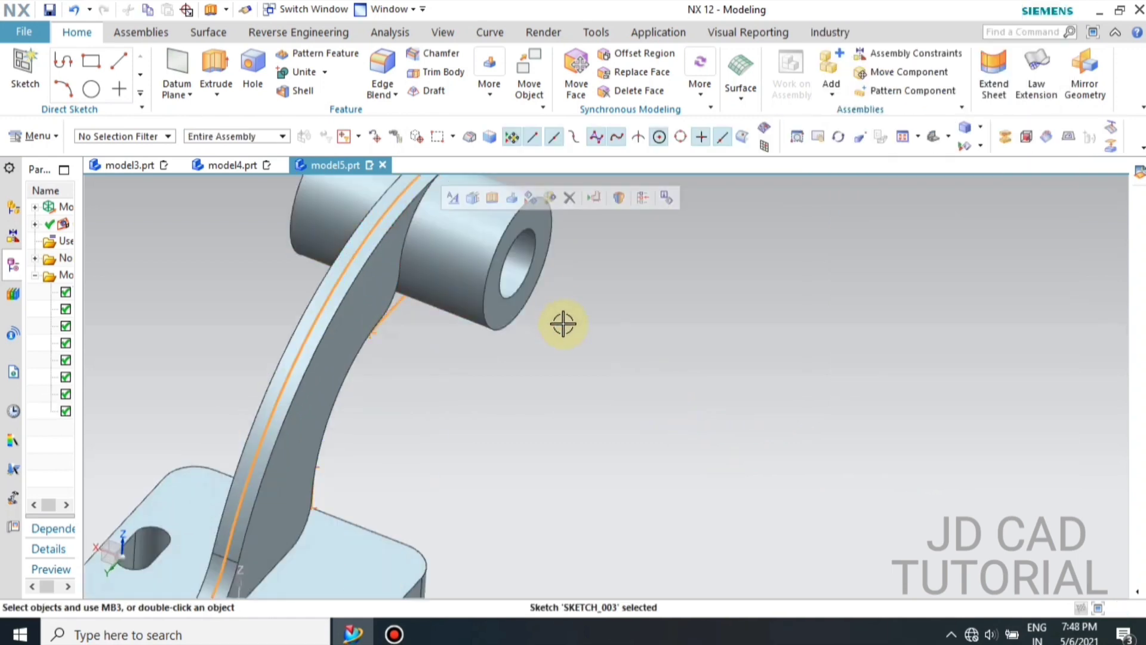
{"action": "middle_click_drag", "start_coordinate": [563, 322], "coordinate": [504, 352]}
{"action": "double_click", "coordinate": [504, 341]}
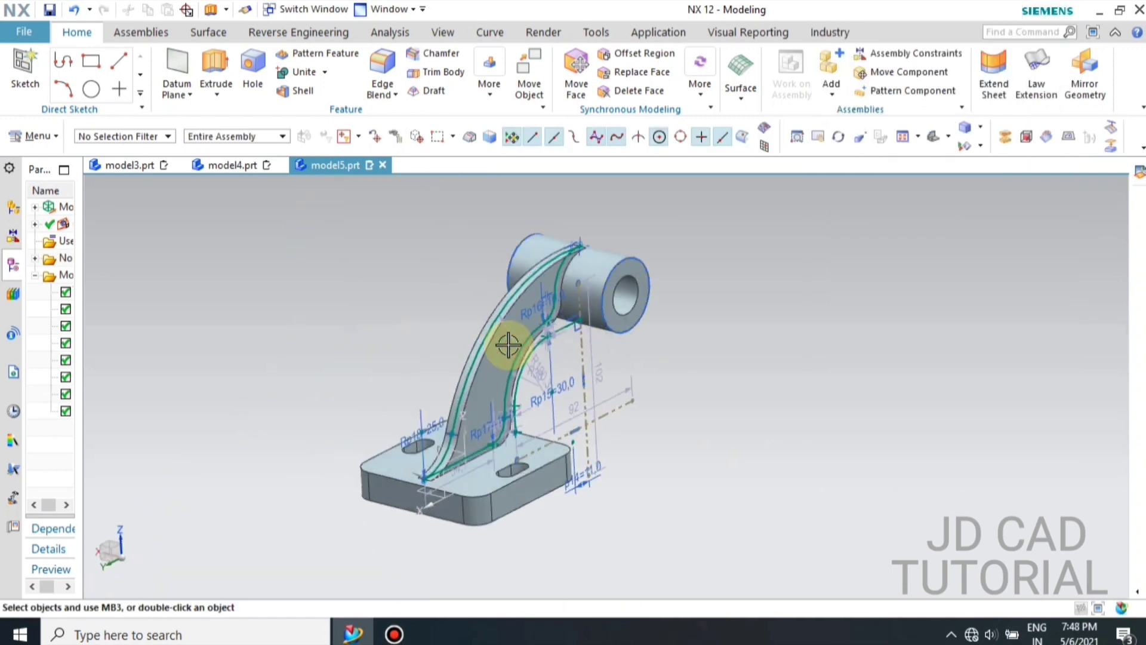
{"action": "scroll", "coordinate": [525, 302], "scroll_direction": "up", "scroll_amount": 3}
{"action": "scroll", "coordinate": [472, 299], "scroll_direction": "down", "scroll_amount": 5}
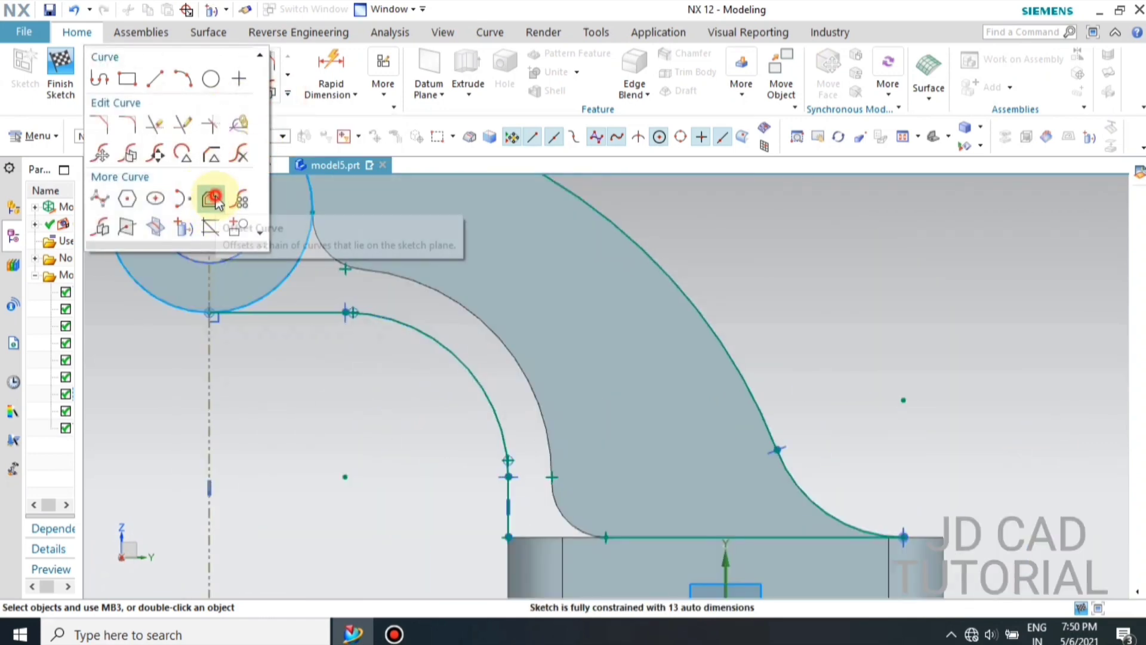
Offset the inner 30 mm radius arc outward by 8 mm, and delete the offset dimension
{"action": "left_click", "coordinate": [211, 199]}
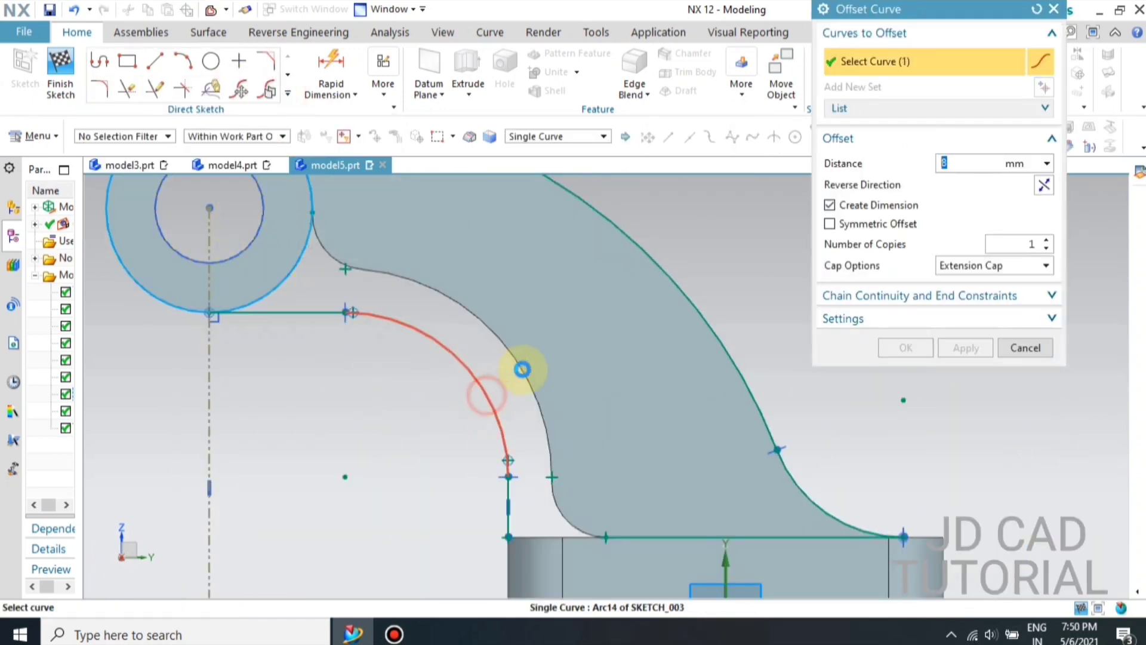
{"action": "left_click", "coordinate": [959, 352]}
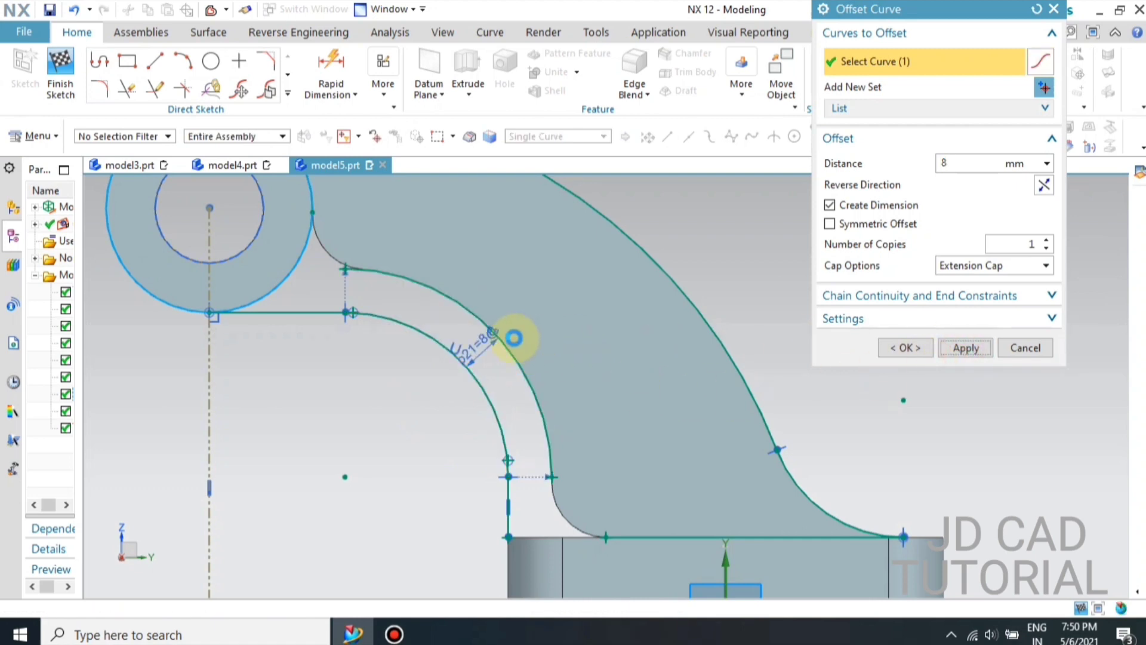
{"action": "right_click", "coordinate": [492, 331]}
{"action": "left_click", "coordinate": [523, 317]}
{"action": "scroll", "coordinate": [491, 334], "scroll_direction": "down", "scroll_amount": 1}
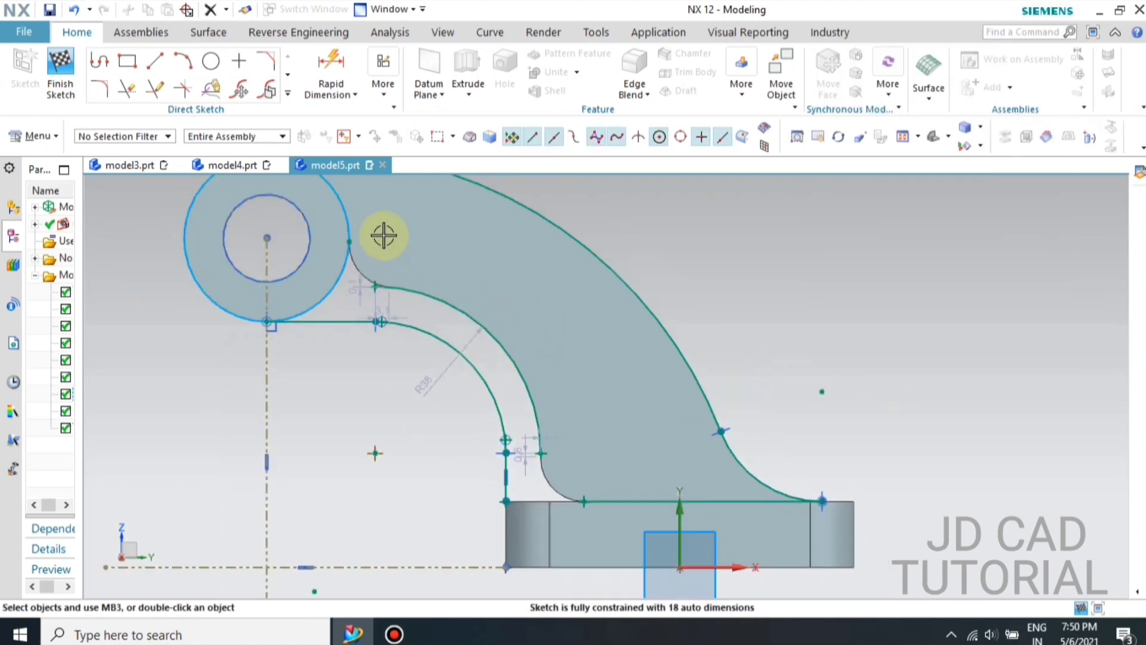
Fillet the offset arc to the projected cylinder circle with a 10 mm radius
{"action": "scroll", "coordinate": [383, 236], "scroll_direction": "up", "scroll_amount": 2}
{"action": "left_click", "coordinate": [99, 89]}
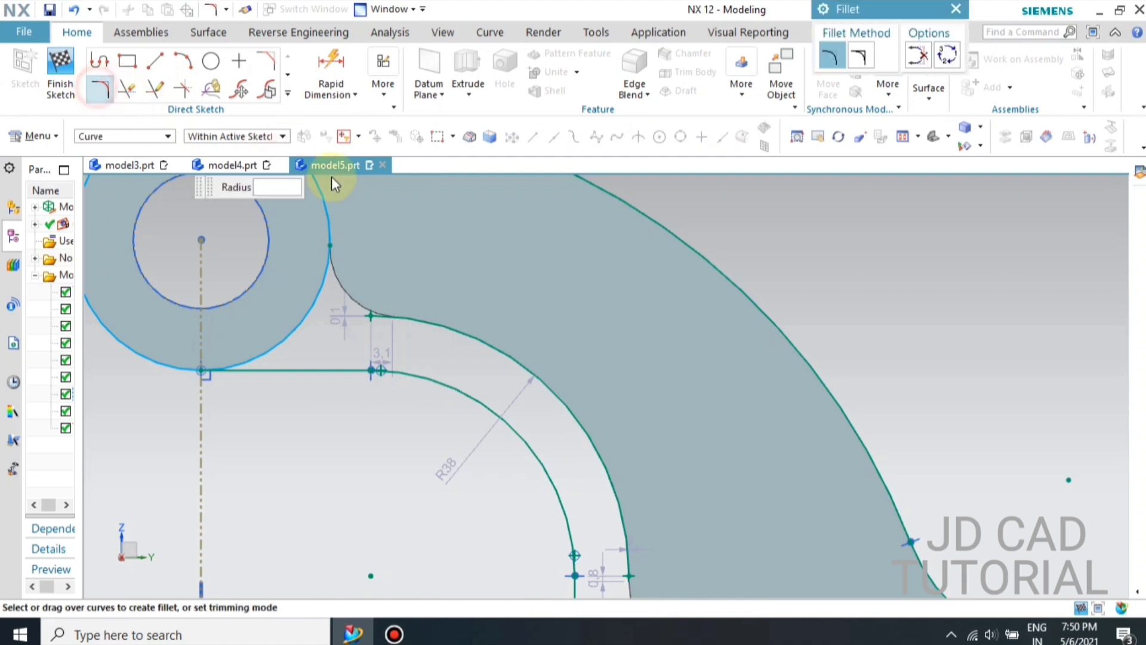
{"action": "left_click", "coordinate": [376, 312]}
{"action": "left_click", "coordinate": [326, 280]}
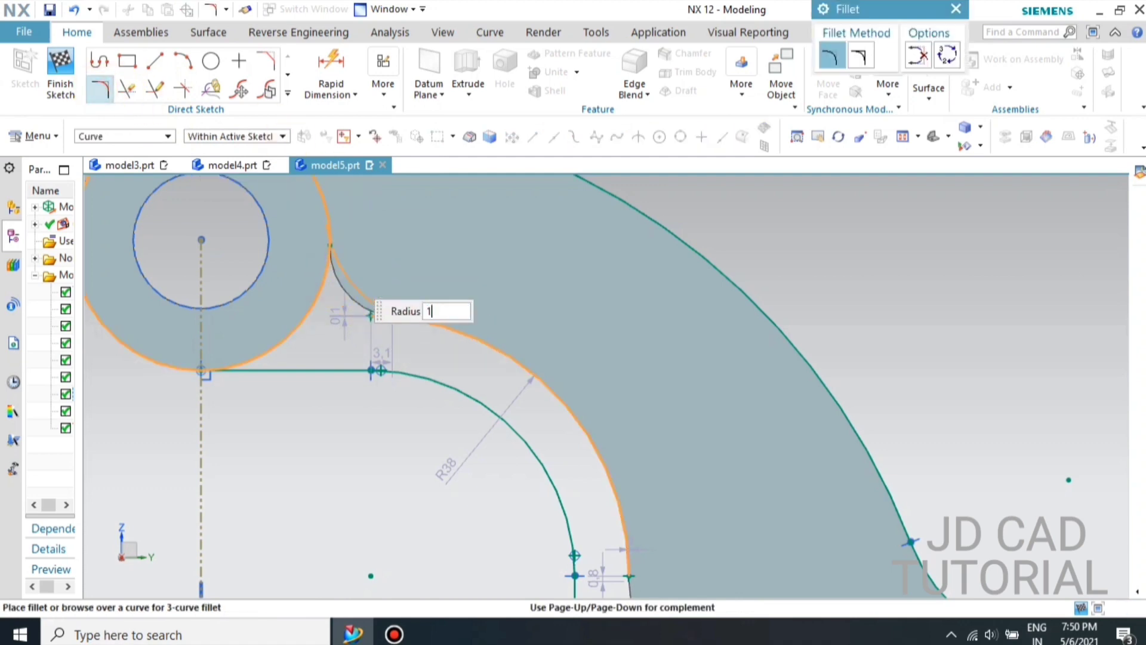
{"action": "left_click", "coordinate": [346, 270]}
Fillet the offset arc to the line on the base plate's face with a 10 mm radius
{"action": "scroll", "coordinate": [351, 235], "scroll_direction": "down", "scroll_amount": 2}
{"action": "scroll", "coordinate": [474, 341], "scroll_direction": "up", "scroll_amount": 3}
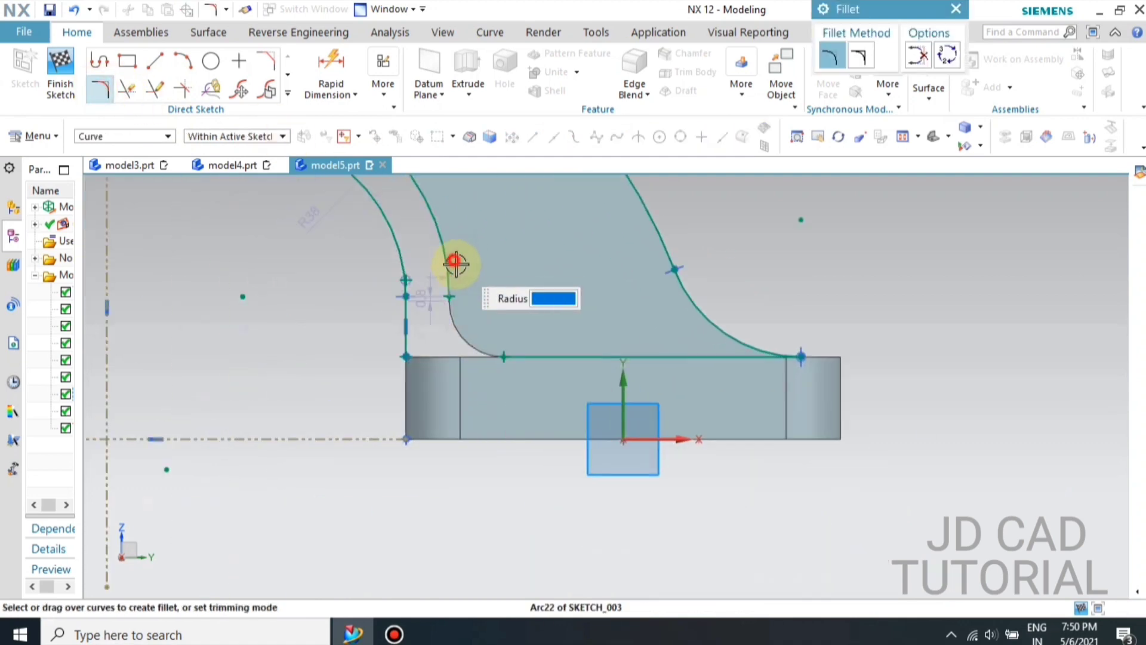
{"action": "left_click", "coordinate": [510, 361]}
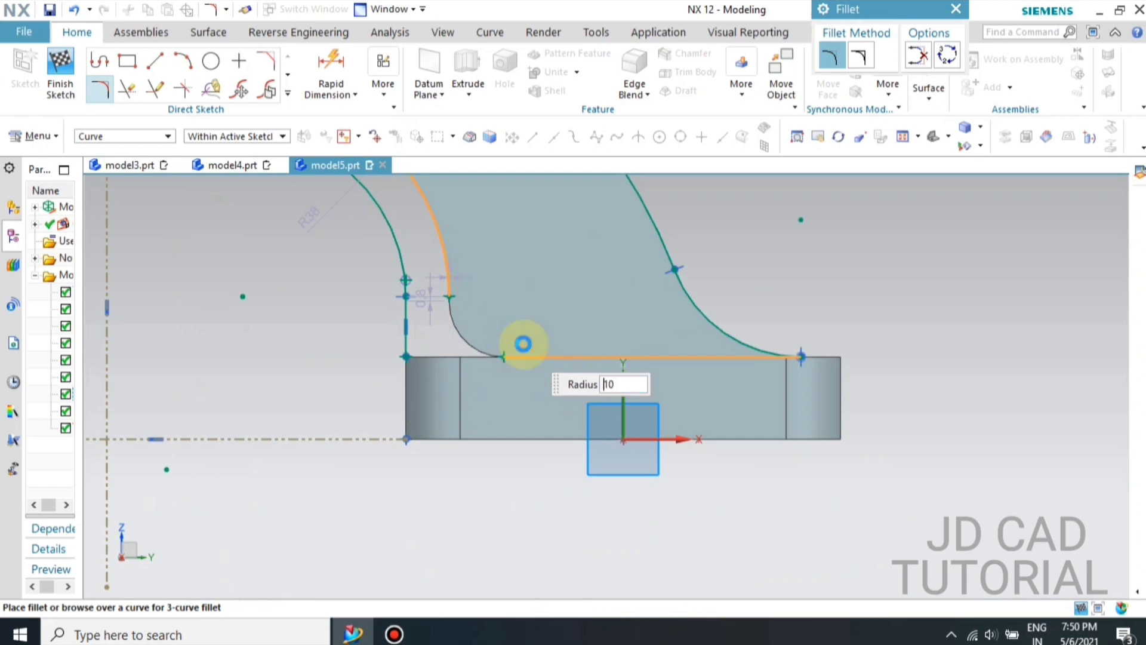
{"action": "key", "text": "Escape"}
Hide the line on the plate's face that runs from the lower 10 mm fillet towards the 25 mm fillet
{"action": "scroll", "coordinate": [495, 346], "scroll_direction": "up", "scroll_amount": 4}
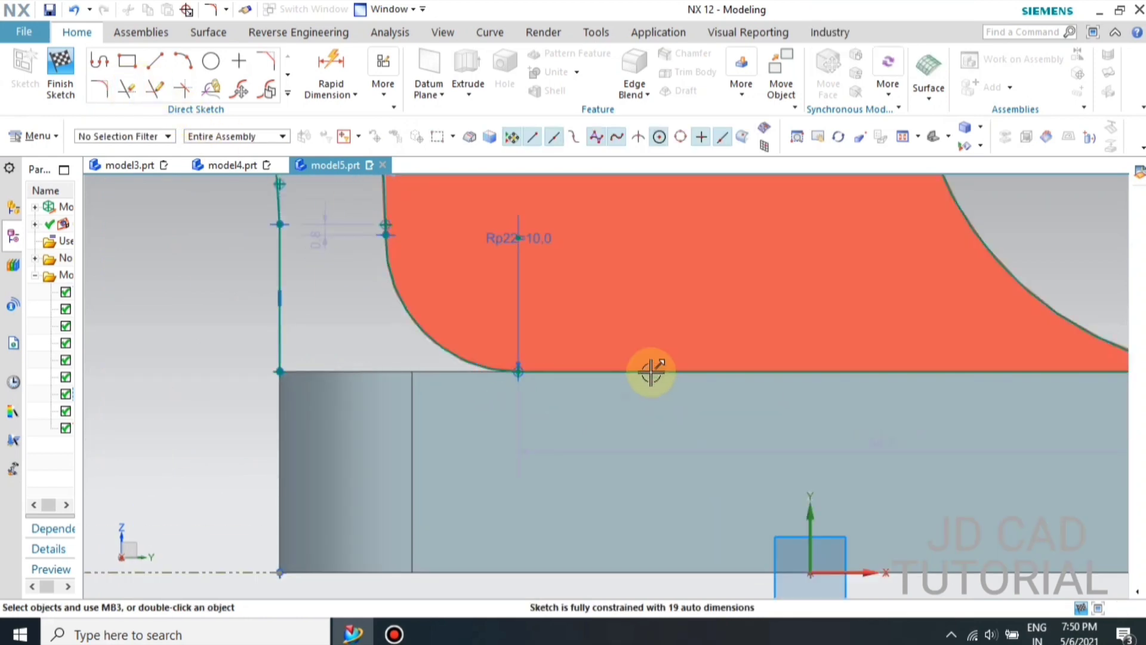
{"action": "right_click", "coordinate": [652, 371]}
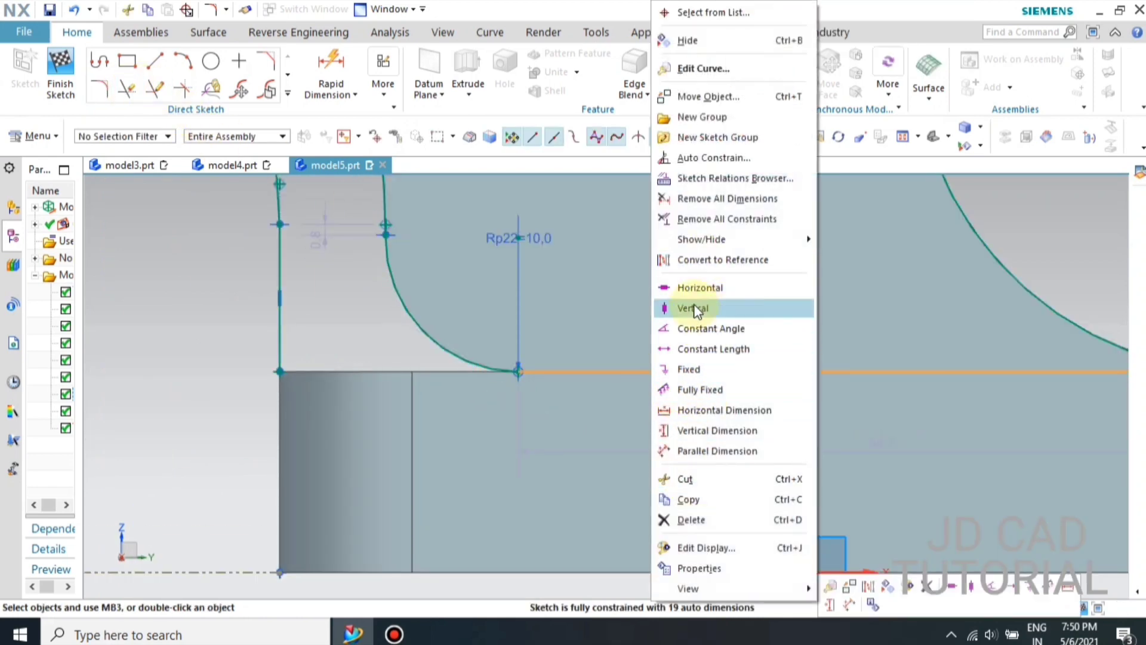
{"action": "right_click", "coordinate": [639, 371]}
{"action": "left_click", "coordinate": [678, 39]}
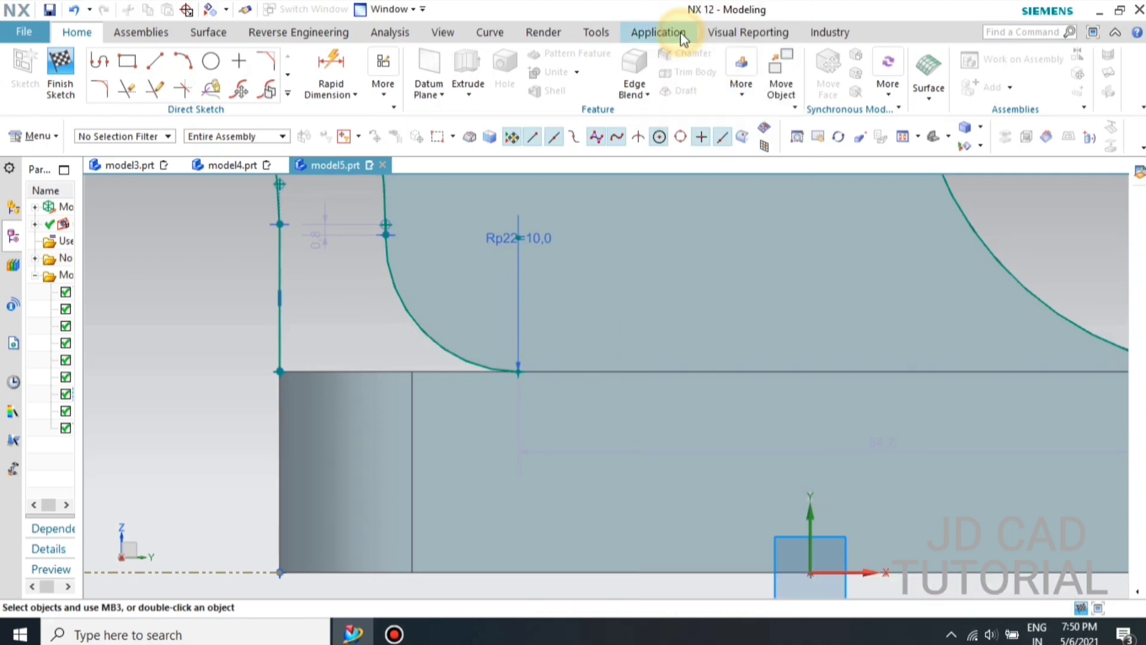
Draw an 18 mm horizontal line from the lower 10 mm fillet's end to the plate's upper corner at the inner arm line
{"action": "left_click", "coordinate": [155, 62]}
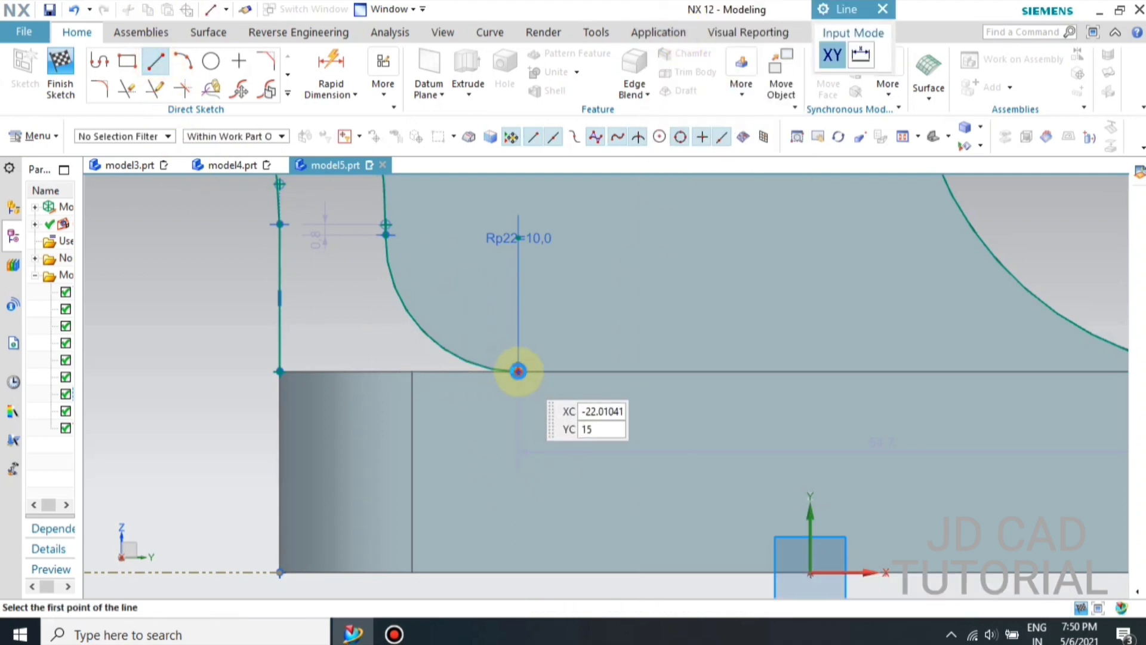
{"action": "left_click", "coordinate": [518, 372]}
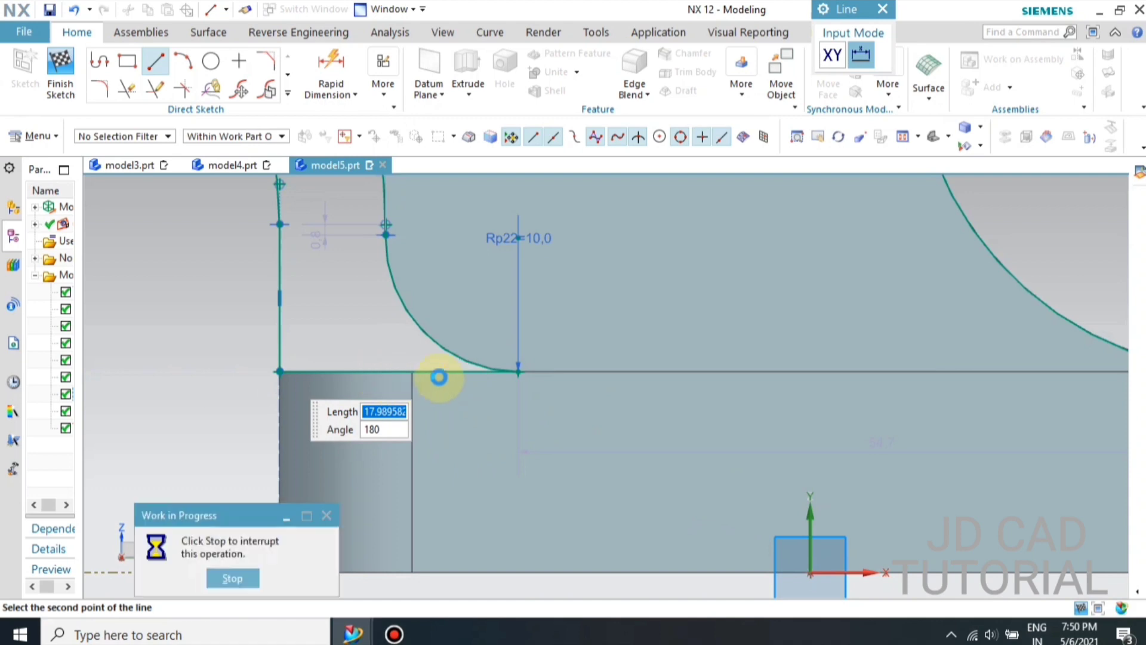
{"action": "key", "text": "Escape"}
{"action": "scroll", "coordinate": [460, 383], "scroll_direction": "down", "scroll_amount": 8}
{"action": "scroll", "coordinate": [369, 312], "scroll_direction": "up", "scroll_amount": 3}
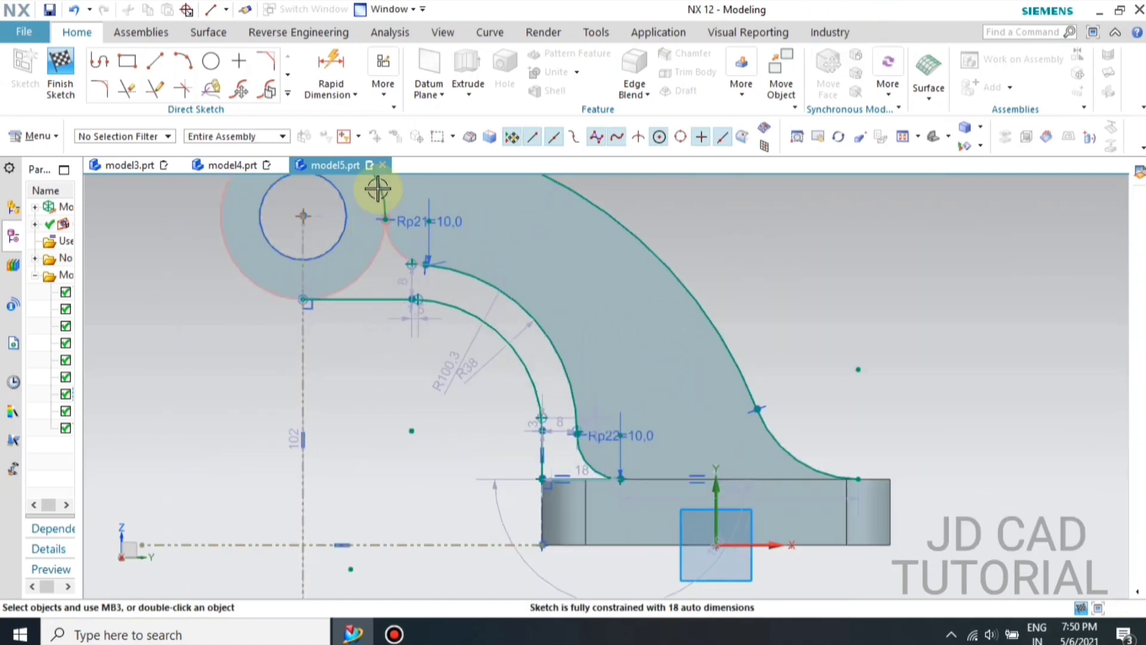
{"action": "scroll", "coordinate": [391, 266], "scroll_direction": "up", "scroll_amount": 2}
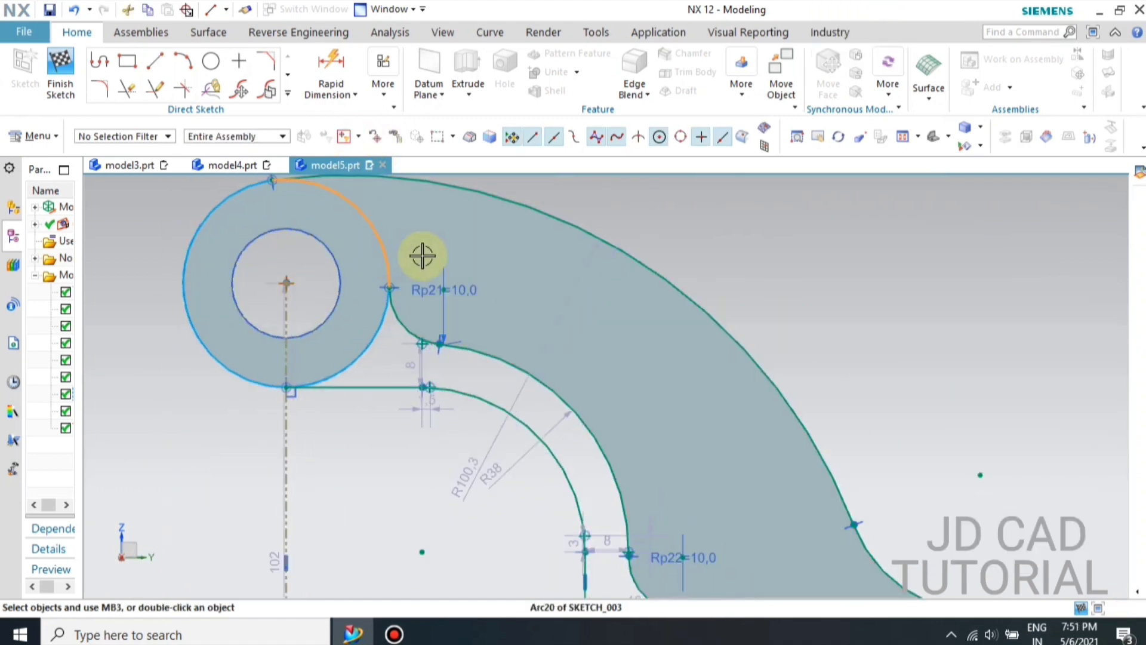
Hide the leftover arc on the cylinder's outer circle between the outer arm curve and the upper 10 mm fillet
{"action": "right_click", "coordinate": [384, 243]}
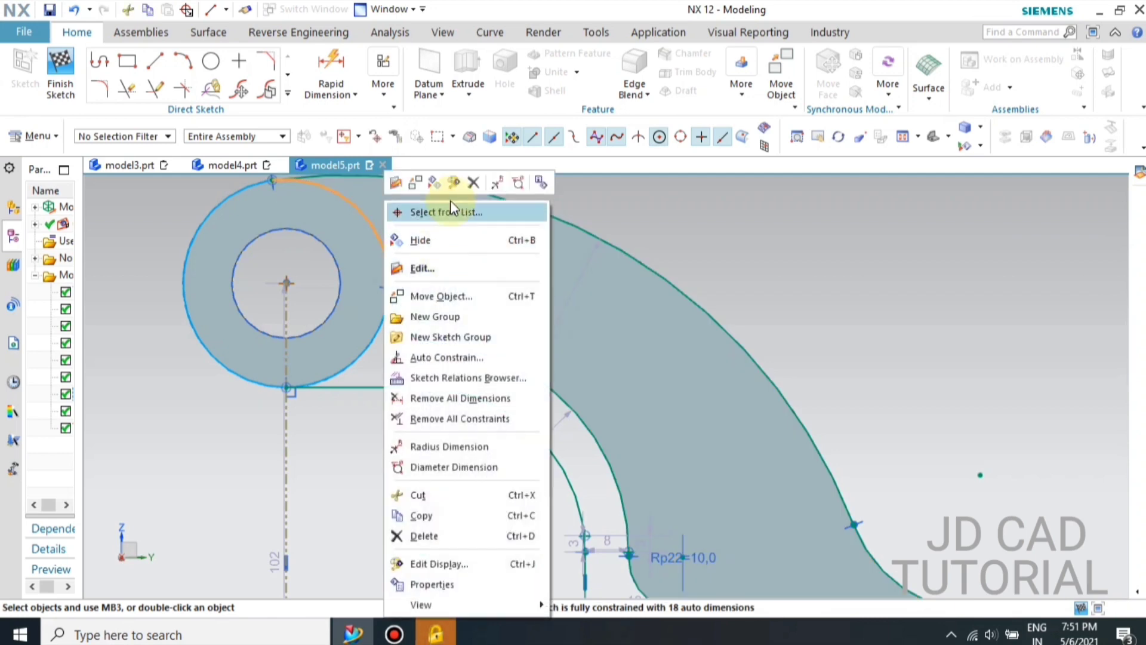
{"action": "left_click", "coordinate": [435, 181]}
{"action": "scroll", "coordinate": [436, 254], "scroll_direction": "down", "scroll_amount": 2}
{"action": "scroll", "coordinate": [425, 264], "scroll_direction": "up", "scroll_amount": 1}
{"action": "left_click", "coordinate": [398, 278]}
{"action": "scroll", "coordinate": [523, 258], "scroll_direction": "up", "scroll_amount": 1}
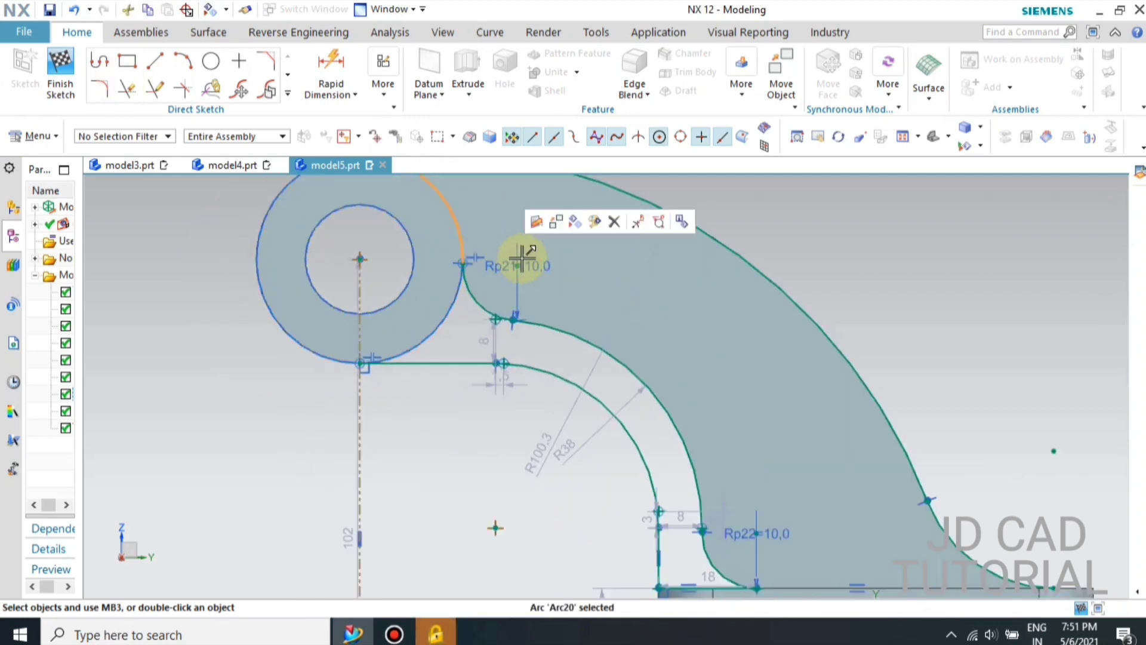
{"action": "left_click", "coordinate": [572, 223]}
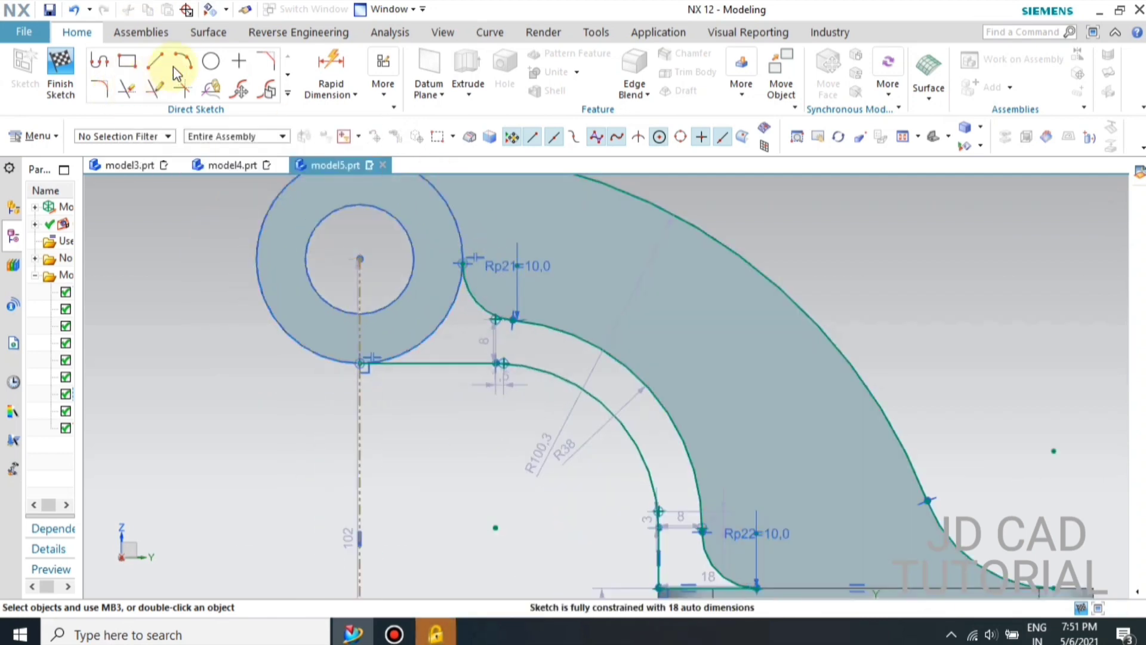
Draw an arc along the cylinder's outer circle from the upper fillet's end to the horizontal line's end, and finish the sketch
{"action": "left_click", "coordinate": [183, 61]}
{"action": "left_click", "coordinate": [438, 327]}
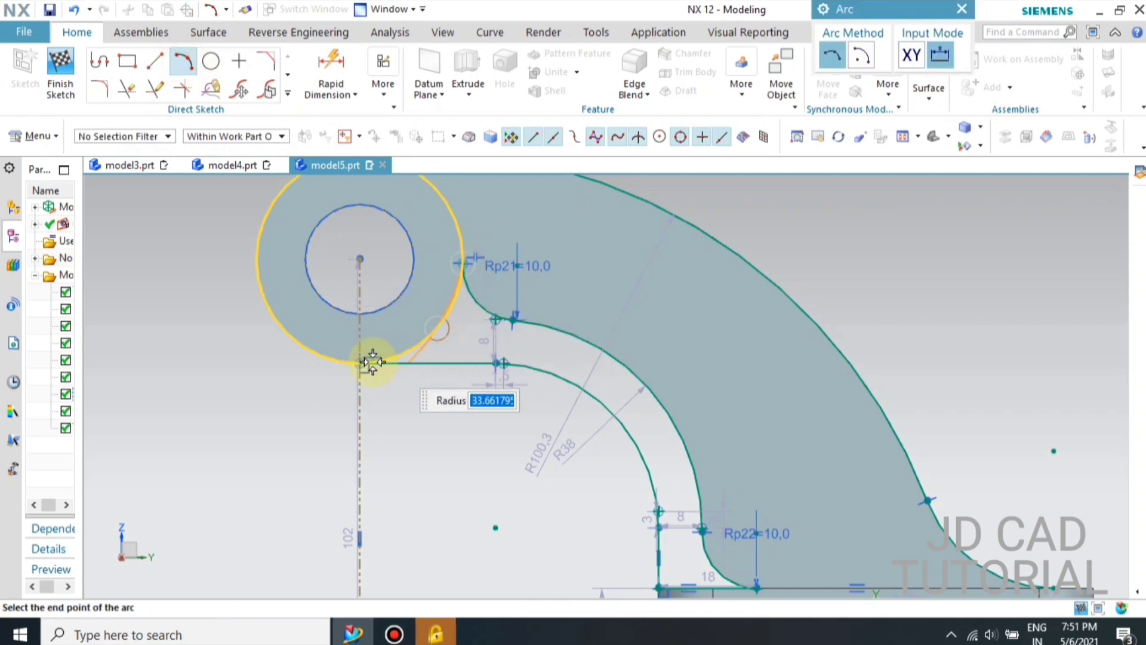
{"action": "key", "text": "Escape"}
{"action": "key", "text": "Escape"}
{"action": "scroll", "coordinate": [430, 278], "scroll_direction": "down", "scroll_amount": 6}
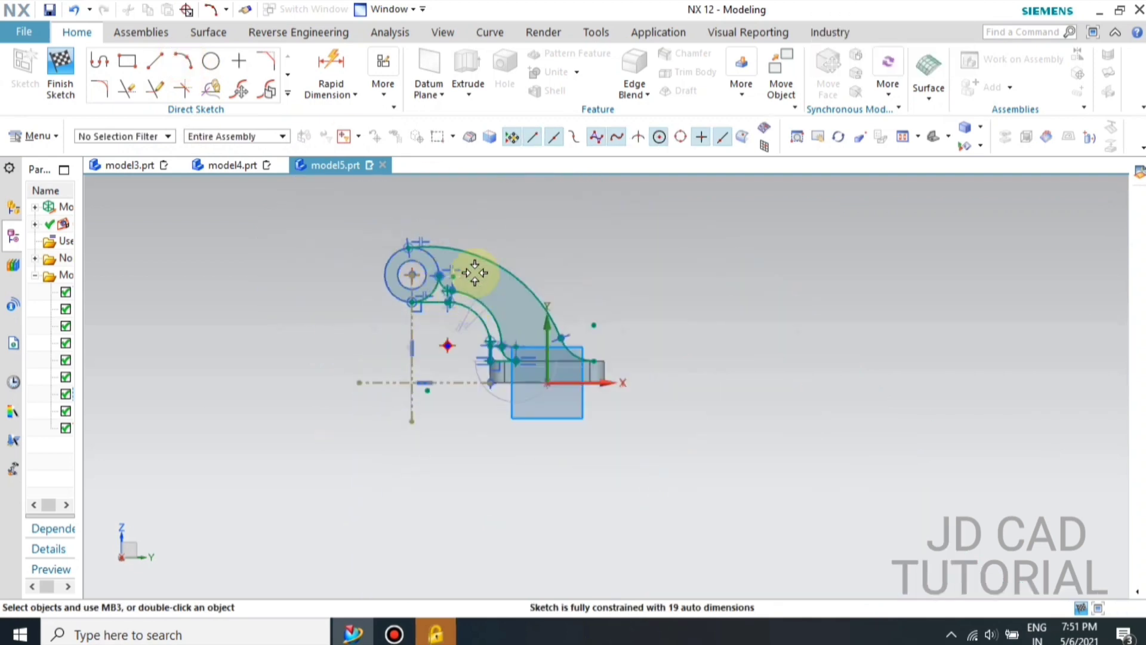
{"action": "key", "text": "ctrl+q"}
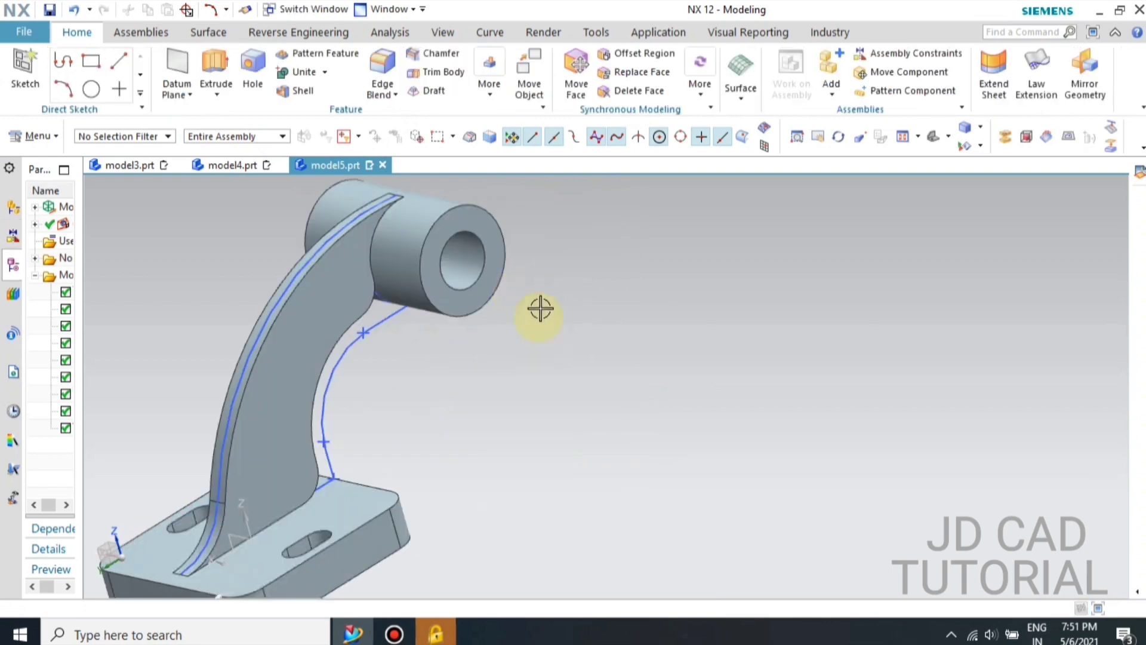
Extrude the closed curved arm profile with a symmetric distance of 20 mm
{"action": "middle_click_drag", "start_coordinate": [497, 325], "coordinate": [445, 302]}
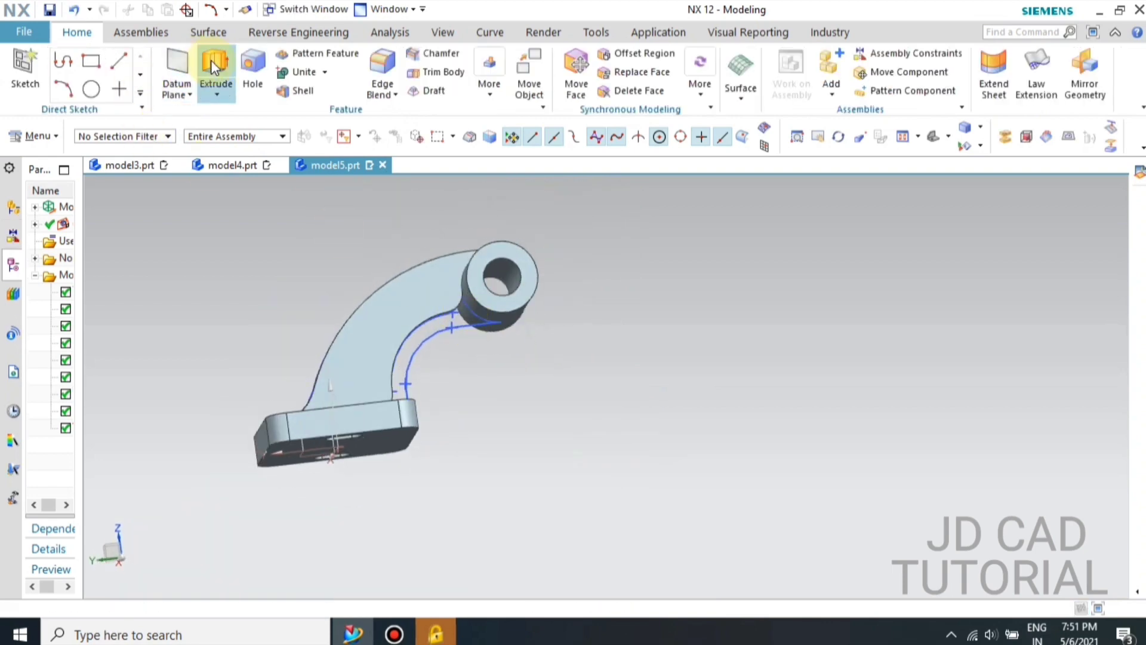
{"action": "left_click", "coordinate": [411, 344]}
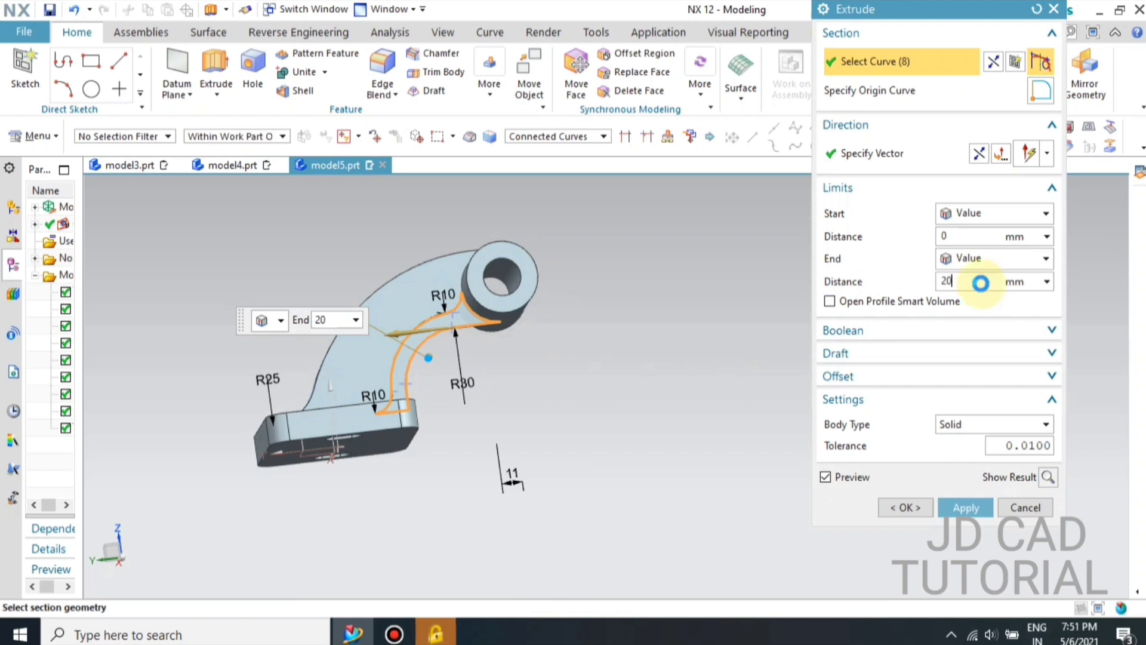
{"action": "key", "text": "Return"}
{"action": "left_click", "coordinate": [961, 227]}
{"action": "left_click", "coordinate": [991, 247]}
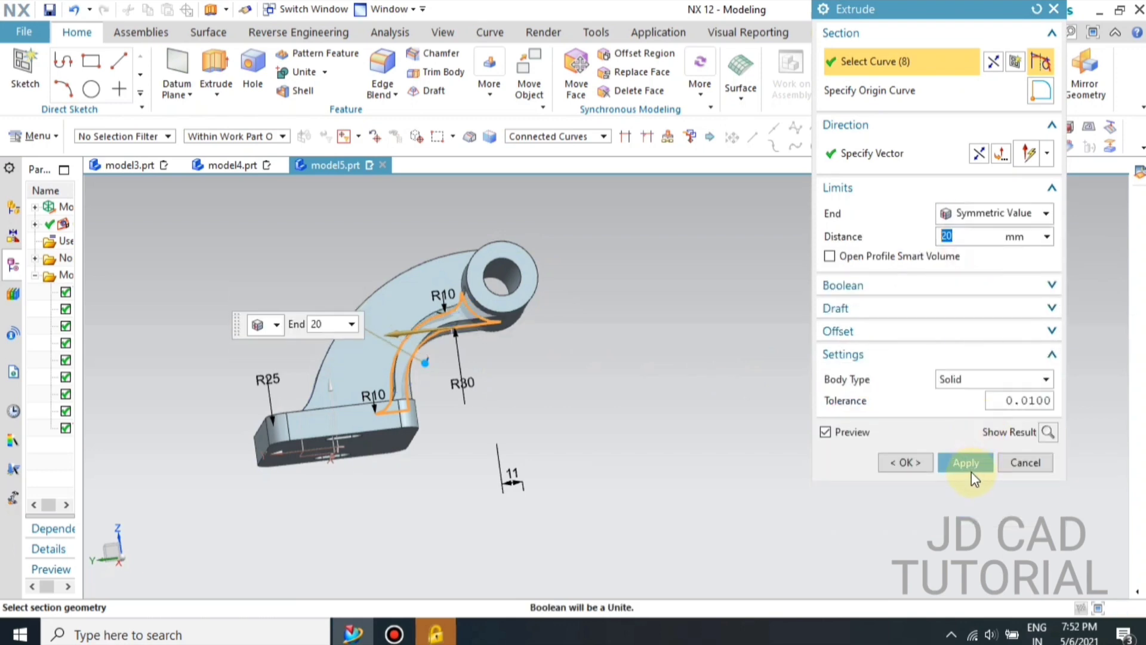
{"action": "left_click", "coordinate": [966, 461]}
Create a datum plane offset -117 mm from the XZ plane
{"action": "middle_click_drag", "start_coordinate": [621, 371], "coordinate": [609, 341]}
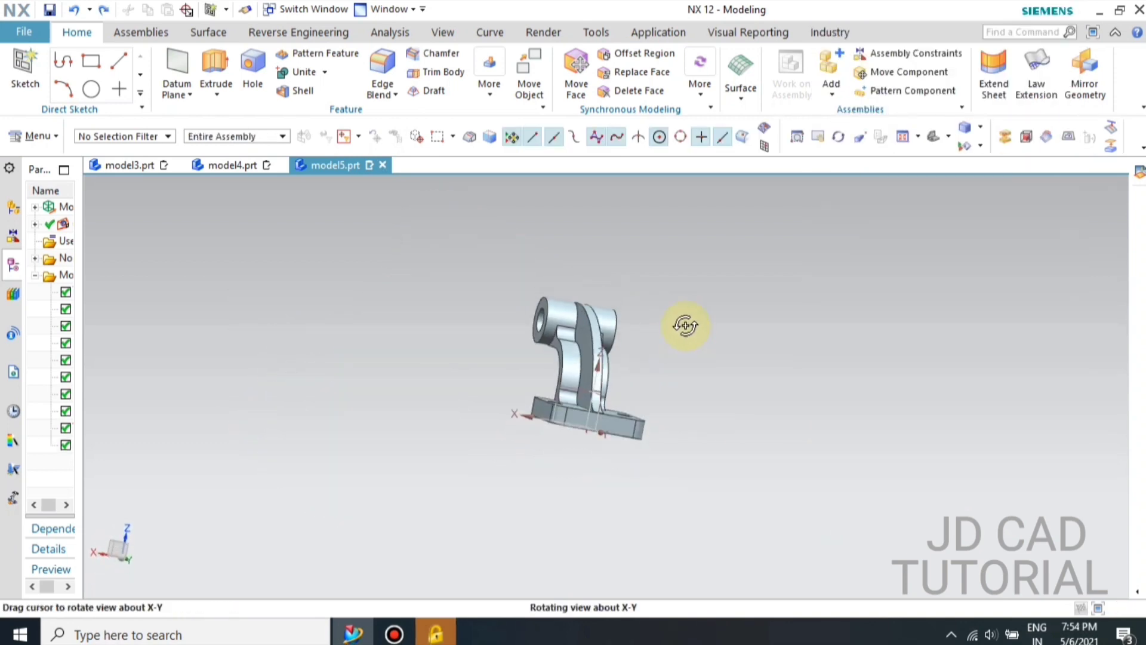
{"action": "mouse_move", "coordinate": [683, 325]}
{"action": "middle_mouse_down"}
{"action": "mouse_move", "coordinate": [644, 365]}
{"action": "mouse_move", "coordinate": [557, 313]}
{"action": "mouse_move", "coordinate": [597, 353]}
{"action": "middle_mouse_up"}
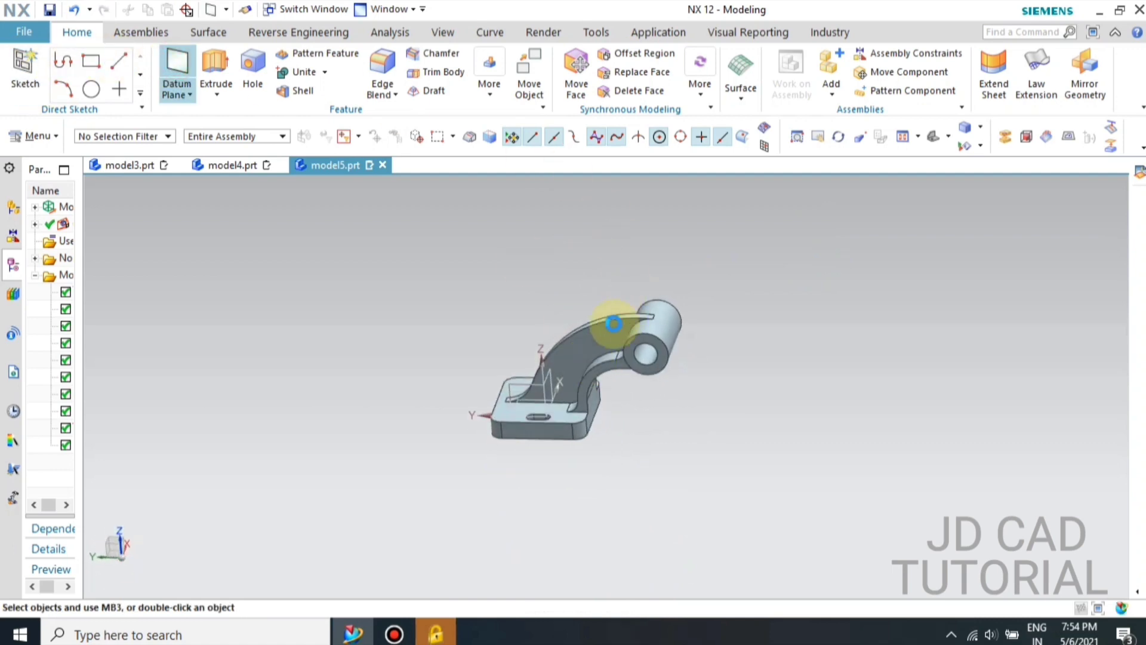
{"action": "left_click", "coordinate": [551, 375]}
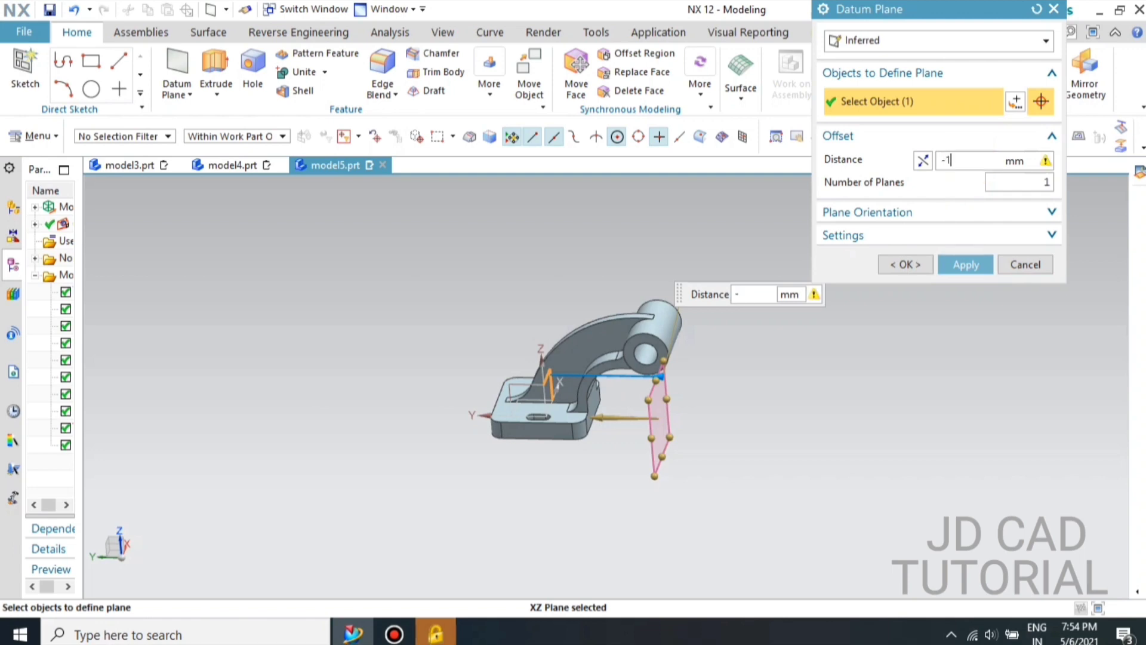
{"action": "double_click", "coordinate": [968, 161]}
{"action": "left_click", "coordinate": [966, 265]}
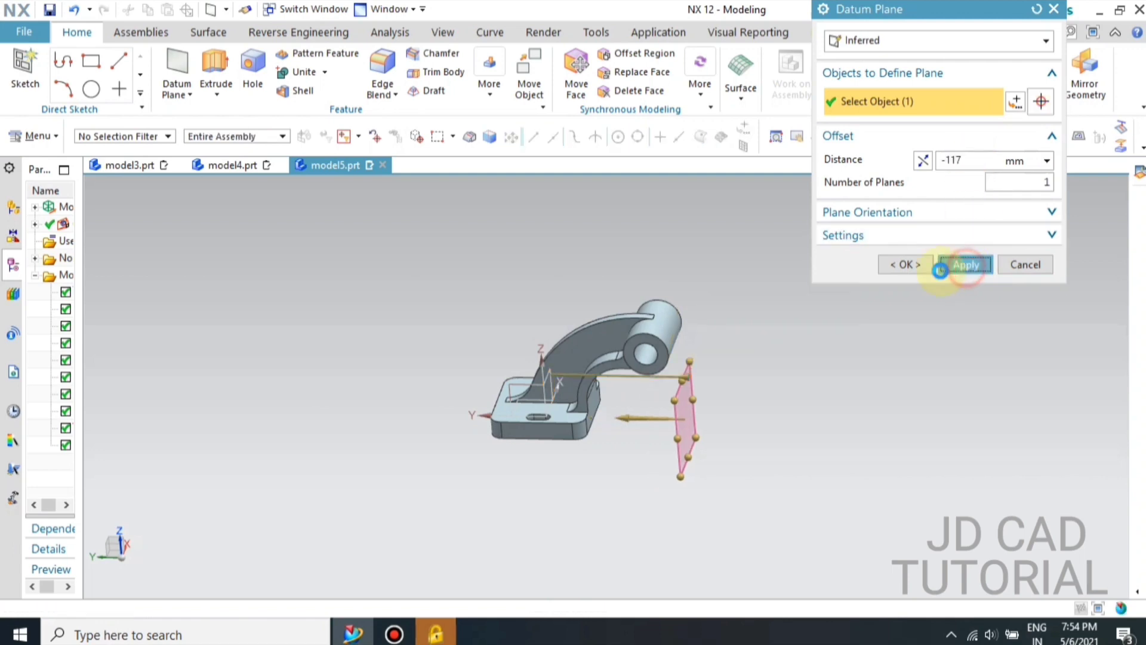
{"action": "key", "text": "Escape"}
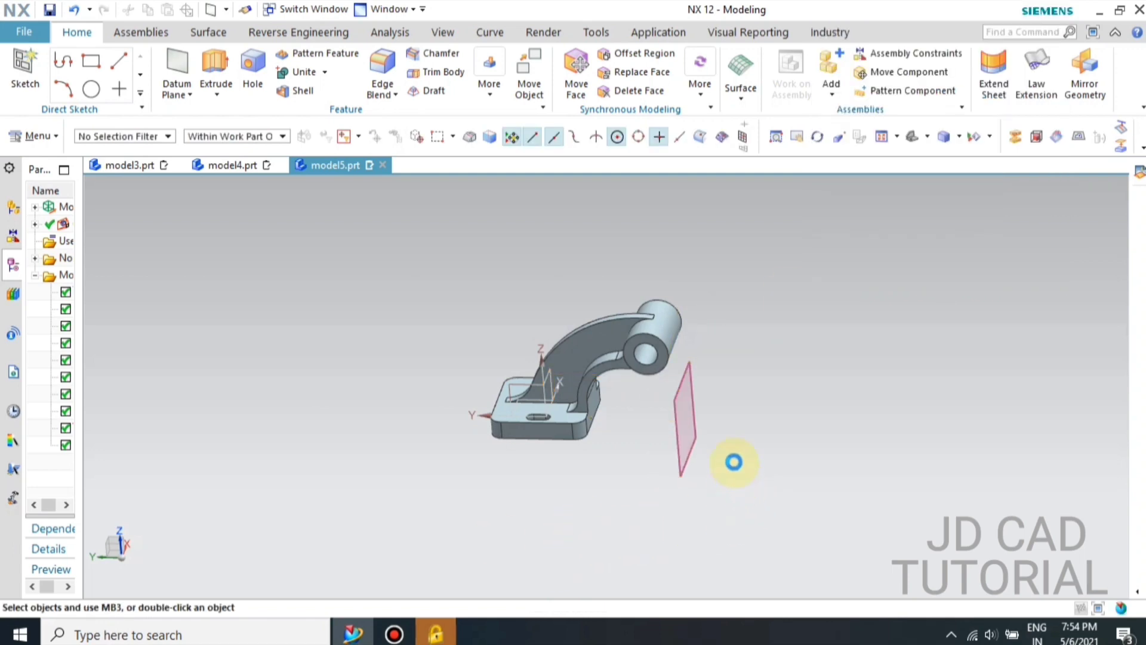
Start a sketch on the new offset datum plane, facing the side of the hollow cylinder
{"action": "middle_click_drag", "start_coordinate": [734, 463], "coordinate": [678, 457]}
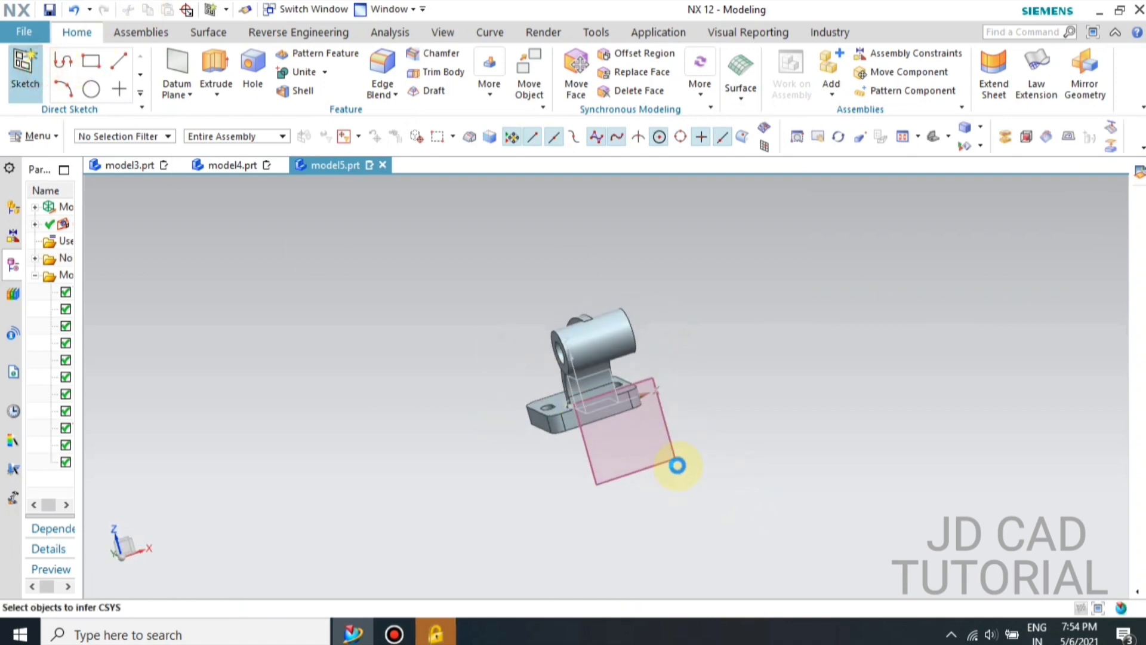
{"action": "left_click", "coordinate": [672, 457]}
{"action": "left_click", "coordinate": [955, 223]}
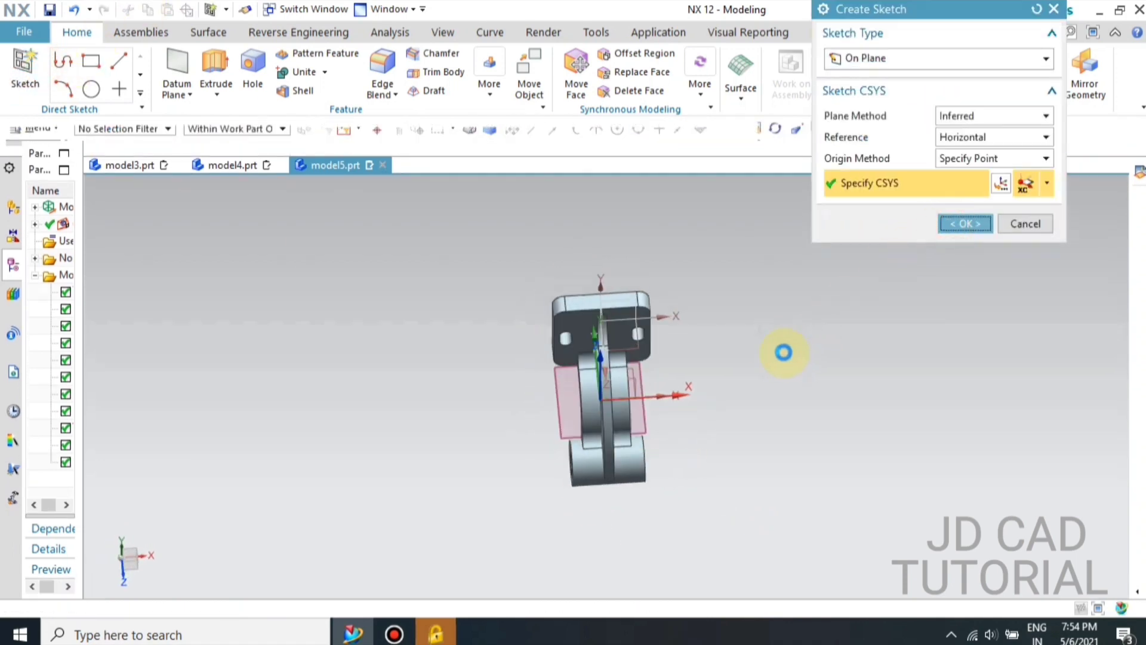
{"action": "middle_click_drag", "start_coordinate": [773, 389], "coordinate": [863, 388]}
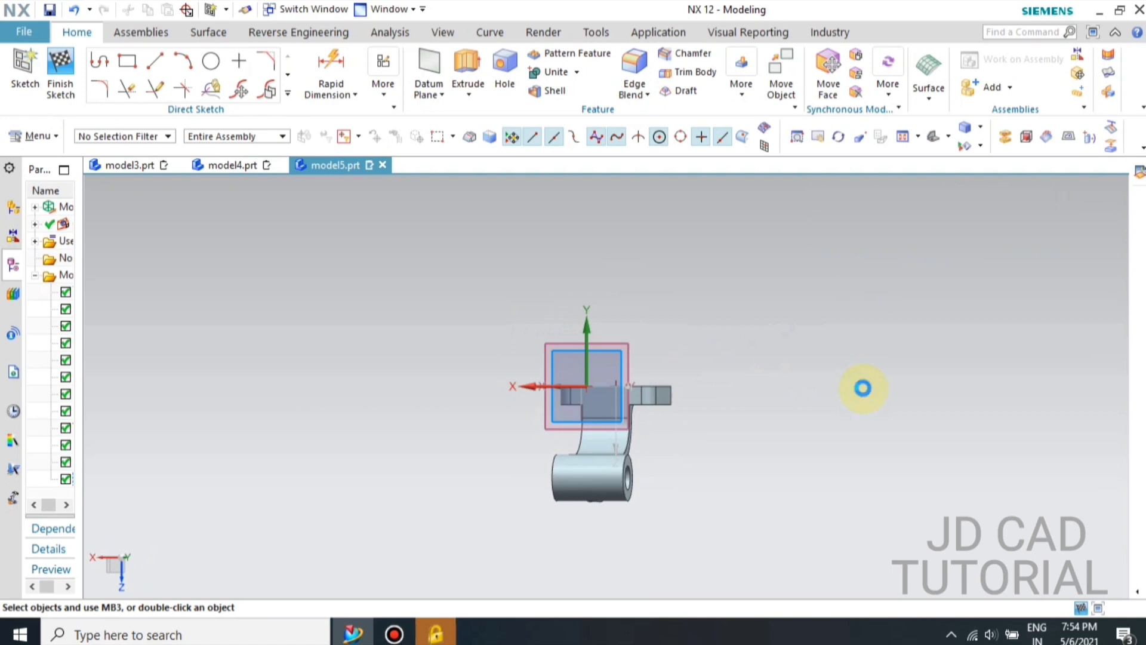
{"action": "key", "text": "F8"}
{"action": "scroll", "coordinate": [636, 459], "scroll_direction": "up", "scroll_amount": 5}
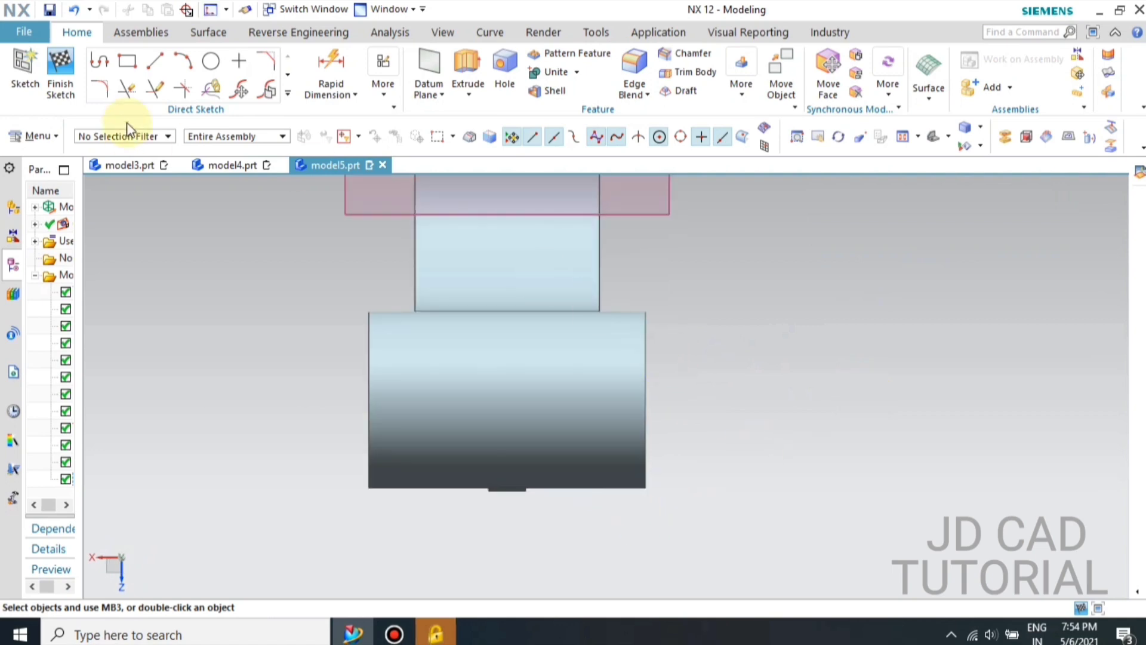
Draw a vertical line from the midpoint of the cylinder's upper edge to its lower edge
{"action": "left_click", "coordinate": [159, 60]}
{"action": "left_click", "coordinate": [507, 312]}
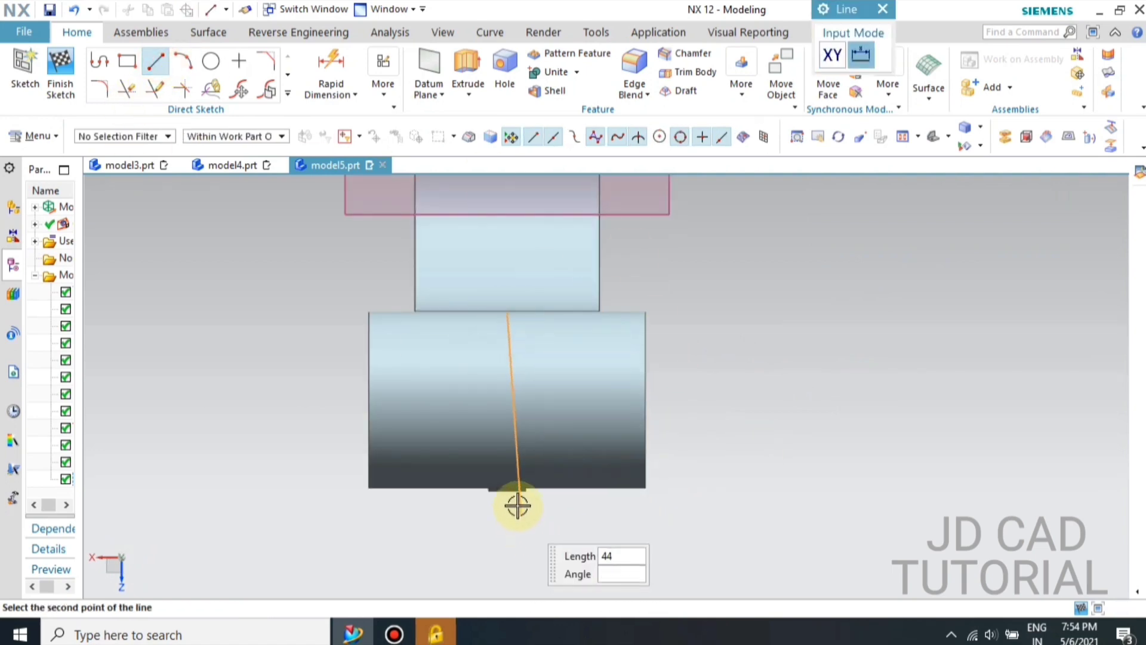
{"action": "left_click", "coordinate": [553, 485]}
{"action": "key", "text": "Escape"}
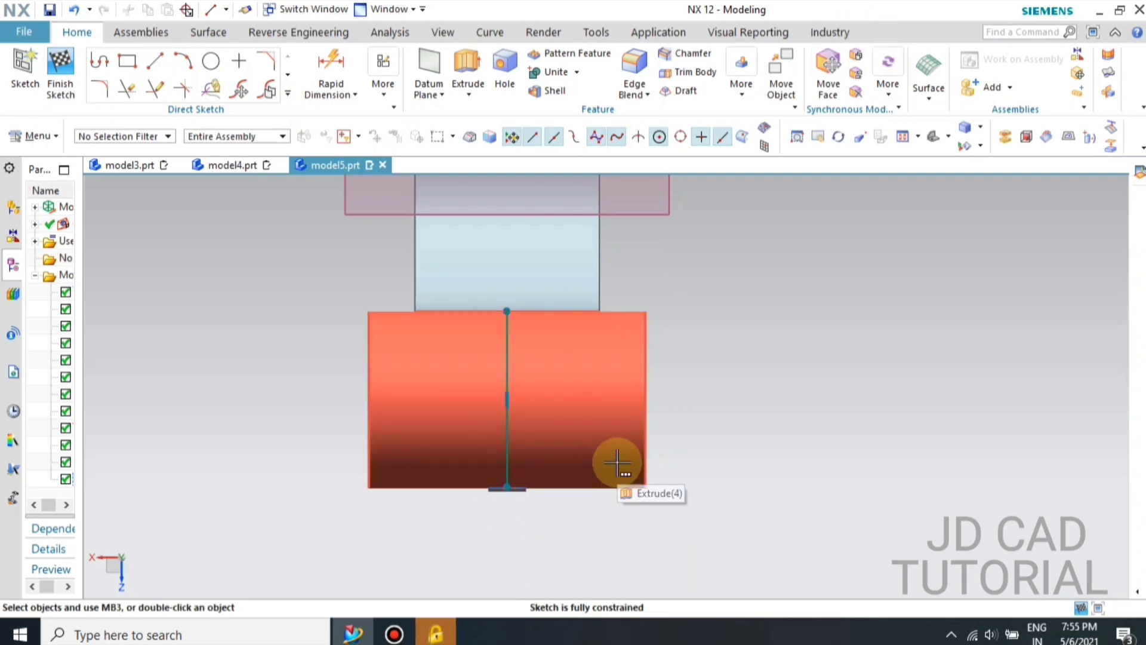
Draw two concentric circles of 16 mm and 8 mm diameter centred on the vertical line's midpoint
{"action": "left_click", "coordinate": [209, 62]}
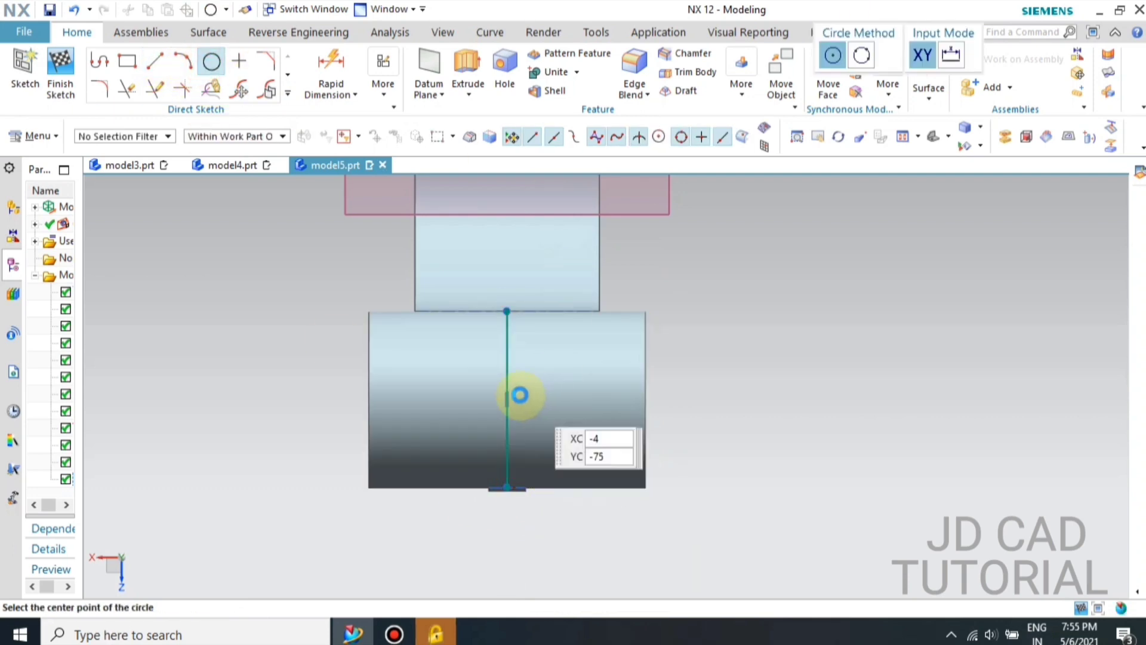
{"action": "left_click", "coordinate": [507, 401]}
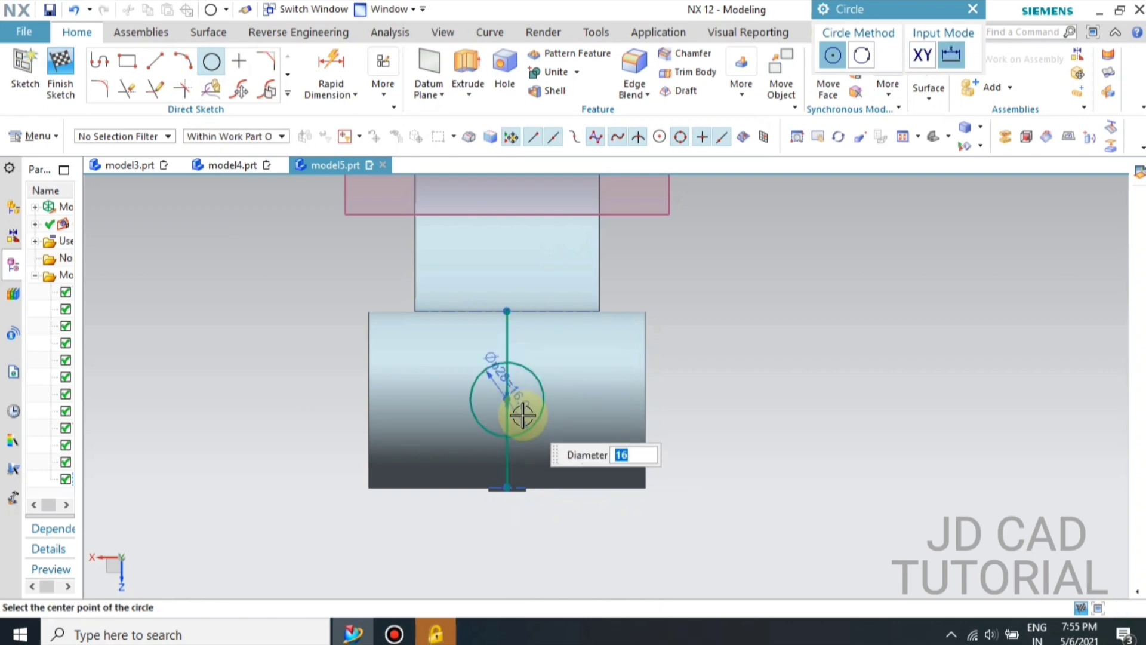
{"action": "left_click", "coordinate": [507, 400]}
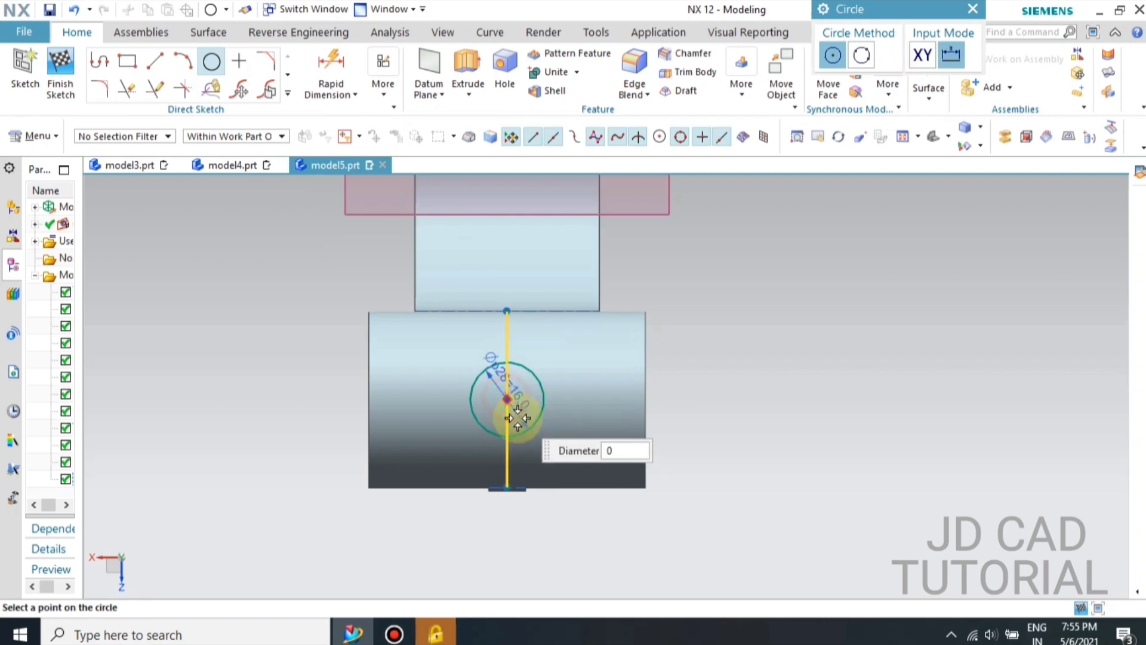
{"action": "key", "text": "Return"}
{"action": "key", "text": "Escape"}
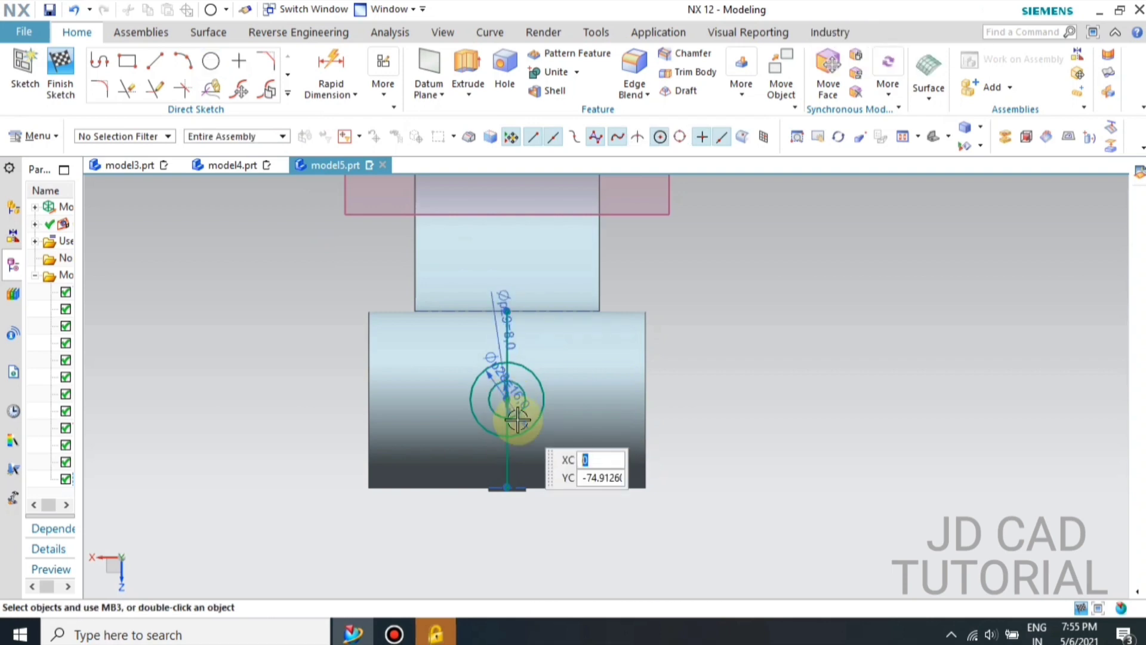
Delete the vertical line through the two circles and finish the sketch
{"action": "middle_click_drag", "start_coordinate": [555, 435], "coordinate": [597, 413]}
{"action": "middle_click_drag", "start_coordinate": [1074, 422], "coordinate": [818, 450]}
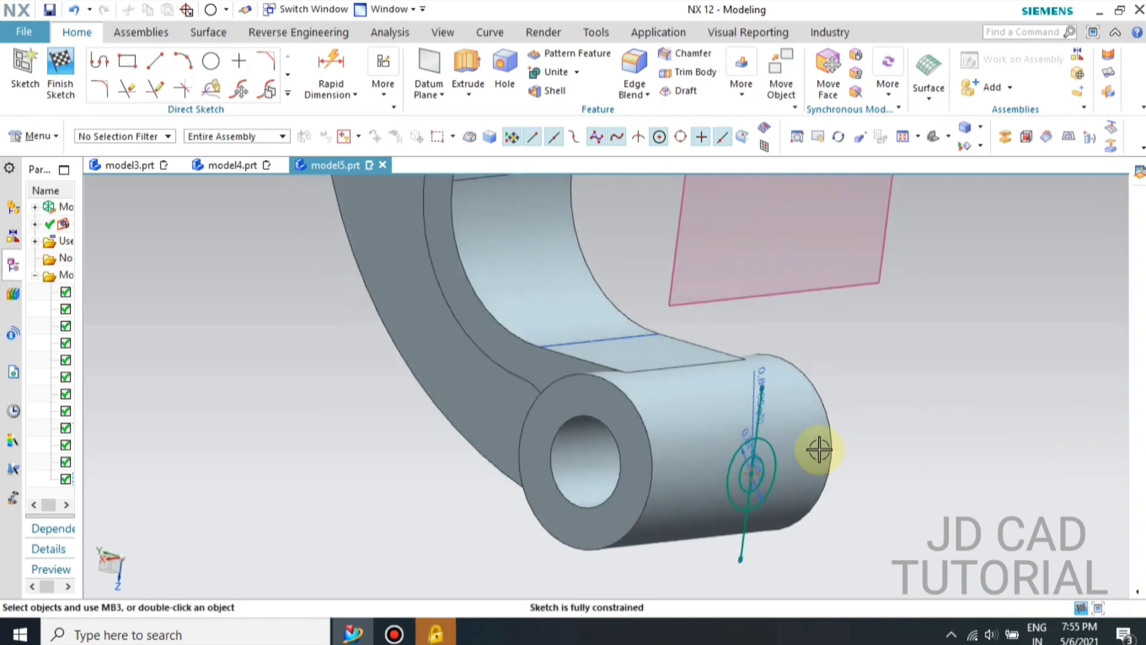
{"action": "scroll", "coordinate": [764, 538], "scroll_direction": "up", "scroll_amount": 3}
{"action": "left_click", "coordinate": [724, 553]}
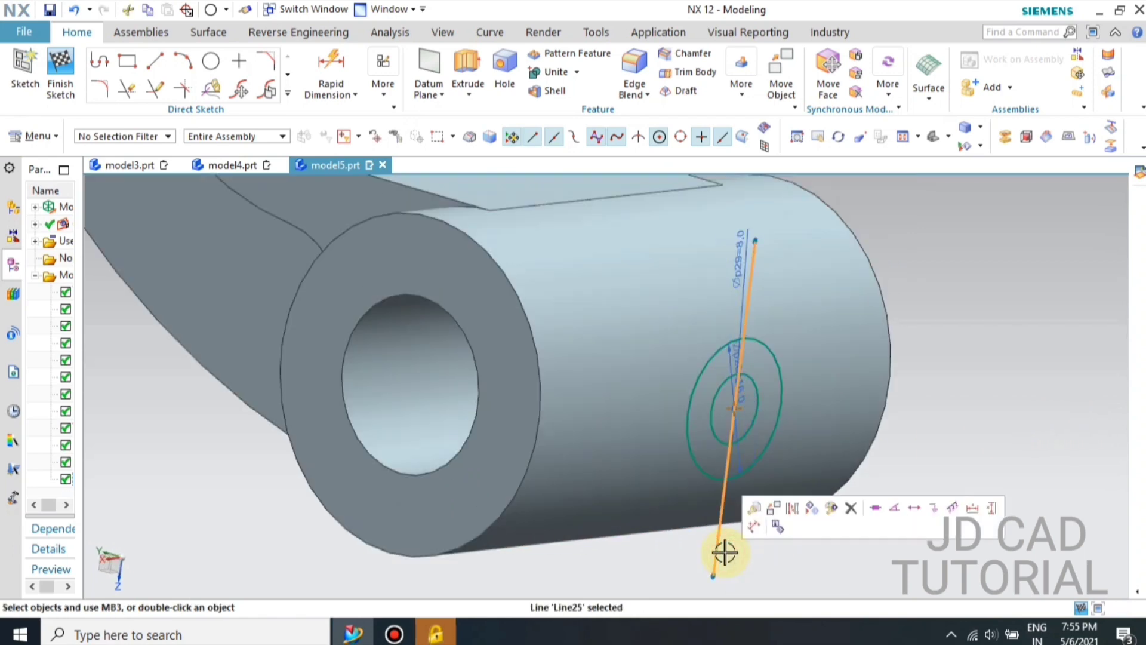
{"action": "key", "text": "Delete"}
{"action": "middle_click_drag", "start_coordinate": [373, 263], "coordinate": [392, 270]}
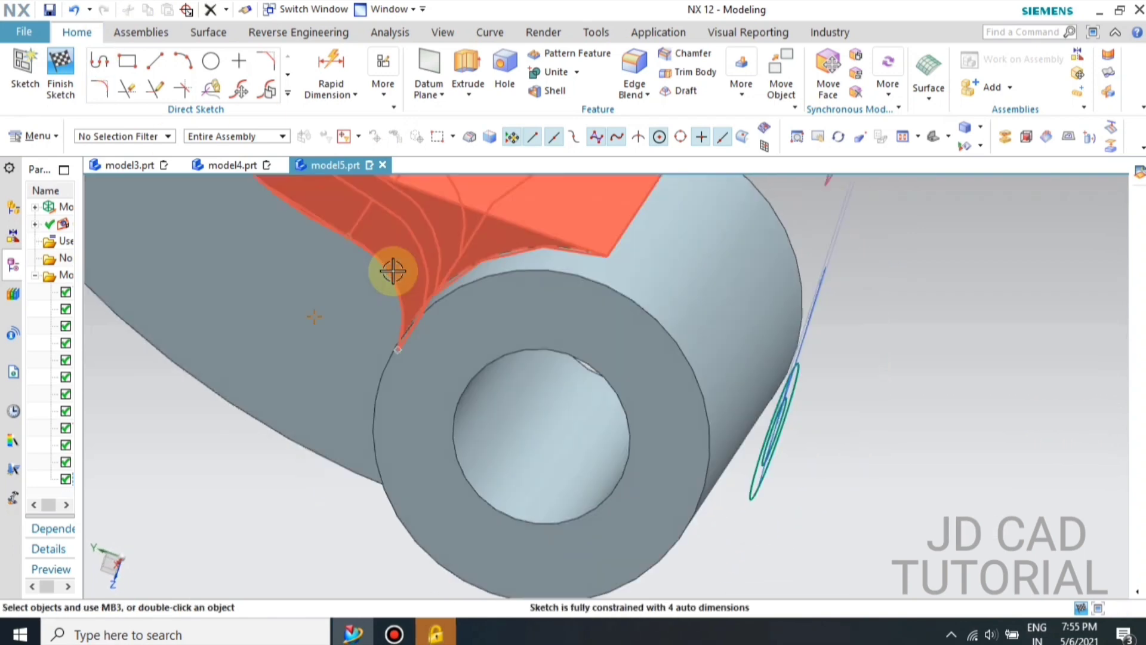
{"action": "key", "text": "F8"}
{"action": "scroll", "coordinate": [393, 271], "scroll_direction": "down", "scroll_amount": 2}
{"action": "middle_click_drag", "start_coordinate": [589, 266], "coordinate": [798, 348]}
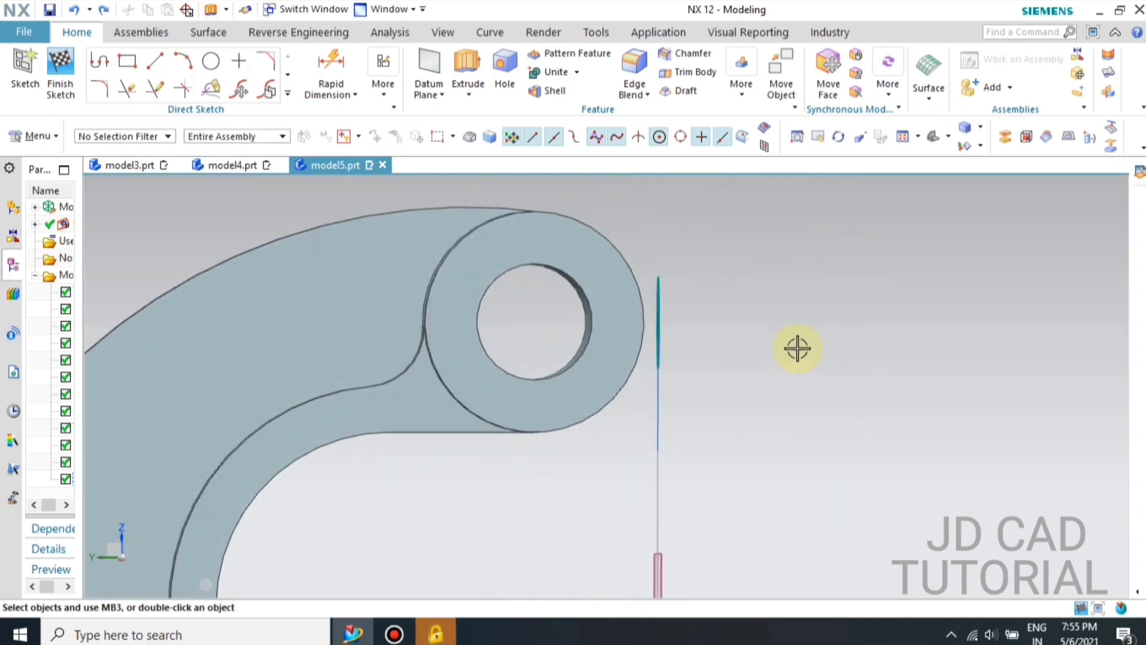
{"action": "key", "text": "F8"}
{"action": "key", "text": "ctrl+q"}
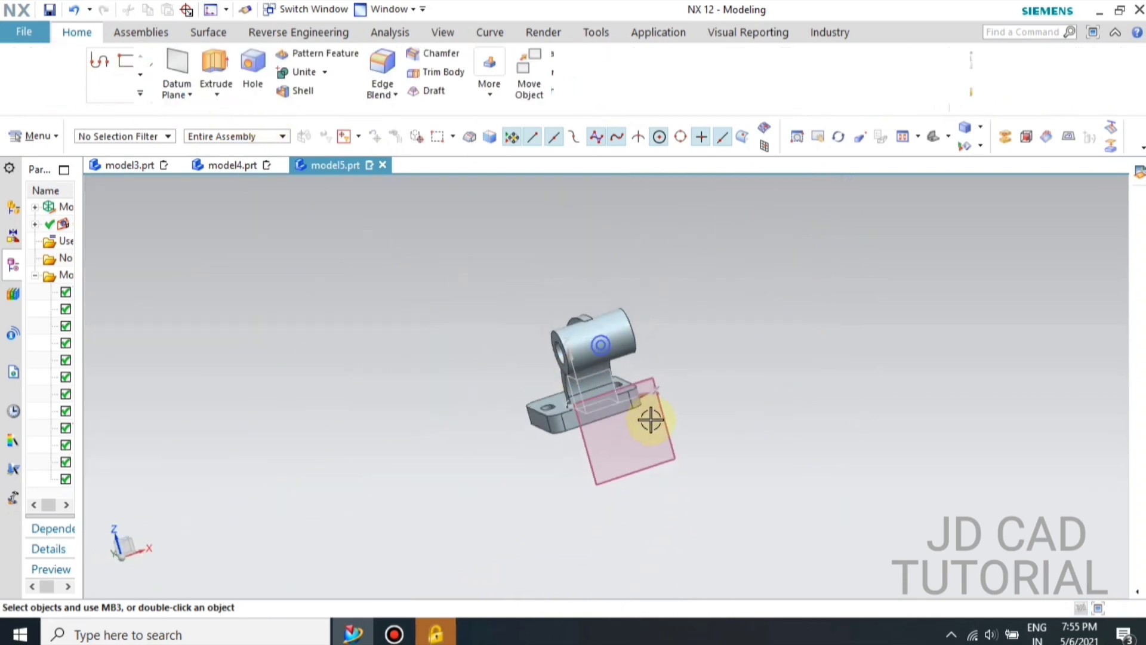
Extrude only the 16 mm circle 9 mm towards the cylinder, using single curve selection
{"action": "key", "text": "F8"}
{"action": "scroll", "coordinate": [754, 275], "scroll_direction": "up", "scroll_amount": 4}
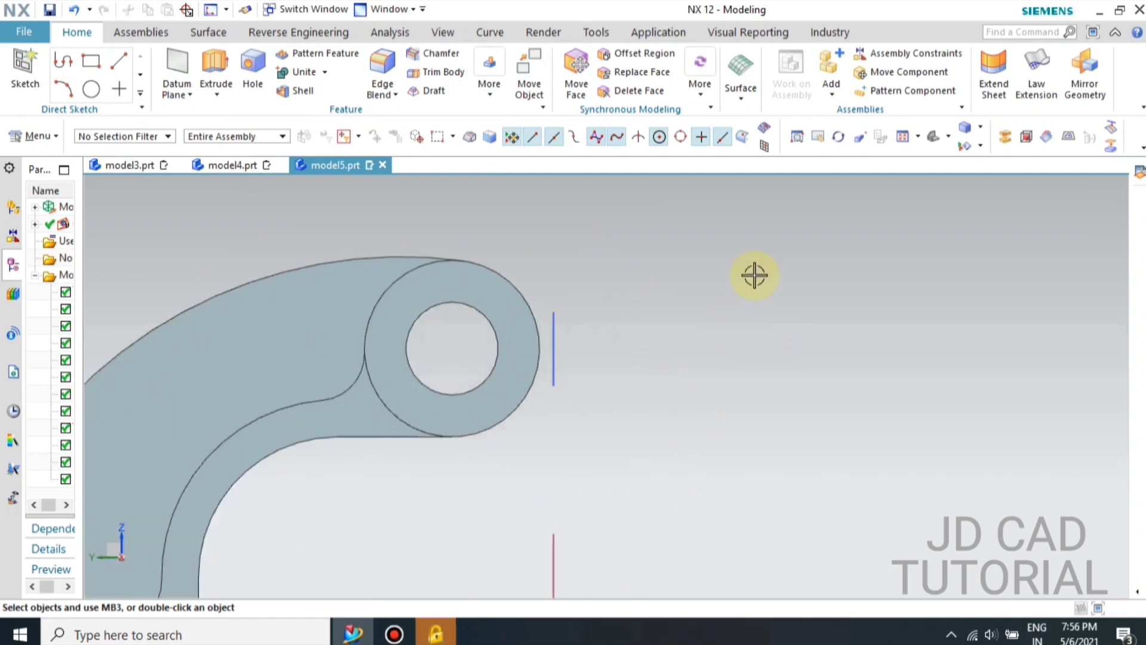
{"action": "left_click", "coordinate": [222, 59]}
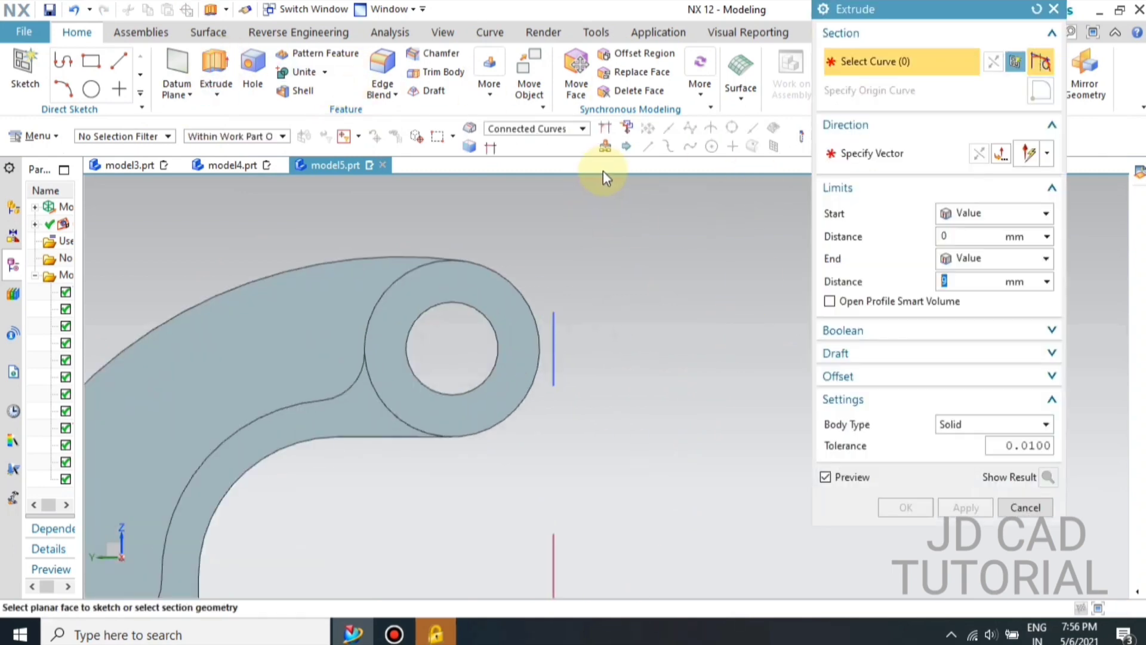
{"action": "left_click", "coordinate": [600, 137]}
{"action": "left_click", "coordinate": [550, 152]}
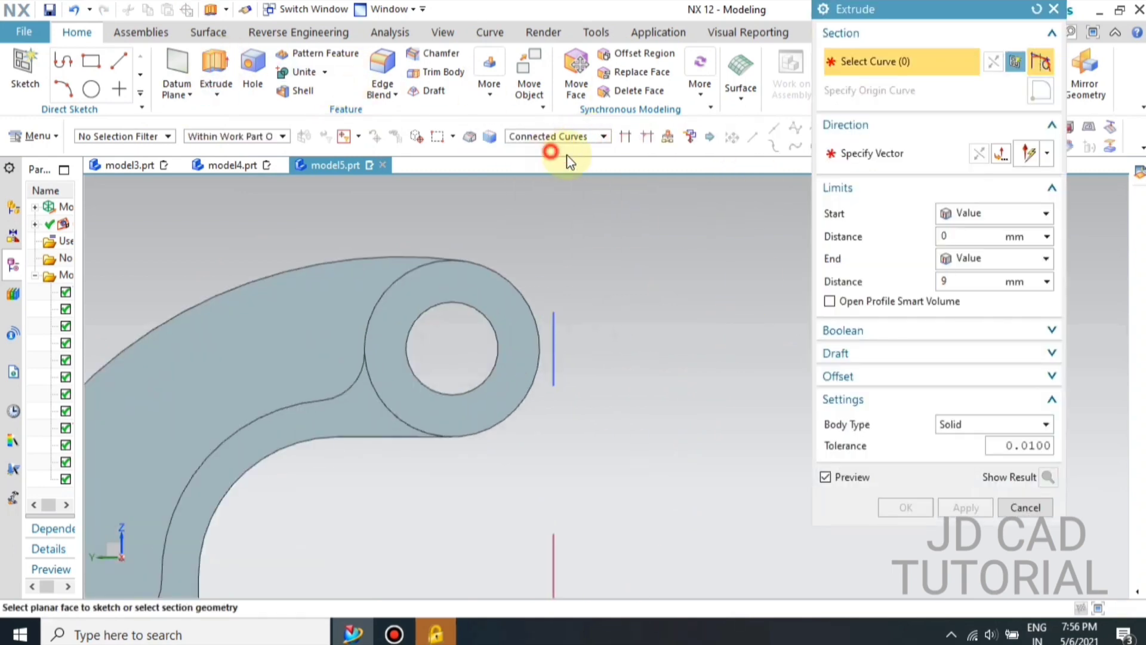
{"action": "left_click", "coordinate": [555, 311]}
{"action": "left_click", "coordinate": [906, 507]}
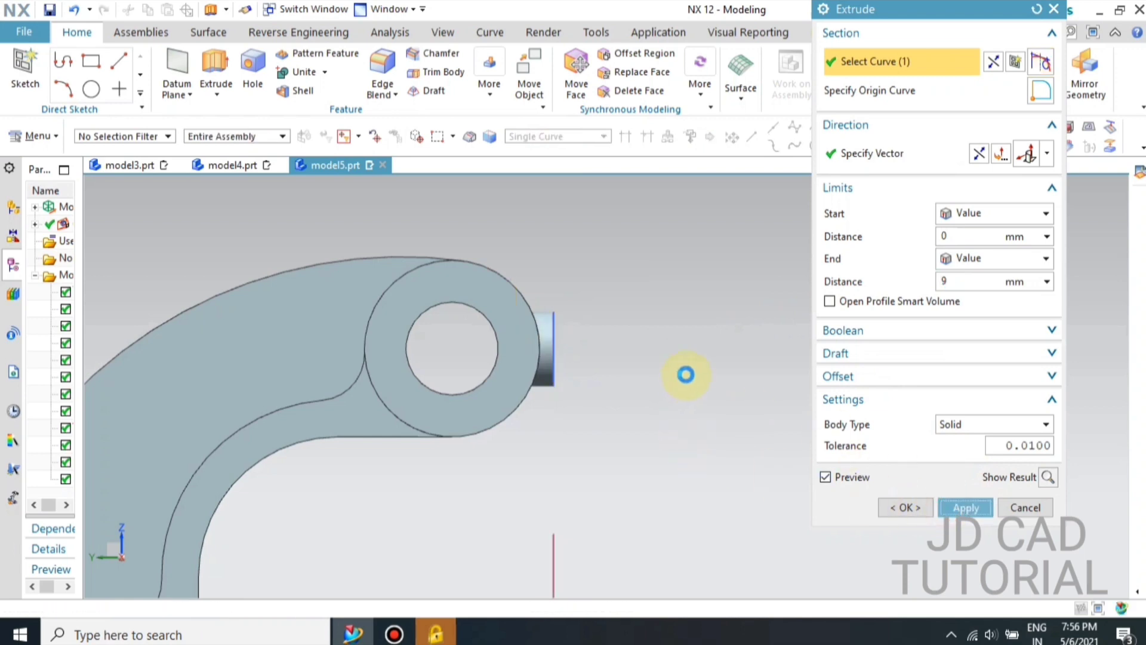
Extrude the 8 mm circle as a Subtract cut, extending both ends through the boss and the cylinder wall
{"action": "middle_click_drag", "start_coordinate": [684, 356], "coordinate": [661, 326]}
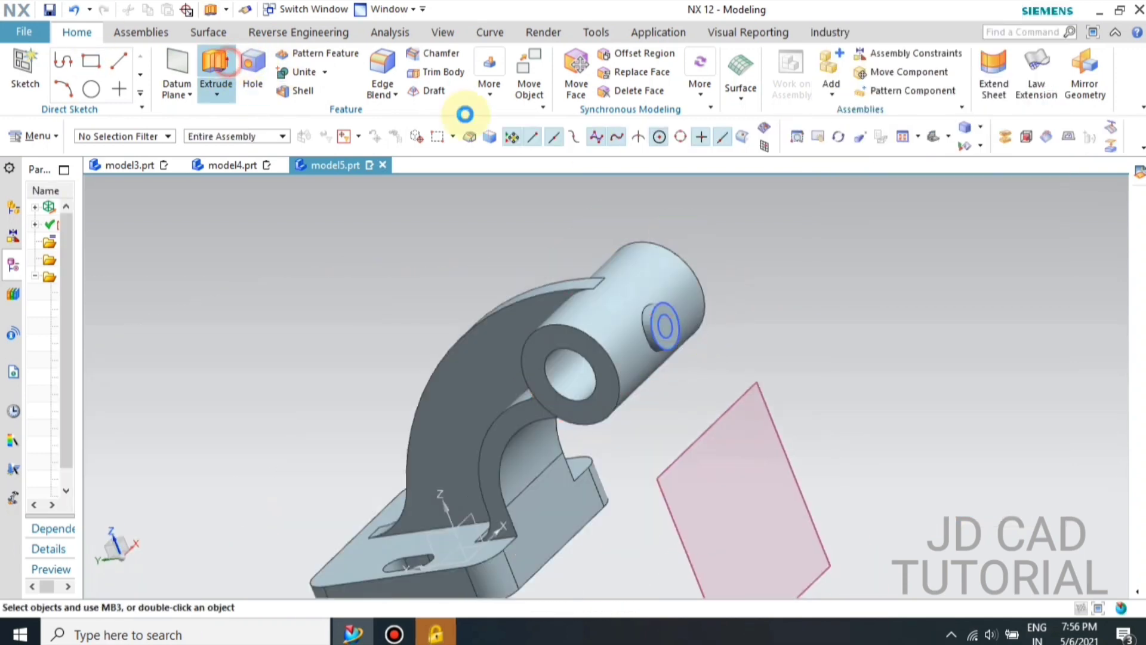
{"action": "scroll", "coordinate": [656, 307], "scroll_direction": "up", "scroll_amount": 8}
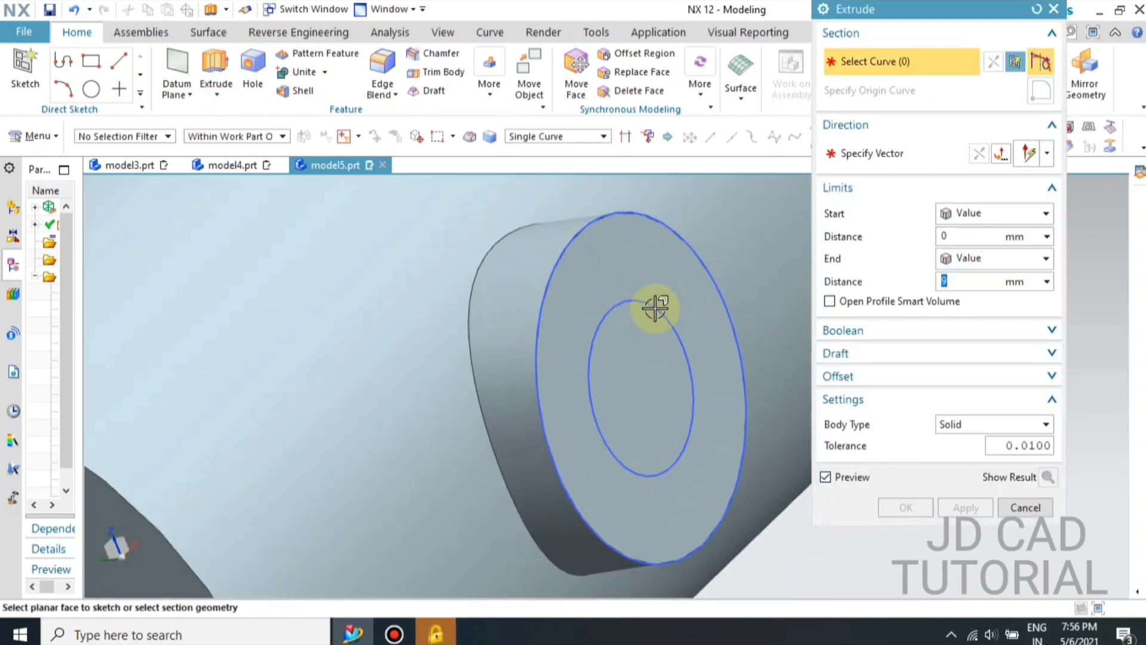
{"action": "left_click", "coordinate": [656, 307]}
{"action": "scroll", "coordinate": [645, 301], "scroll_direction": "down", "scroll_amount": 6}
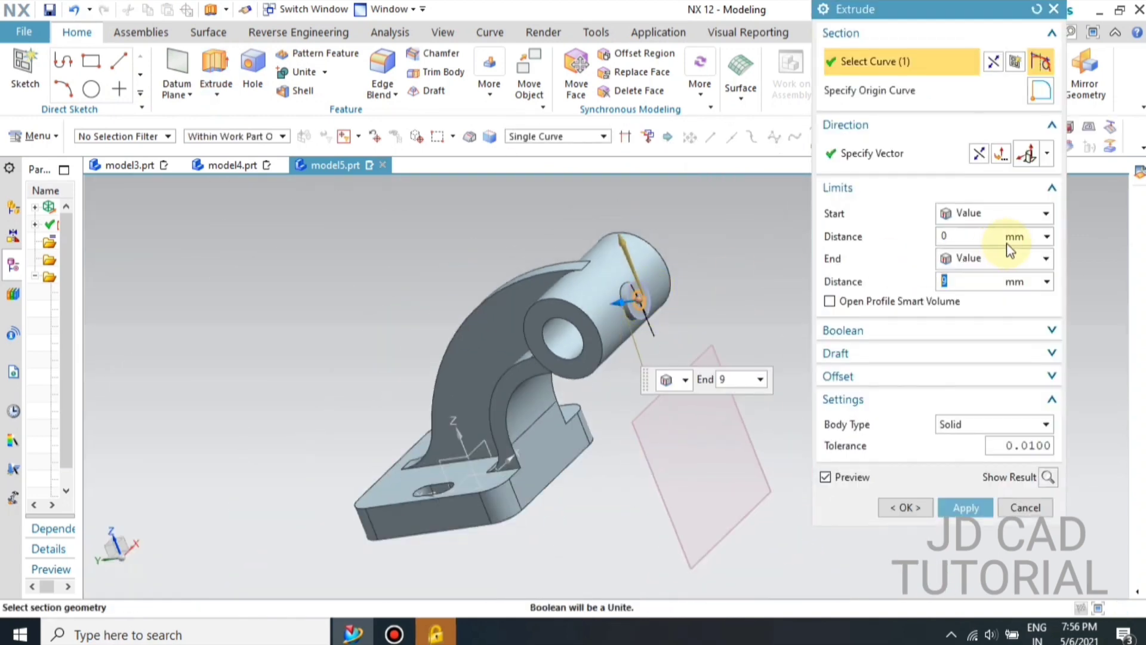
{"action": "left_click", "coordinate": [1000, 331]}
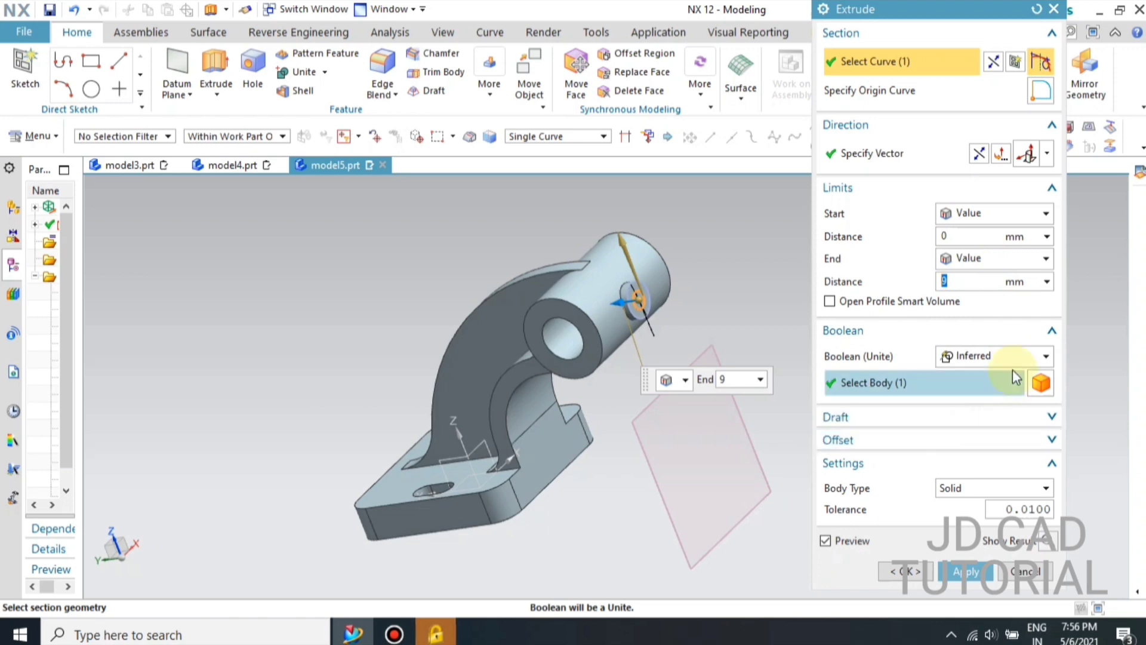
{"action": "left_click", "coordinate": [1015, 356]}
{"action": "left_click", "coordinate": [996, 407]}
{"action": "scroll", "coordinate": [667, 278], "scroll_direction": "up", "scroll_amount": 6}
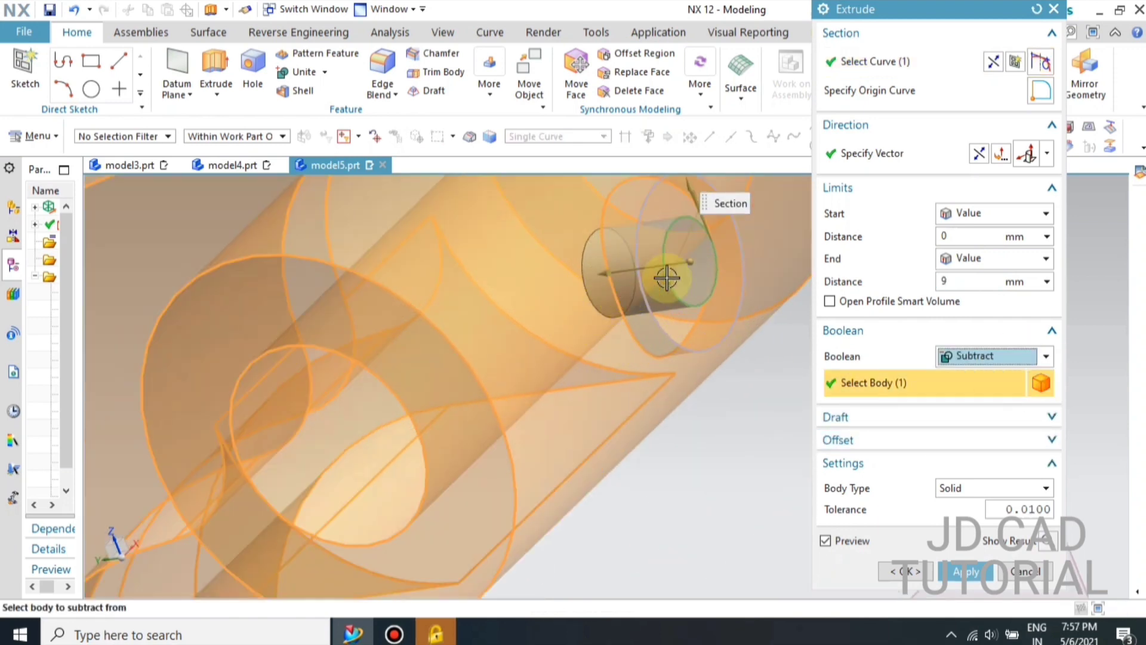
{"action": "left_click_drag", "start_coordinate": [689, 263], "coordinate": [729, 274]}
{"action": "left_click_drag", "start_coordinate": [609, 266], "coordinate": [519, 286]}
{"action": "left_click", "coordinate": [908, 571]}
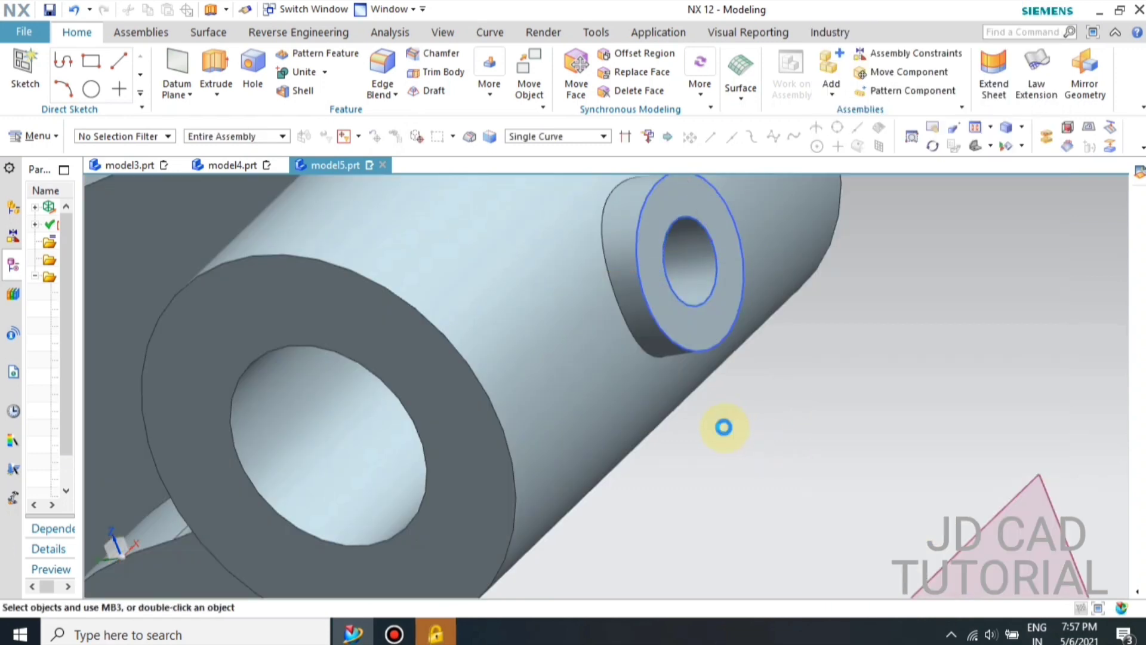
Hide the sketch circles on the boss and the datum plane beside the bracket
{"action": "scroll", "coordinate": [732, 411], "scroll_direction": "down", "scroll_amount": 4}
{"action": "middle_click_drag", "start_coordinate": [743, 397], "coordinate": [487, 390]}
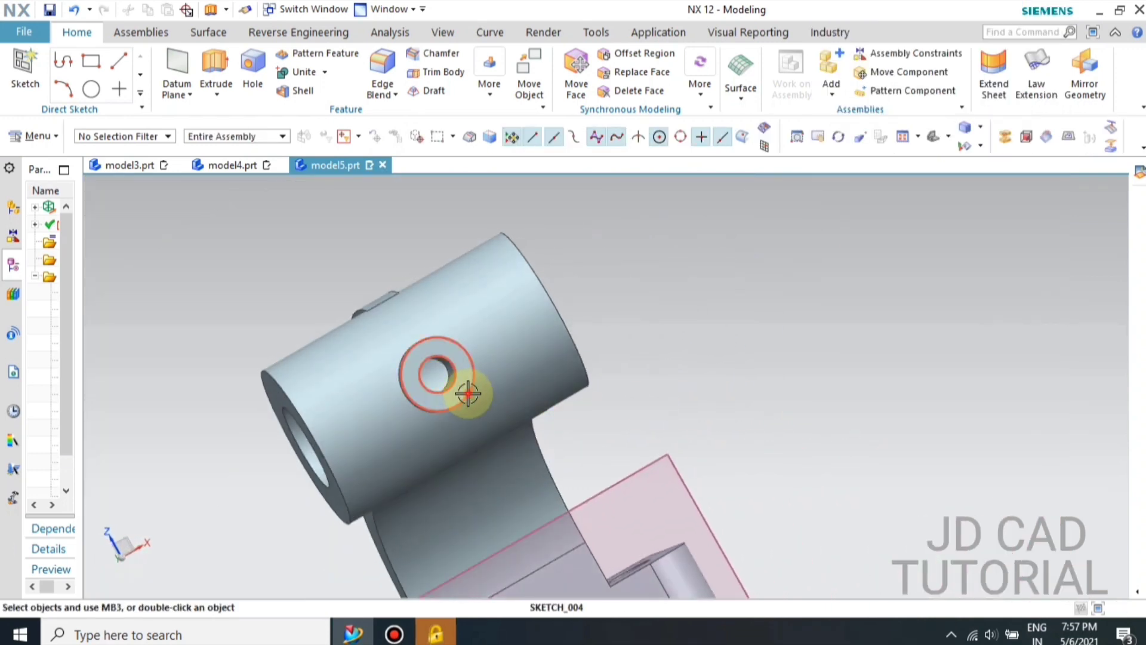
{"action": "left_click", "coordinate": [468, 394]}
{"action": "mouse_move", "coordinate": [576, 397]}
{"action": "middle_mouse_down"}
{"action": "mouse_move", "coordinate": [645, 304]}
{"action": "mouse_move", "coordinate": [740, 291]}
{"action": "mouse_move", "coordinate": [727, 277]}
{"action": "mouse_move", "coordinate": [696, 287]}
{"action": "mouse_move", "coordinate": [714, 275]}
{"action": "mouse_move", "coordinate": [745, 277]}
{"action": "mouse_move", "coordinate": [738, 310]}
{"action": "middle_mouse_up"}
{"action": "left_click", "coordinate": [730, 396]}
{"action": "left_click", "coordinate": [757, 429]}
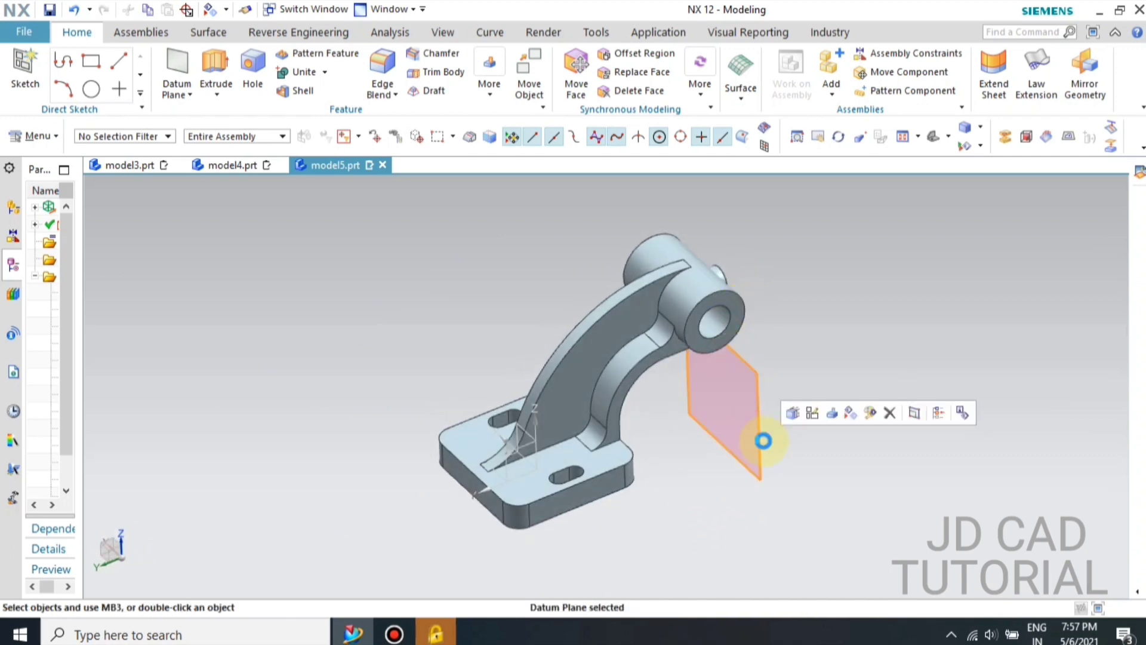
{"action": "key", "text": "ctrl+b"}
Start a sketch on the XZ plane of the datum coordinate system at the base plate's end face
{"action": "middle_click_drag", "start_coordinate": [806, 365], "coordinate": [819, 360]}
{"action": "middle_click_drag", "start_coordinate": [606, 422], "coordinate": [663, 419]}
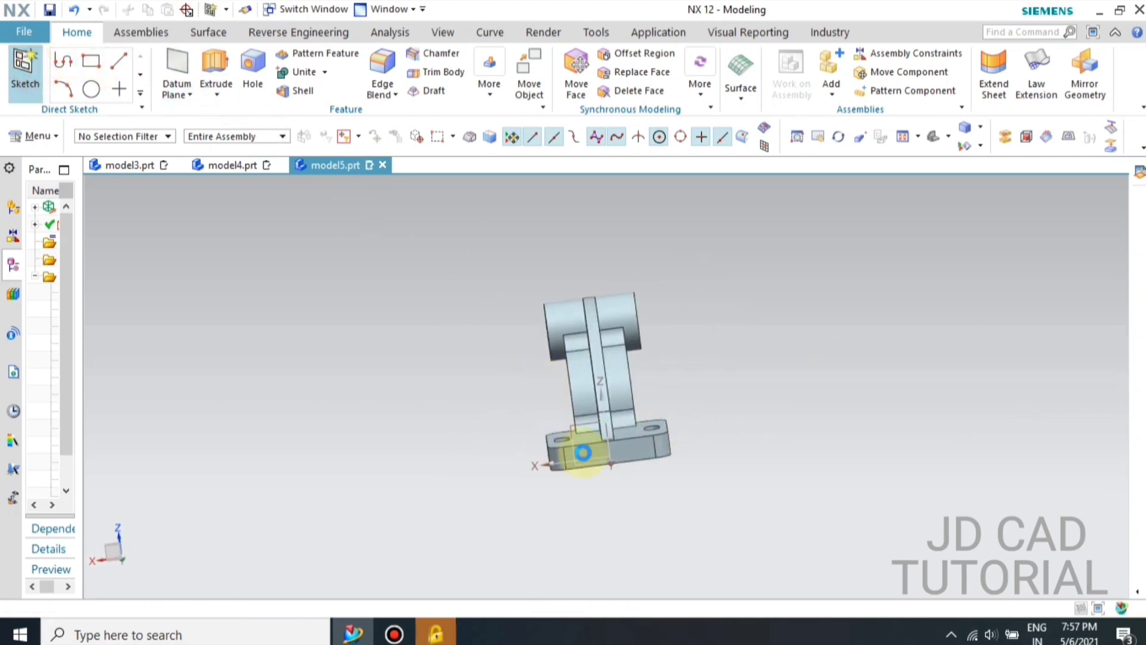
{"action": "scroll", "coordinate": [585, 453], "scroll_direction": "up", "scroll_amount": 5}
{"action": "left_click", "coordinate": [598, 417]}
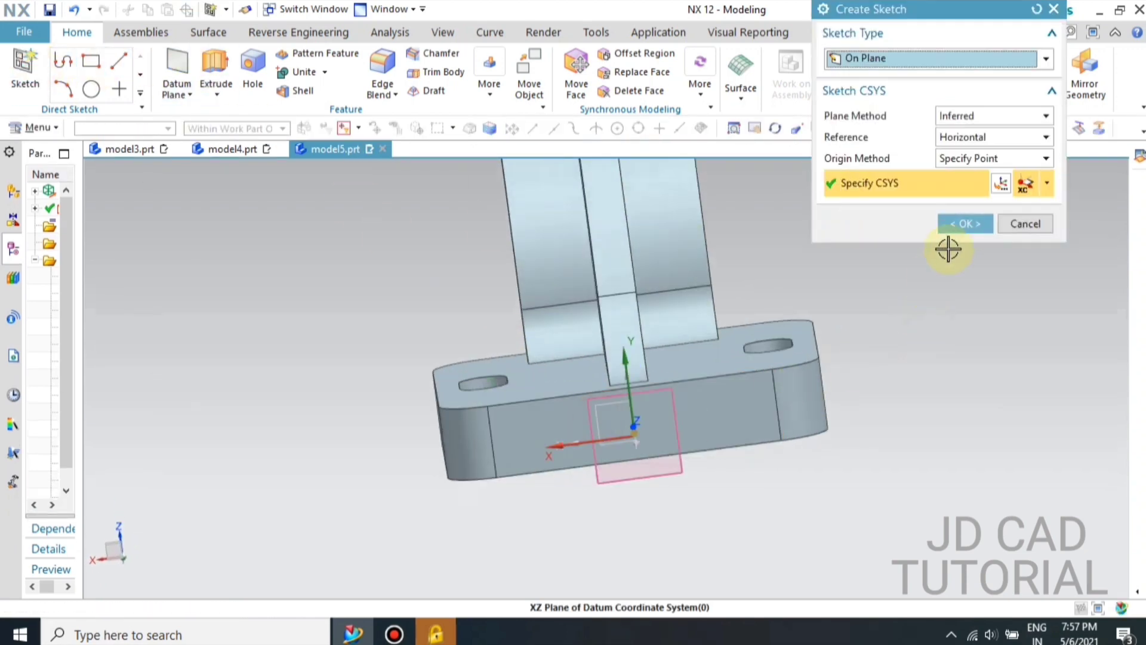
{"action": "left_click", "coordinate": [964, 224]}
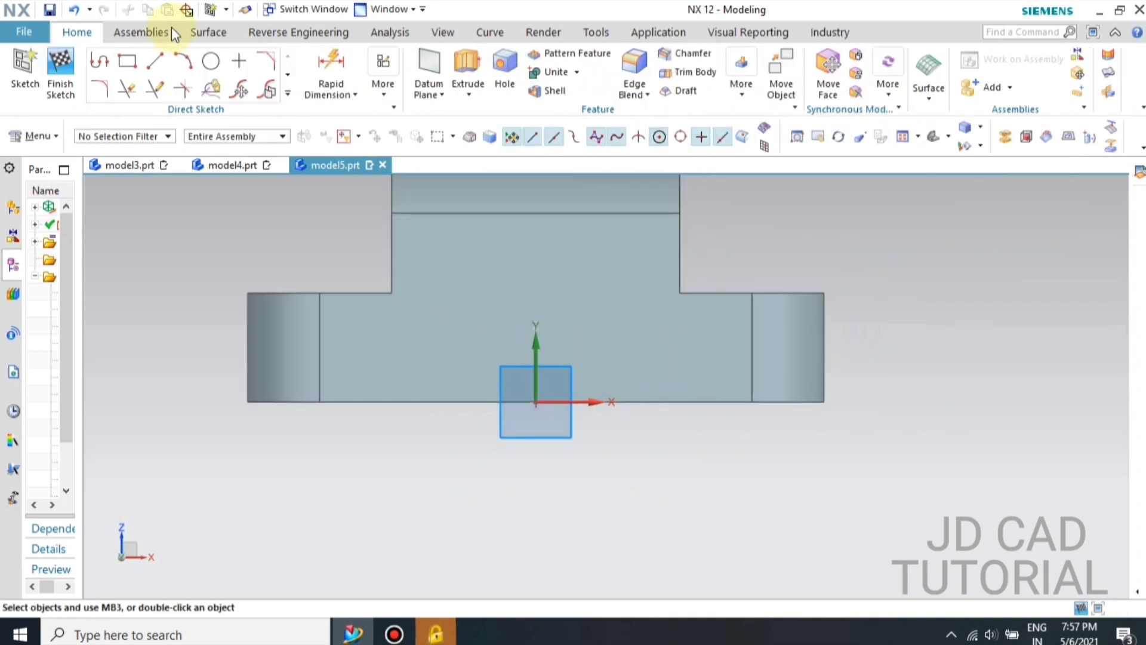
Draw a vertical line about 27 mm long from the origin and a horizontal line about 49 mm along the base's bottom edge, converting both to reference
{"action": "left_click", "coordinate": [536, 402]}
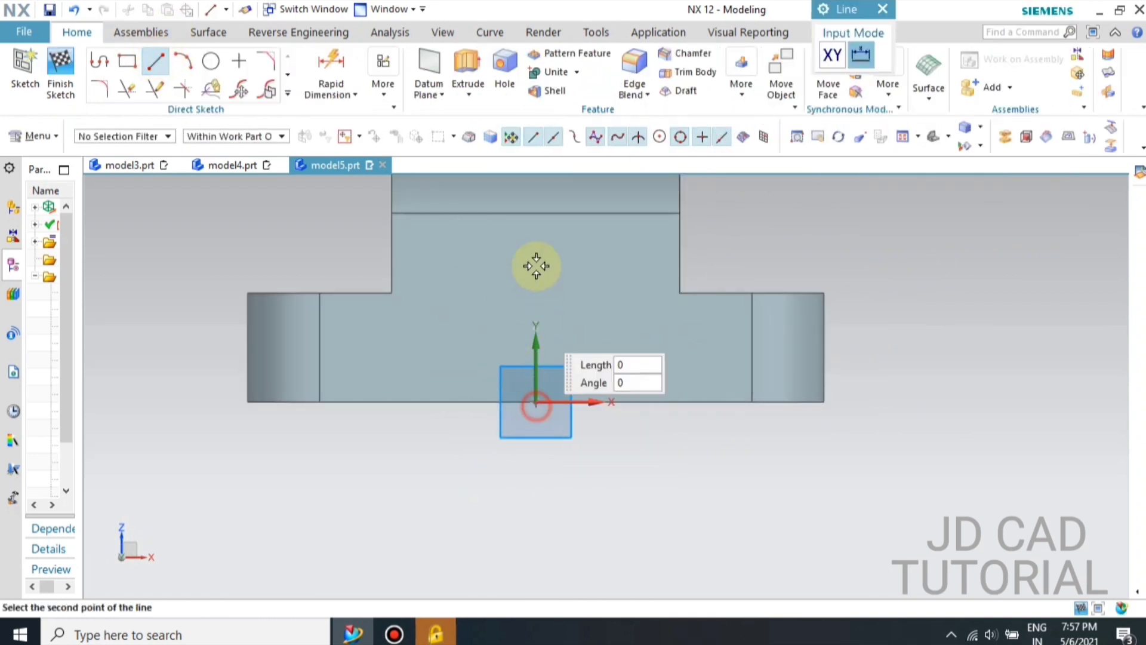
{"action": "left_click", "coordinate": [544, 206]}
{"action": "left_click", "coordinate": [374, 403]}
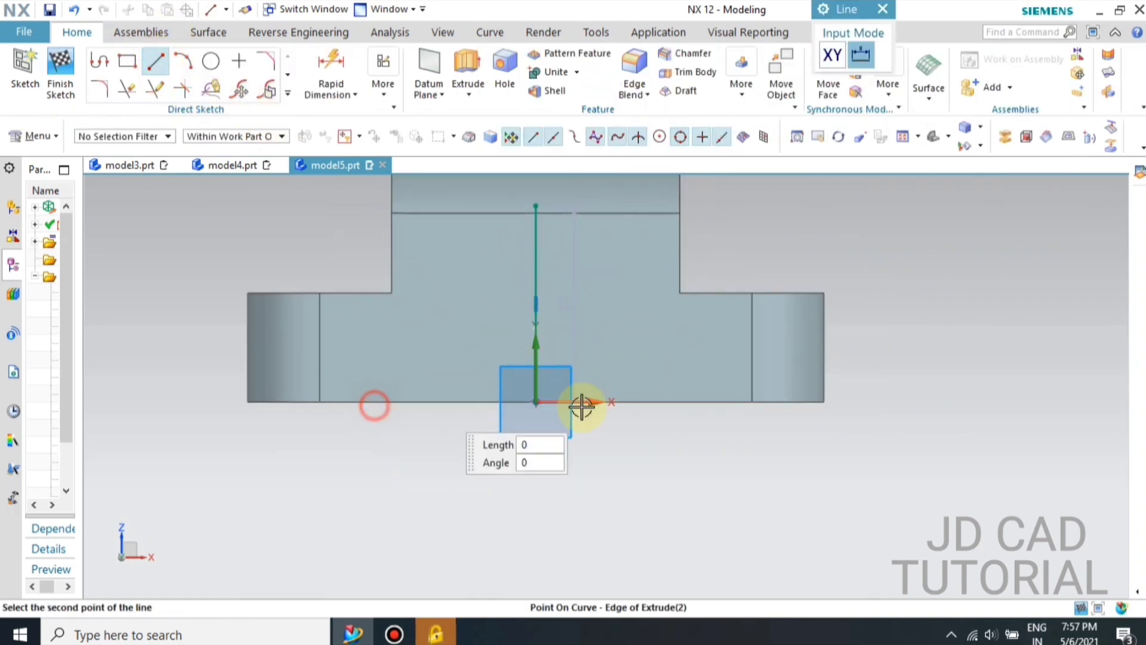
{"action": "left_click", "coordinate": [726, 405]}
{"action": "key", "text": "Escape"}
{"action": "left_click", "coordinate": [535, 259]}
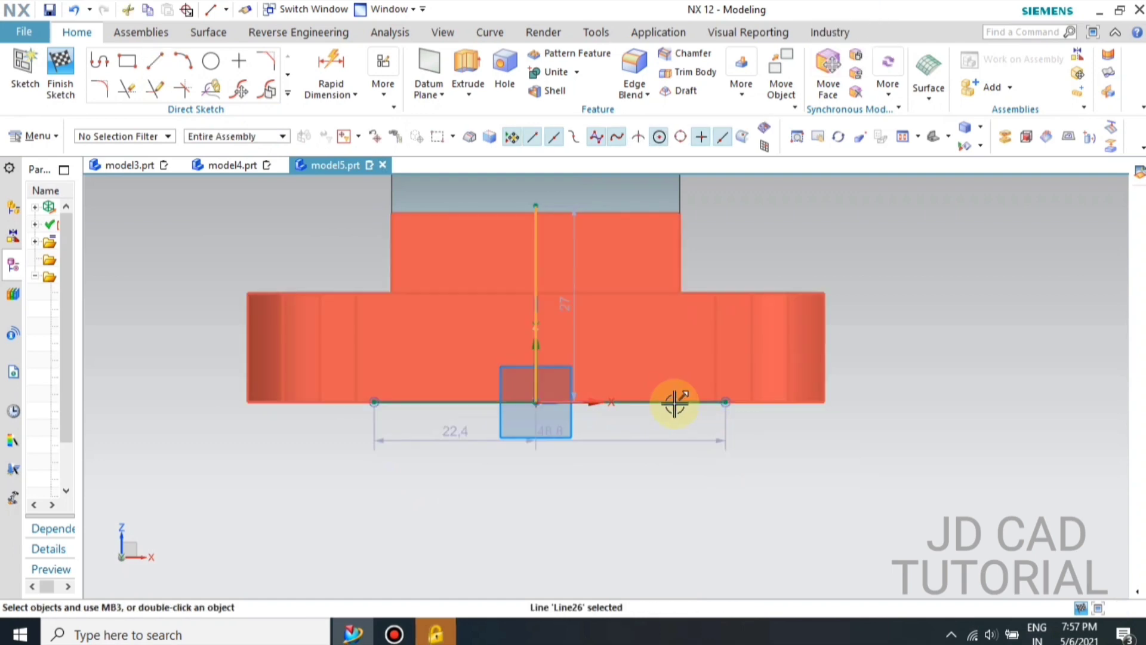
{"action": "left_click", "coordinate": [700, 403]}
{"action": "key", "text": "Escape"}
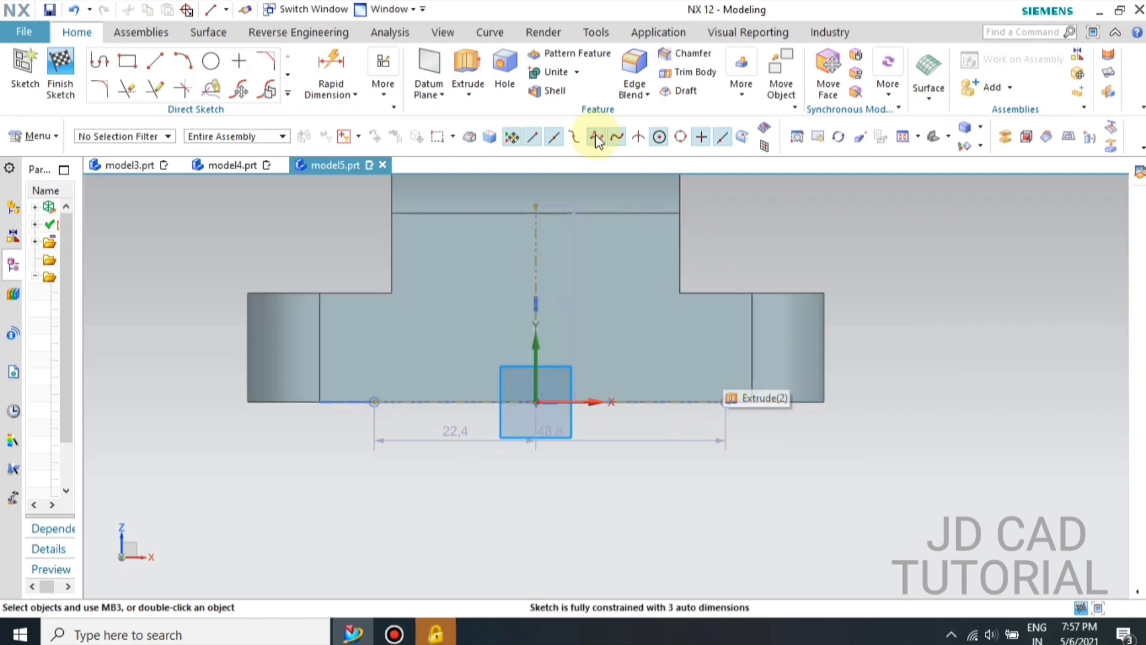
Offset the vertical reference line 15 mm symmetrically and the horizontal reference line 5 mm upwards, without symmetry
{"action": "left_click", "coordinate": [288, 93]}
{"action": "left_click", "coordinate": [208, 201]}
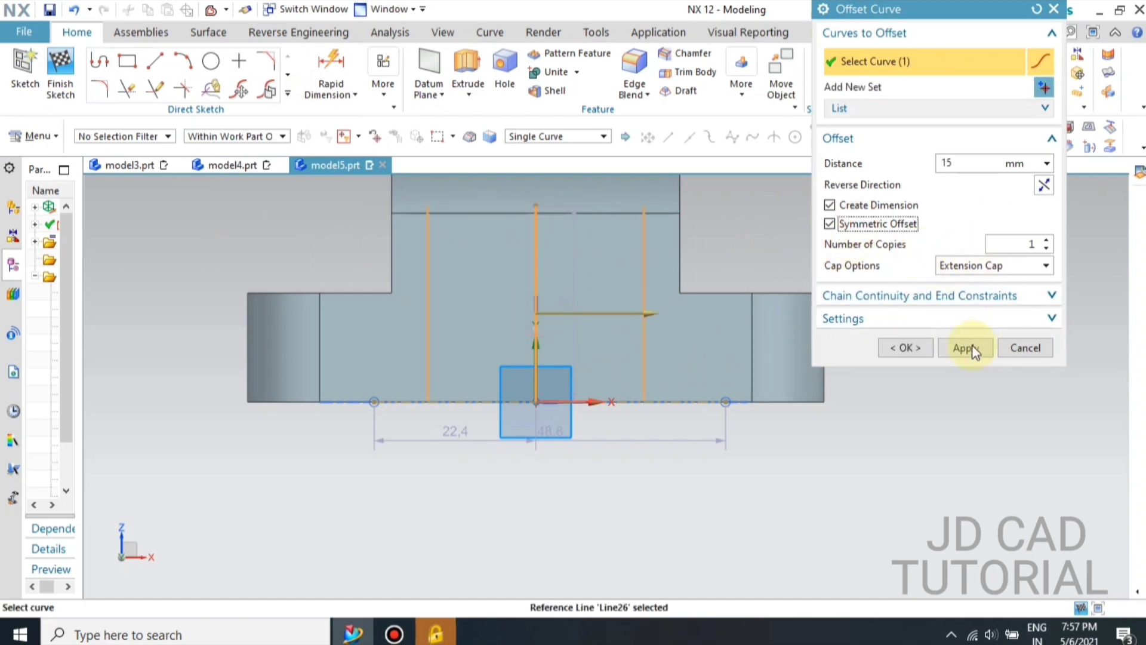
{"action": "left_click", "coordinate": [973, 350]}
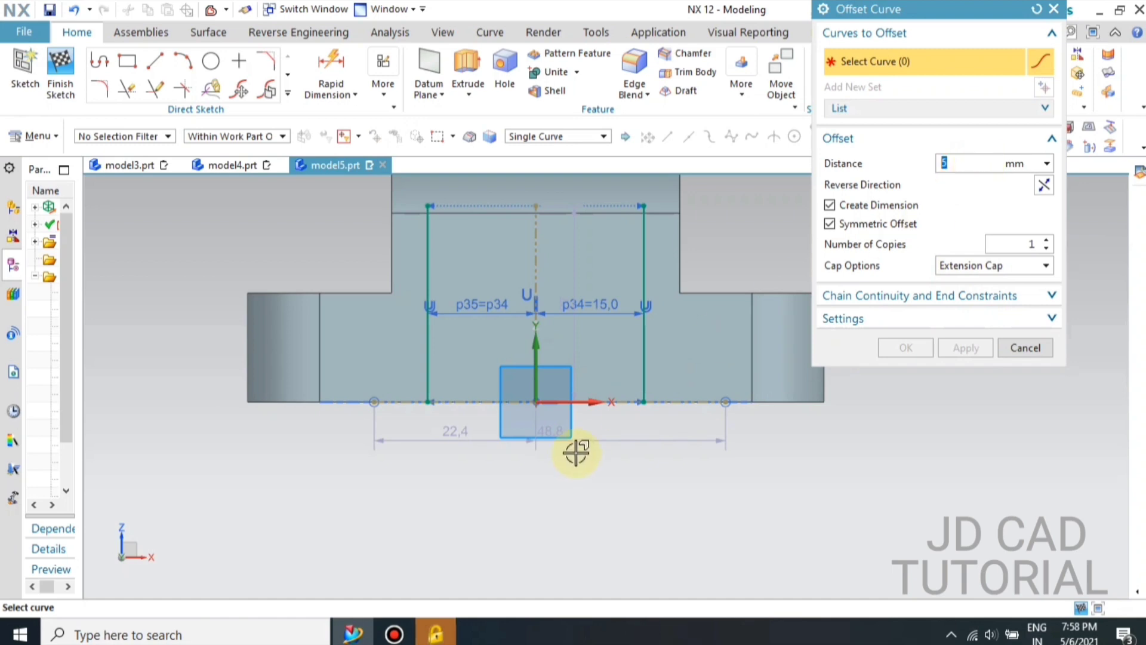
{"action": "left_click", "coordinate": [615, 402]}
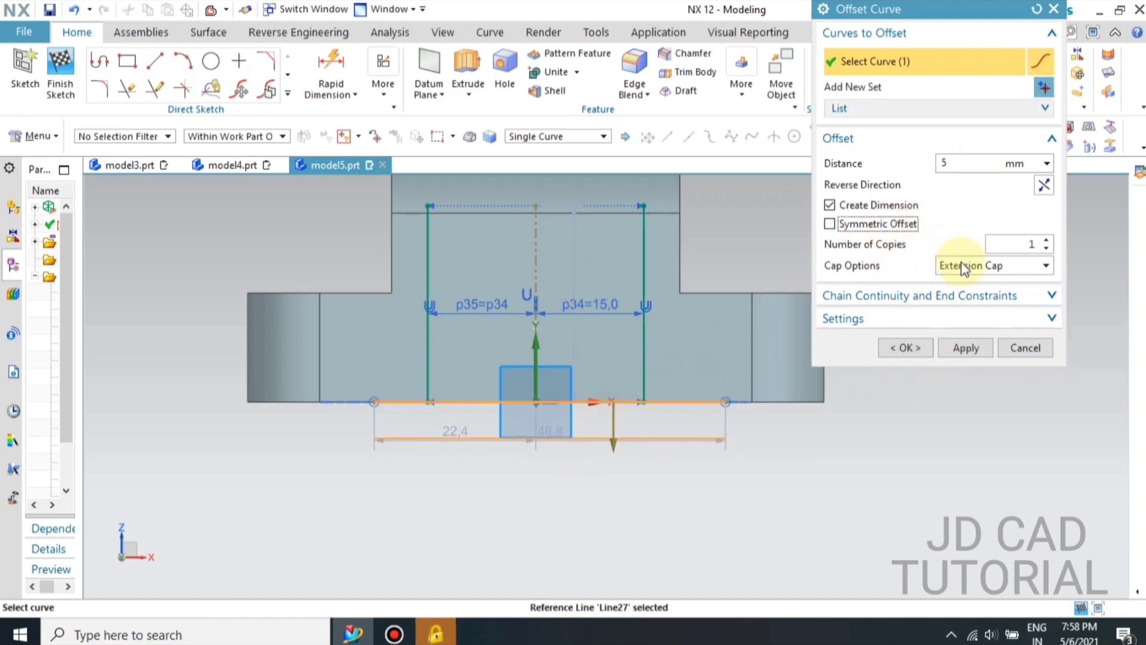
{"action": "left_click", "coordinate": [972, 351]}
{"action": "key", "text": "Escape"}
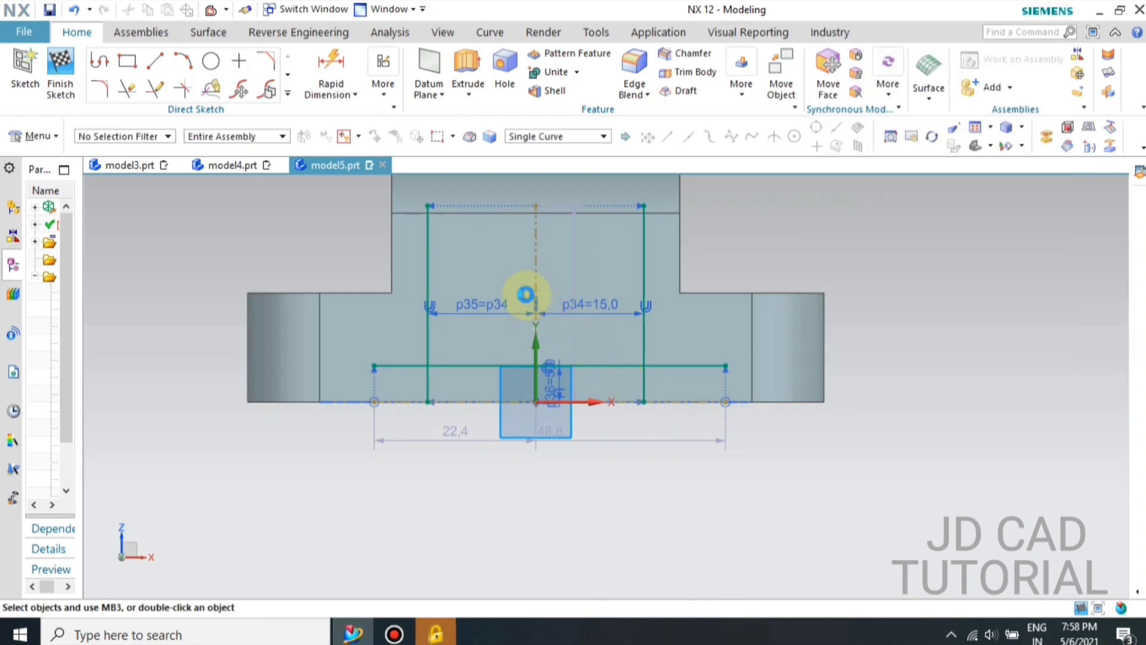
Hide the sketch dimensions and delete the offset constraints linking the new lines to the reference lines
{"action": "key", "text": "ctrl+w"}
{"action": "left_click", "coordinate": [1058, 240]}
{"action": "key", "text": "Escape"}
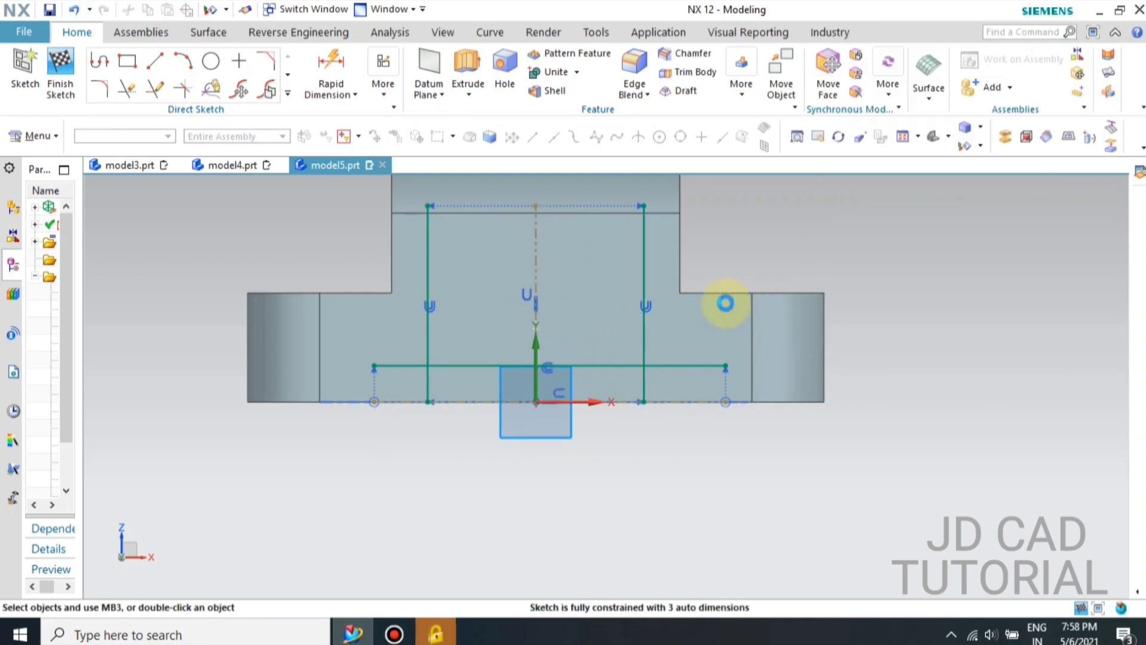
{"action": "right_click", "coordinate": [658, 309]}
{"action": "left_click", "coordinate": [695, 297]}
{"action": "left_click", "coordinate": [527, 297]}
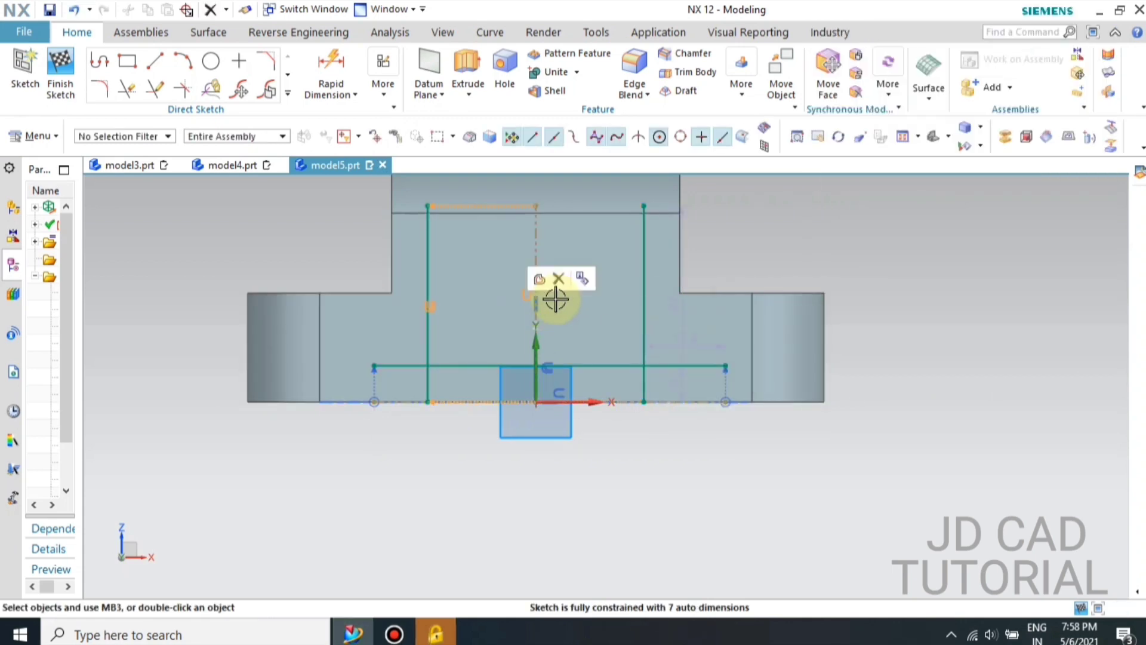
{"action": "left_click", "coordinate": [561, 279]}
{"action": "right_click", "coordinate": [581, 353]}
{"action": "left_click", "coordinate": [578, 386]}
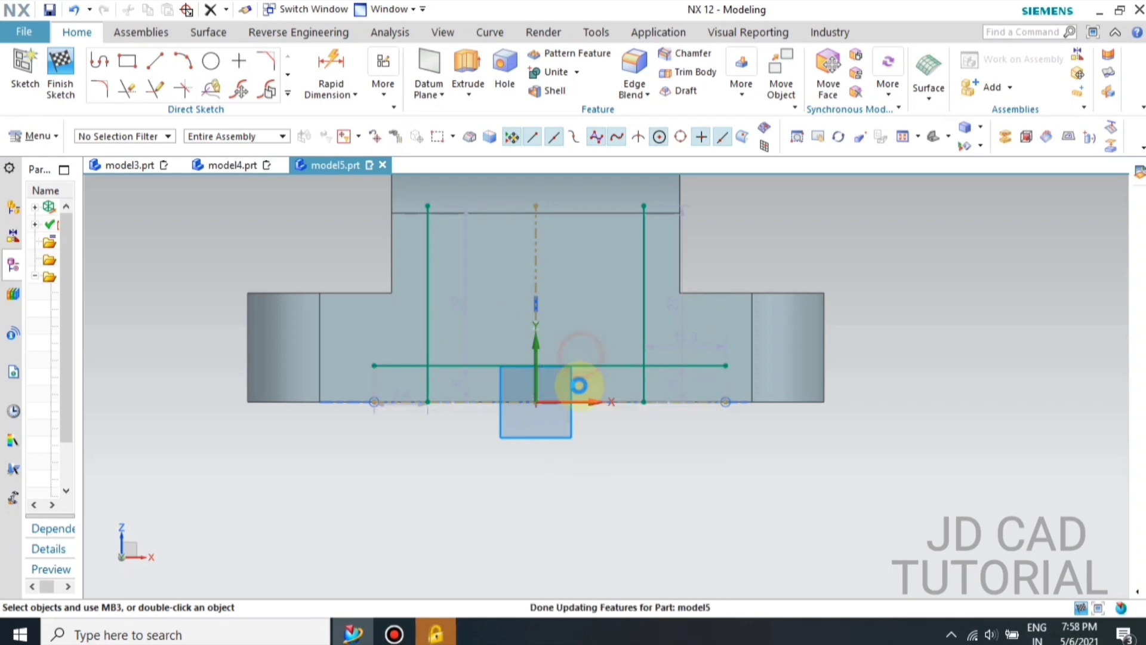
Fillet the two corners between the horizontal offset line and the vertical lines with a 4 mm radius
{"action": "left_click", "coordinate": [101, 84]}
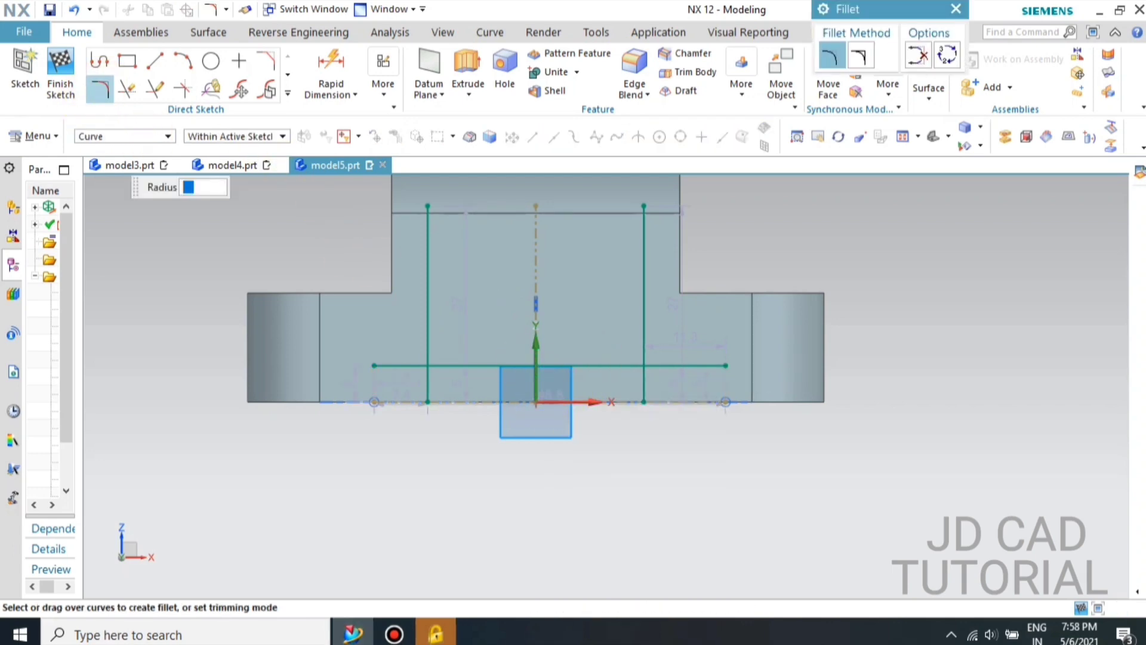
{"action": "scroll", "coordinate": [445, 412], "scroll_direction": "up", "scroll_amount": 2}
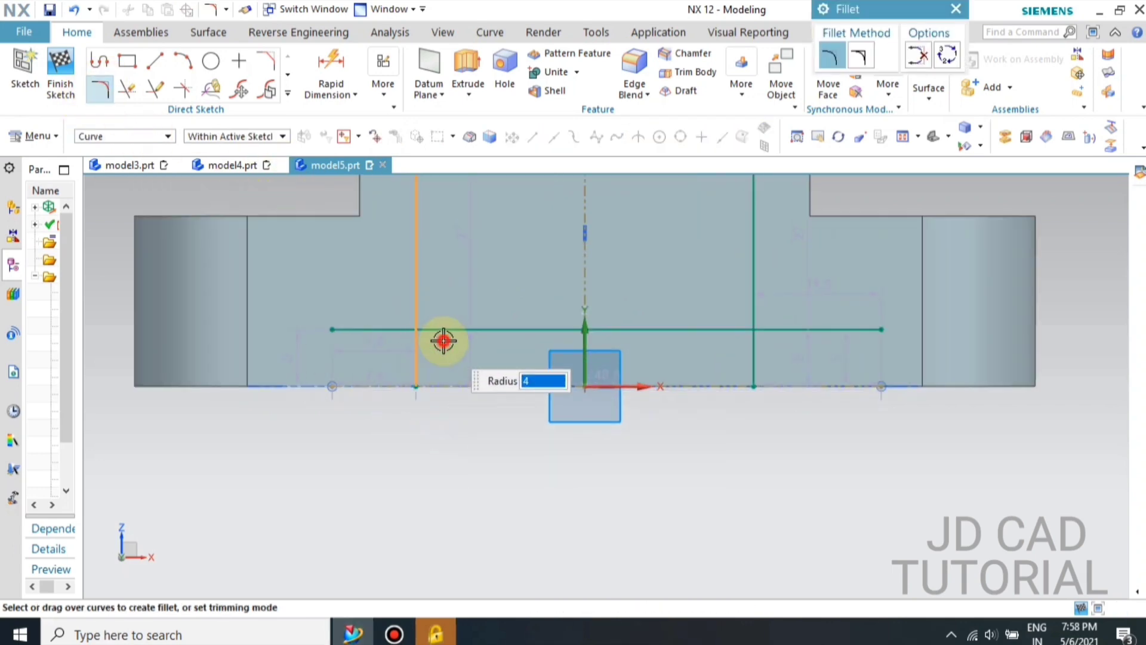
{"action": "left_click", "coordinate": [479, 336]}
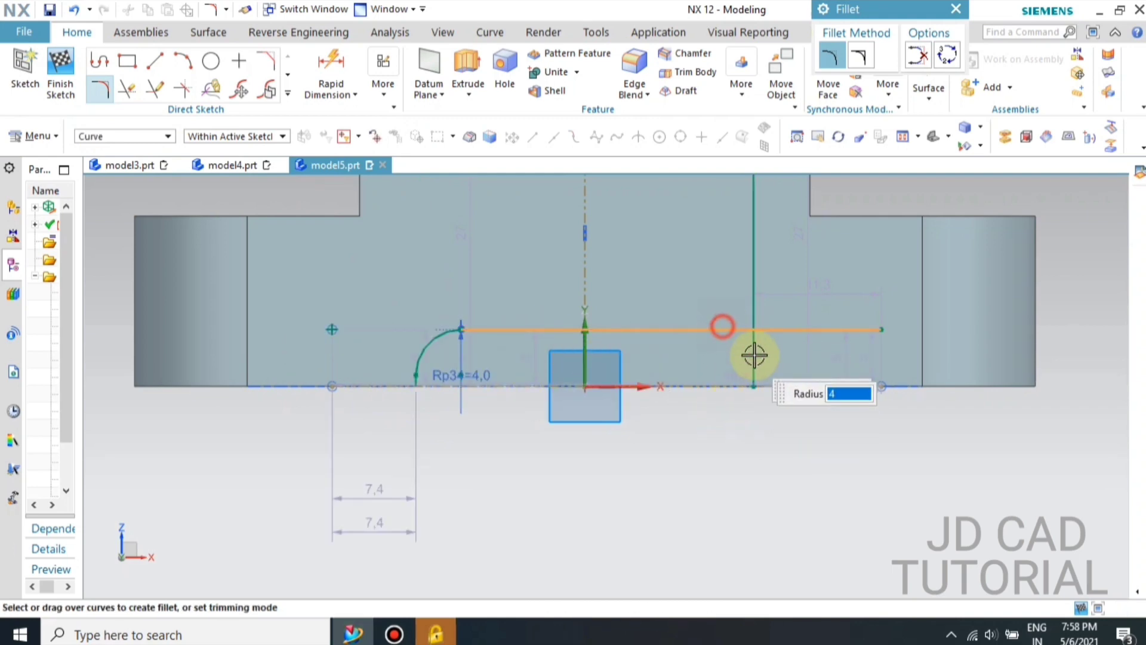
{"action": "left_click", "coordinate": [728, 363]}
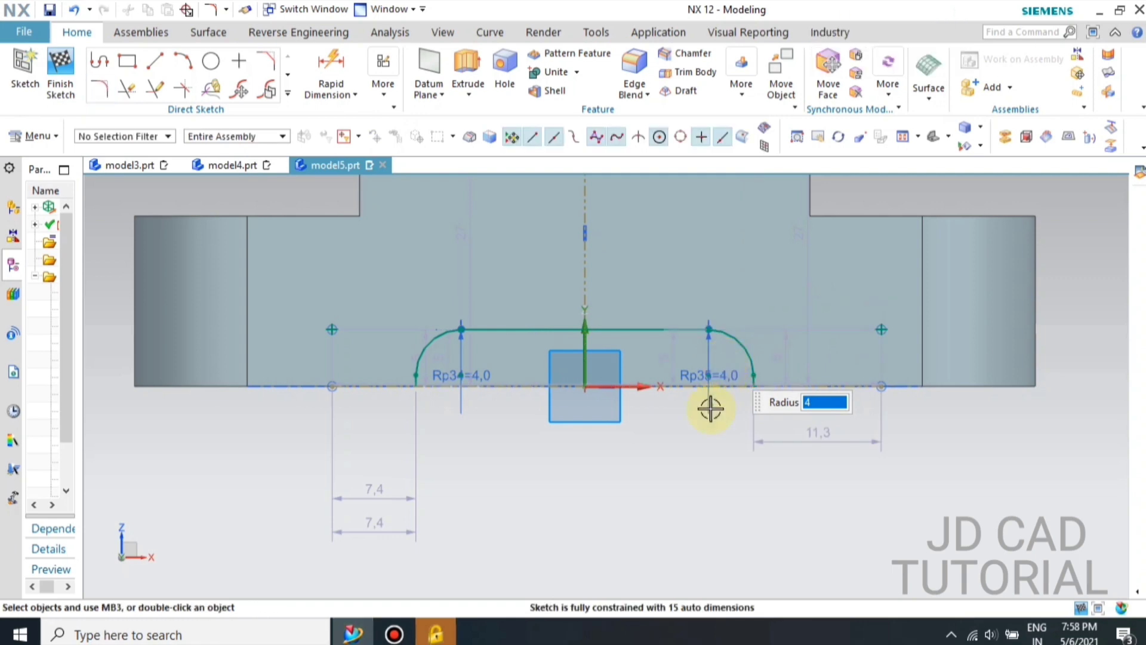
Convert the bottom reference line to active and close the profile at both lower ends with Make Corner
{"action": "right_click", "coordinate": [662, 388]}
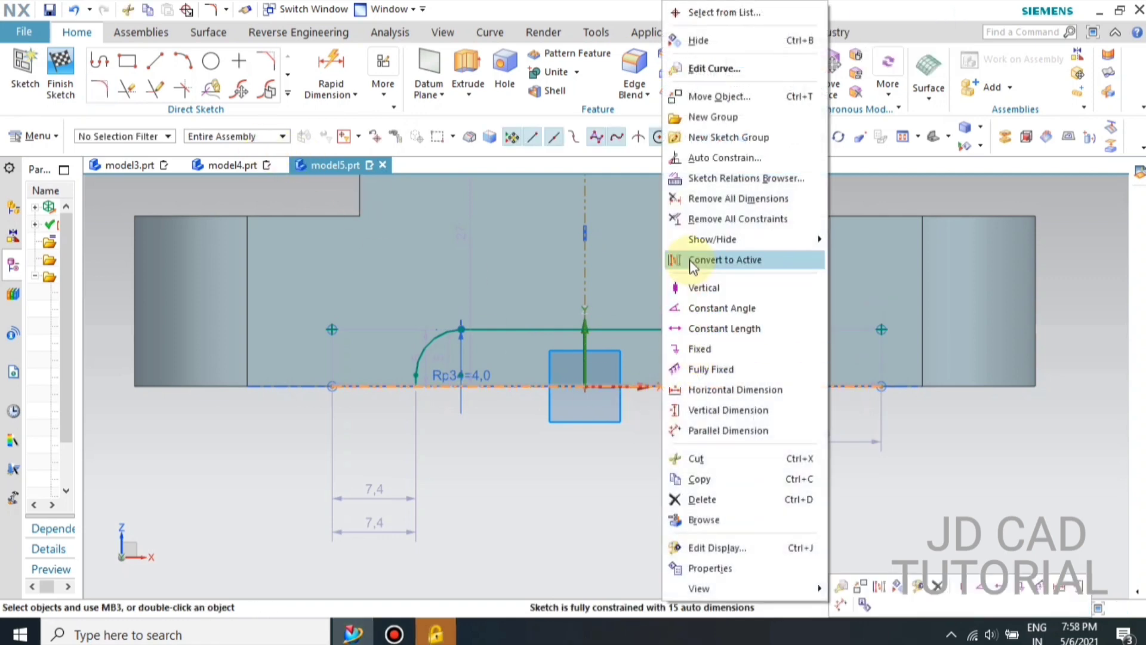
{"action": "left_click", "coordinate": [687, 260]}
{"action": "left_click", "coordinate": [183, 93]}
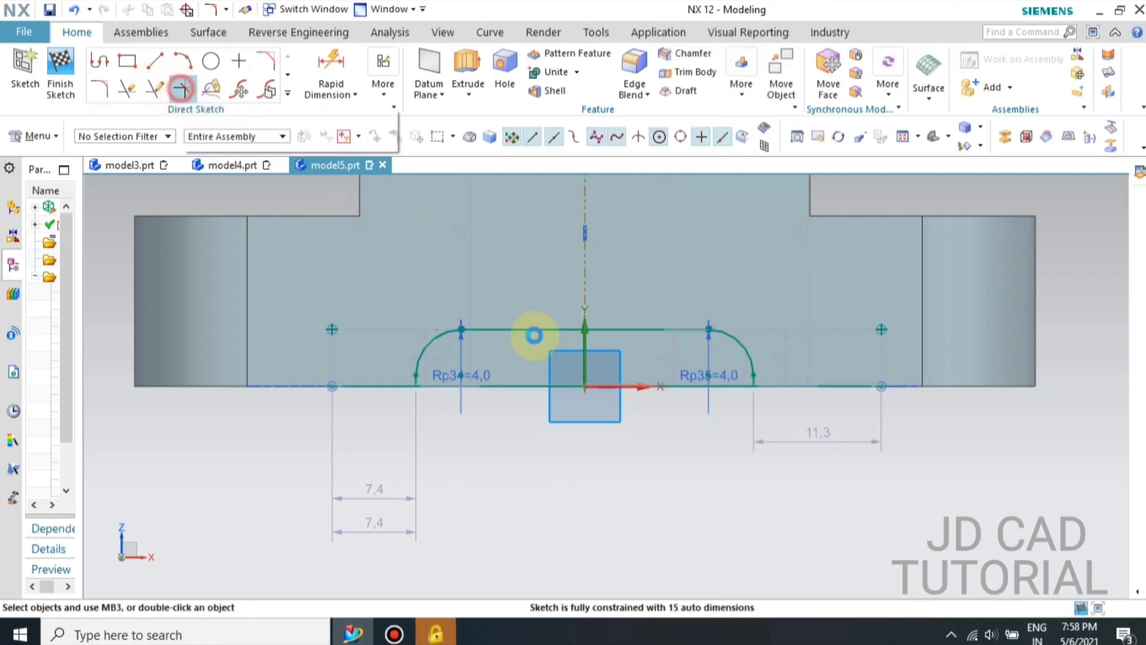
{"action": "left_click", "coordinate": [501, 388]}
{"action": "scroll", "coordinate": [412, 382], "scroll_direction": "up", "scroll_amount": 5}
{"action": "left_click", "coordinate": [436, 397]}
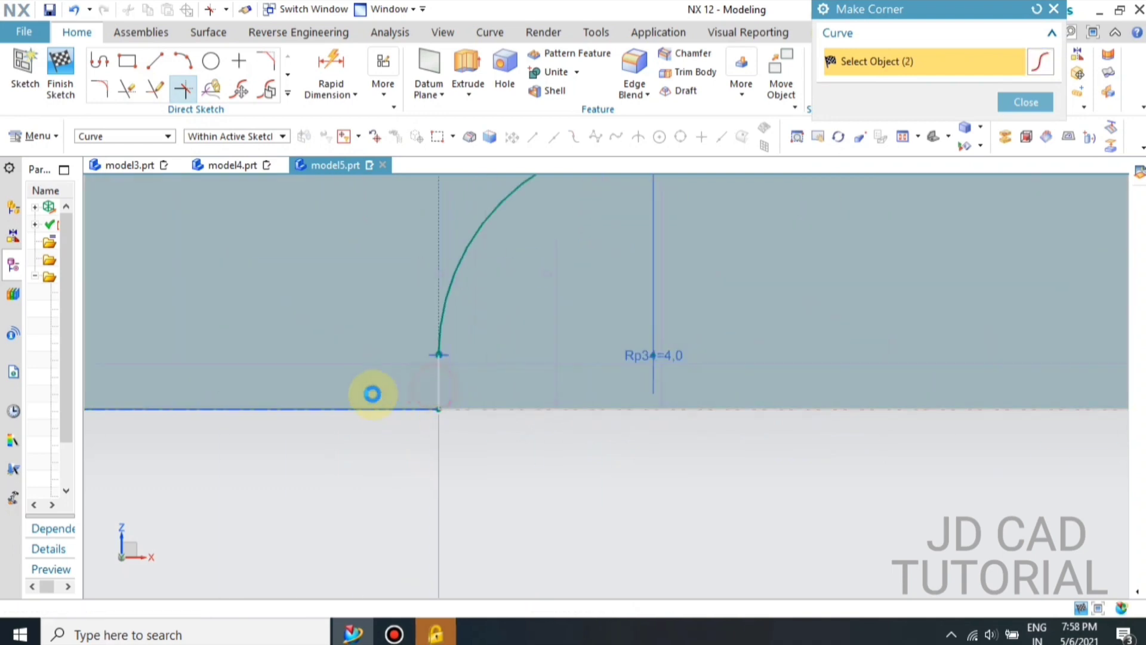
{"action": "scroll", "coordinate": [363, 330], "scroll_direction": "down", "scroll_amount": 5}
{"action": "scroll", "coordinate": [985, 358], "scroll_direction": "up", "scroll_amount": 4}
{"action": "left_click", "coordinate": [806, 332]}
{"action": "left_click", "coordinate": [768, 349]}
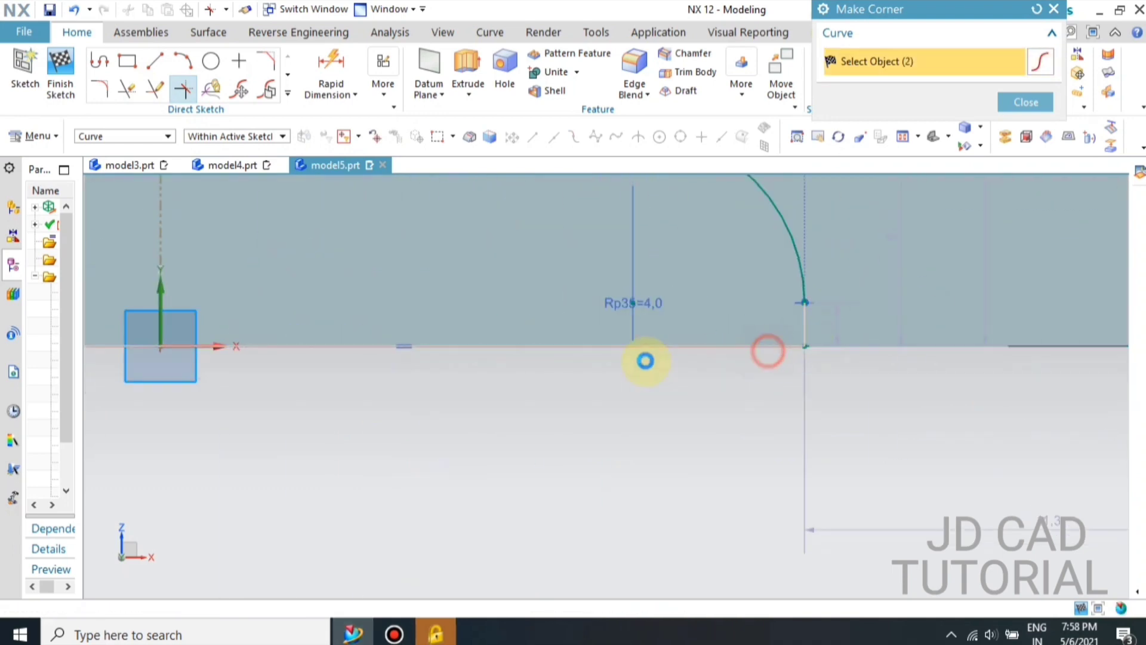
{"action": "scroll", "coordinate": [516, 356], "scroll_direction": "down", "scroll_amount": 7}
{"action": "key", "text": "Escape"}
Delete the vertical reference line and extrude the closed profile from -79 to 83 mm, subtracting it from the base plate
{"action": "left_click", "coordinate": [470, 250]}
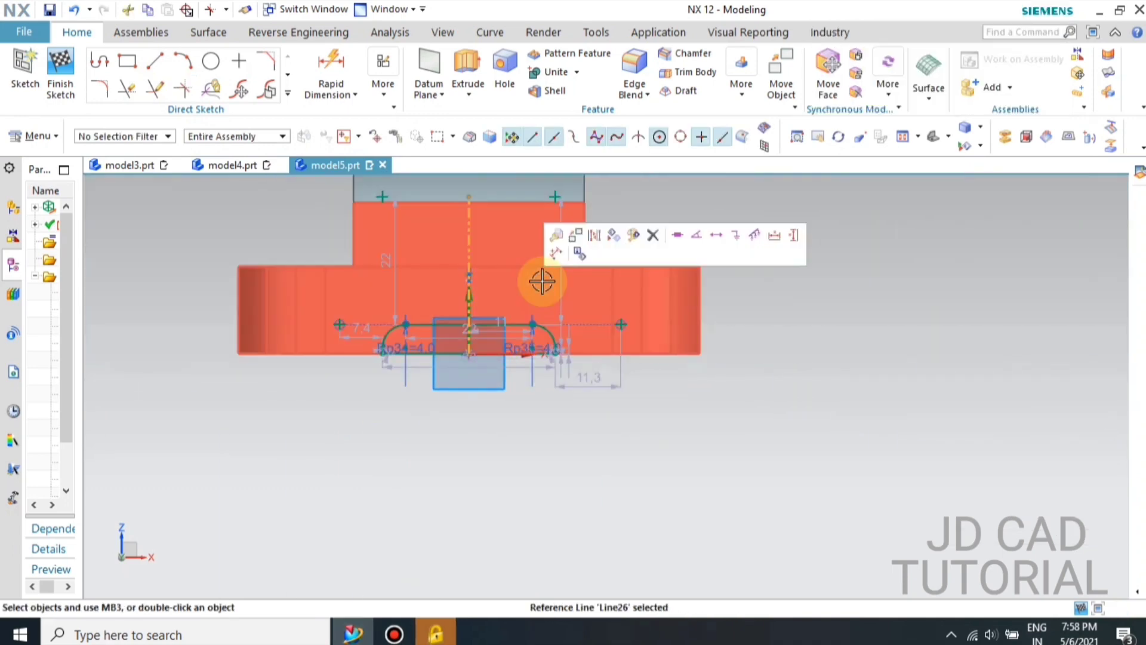
{"action": "middle_click_drag", "start_coordinate": [542, 281], "coordinate": [591, 358]}
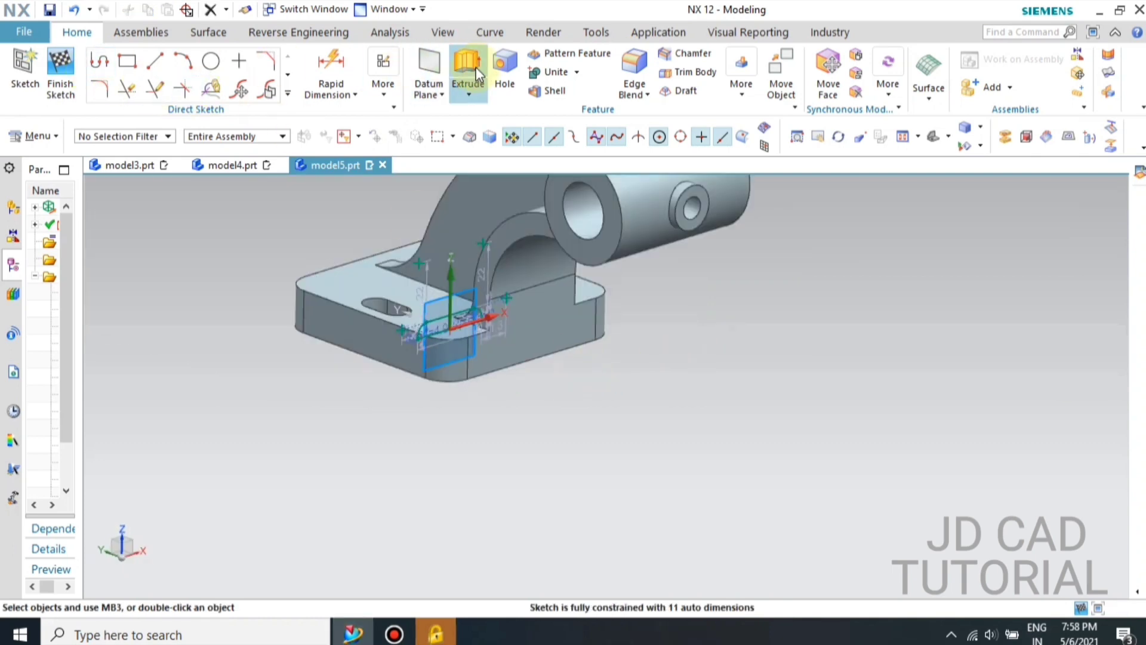
{"action": "left_click", "coordinate": [478, 75]}
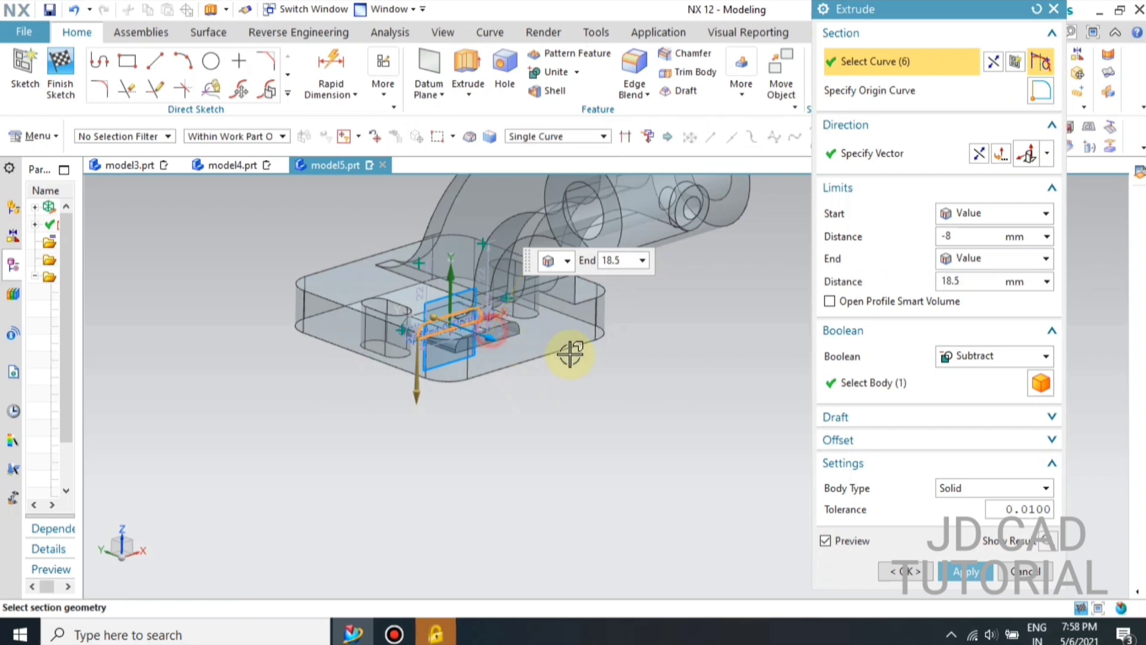
{"action": "left_click_drag", "start_coordinate": [570, 354], "coordinate": [626, 387]}
{"action": "left_click_drag", "start_coordinate": [435, 319], "coordinate": [289, 262]}
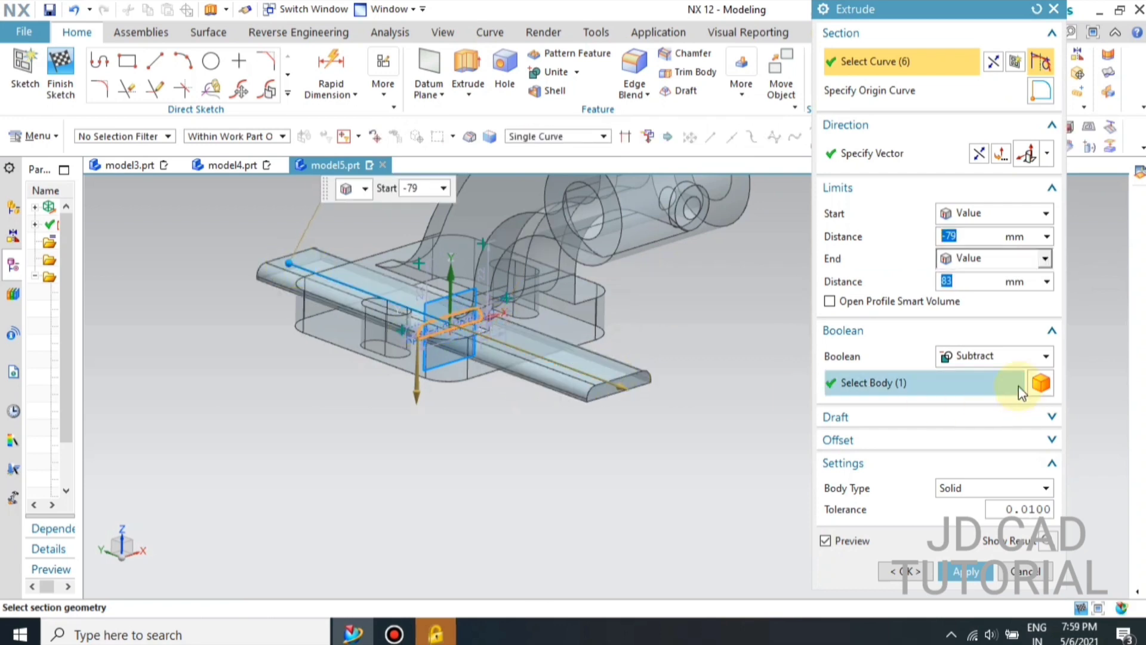
{"action": "middle_click", "coordinate": [595, 494]}
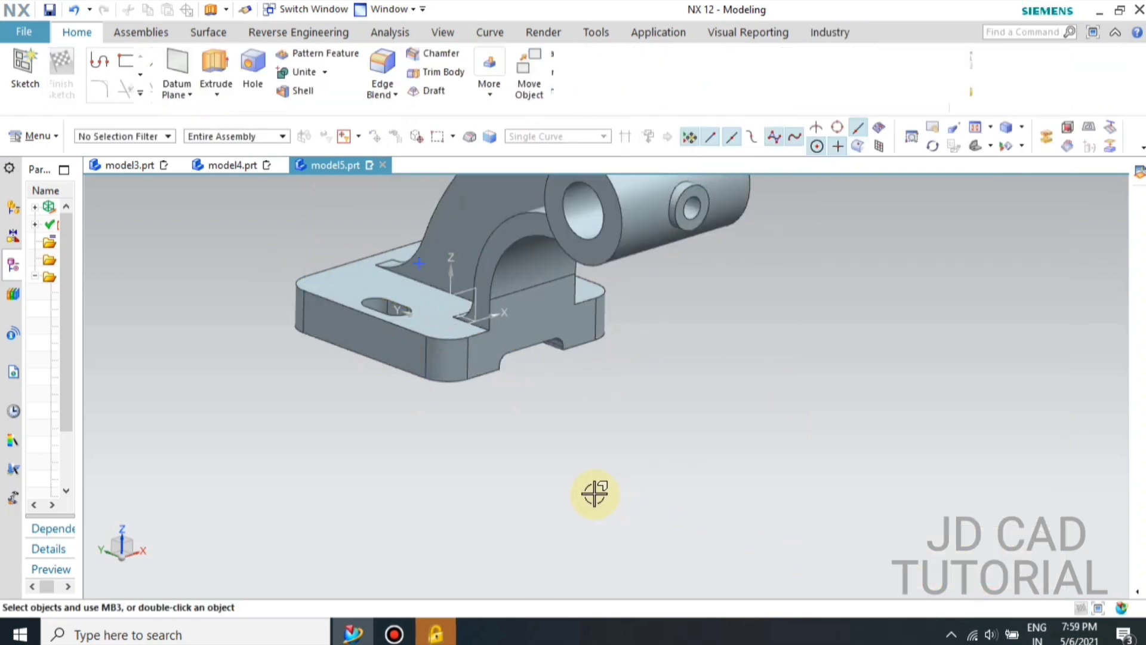
Hide the channel profile sketch under the base plate
{"action": "middle_click_drag", "start_coordinate": [564, 433], "coordinate": [594, 389]}
{"action": "scroll", "coordinate": [495, 413], "scroll_direction": "up", "scroll_amount": 5}
{"action": "left_click", "coordinate": [510, 398]}
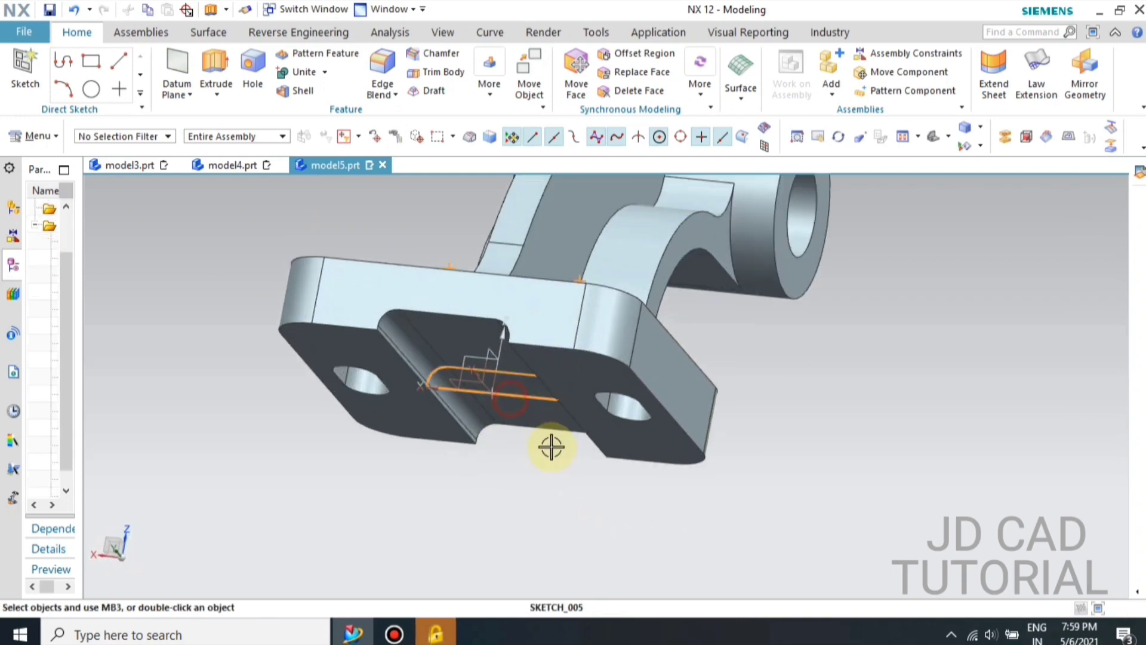
{"action": "scroll", "coordinate": [550, 445], "scroll_direction": "down", "scroll_amount": 4}
{"action": "middle_click_drag", "start_coordinate": [614, 456], "coordinate": [580, 478]}
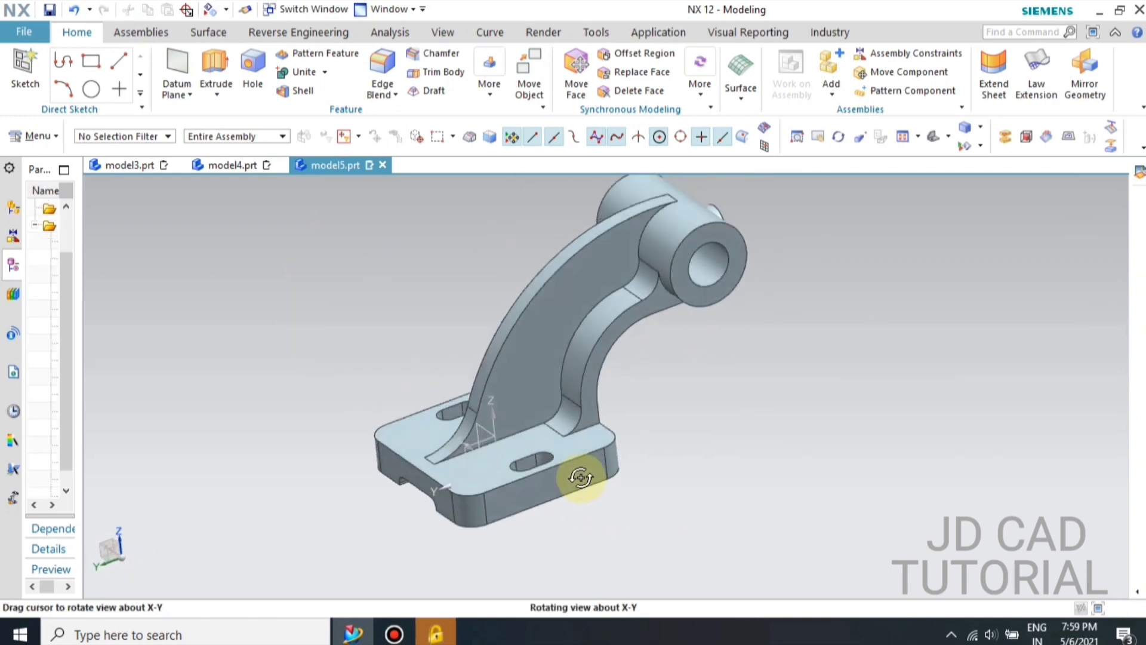
Apply a 1 mm edge blend to the outer rims of both cylinder ends and the rim of the drilled boss
{"action": "middle_click_drag", "start_coordinate": [754, 434], "coordinate": [741, 444]}
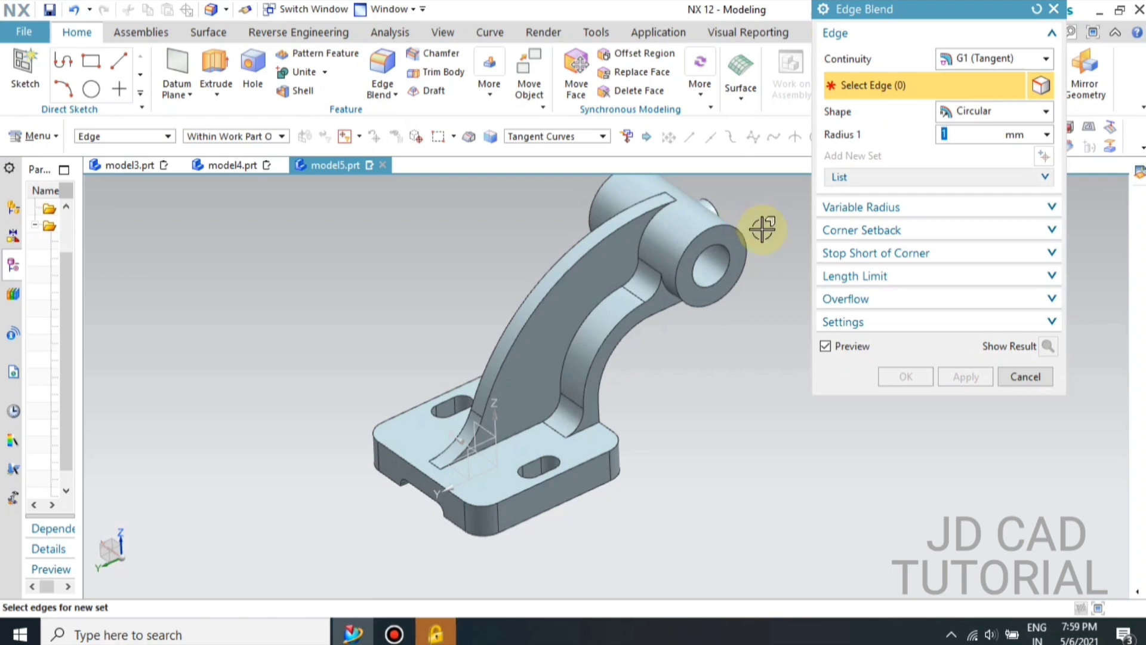
{"action": "left_click", "coordinate": [746, 242]}
{"action": "middle_click_drag", "start_coordinate": [760, 304], "coordinate": [594, 213]}
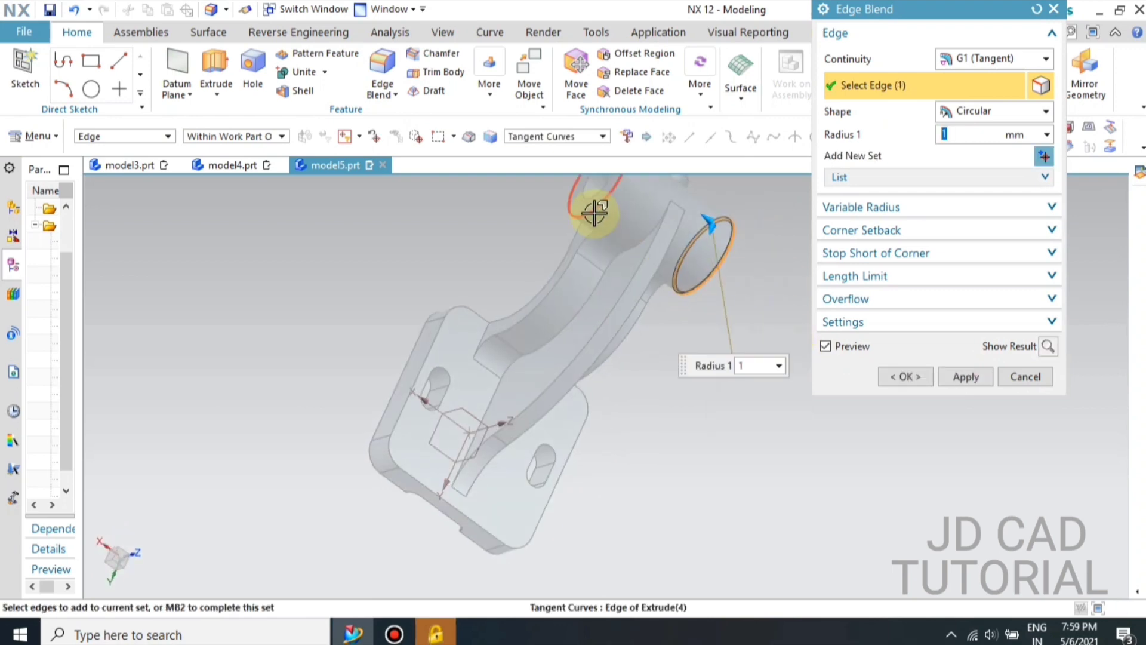
{"action": "middle_click_drag", "start_coordinate": [708, 319], "coordinate": [637, 287]}
{"action": "scroll", "coordinate": [637, 286], "scroll_direction": "up", "scroll_amount": 4}
{"action": "left_click", "coordinate": [638, 264]}
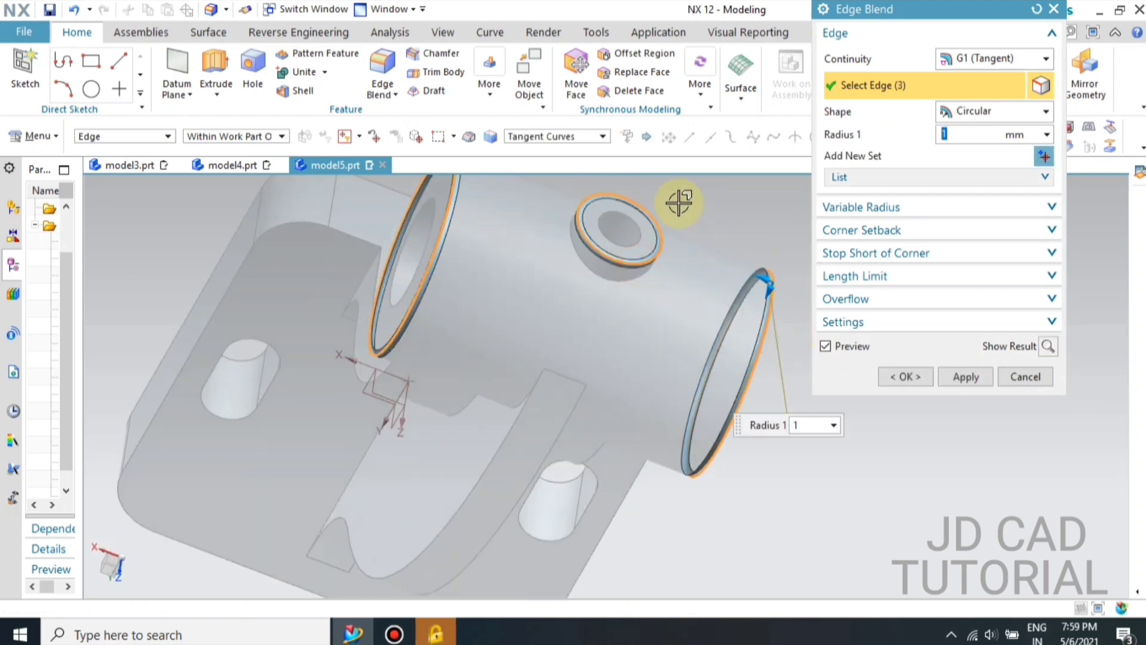
{"action": "scroll", "coordinate": [678, 204], "scroll_direction": "down", "scroll_amount": 4}
{"action": "middle_click_drag", "start_coordinate": [700, 398], "coordinate": [742, 310]}
{"action": "left_click", "coordinate": [965, 376]}
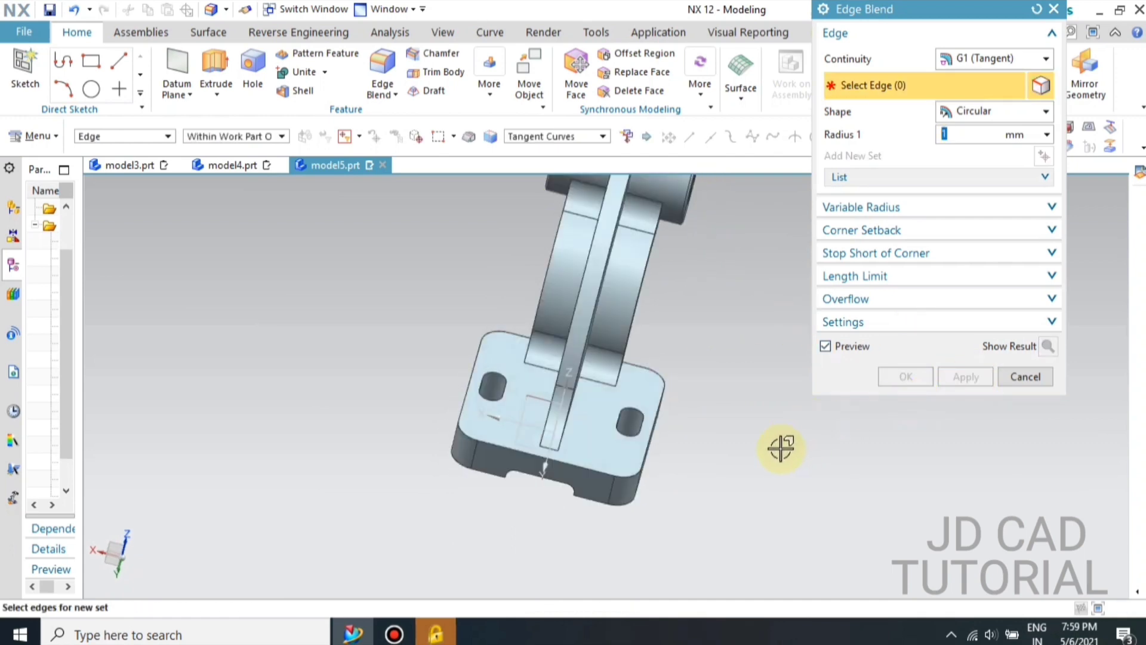
Apply a 1 mm edge blend around the base plate's top and bottom outer edges, including the channel's end edges
{"action": "middle_click_drag", "start_coordinate": [736, 429], "coordinate": [635, 416]}
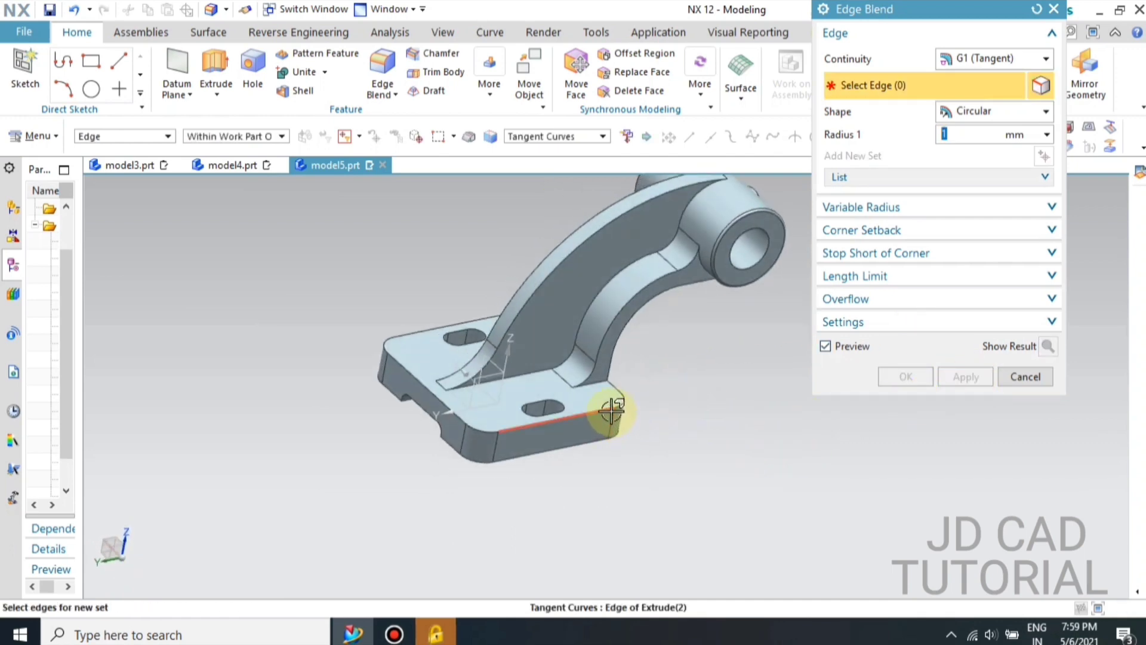
{"action": "left_click", "coordinate": [564, 428]}
{"action": "left_click", "coordinate": [534, 461]}
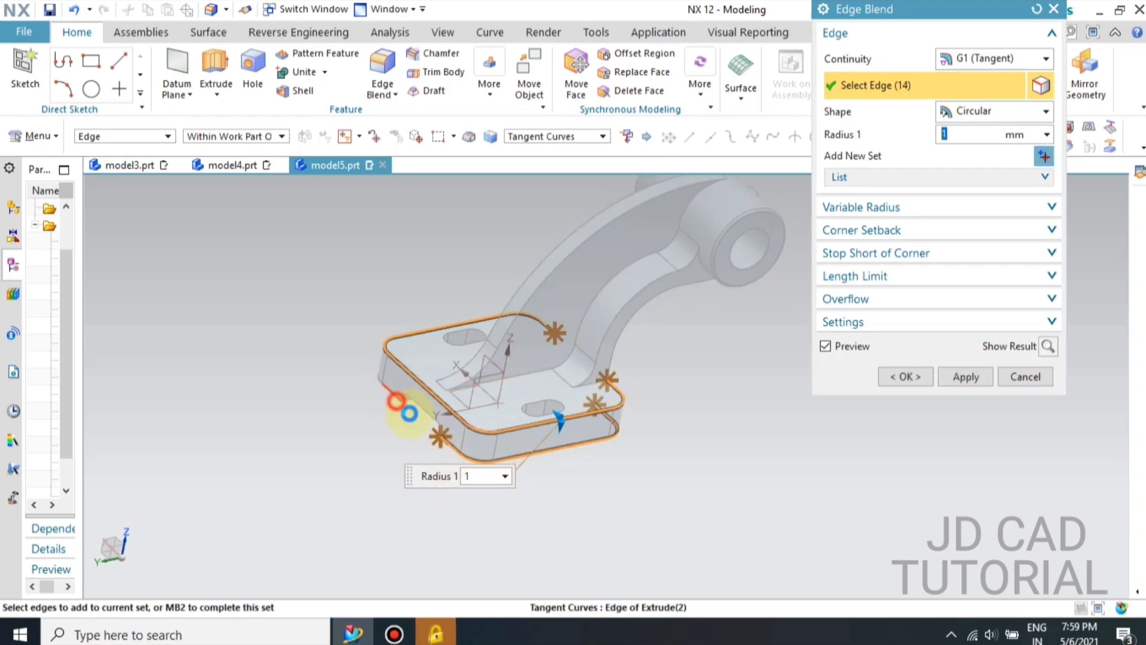
{"action": "middle_click_drag", "start_coordinate": [410, 413], "coordinate": [532, 256]}
{"action": "scroll", "coordinate": [588, 243], "scroll_direction": "up", "scroll_amount": 5}
{"action": "left_click", "coordinate": [512, 264]}
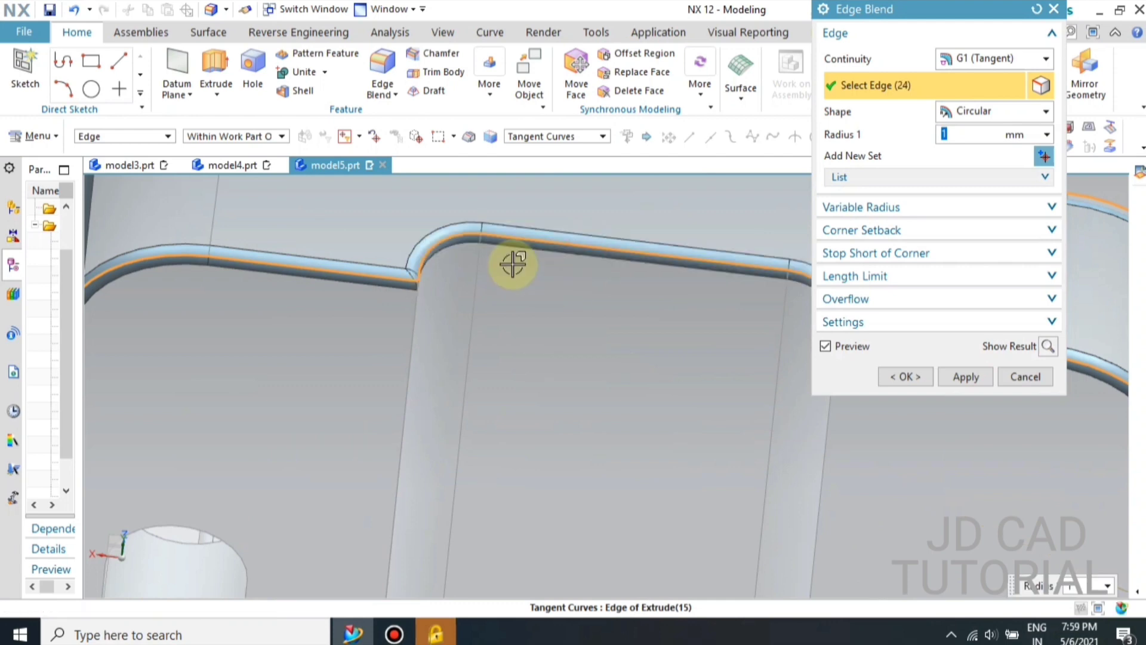
{"action": "scroll", "coordinate": [507, 251], "scroll_direction": "down", "scroll_amount": 5}
{"action": "scroll", "coordinate": [450, 410], "scroll_direction": "up", "scroll_amount": 5}
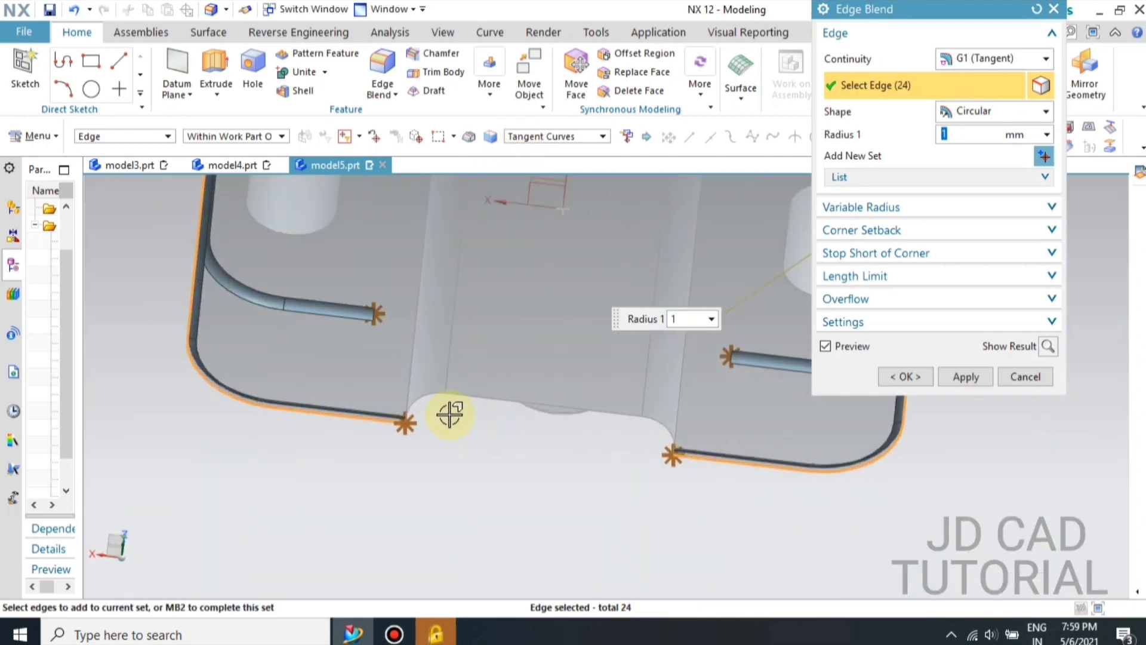
{"action": "left_click", "coordinate": [445, 396]}
{"action": "left_click", "coordinate": [965, 377]}
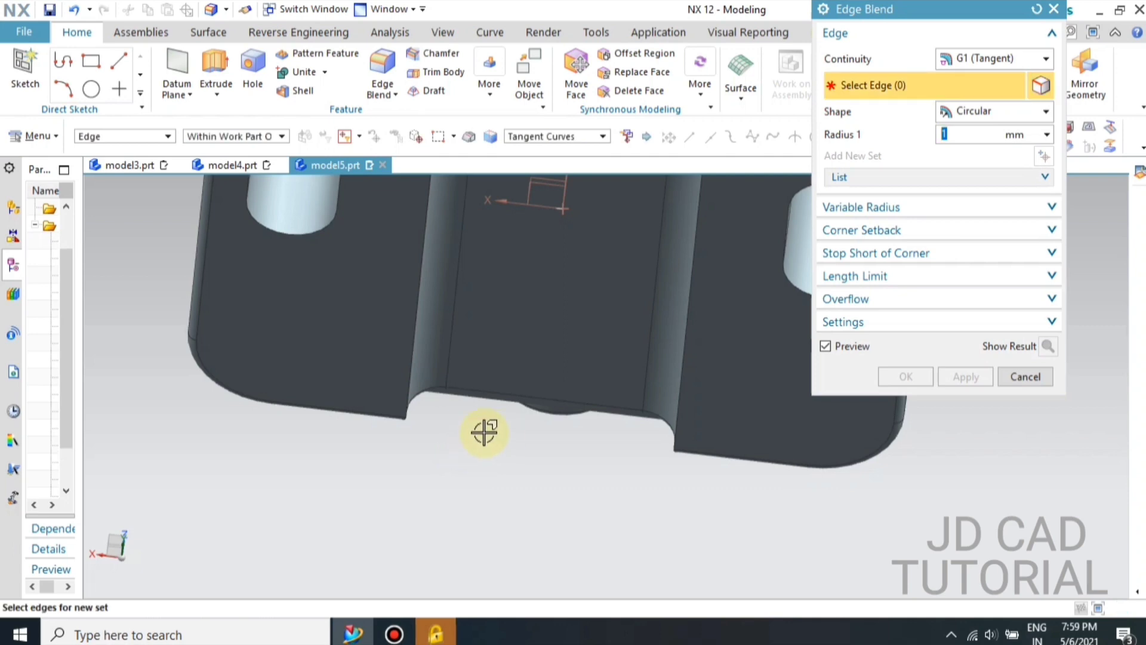
Apply a 3 mm edge blend to the rib's two long outer edges and the curved arm's edges on one side
{"action": "scroll", "coordinate": [485, 431], "scroll_direction": "down", "scroll_amount": 5}
{"action": "middle_click_drag", "start_coordinate": [471, 430], "coordinate": [524, 400]}
{"action": "mouse_move", "coordinate": [498, 447]}
{"action": "middle_mouse_down"}
{"action": "mouse_move", "coordinate": [486, 435]}
{"action": "mouse_move", "coordinate": [486, 450]}
{"action": "middle_mouse_up"}
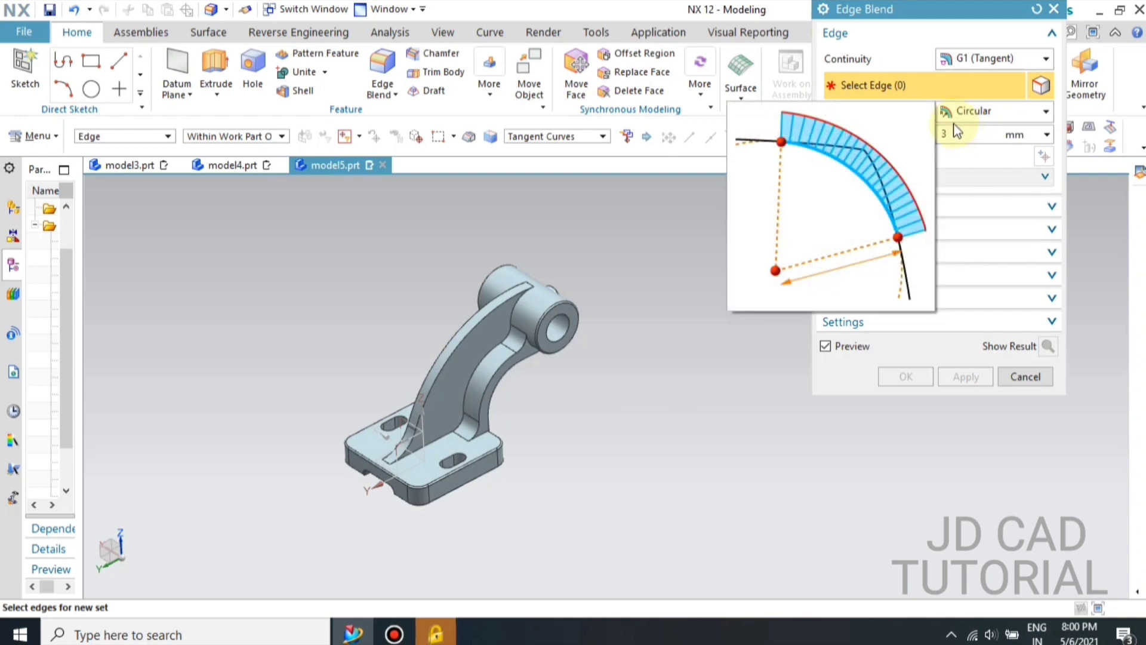
{"action": "scroll", "coordinate": [495, 315], "scroll_direction": "up", "scroll_amount": 3}
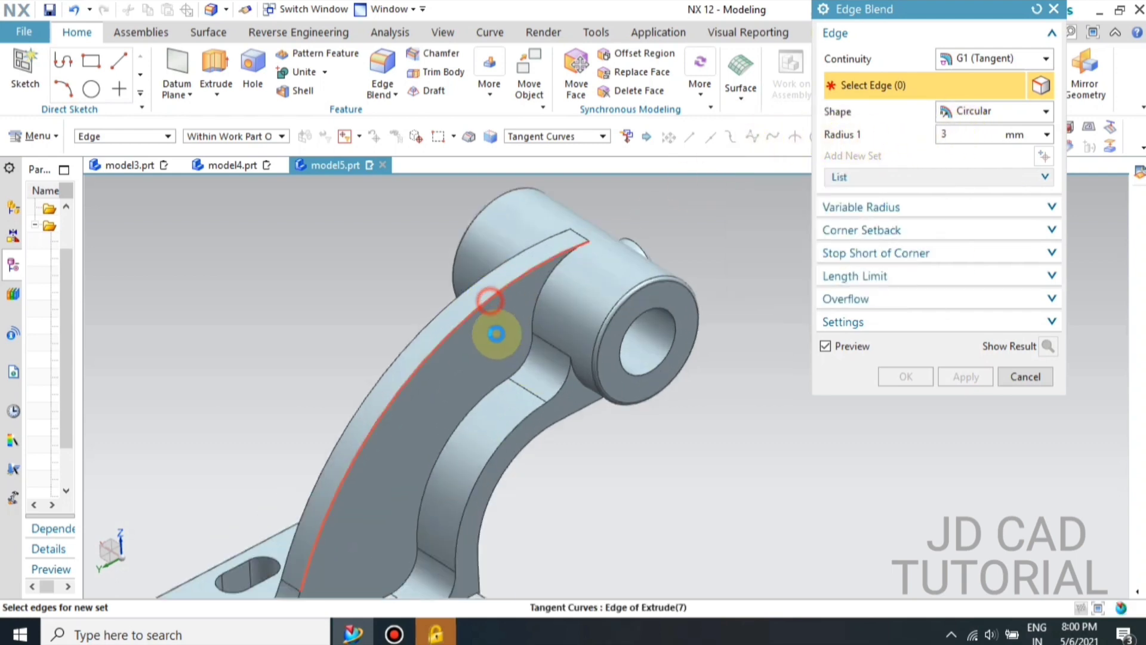
{"action": "left_click", "coordinate": [494, 326]}
{"action": "left_click", "coordinate": [487, 322]}
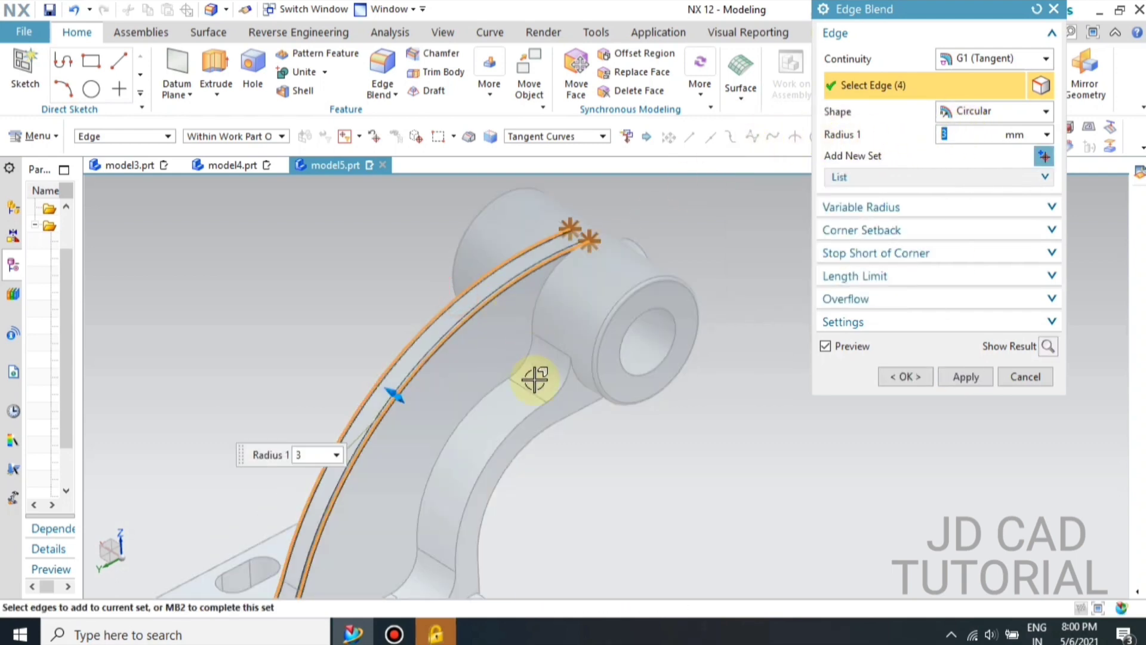
{"action": "left_click", "coordinate": [584, 415]}
{"action": "left_click", "coordinate": [966, 376]}
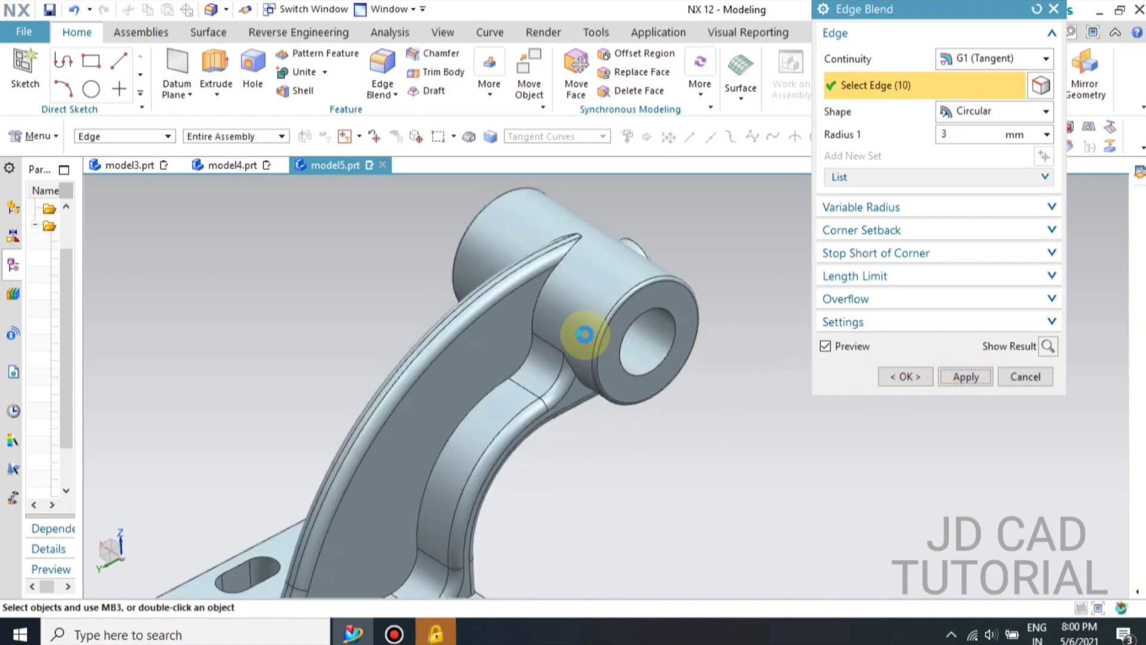
Apply a 3 mm edge blend to the curved arm's two long edges on the opposite side
{"action": "middle_click_drag", "start_coordinate": [607, 341], "coordinate": [388, 372]}
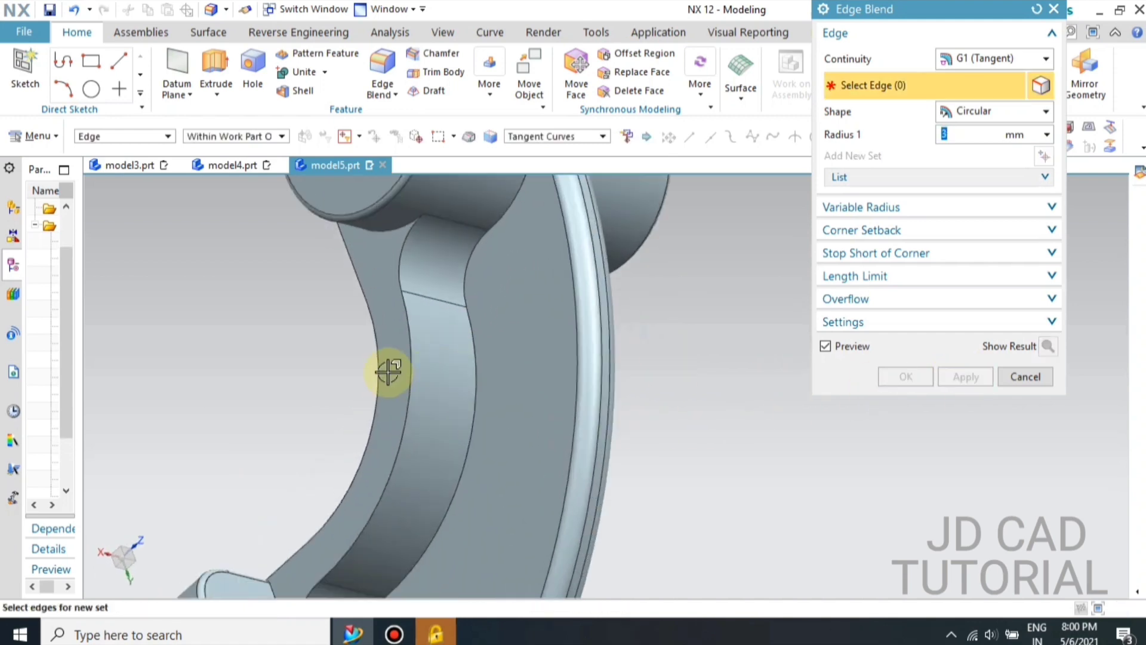
{"action": "left_click", "coordinate": [409, 376]}
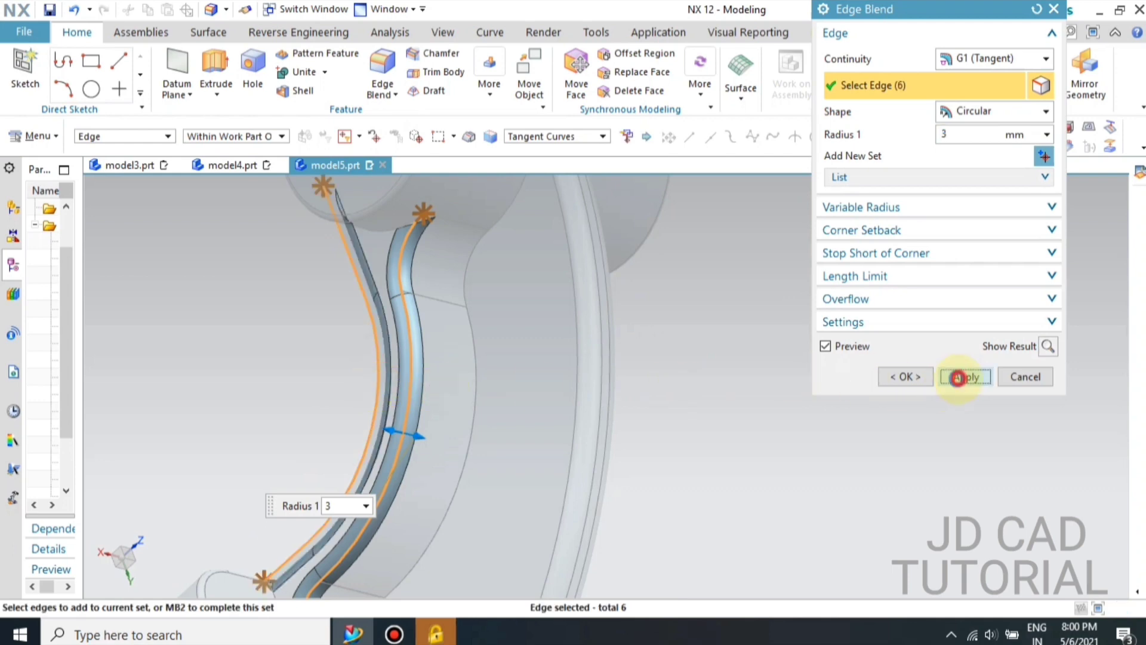
{"action": "left_click", "coordinate": [958, 377]}
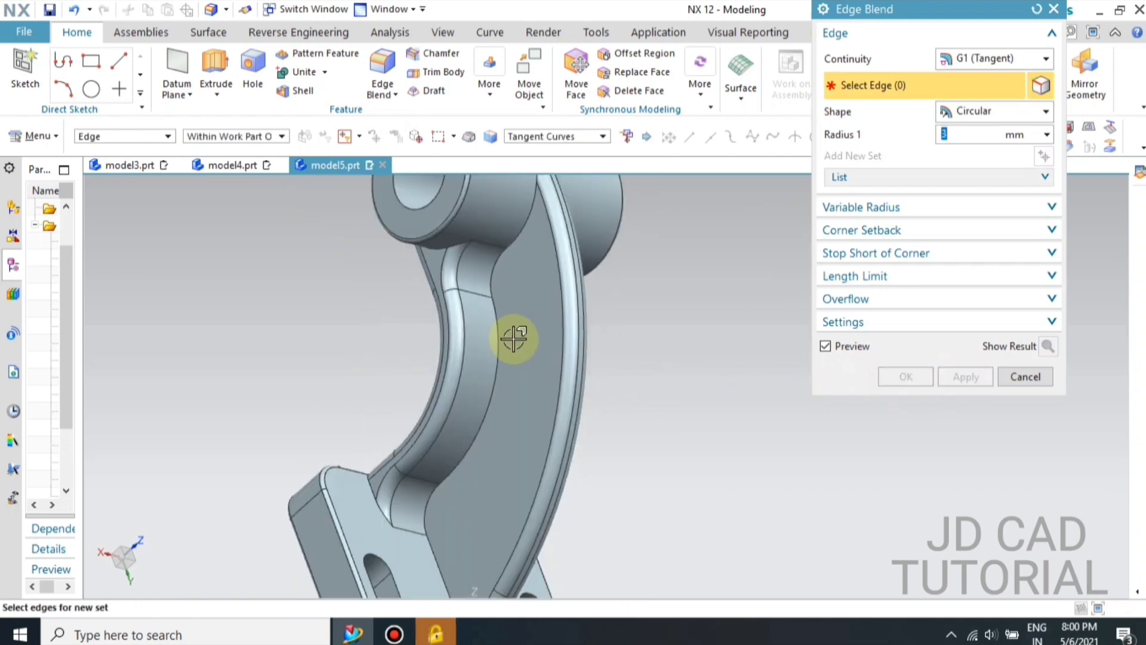
Apply a 1 mm edge blend along the edges where the rib meets the curved arm on both sides
{"action": "scroll", "coordinate": [514, 338], "scroll_direction": "down", "scroll_amount": 2}
{"action": "middle_click_drag", "start_coordinate": [594, 399], "coordinate": [542, 351]}
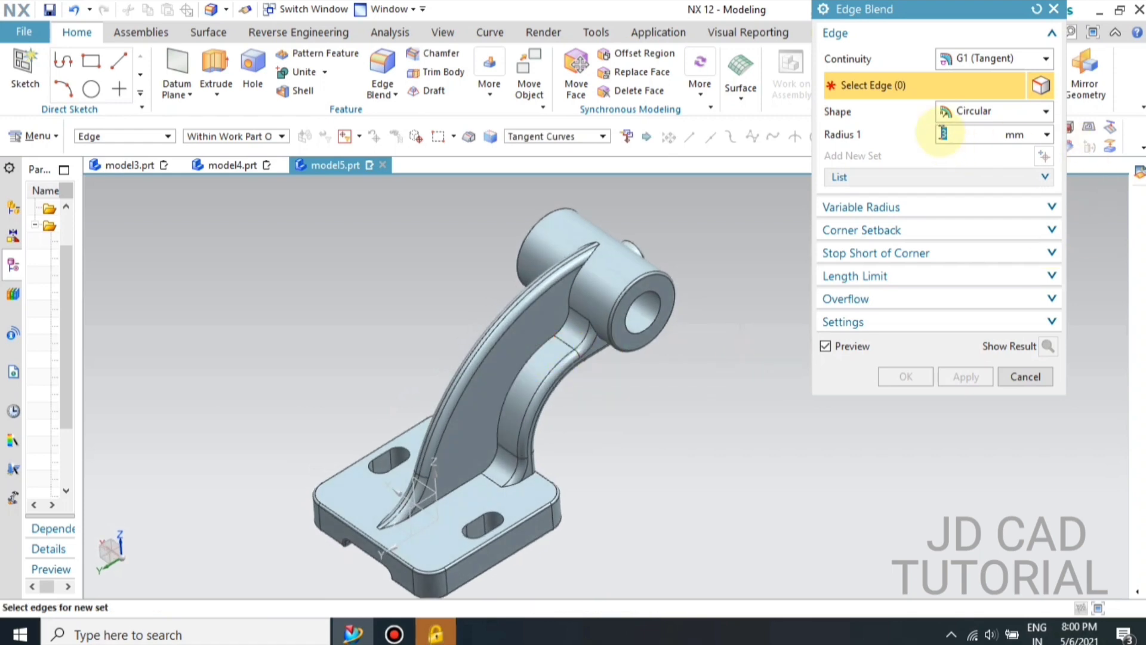
{"action": "left_click", "coordinate": [550, 341]}
{"action": "middle_click_drag", "start_coordinate": [633, 440], "coordinate": [502, 278]}
{"action": "left_click", "coordinate": [501, 277]}
{"action": "left_click", "coordinate": [961, 376]}
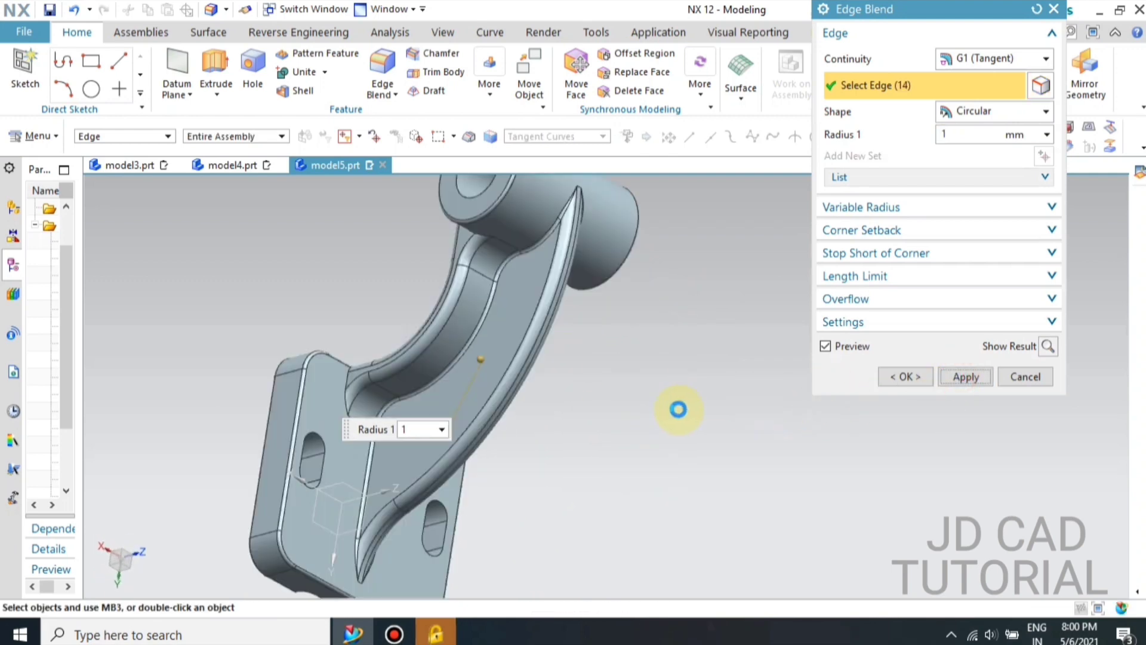
{"action": "key", "text": "Escape"}
Change the bracket body's display color to a near-white light gray
{"action": "middle_click_drag", "start_coordinate": [583, 404], "coordinate": [535, 394]}
{"action": "scroll", "coordinate": [490, 403], "scroll_direction": "down", "scroll_amount": 2}
{"action": "scroll", "coordinate": [504, 412], "scroll_direction": "up", "scroll_amount": 2}
{"action": "scroll", "coordinate": [606, 374], "scroll_direction": "down", "scroll_amount": 4}
{"action": "scroll", "coordinate": [647, 361], "scroll_direction": "up", "scroll_amount": 2}
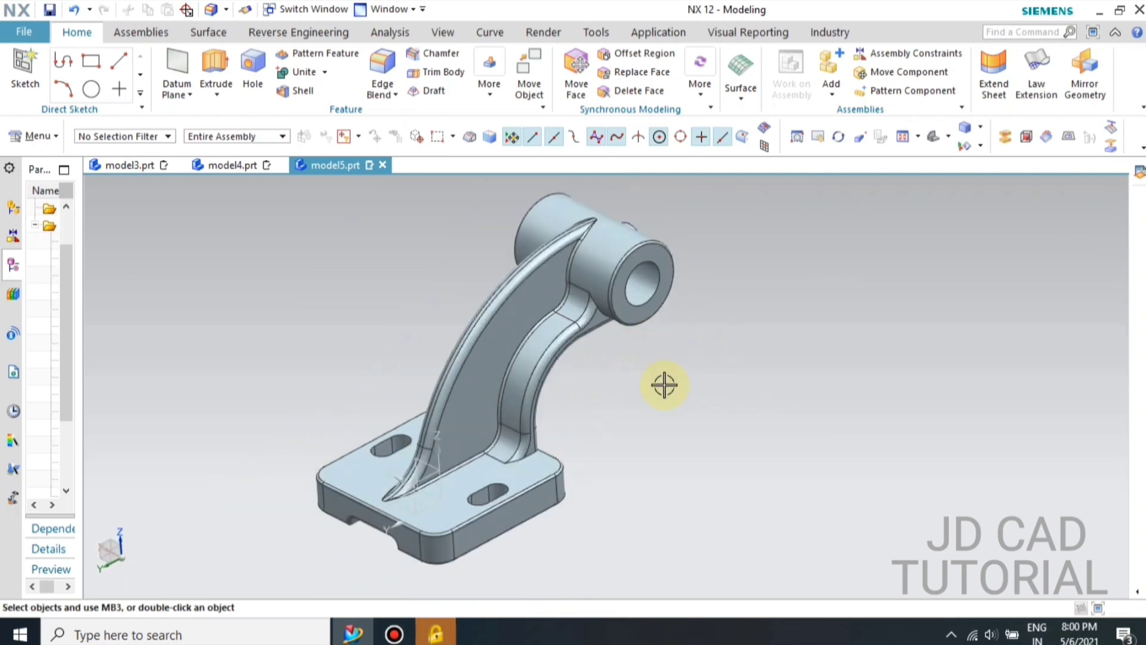
{"action": "key", "text": "ctrl+j"}
{"action": "left_click", "coordinate": [657, 311]}
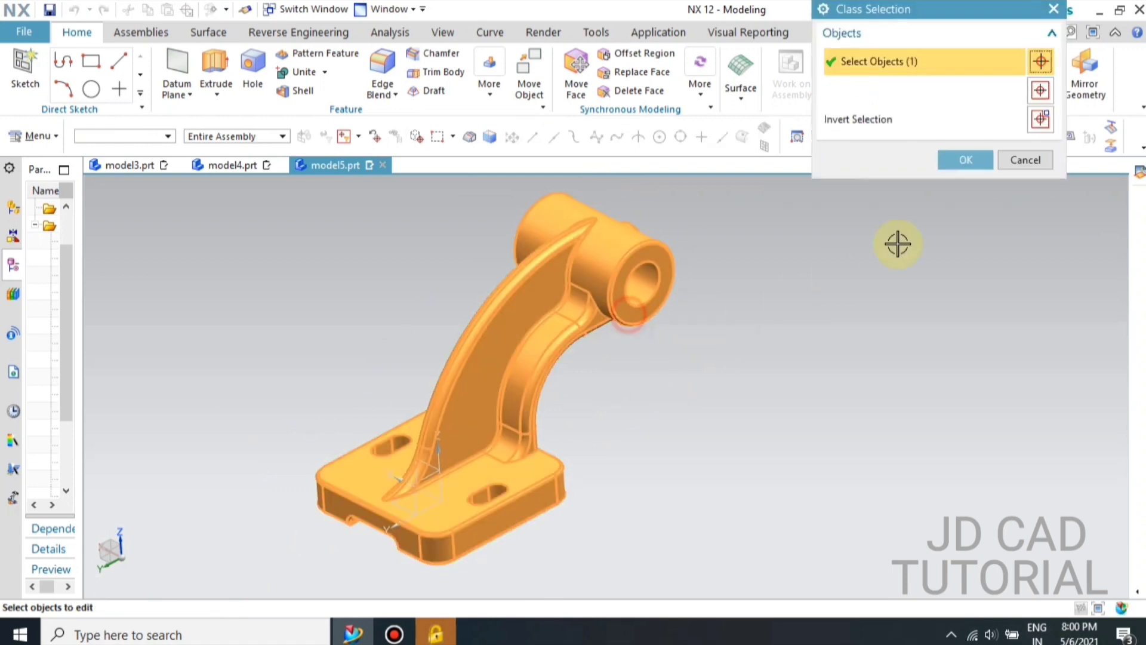
{"action": "left_click", "coordinate": [960, 159]}
{"action": "left_click", "coordinate": [1026, 111]}
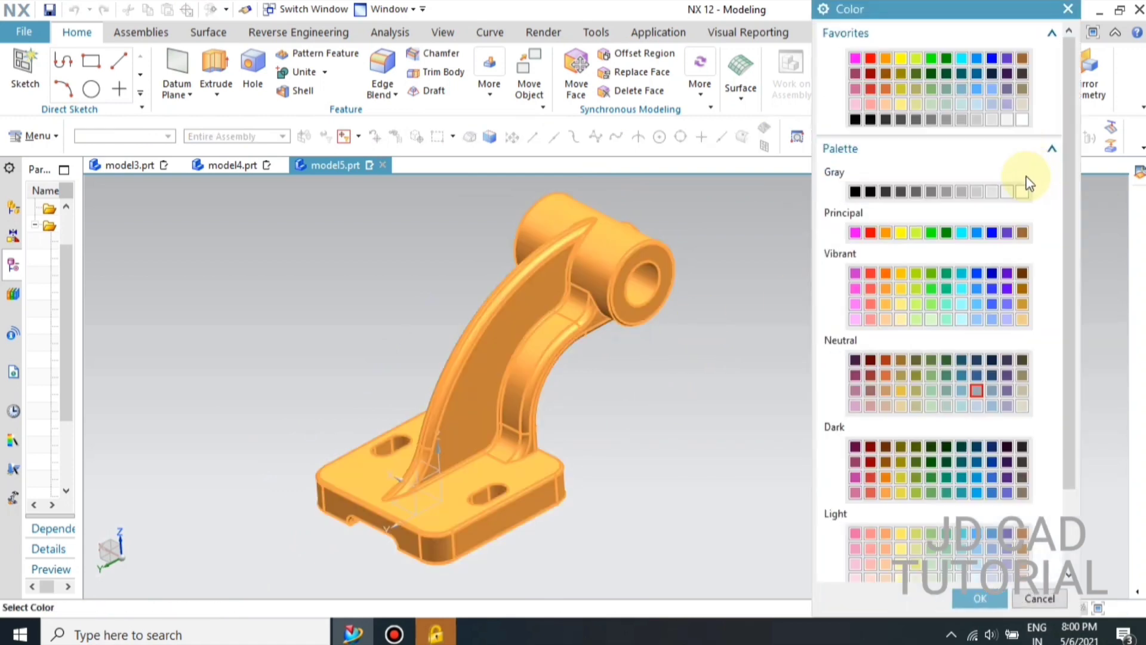
{"action": "left_click", "coordinate": [980, 599]}
{"action": "left_click", "coordinate": [968, 485]}
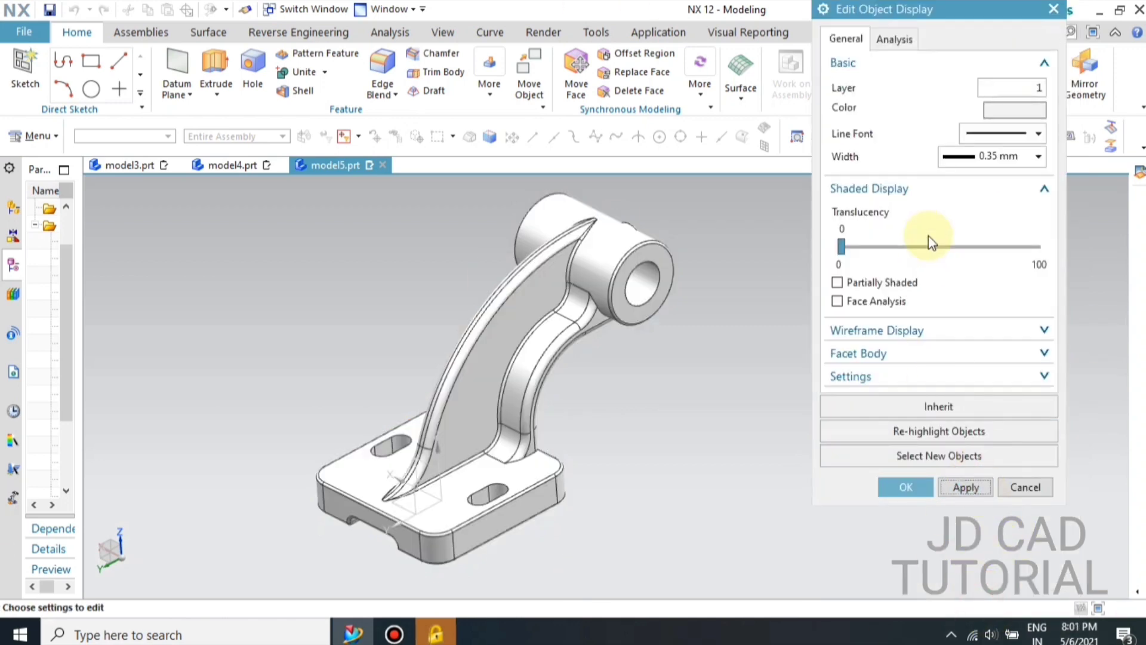
{"action": "middle_click", "coordinate": [962, 197]}
Try the shaded and wireframe display styles on the bracket
{"action": "left_click", "coordinate": [988, 130]}
{"action": "left_click", "coordinate": [978, 168]}
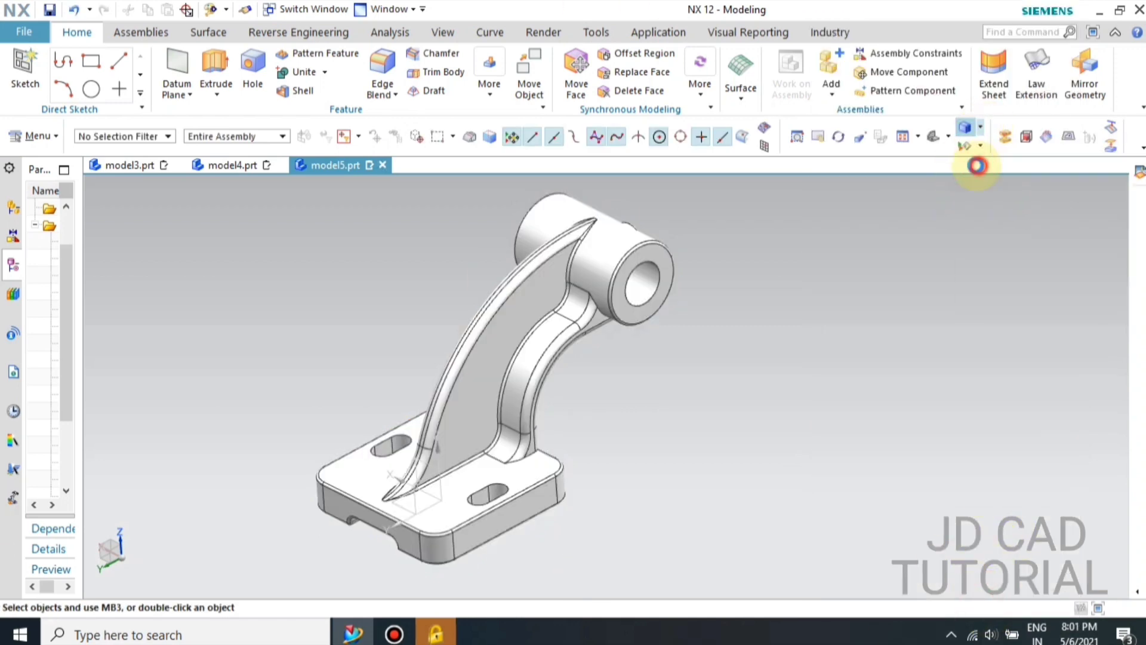
{"action": "left_click", "coordinate": [981, 127]}
{"action": "left_click", "coordinate": [978, 227]}
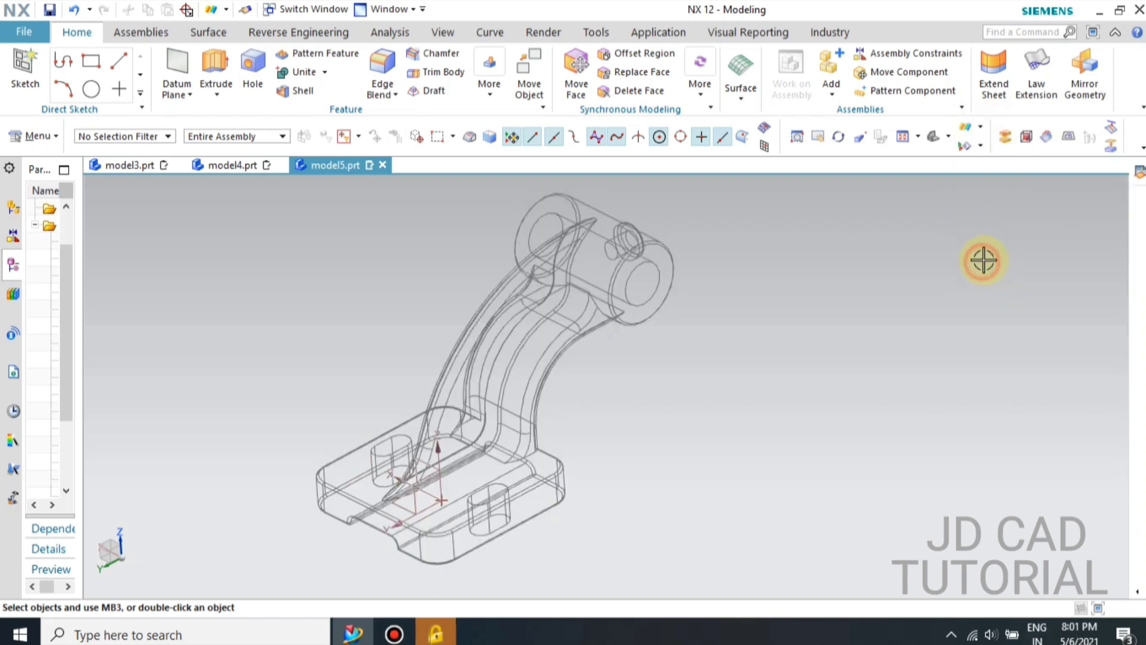
Set the display style to Studio and turn on True Shading for the bracket
{"action": "left_click", "coordinate": [981, 127]}
{"action": "left_click", "coordinate": [996, 250]}
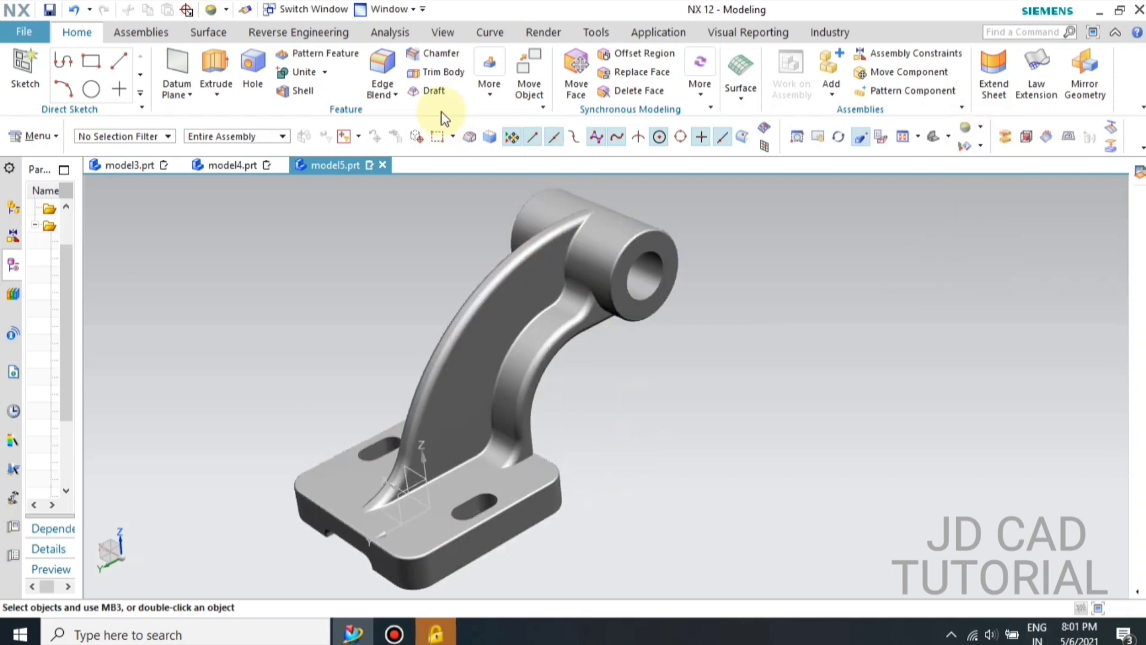
{"action": "left_click", "coordinate": [440, 32]}
{"action": "left_click", "coordinate": [809, 60]}
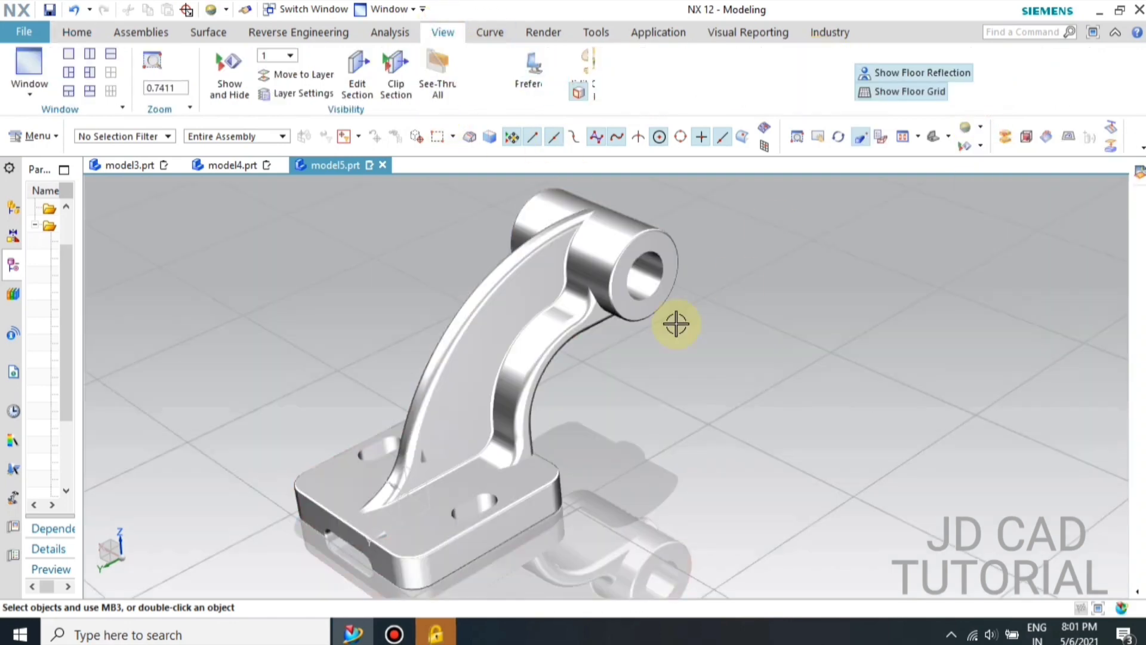
{"action": "middle_click_drag", "start_coordinate": [726, 391], "coordinate": [639, 320]}
{"action": "scroll", "coordinate": [814, 327], "scroll_direction": "down", "scroll_amount": 2}
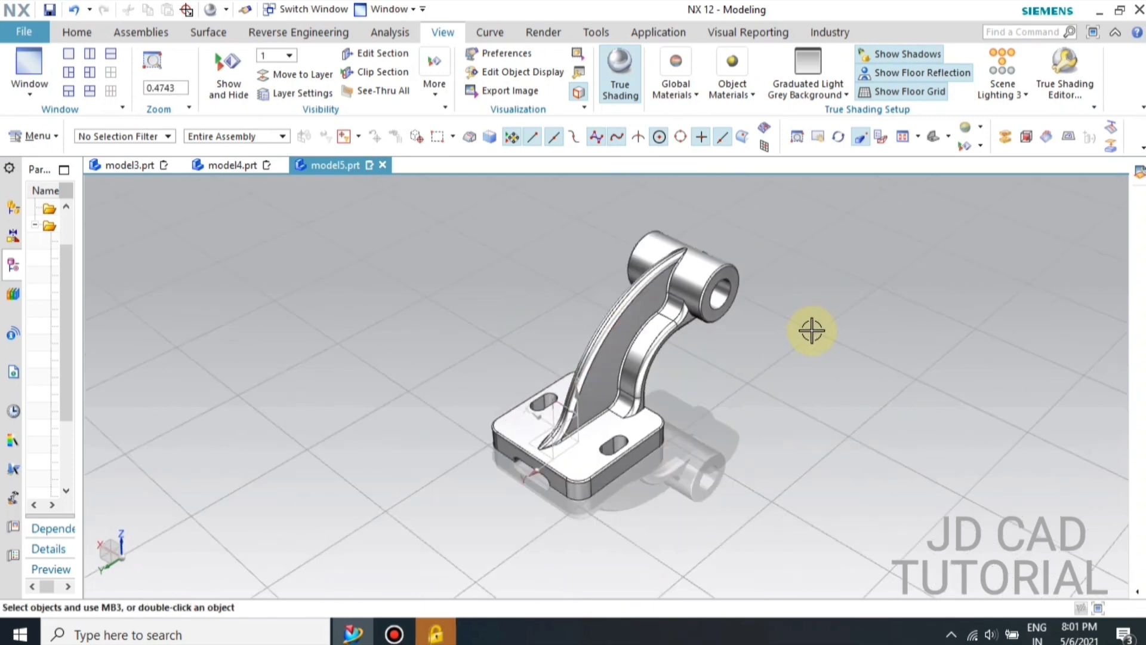
{"action": "scroll", "coordinate": [725, 256], "scroll_direction": "up", "scroll_amount": 1}
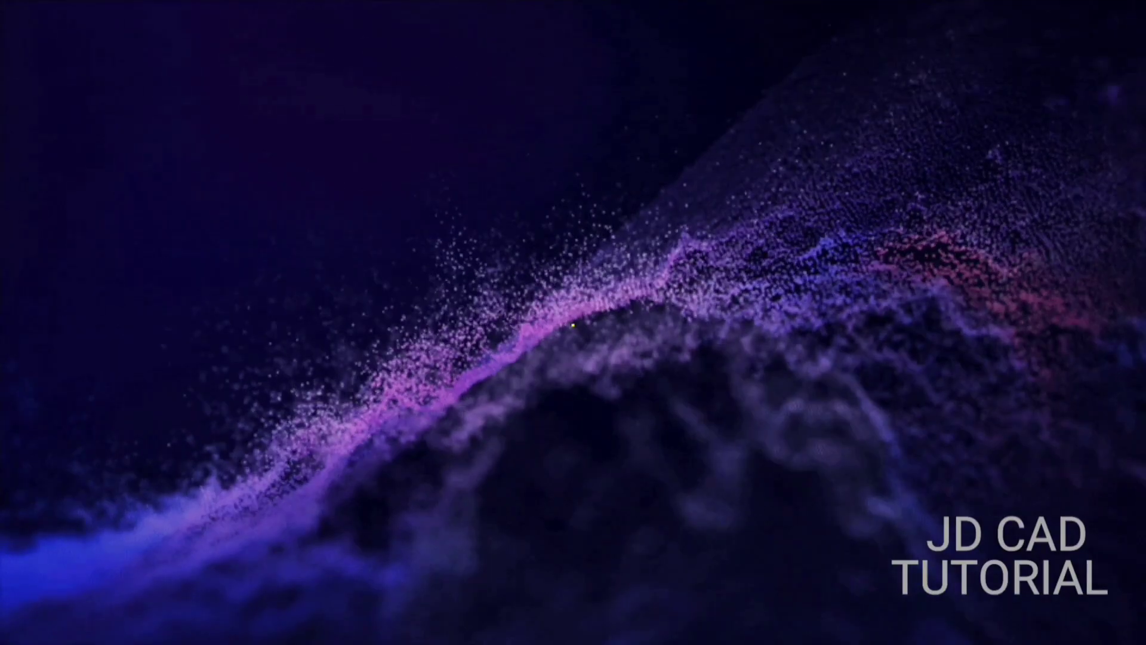